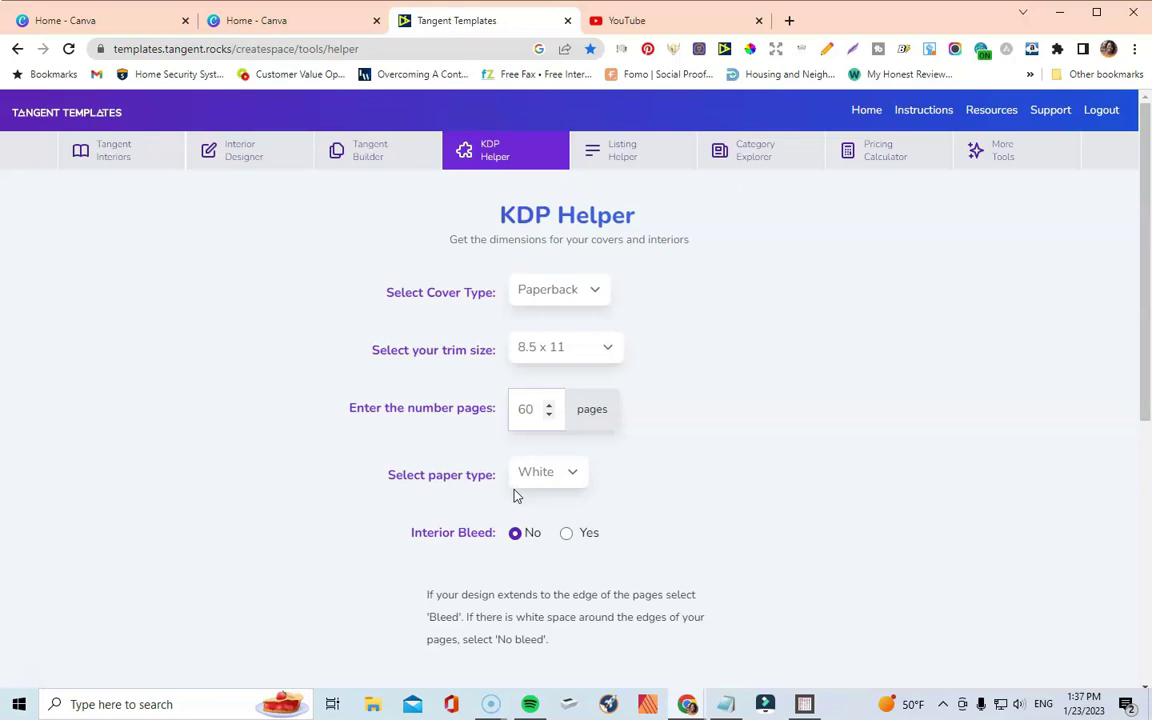
Set the interior bleed to Yes and generate the cover dimensions for the 60-page, 8.5 x 11 paperback.
click(566, 536)
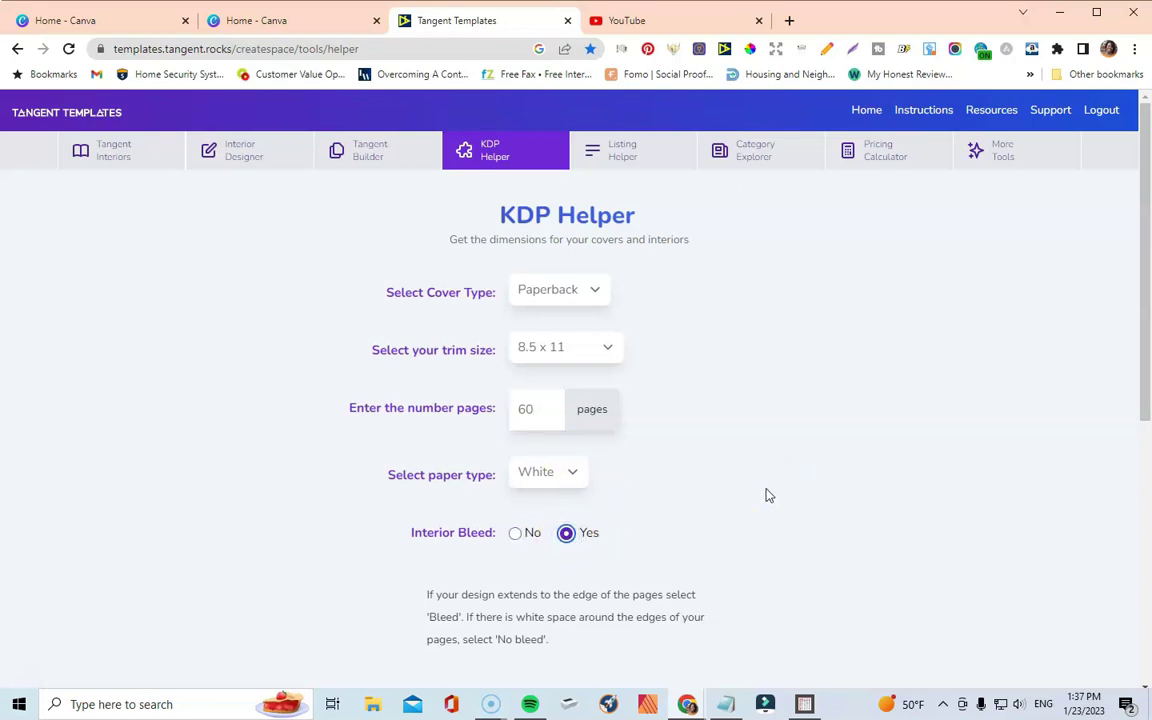
click(1143, 300)
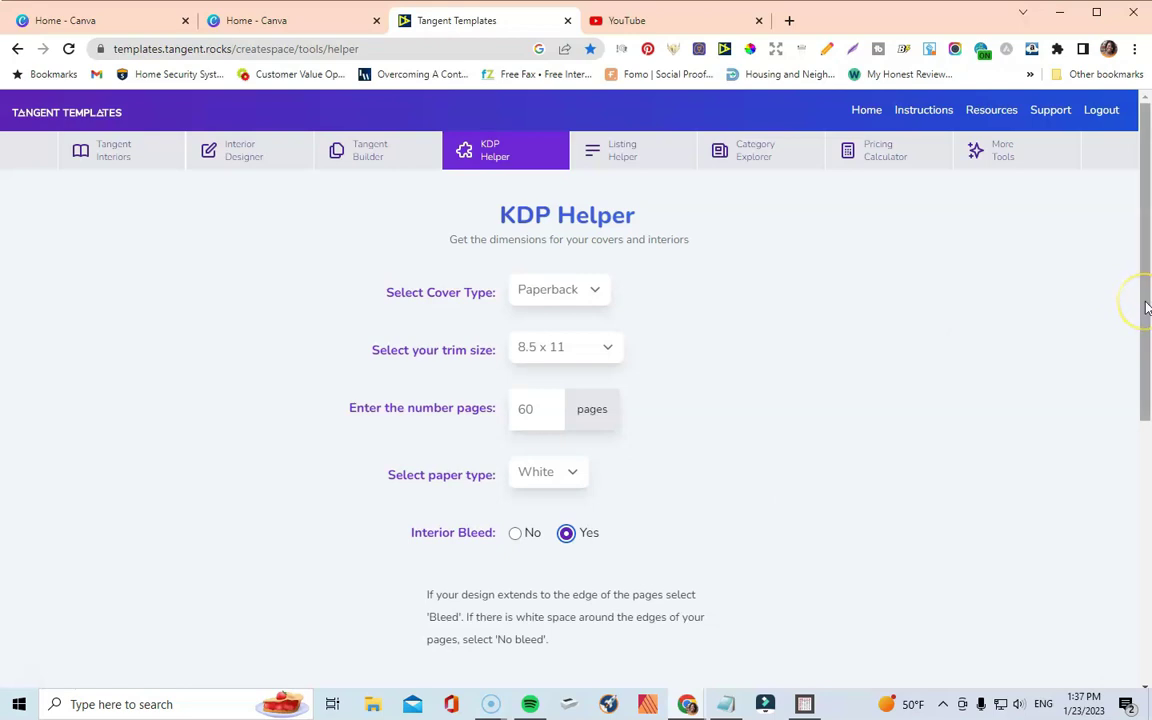
drag(1147, 307, 1134, 442)
click(578, 458)
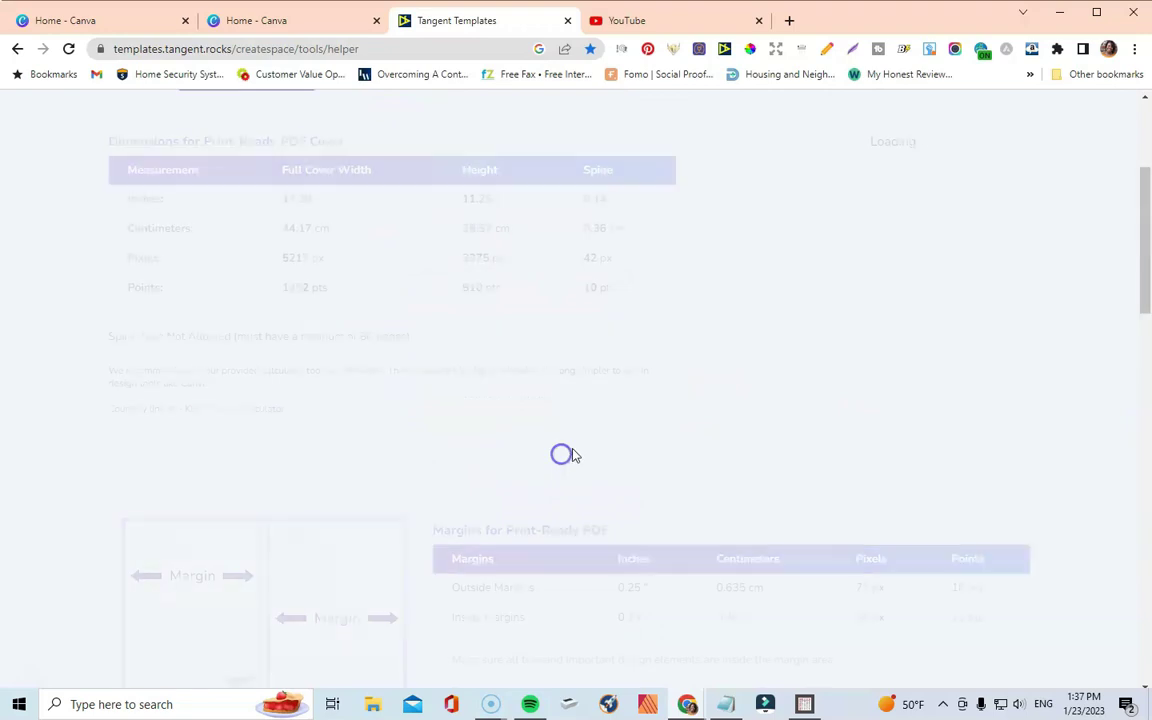
scroll(613, 421, up, 1)
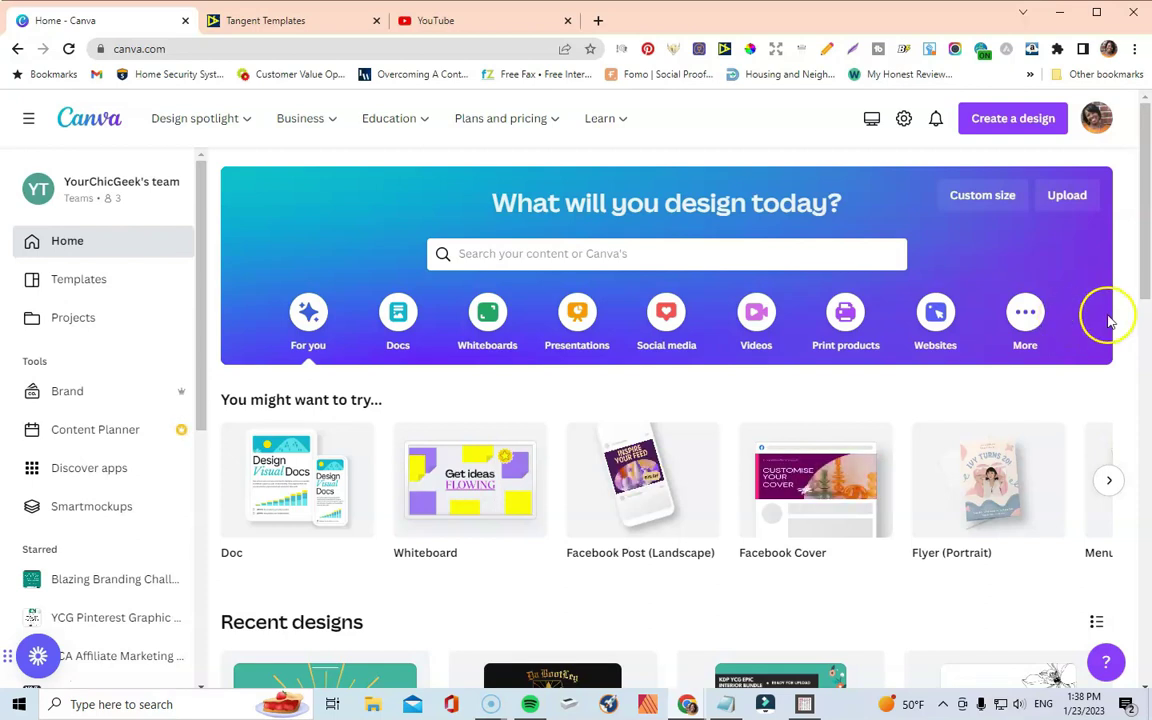
Switch to Canva and start a custom-size design with inches as the unit.
click(1012, 119)
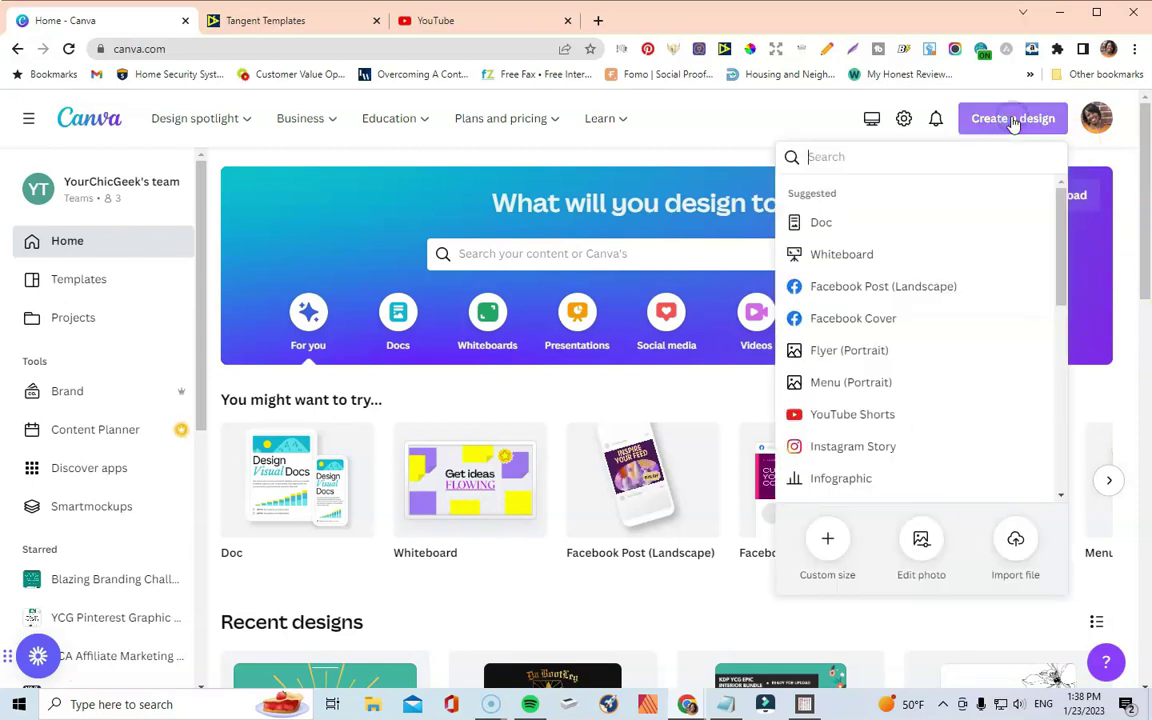
click(825, 540)
click(988, 238)
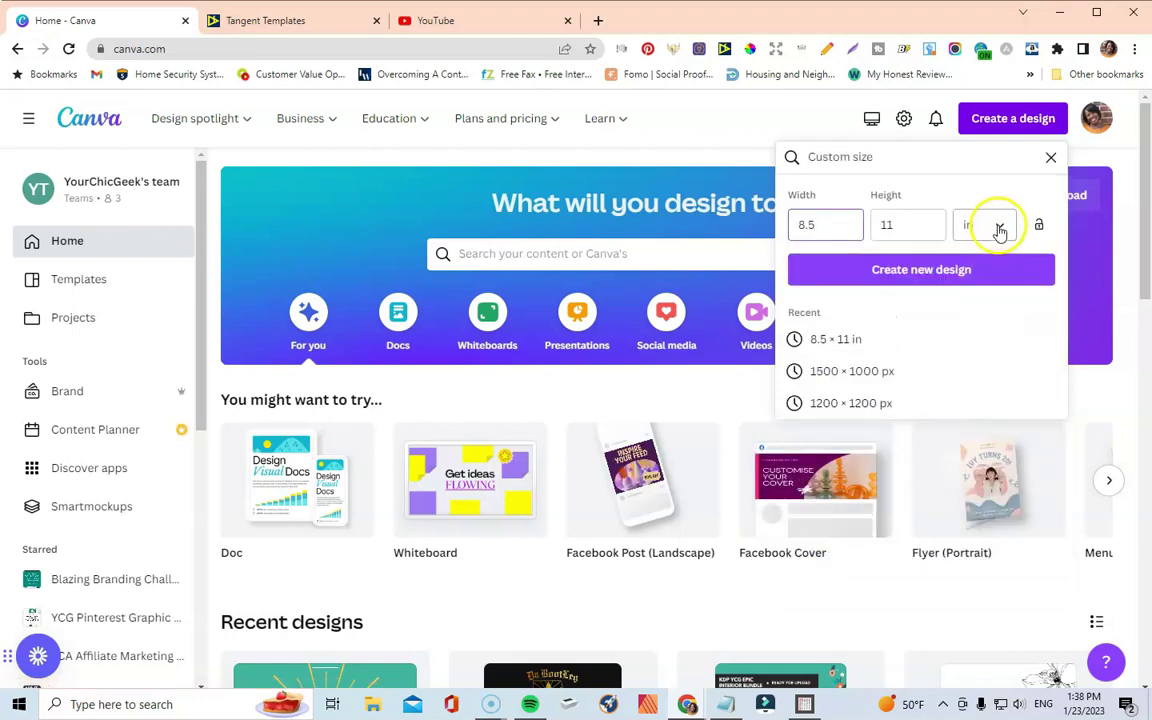
click(999, 231)
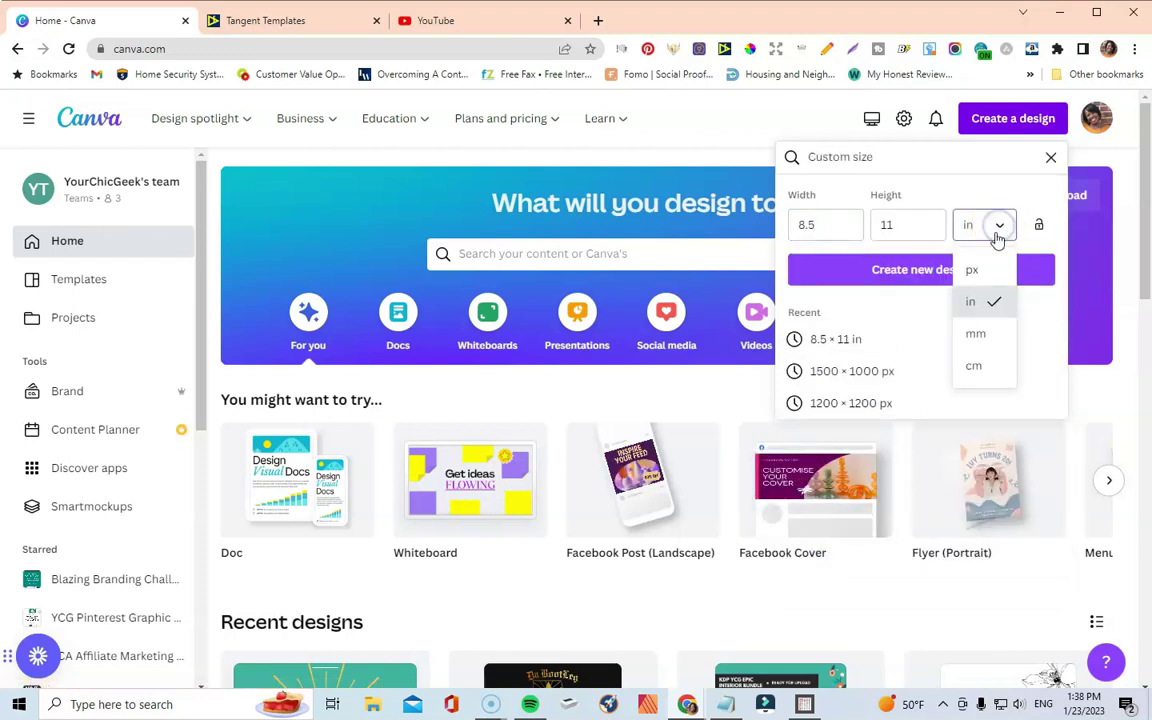
click(998, 226)
click(836, 230)
Copy the full cover width in inches from KDP Helper and set the Canva design's width to 17.39.
click(265, 22)
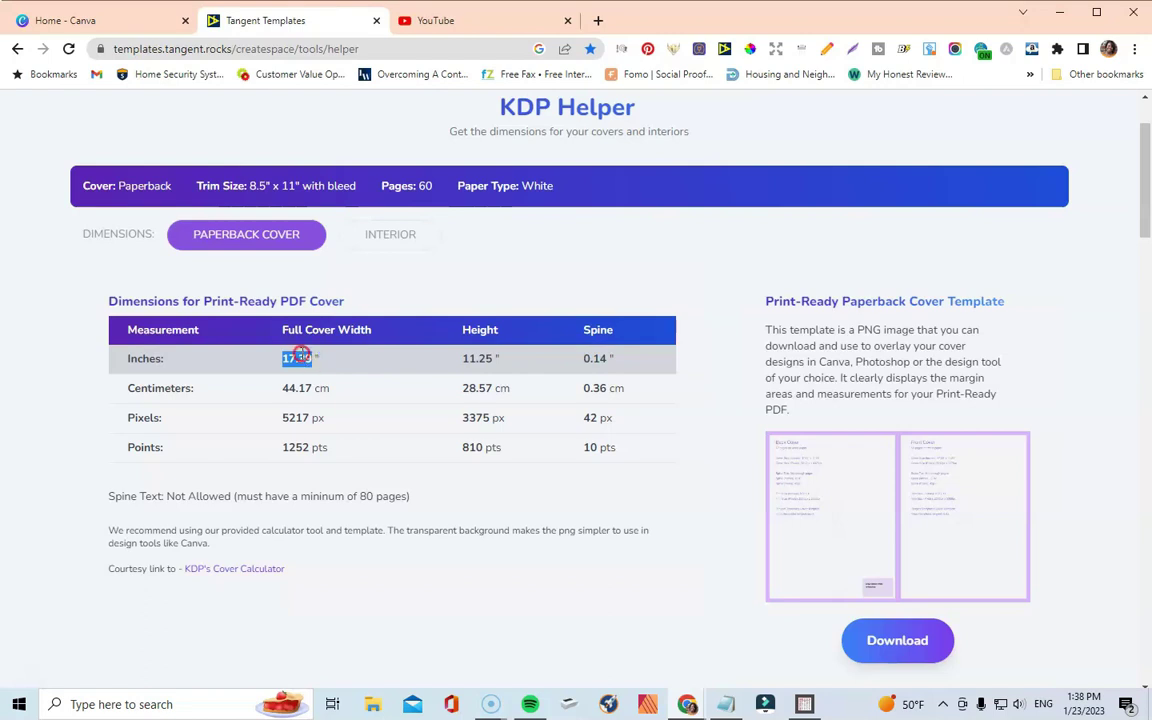
right_click(300, 357)
click(345, 366)
click(77, 20)
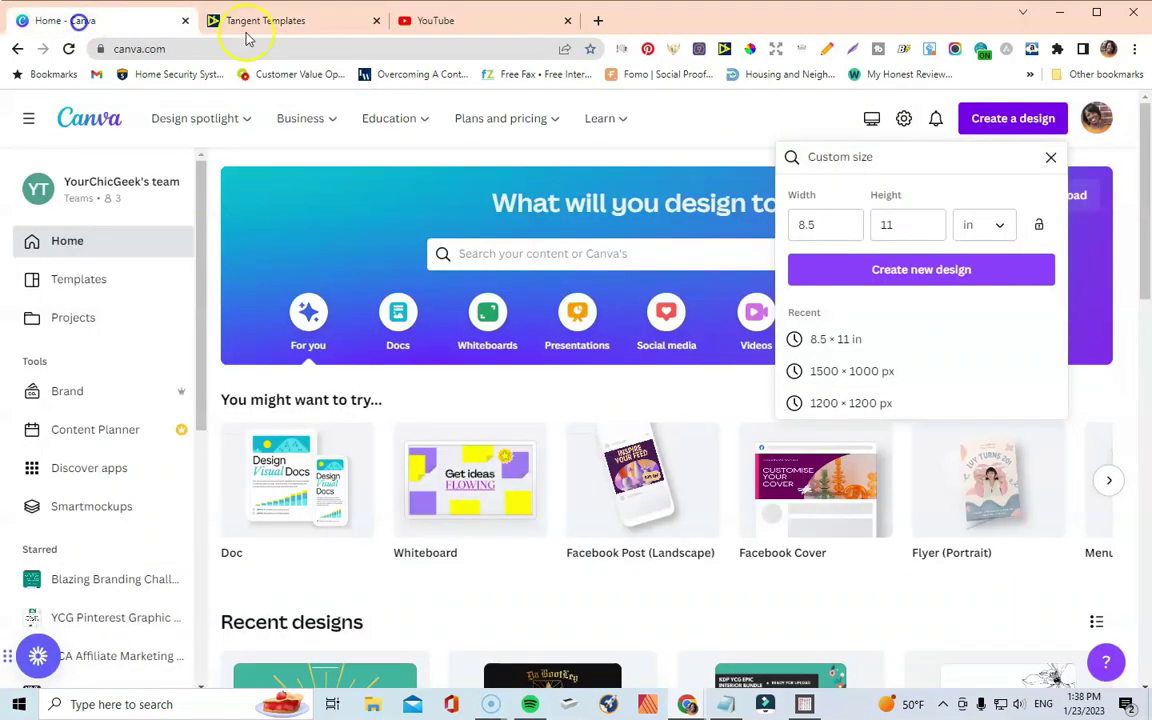
double_click(805, 226)
right_click(812, 226)
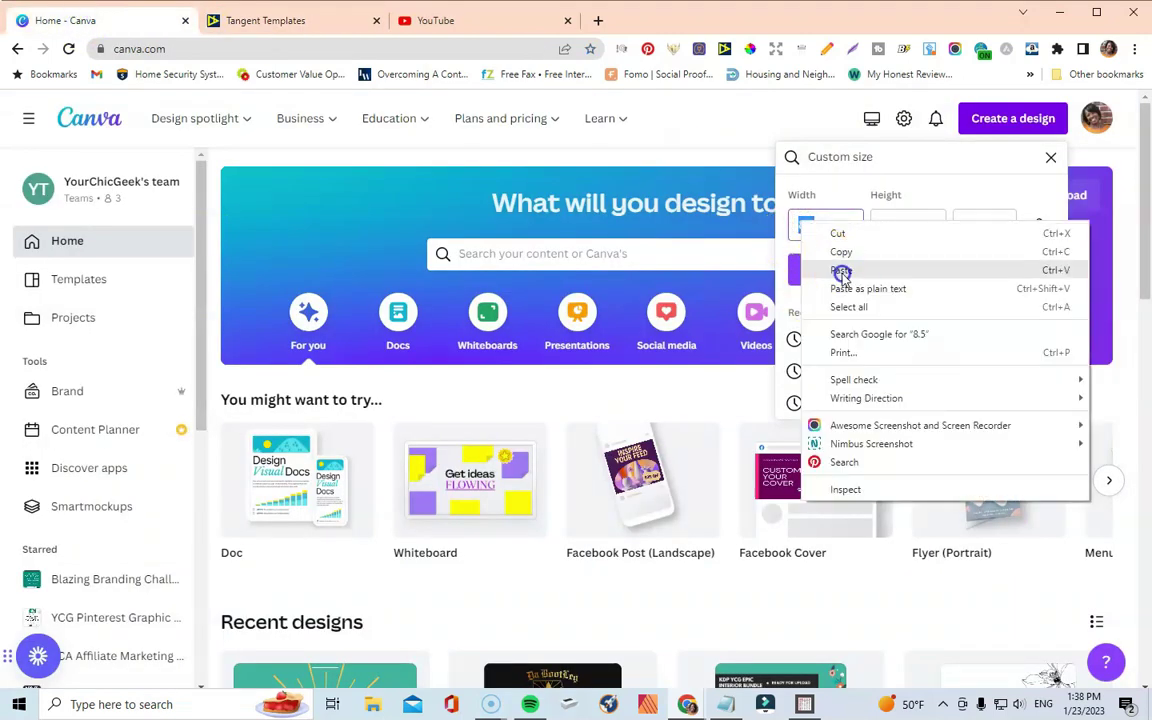
click(841, 272)
Copy the cover height in inches from KDP Helper, set the design's height to 11.25, and create the design.
double_click(887, 224)
click(270, 22)
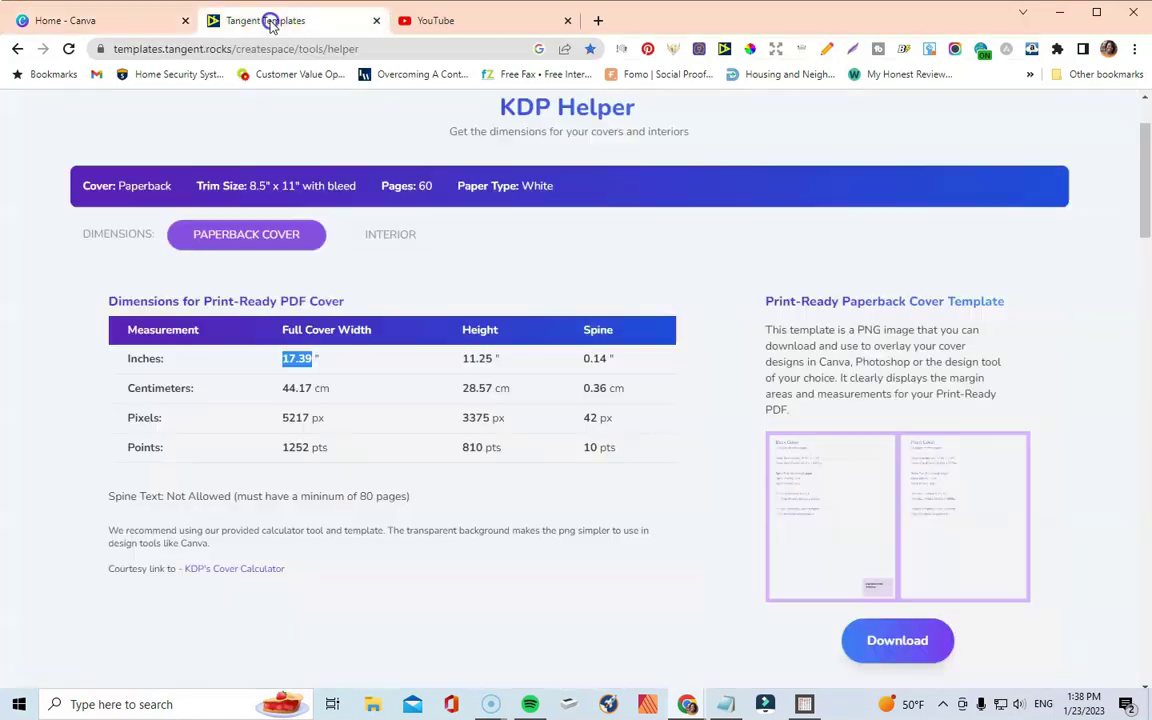
double_click(480, 358)
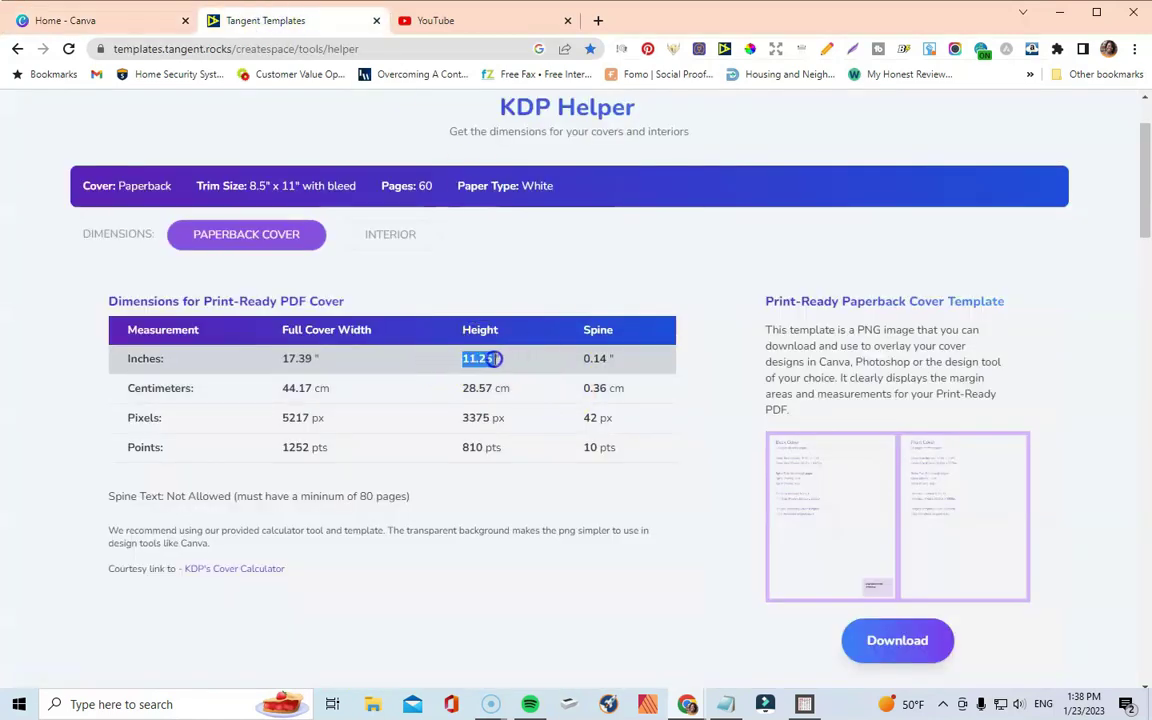
right_click(493, 358)
click(525, 370)
click(130, 20)
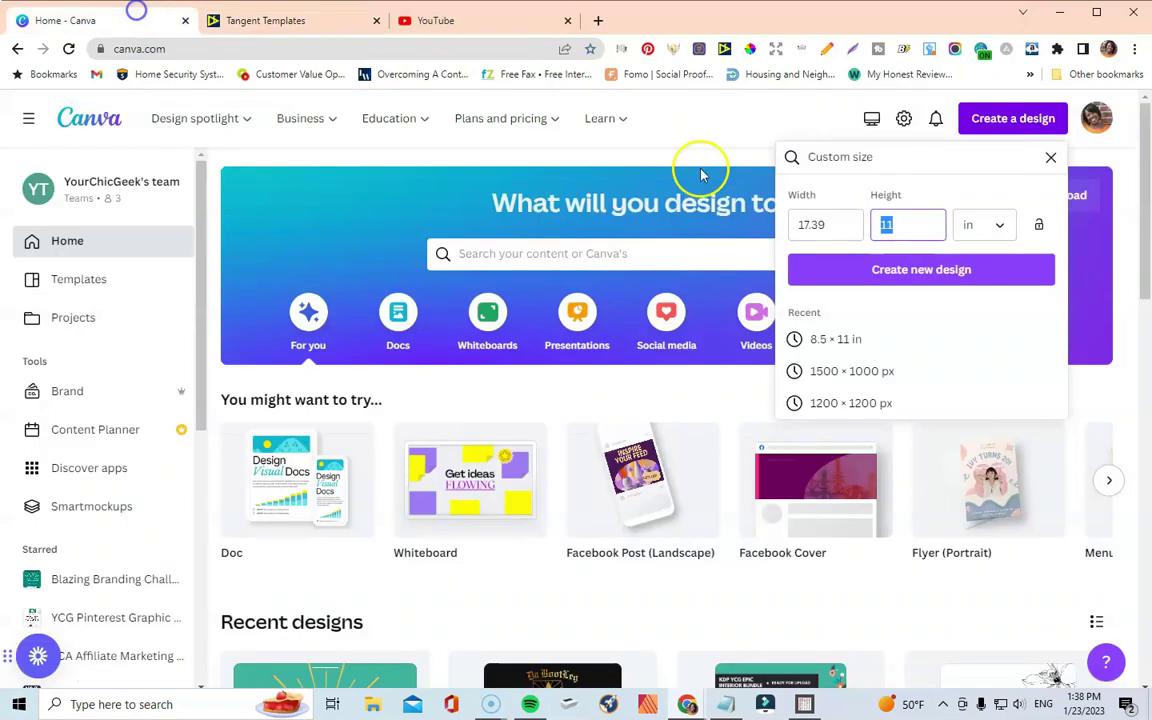
right_click(890, 226)
click(935, 268)
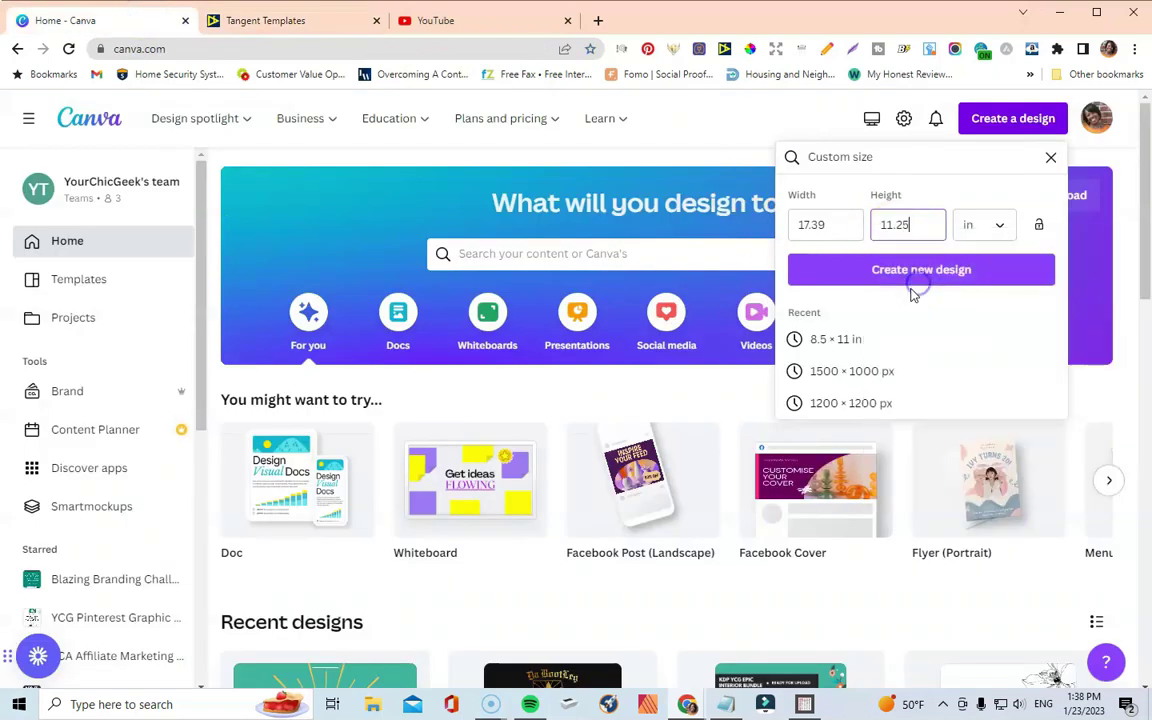
click(890, 282)
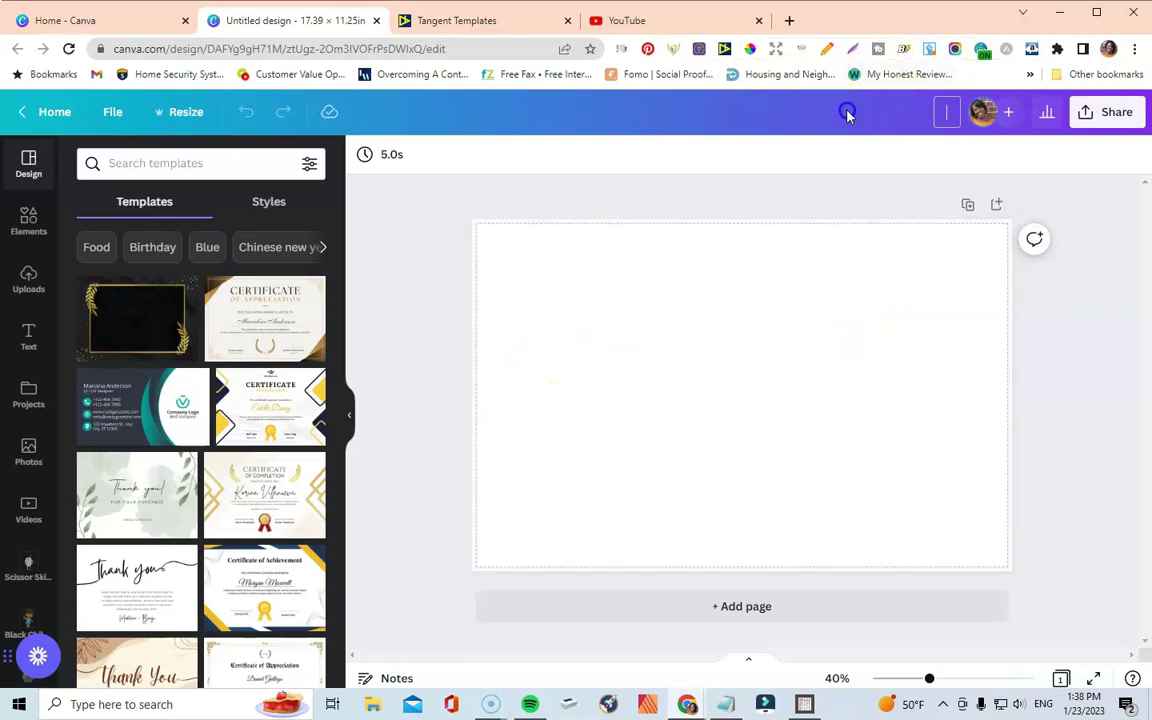
Name the design "[Cover] Valentines Day Word Search".
text([Cover] Valentines)
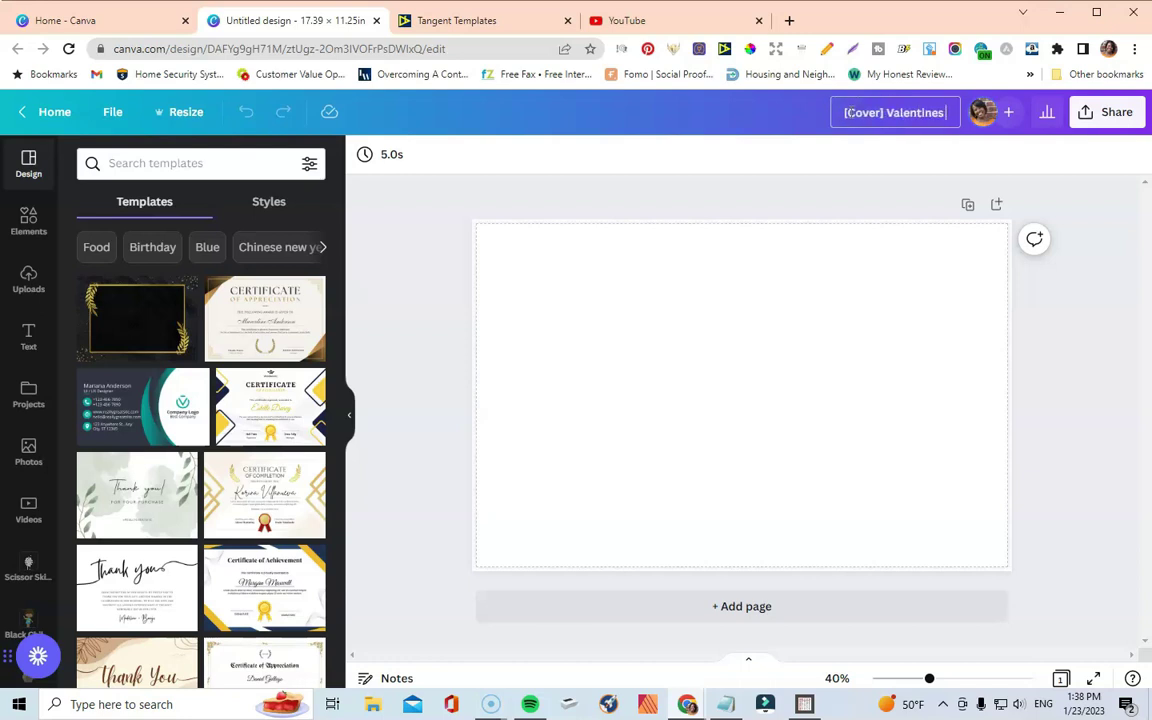
text( Day)
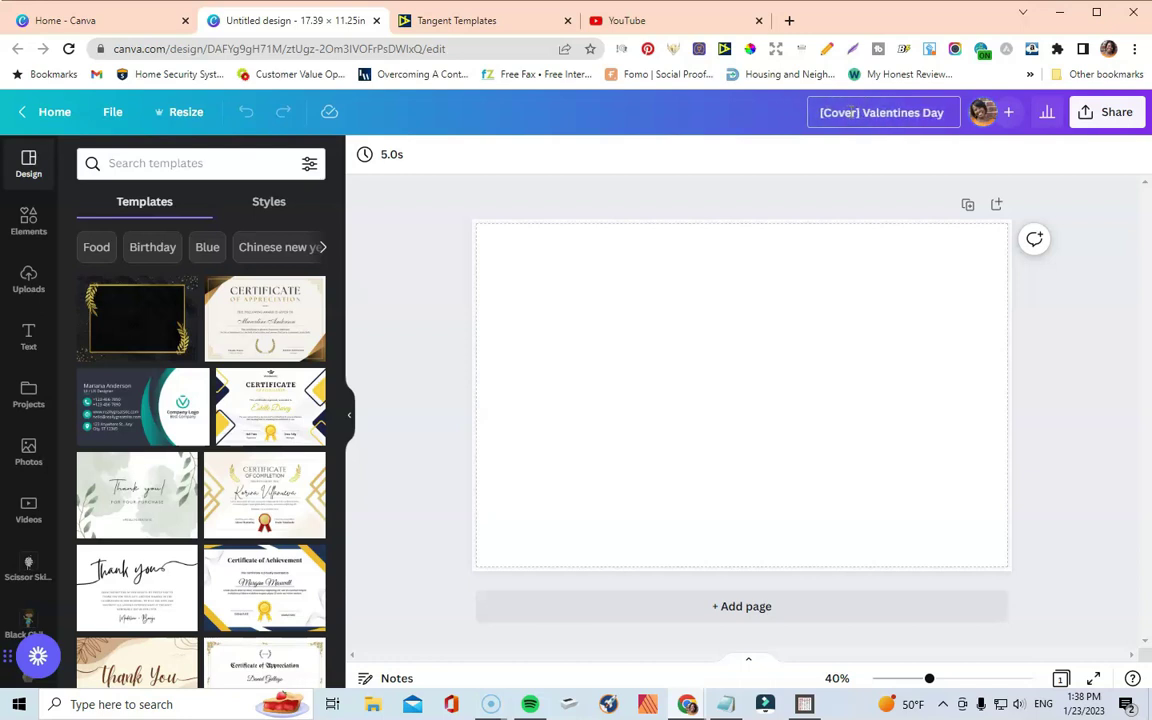
text( BWord Search)
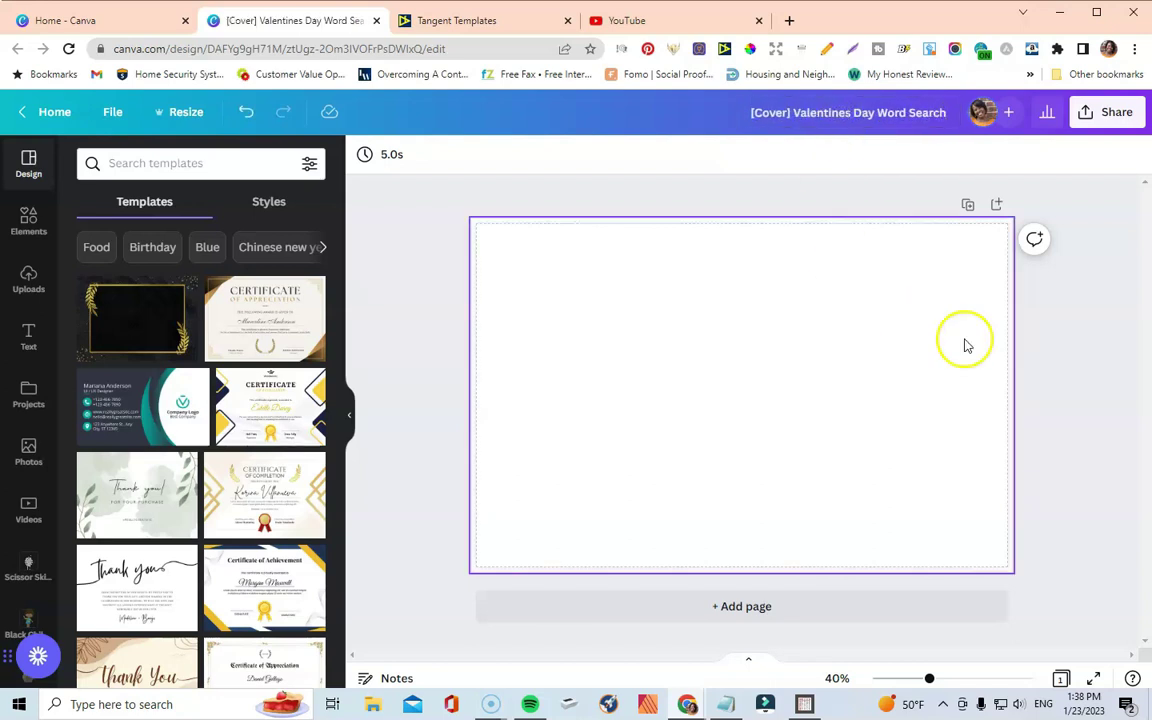
click(620, 355)
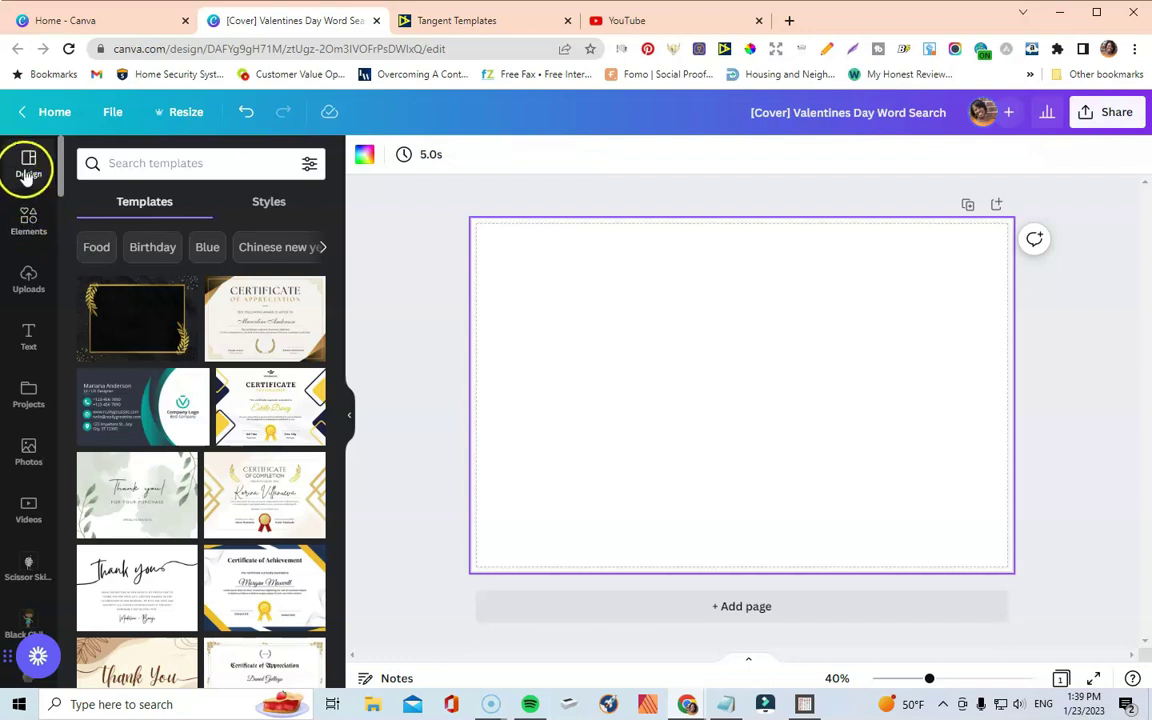
Search the design templates for "valentines".
click(130, 162)
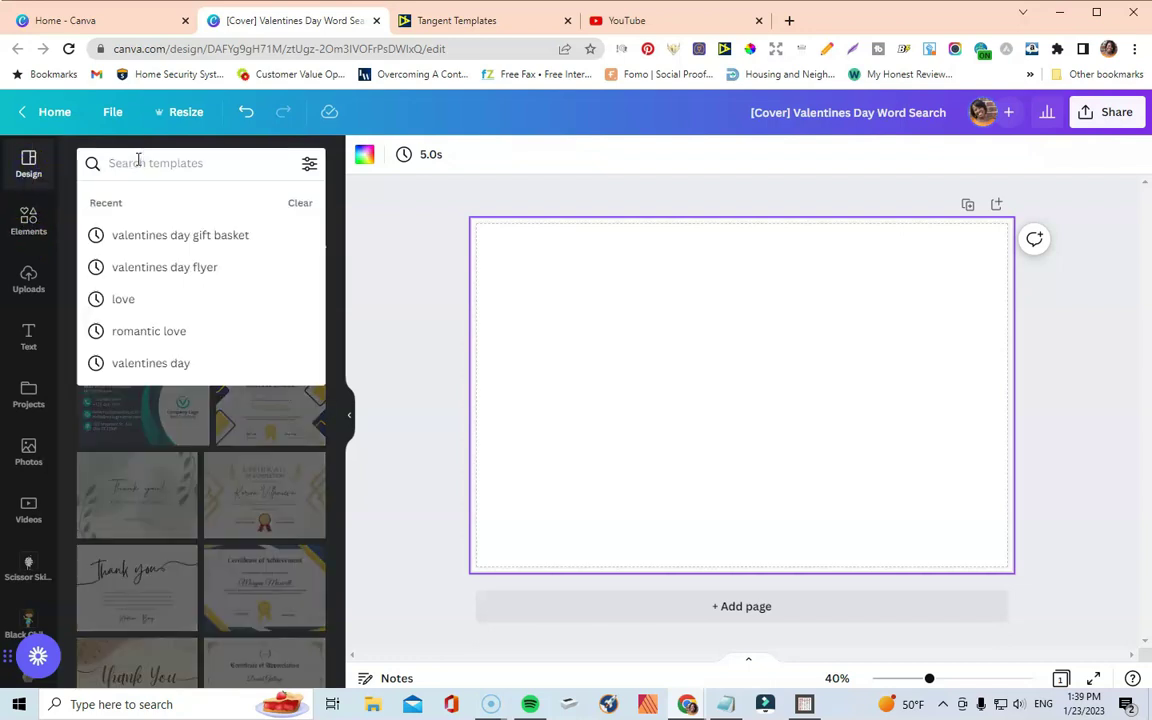
text(valentines)
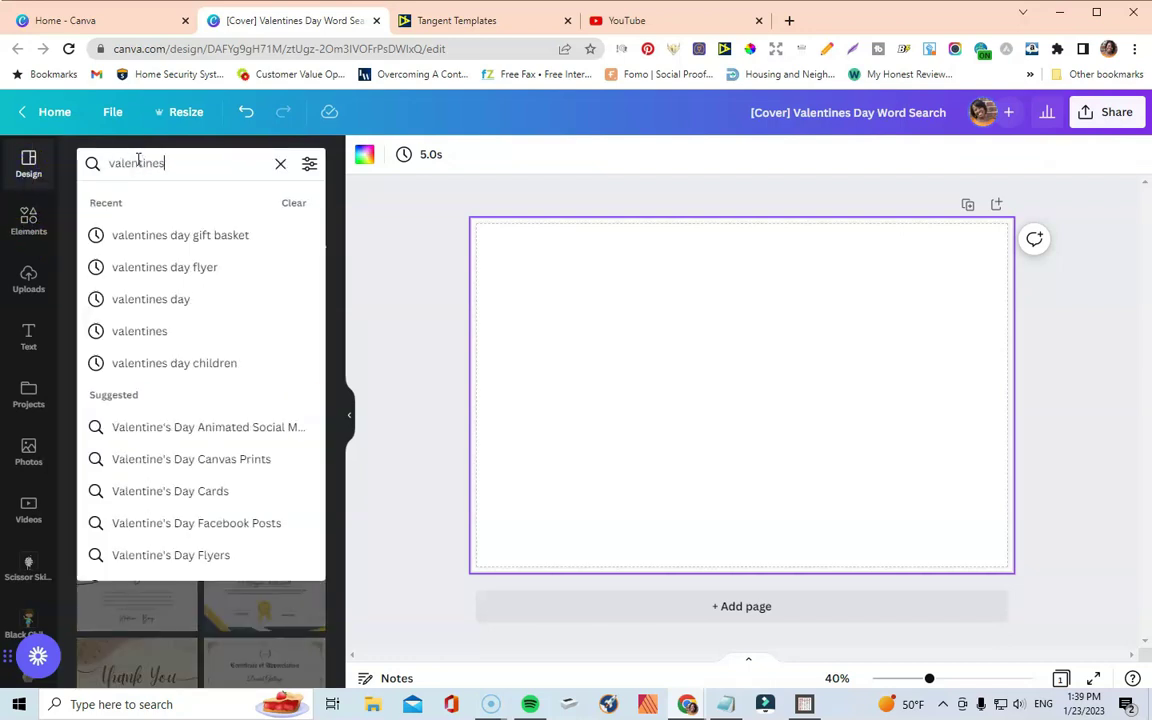
key(Return)
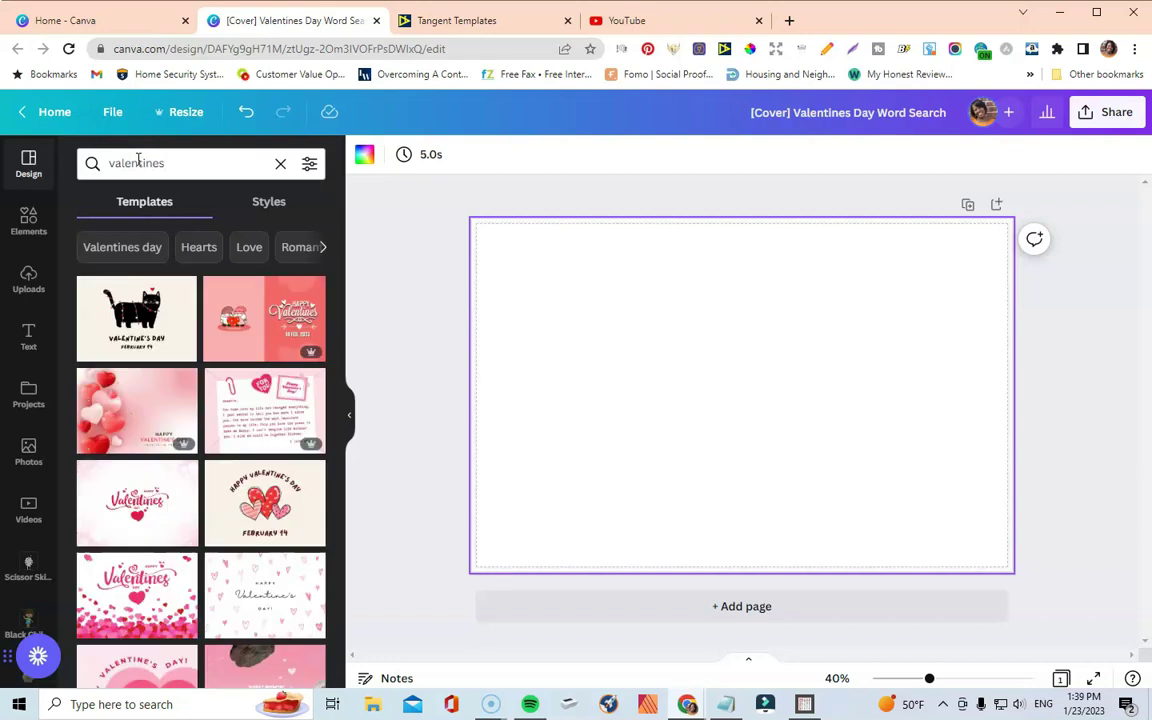
Browse the Valentine's template results for a layout that suits a full book cover.
mouse_move(288, 337)
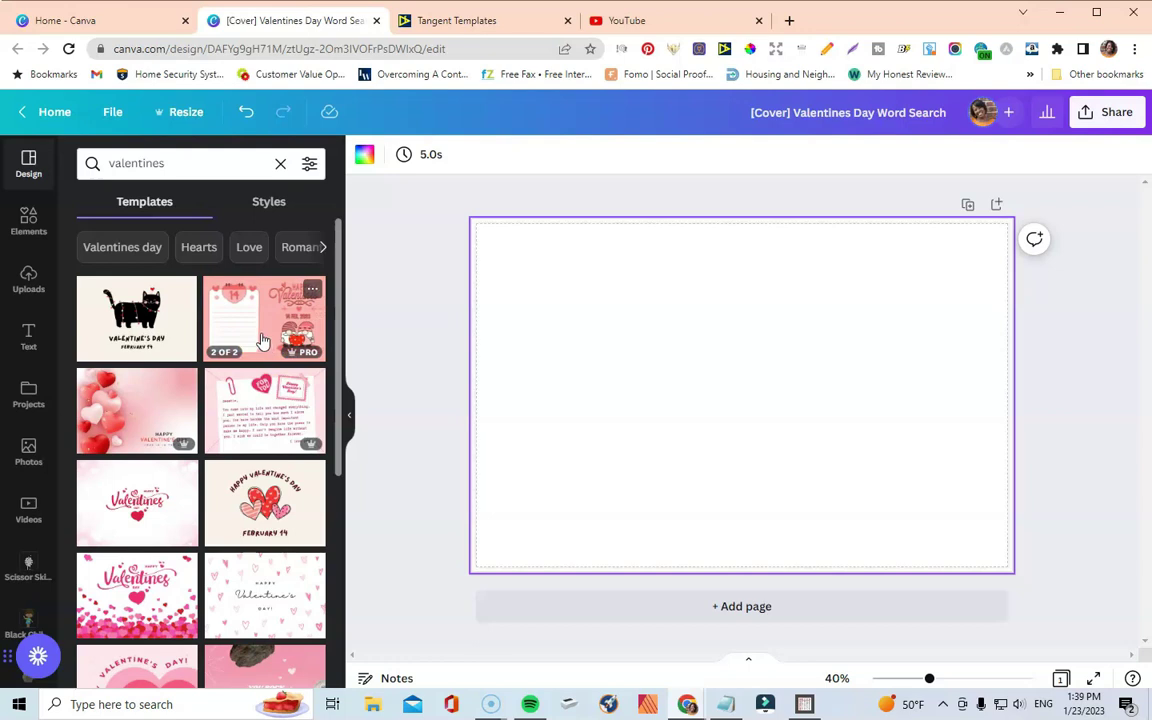
click(265, 343)
scroll(159, 489, down, 5)
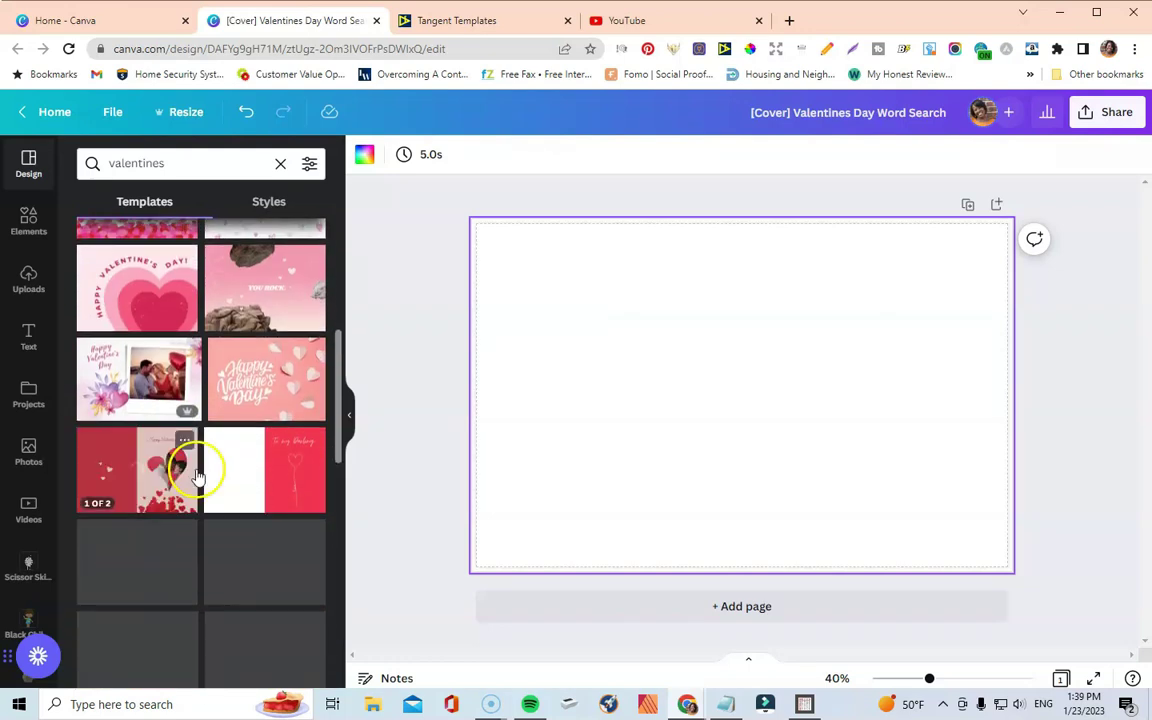
scroll(197, 478, down, 1)
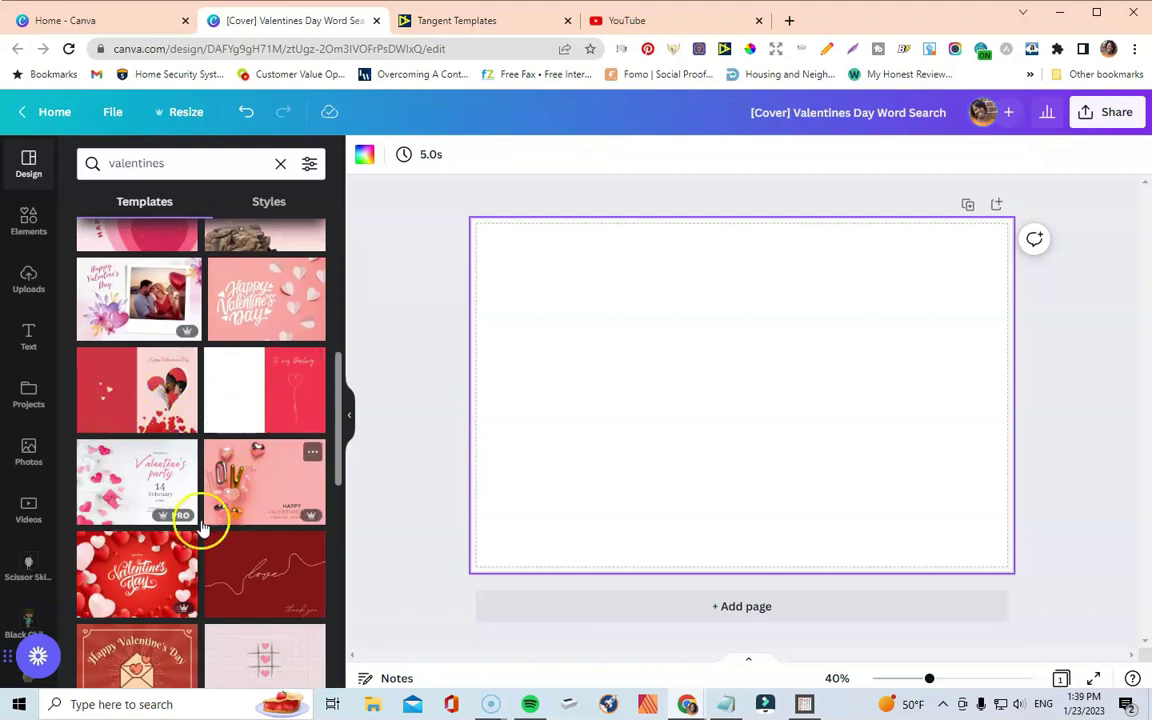
scroll(246, 410, down, 5)
click(234, 412)
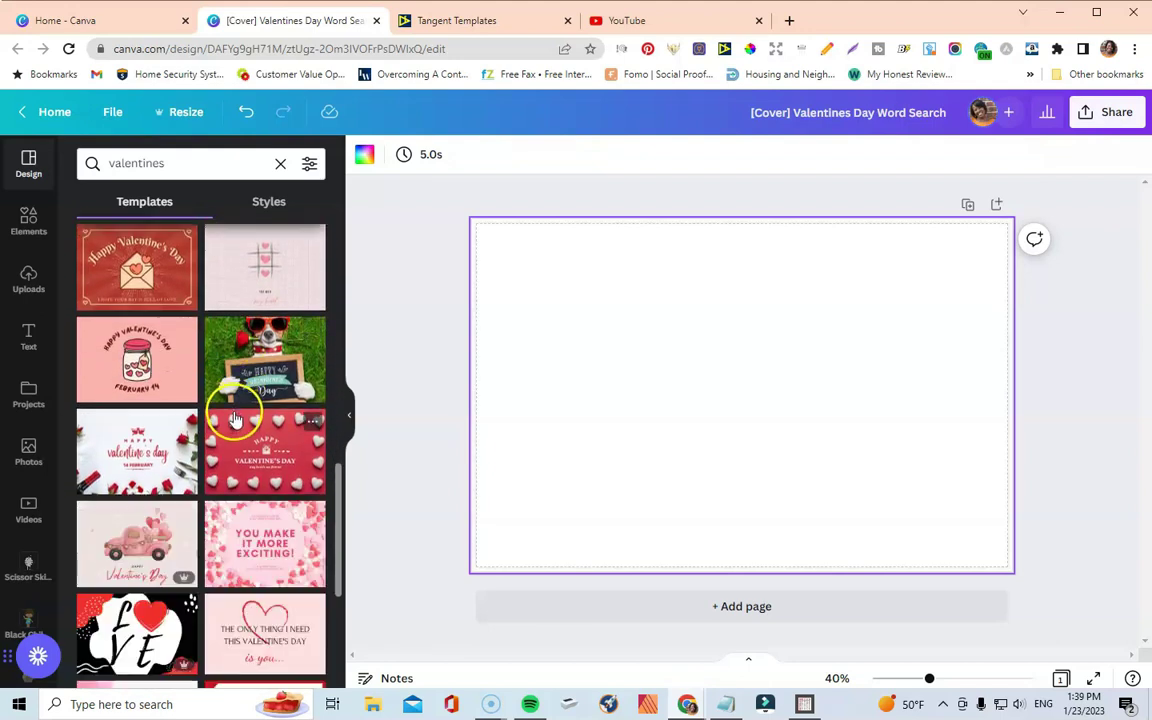
scroll(234, 420, down, 4)
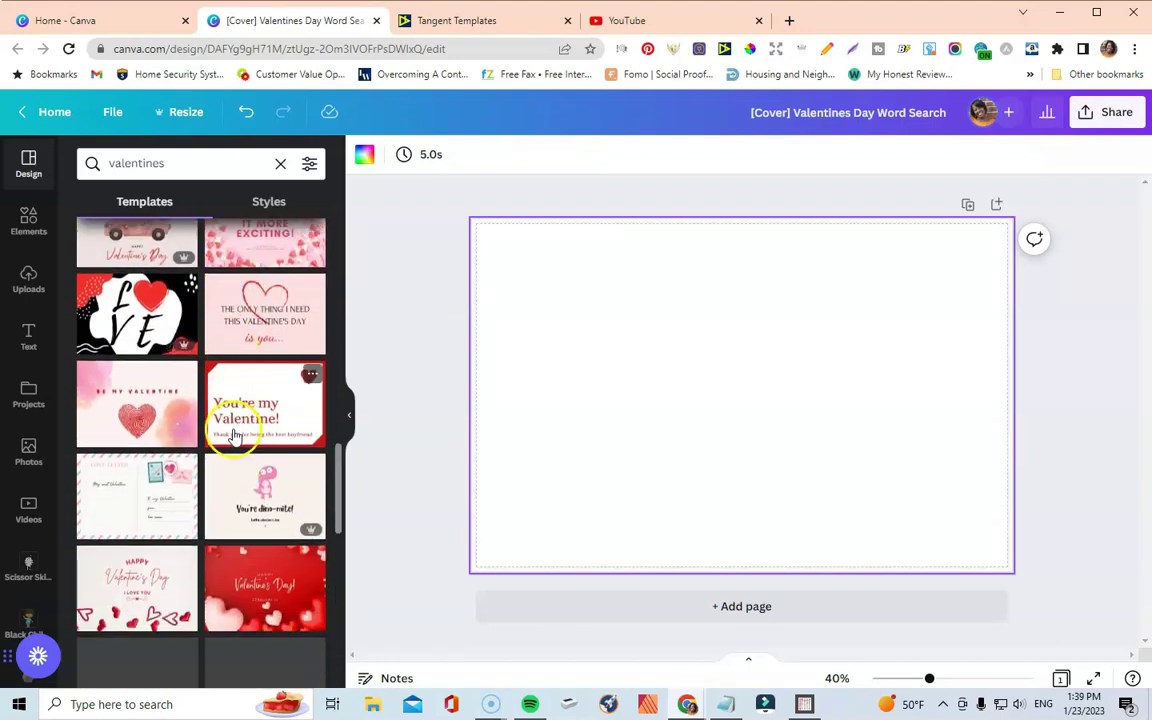
scroll(233, 435, down, 4)
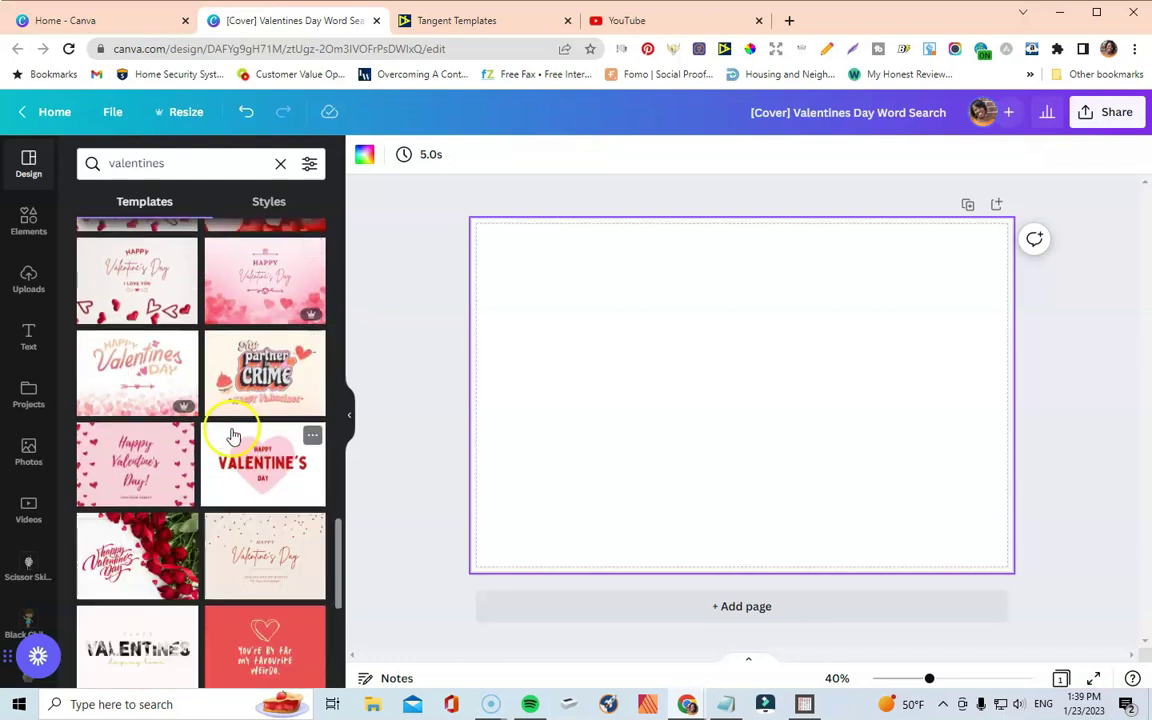
scroll(185, 540, down, 3)
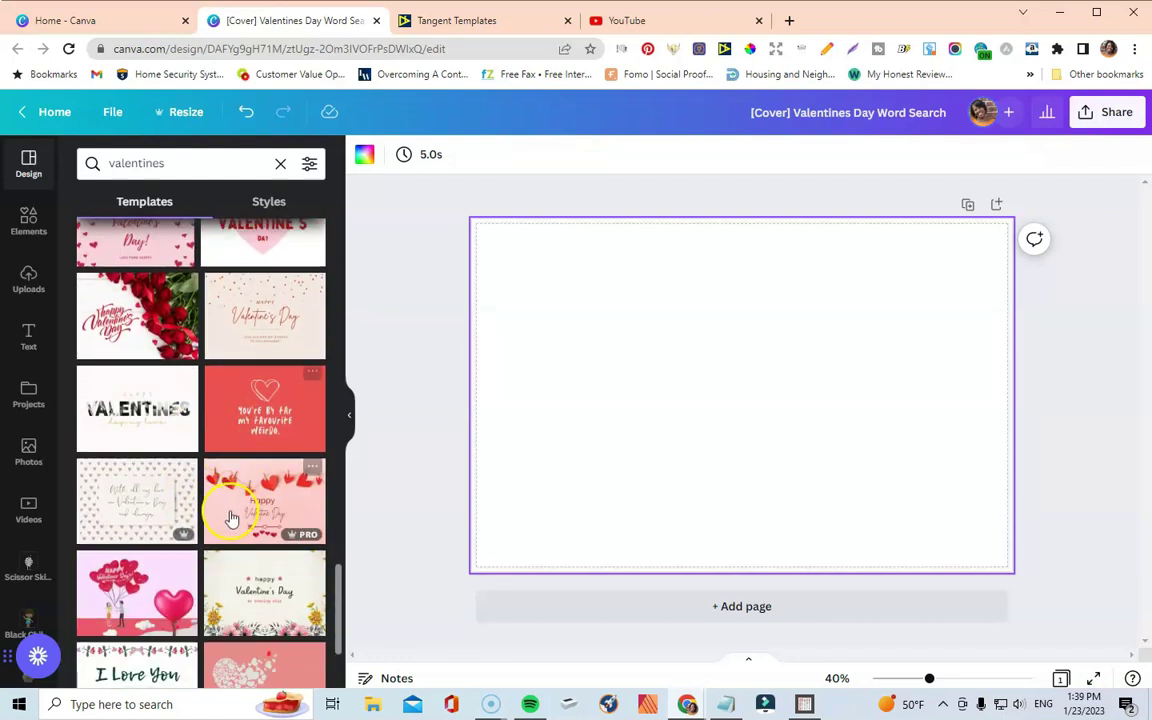
scroll(232, 512, down, 4)
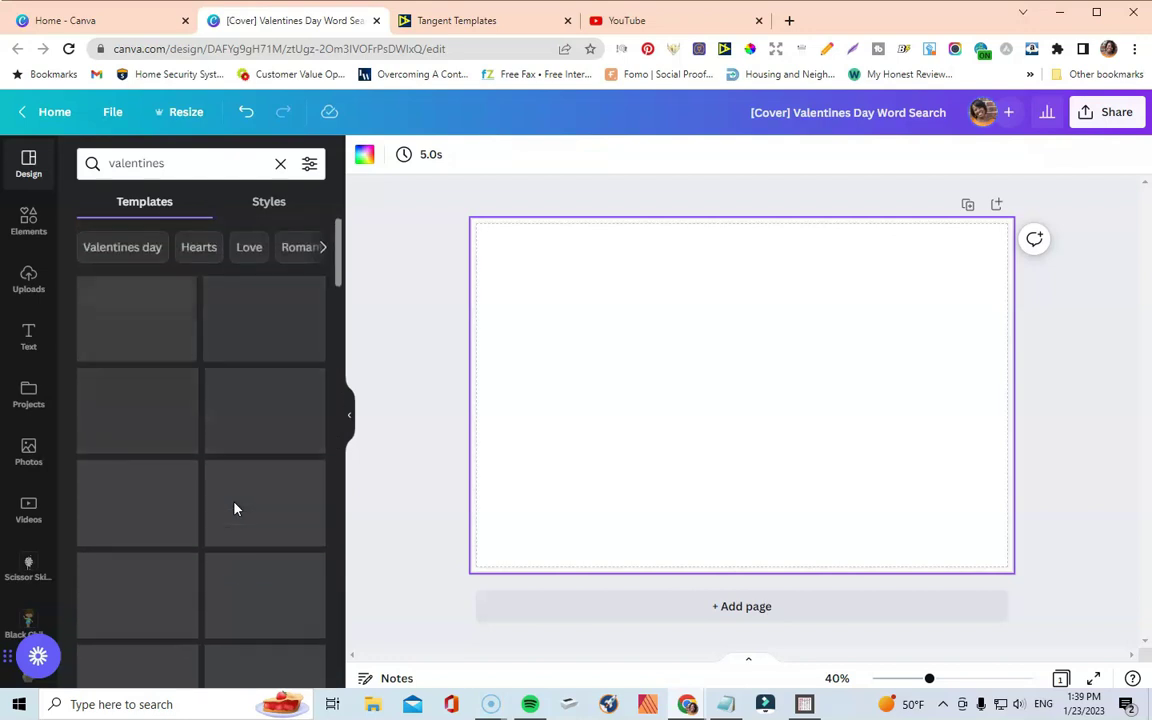
Apply the first page of the Pink and White Illustrated Happy Valentines Folded Card template and widen its red panel to the page's right edge.
click(250, 336)
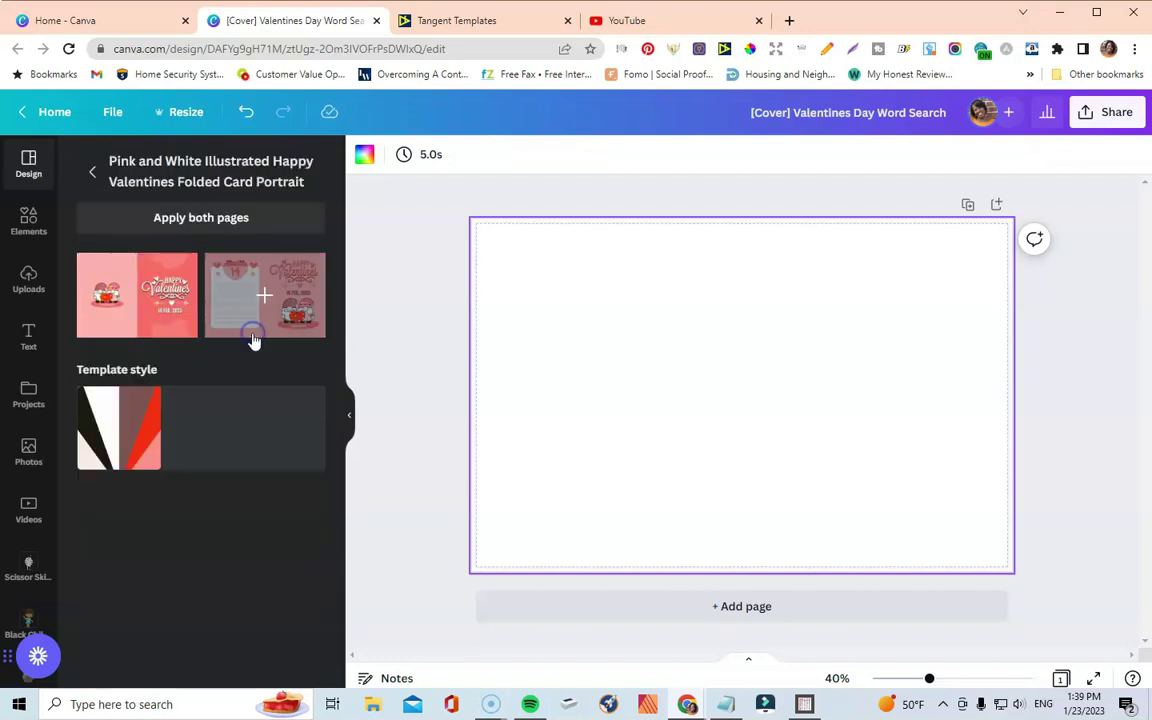
click(175, 300)
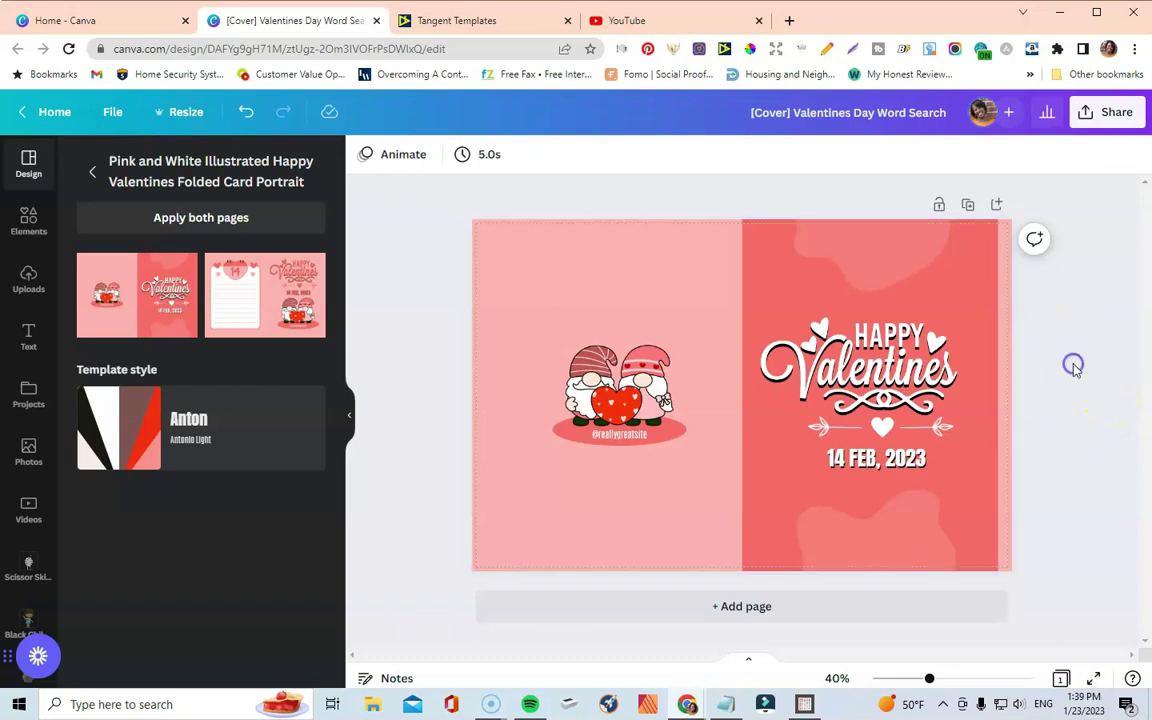
click(978, 313)
drag(999, 392, 1023, 393)
click(1058, 347)
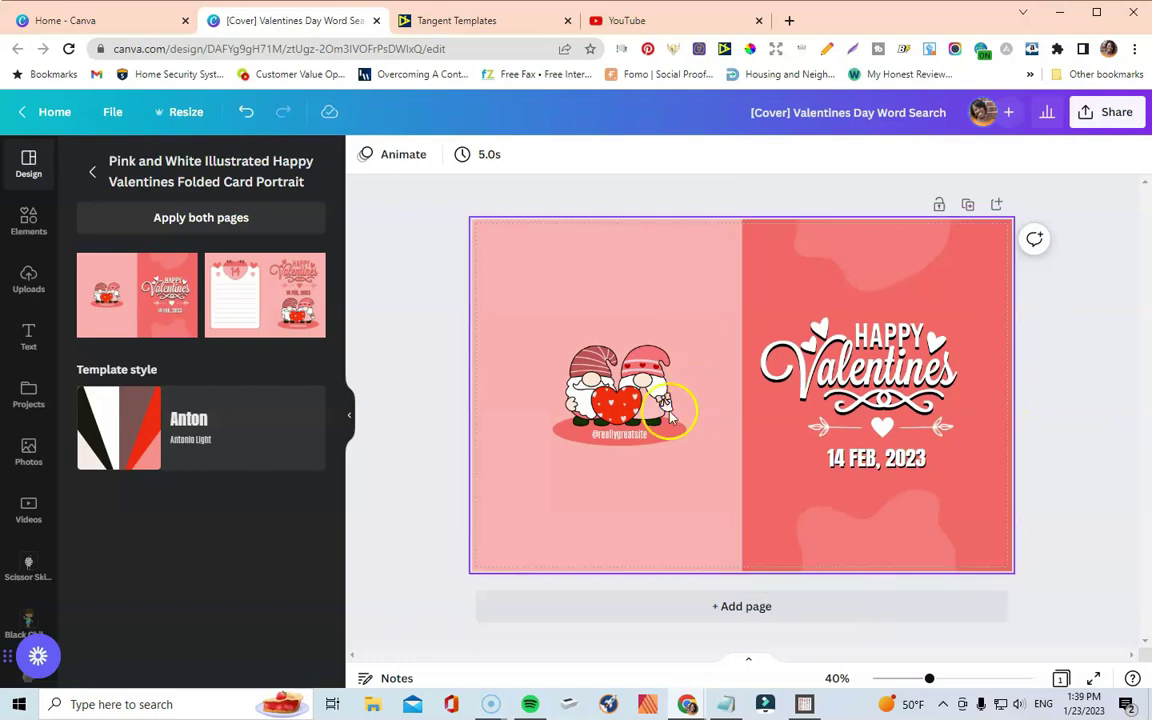
Delete the gnome illustration and the oval with the website handle from the light pink back cover.
click(610, 380)
click(618, 304)
click(610, 430)
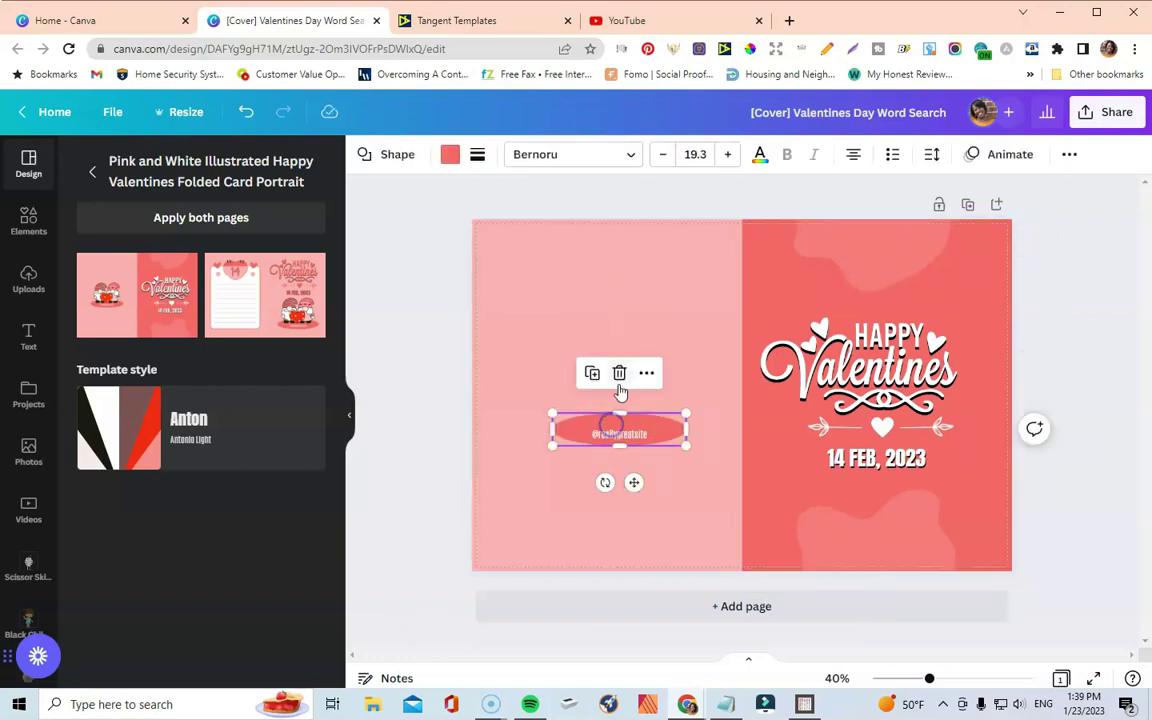
key(Delete)
click(612, 435)
click(622, 392)
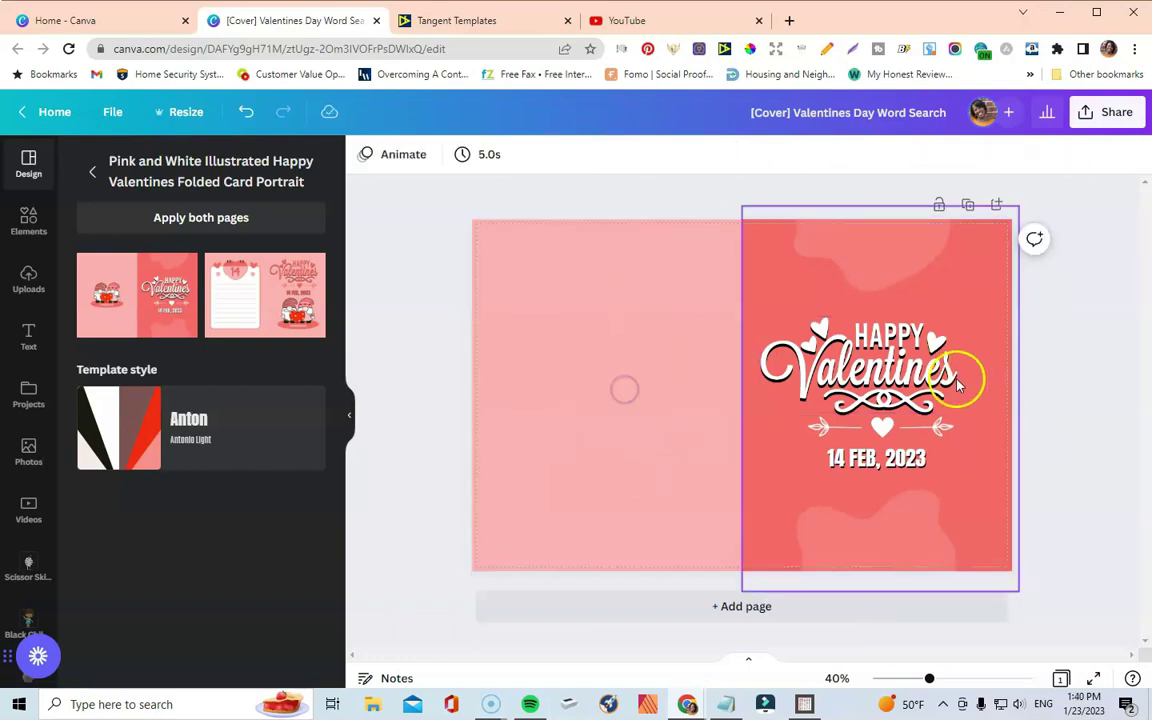
Delete the "Happy Valentines" lettering and the "14 FEB, 2023" date from the red front cover.
click(870, 385)
click(857, 275)
click(872, 345)
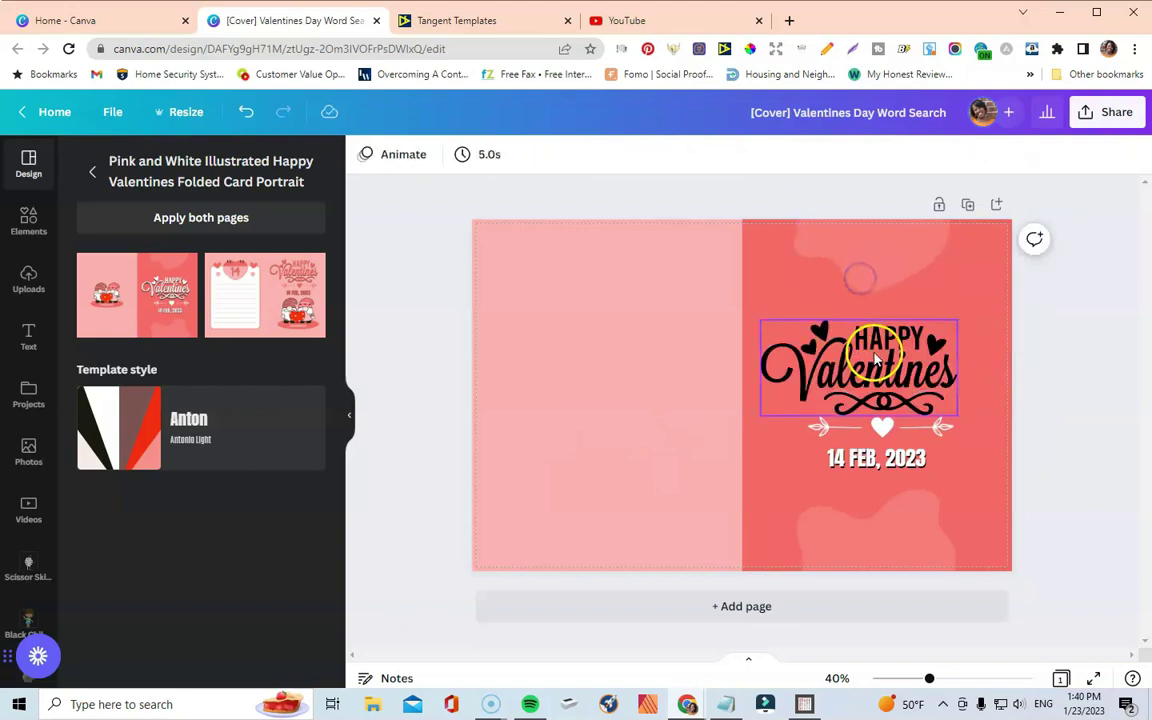
click(859, 278)
click(886, 455)
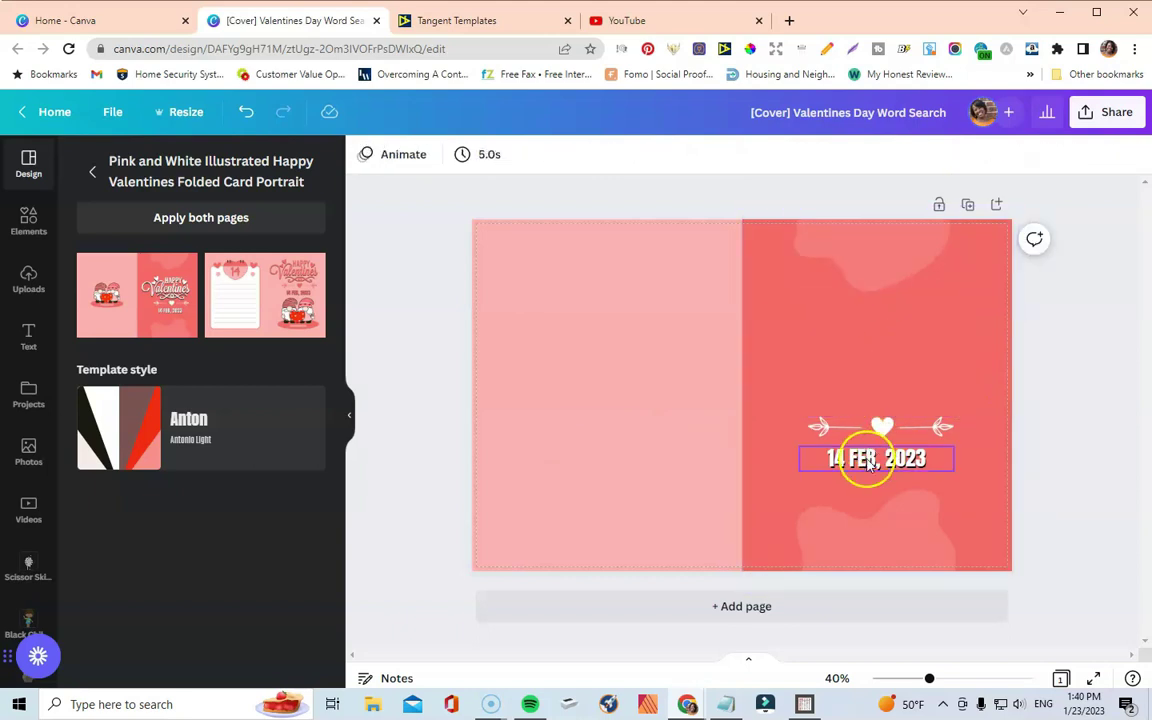
click(878, 406)
Delete the white heart and the two arrow ornaments on either side of it from the front cover.
click(831, 435)
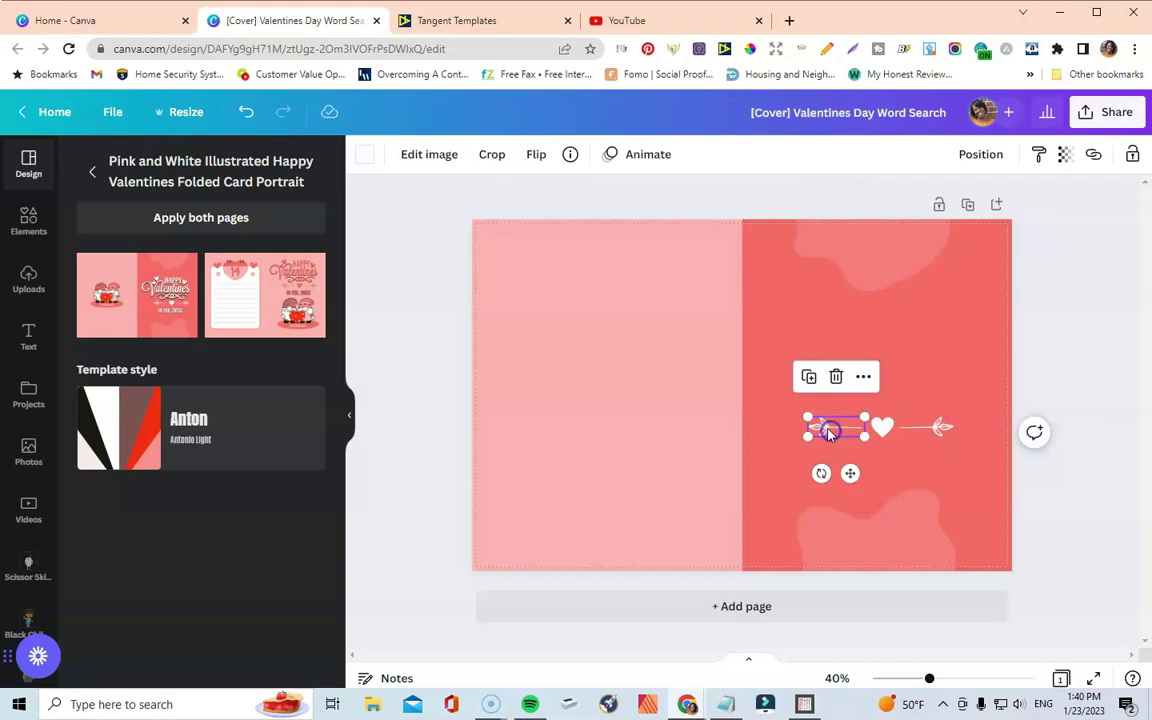
click(834, 375)
click(882, 426)
click(882, 376)
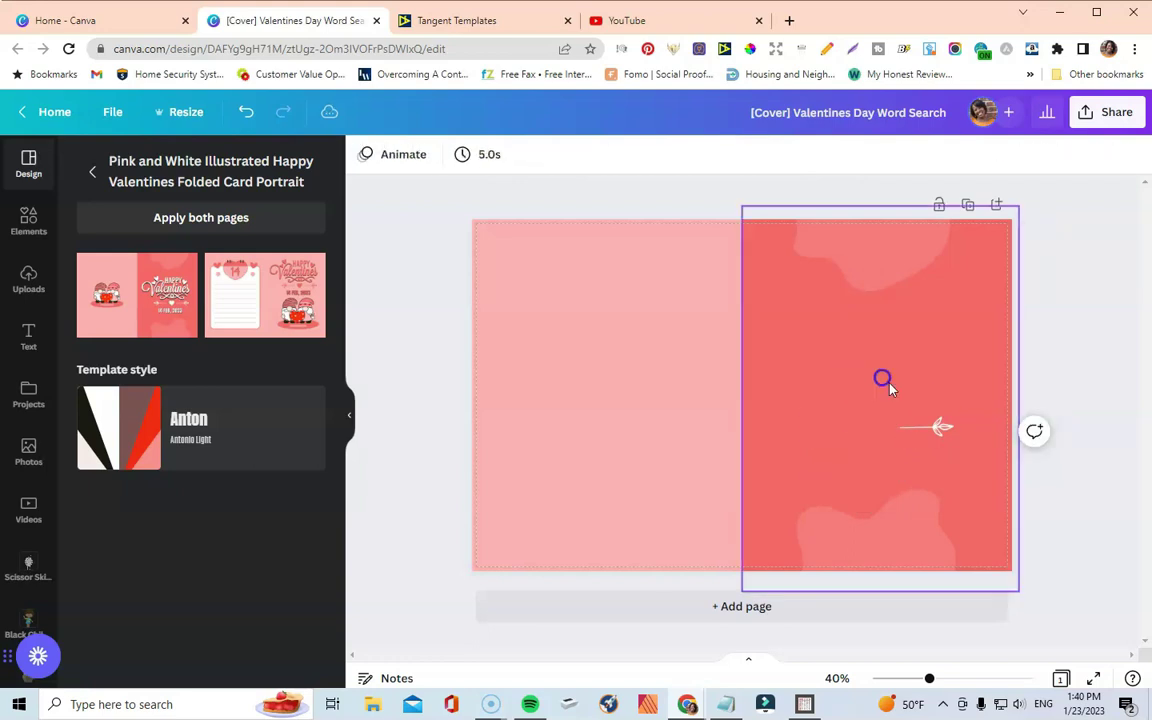
click(928, 425)
click(924, 378)
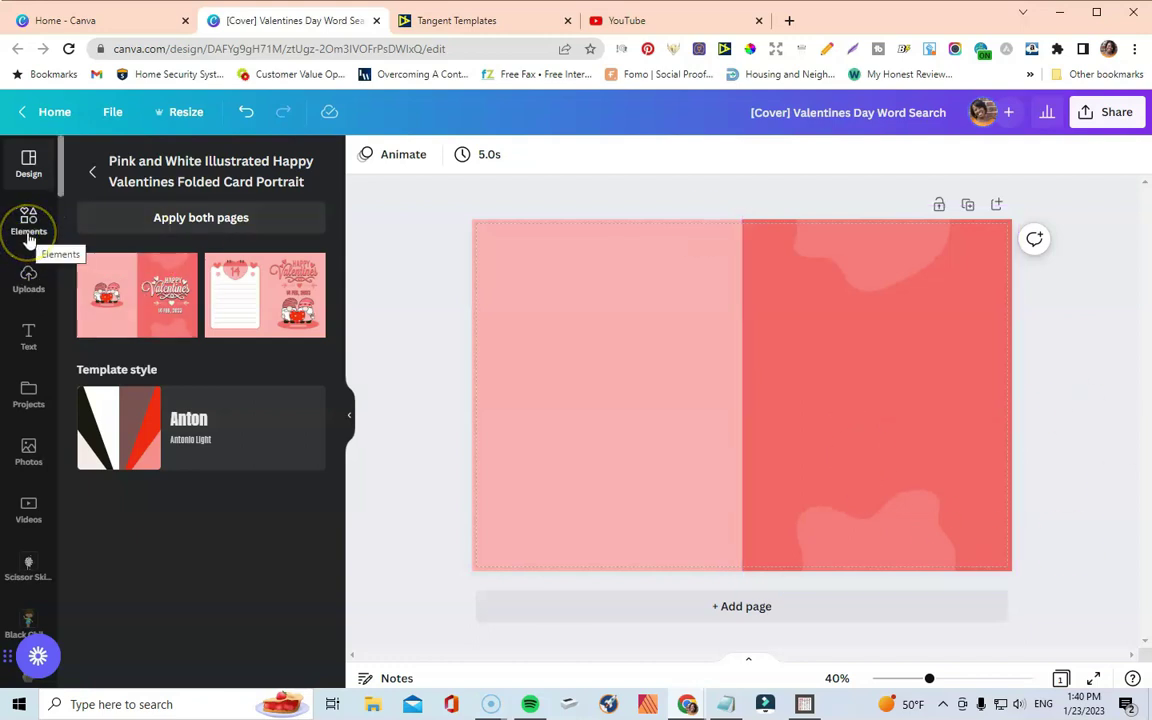
click(923, 322)
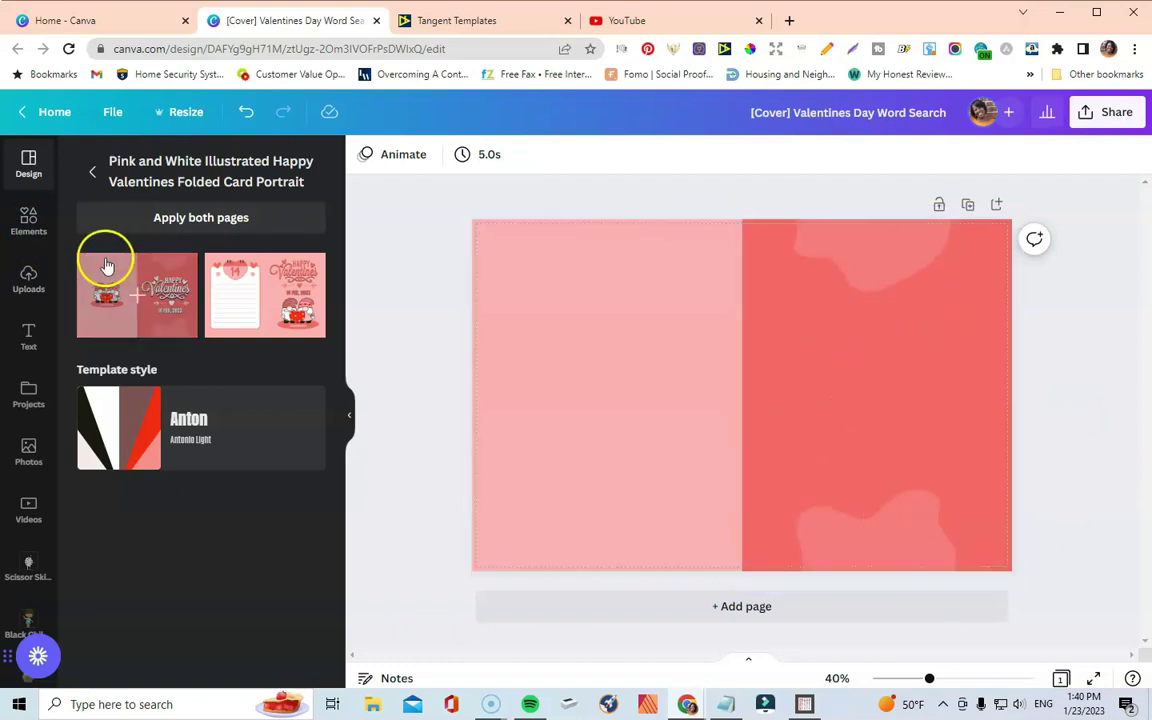
Search the design elements for "word search".
click(27, 222)
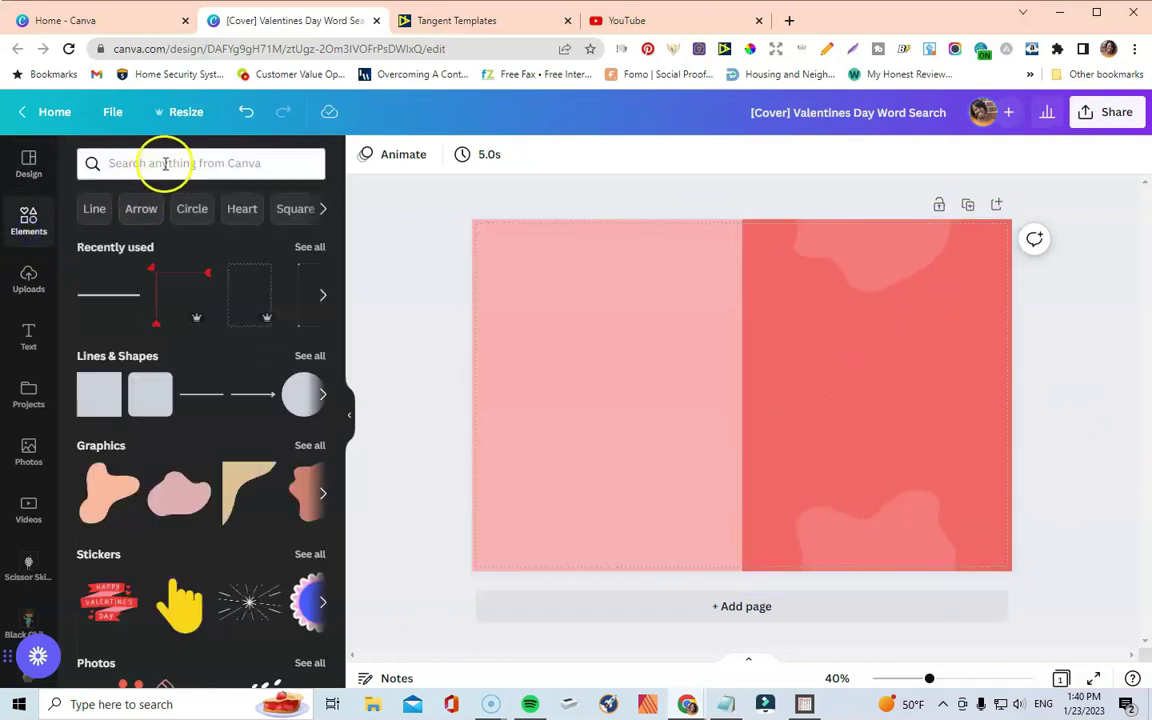
click(164, 163)
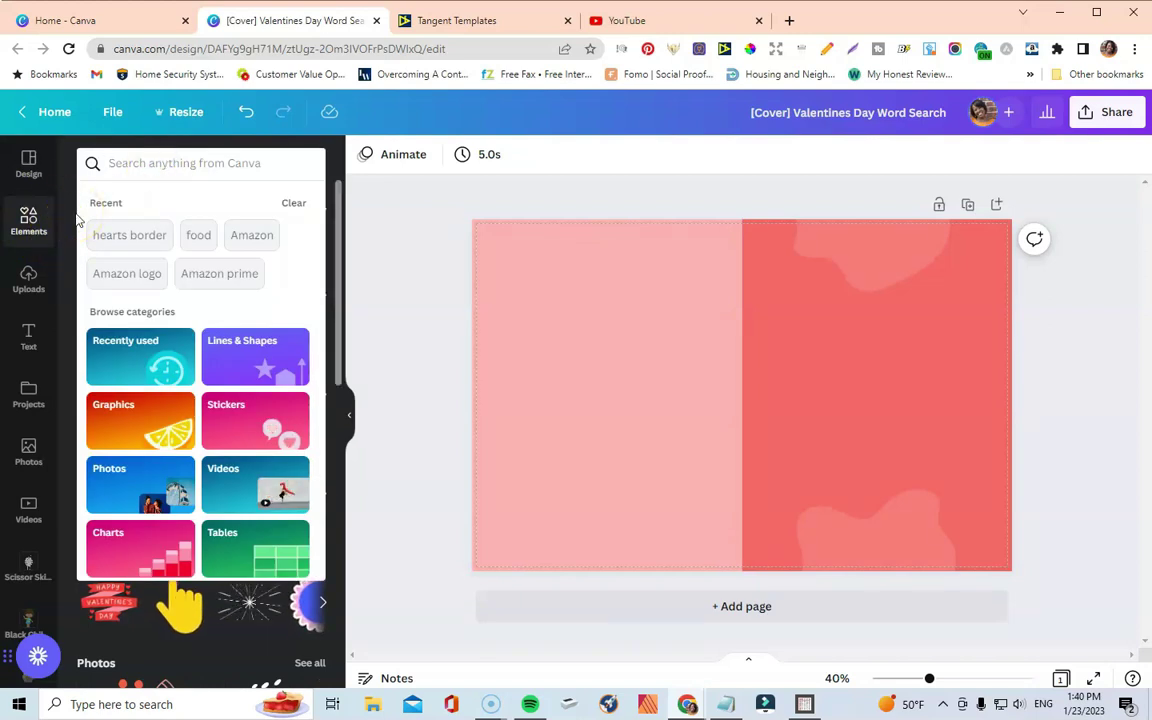
text(word search)
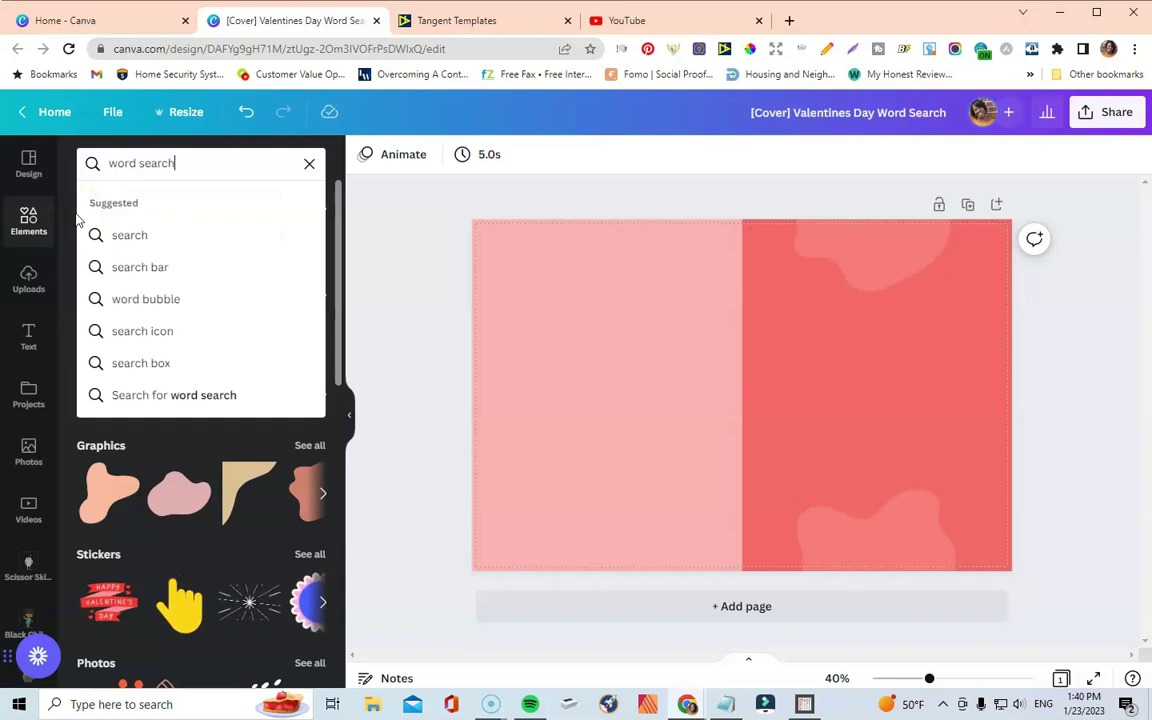
key(Return)
click(80, 231)
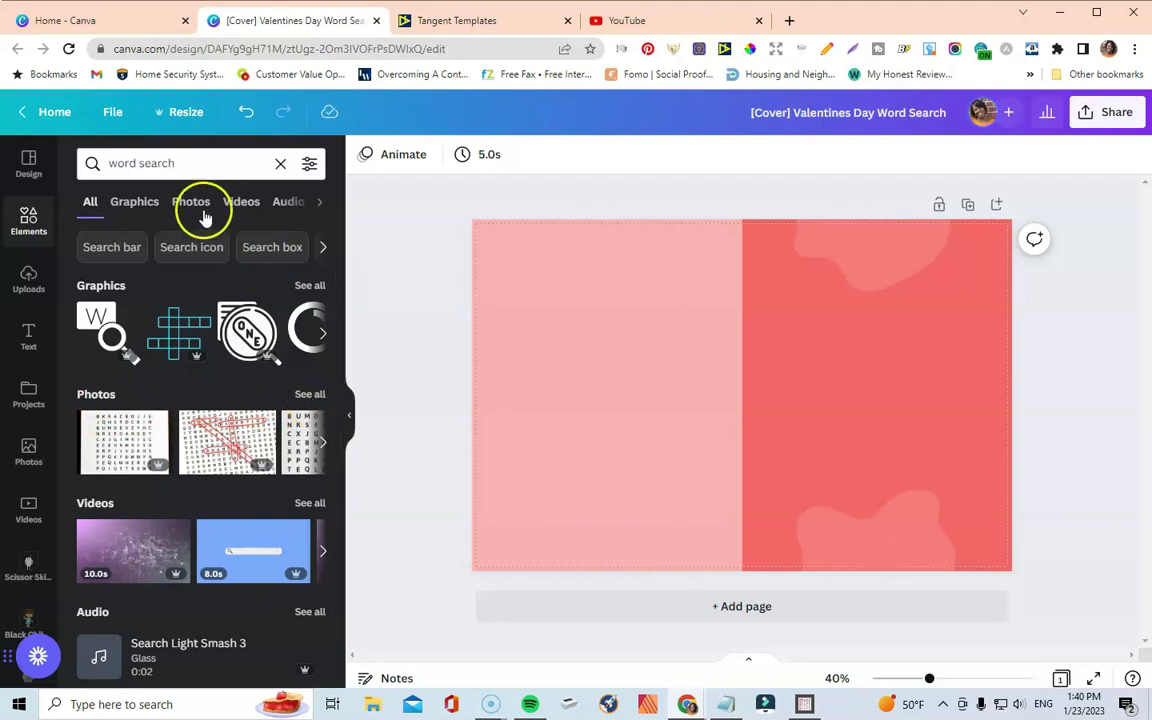
Browse the word search graphics and photos for a puzzle image that suits the front cover.
click(142, 201)
scroll(200, 490, down, 4)
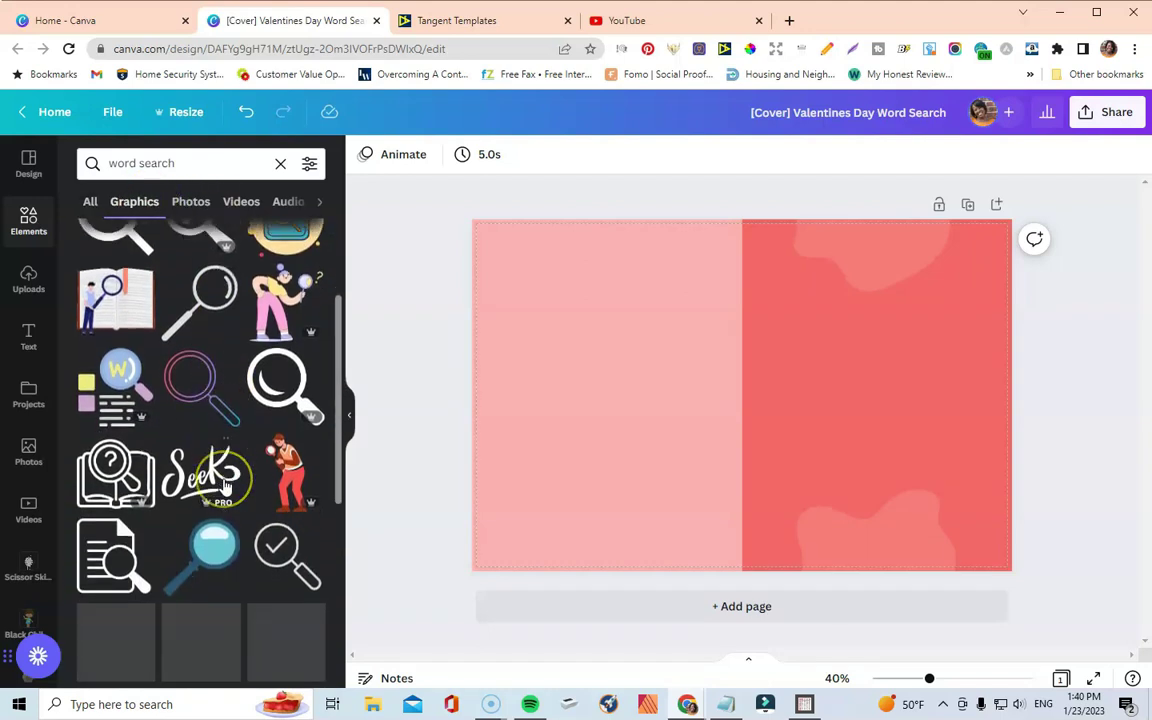
scroll(256, 441, up, 2)
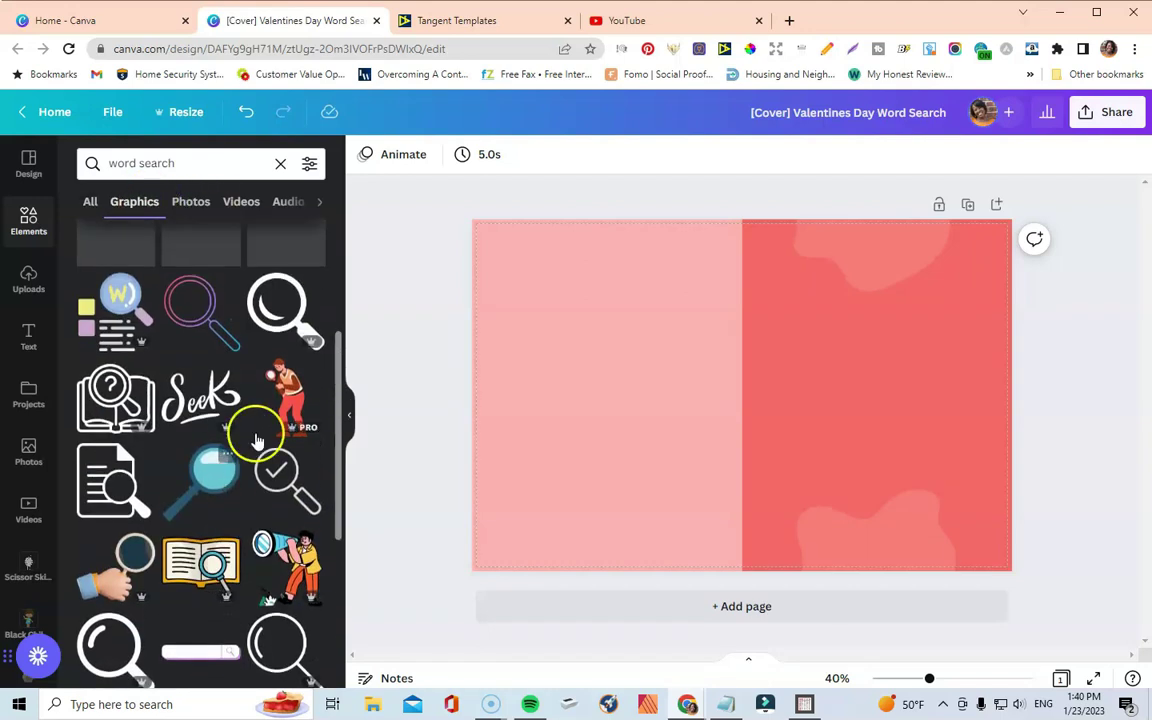
click(88, 201)
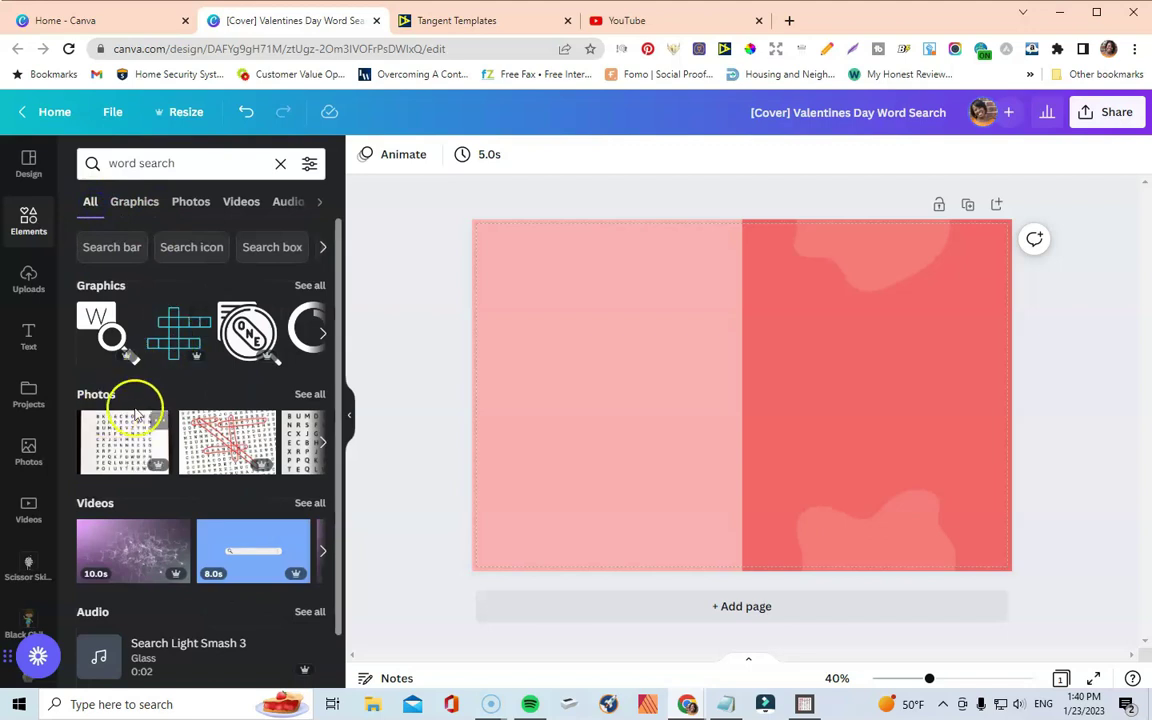
click(308, 396)
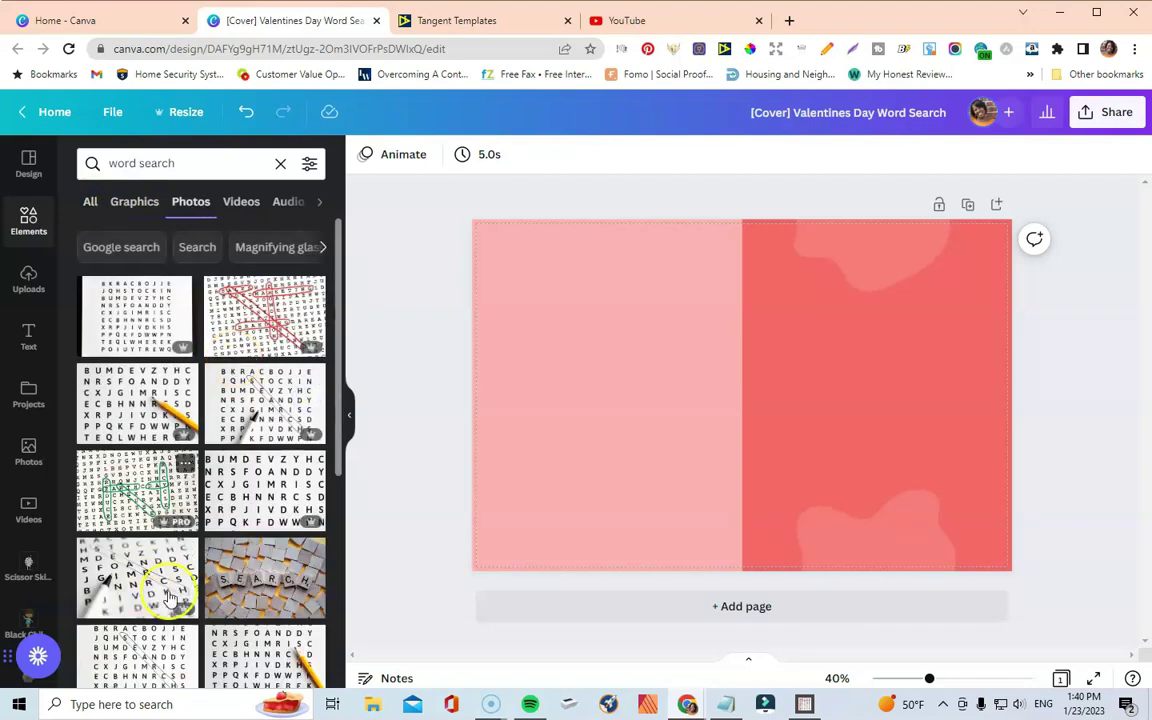
scroll(188, 470, down, 10)
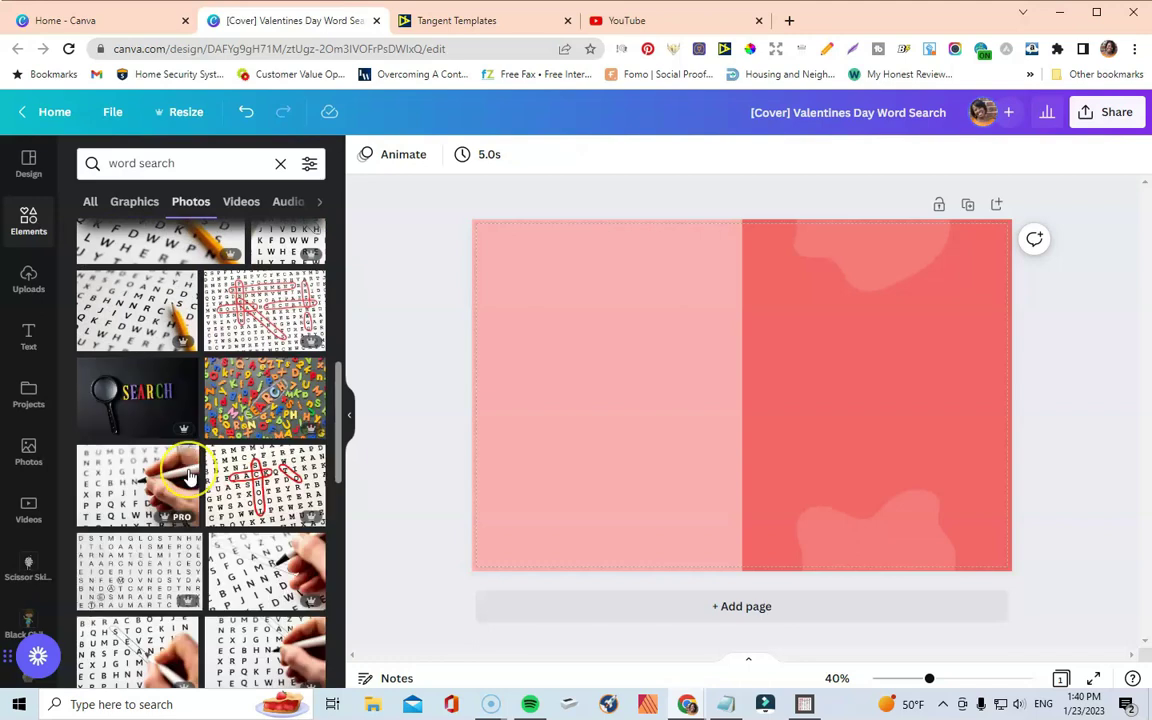
scroll(188, 476, down, 10)
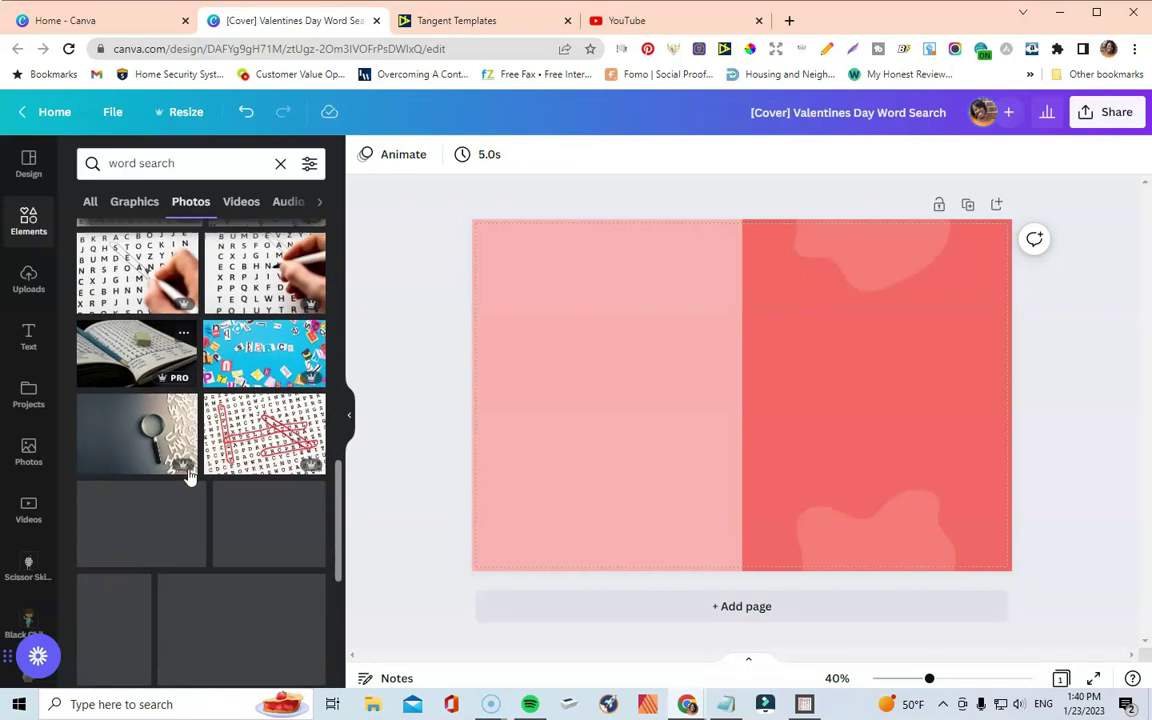
scroll(189, 476, up, 10)
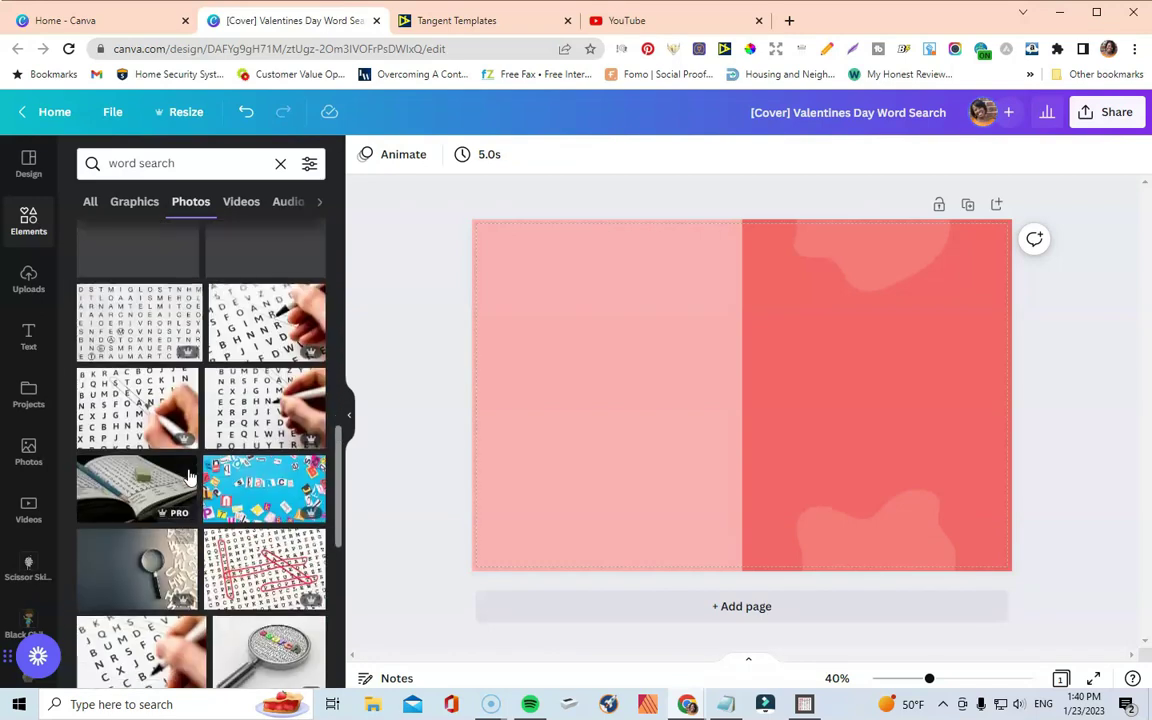
scroll(189, 476, up, 2)
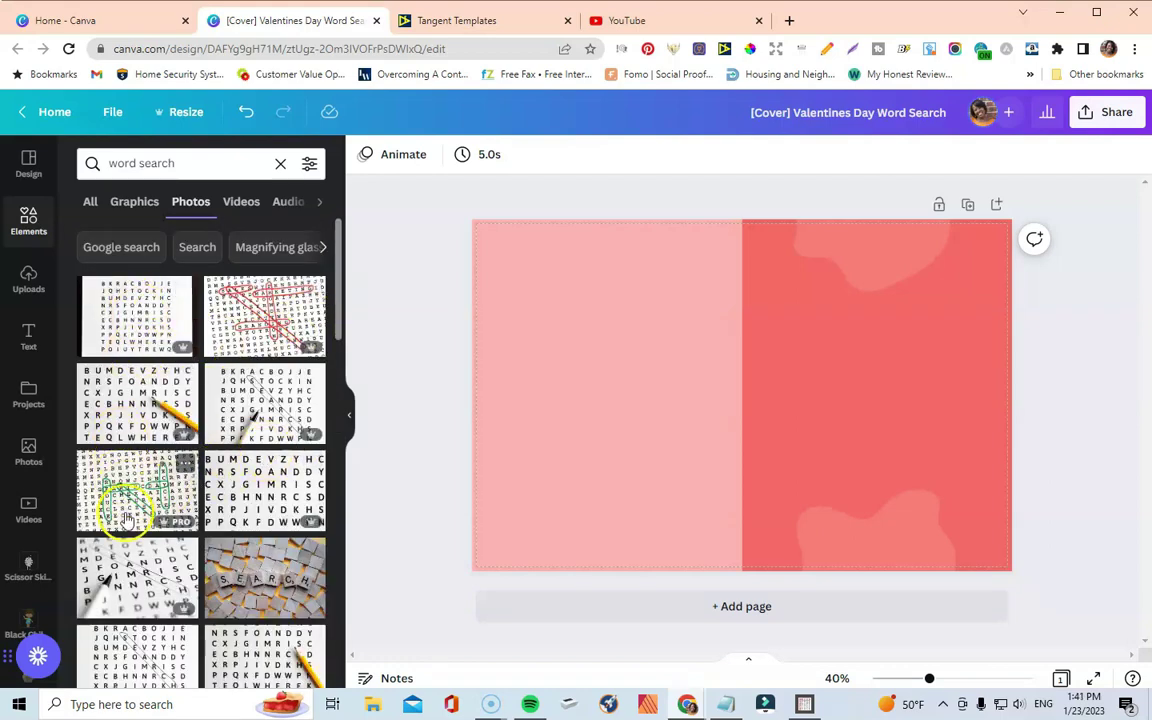
click(188, 205)
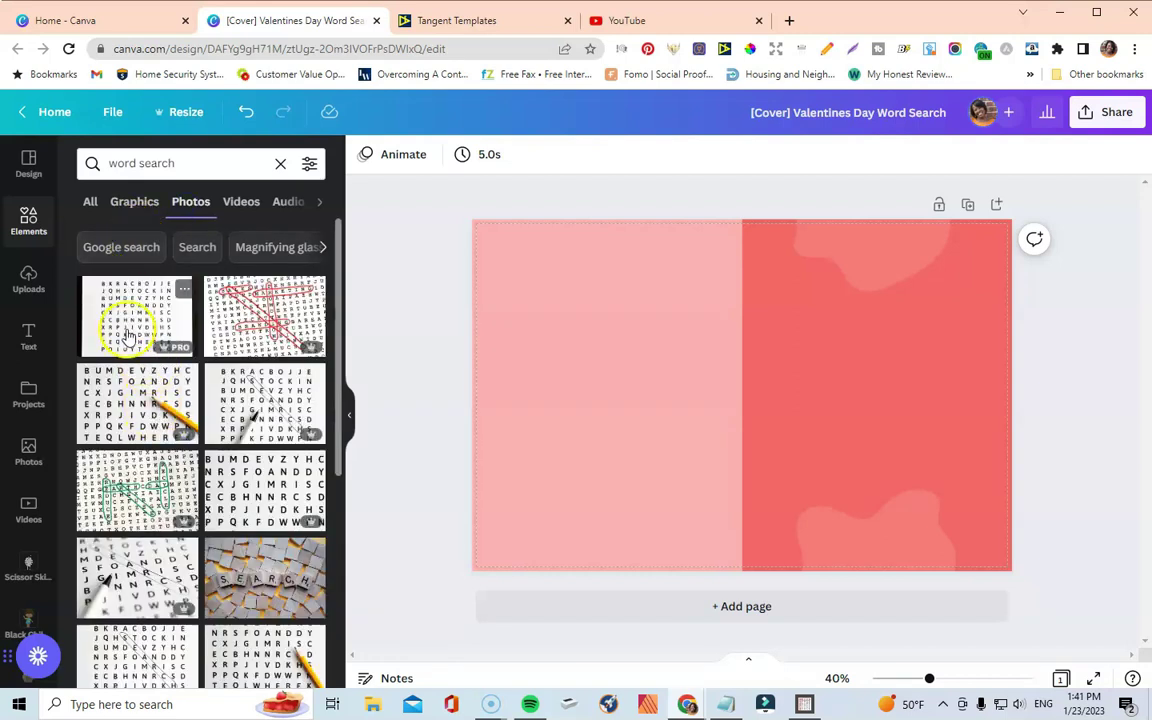
Add the plain letter grid photo without circled words and crop both sides close to the letters, removing the black bars.
click(114, 297)
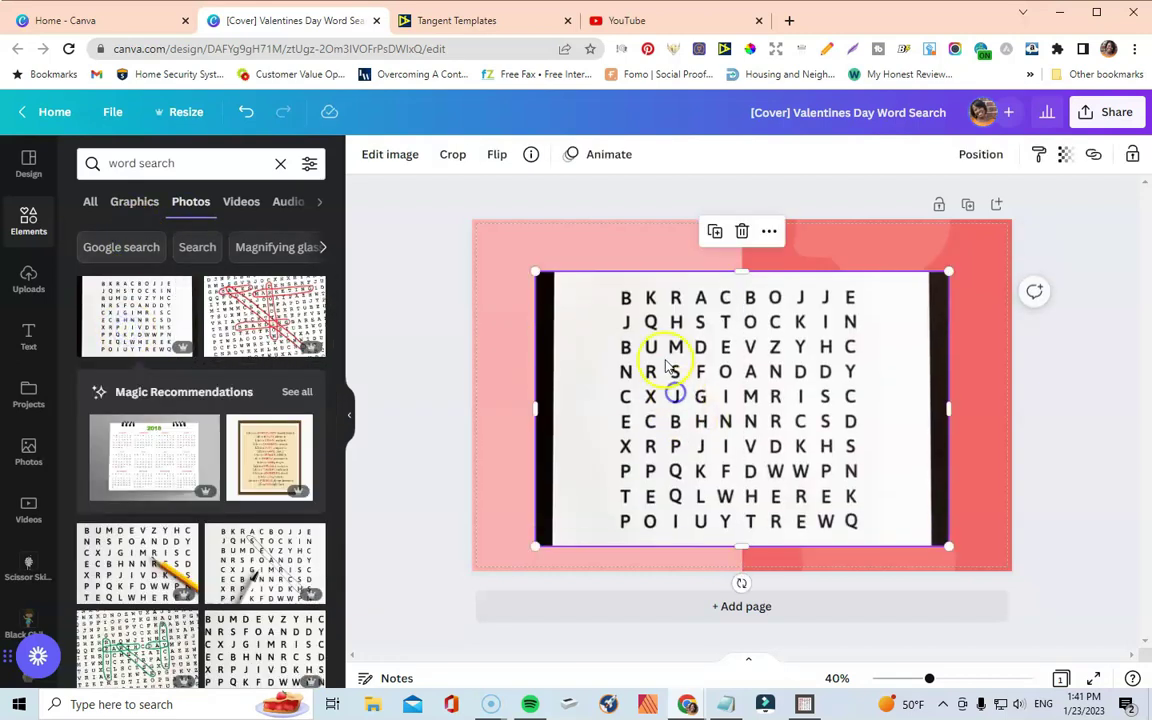
double_click(653, 327)
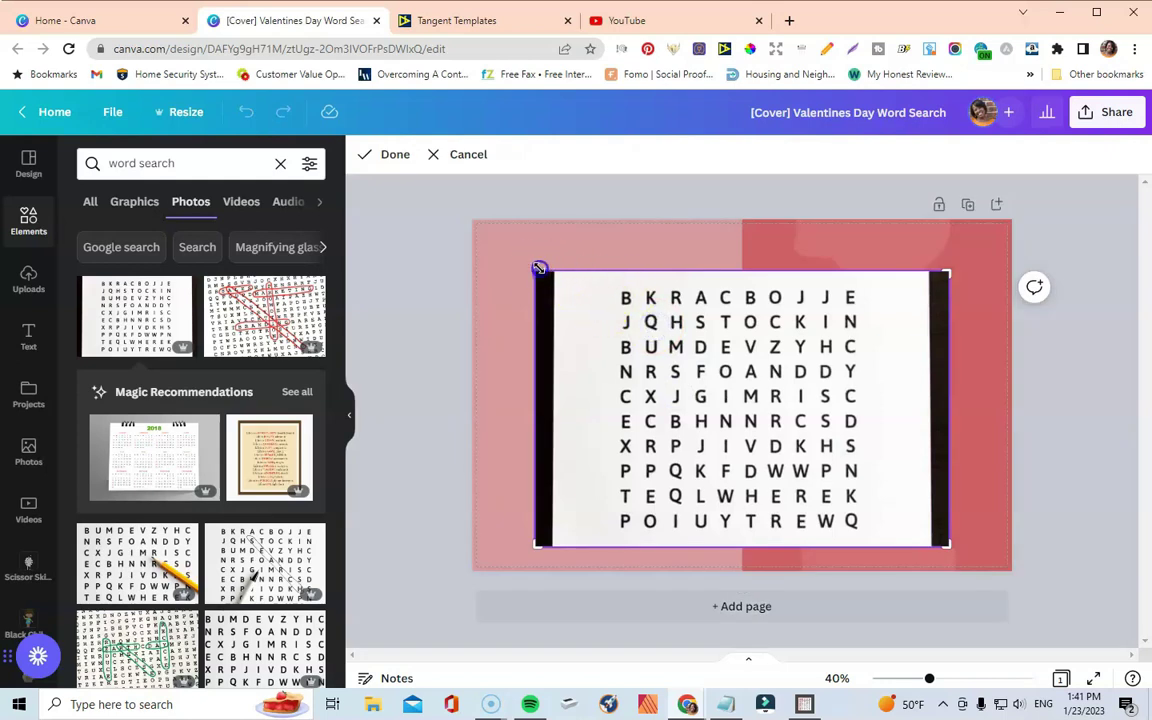
drag(539, 268, 605, 268)
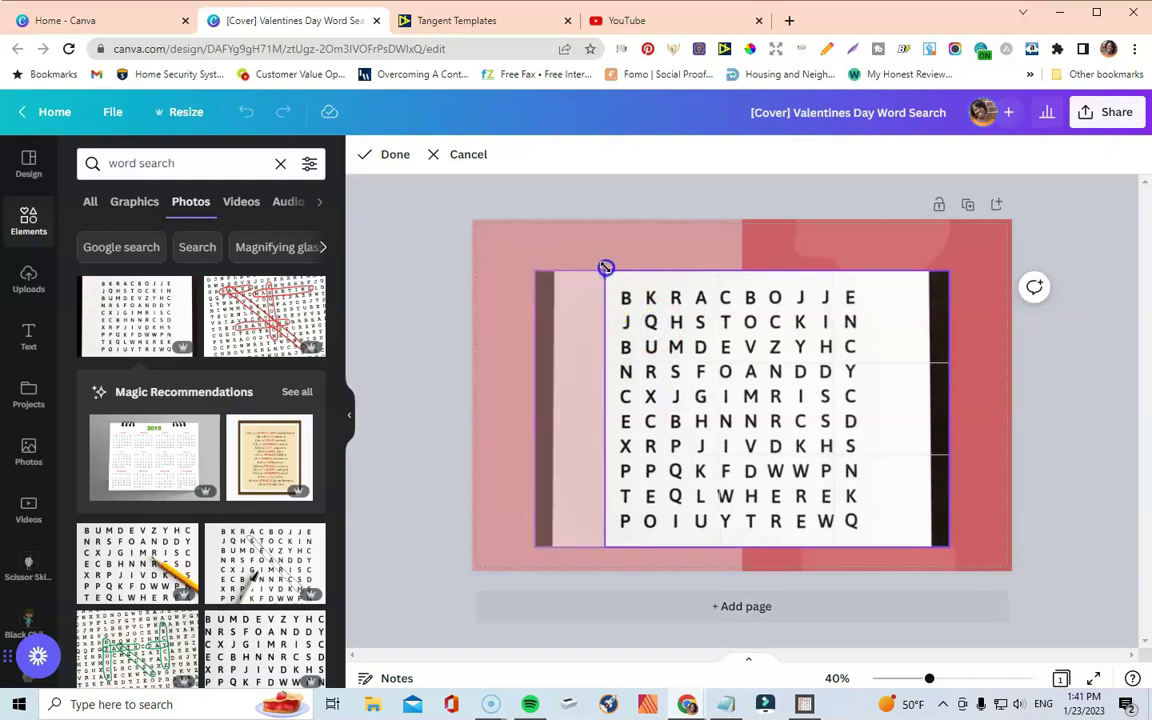
drag(946, 272, 873, 272)
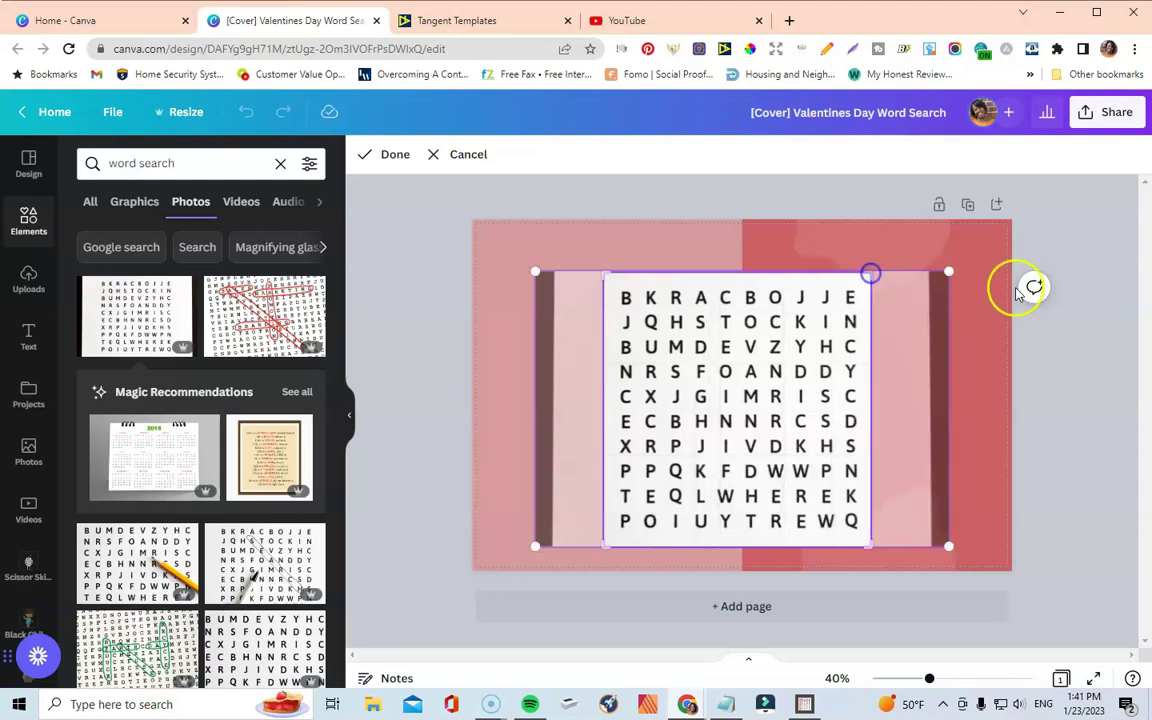
click(1049, 386)
click(1053, 385)
Move the cropped letter grid onto the red front cover, shrink it and centre it horizontally, slightly below the middle.
drag(762, 418, 900, 404)
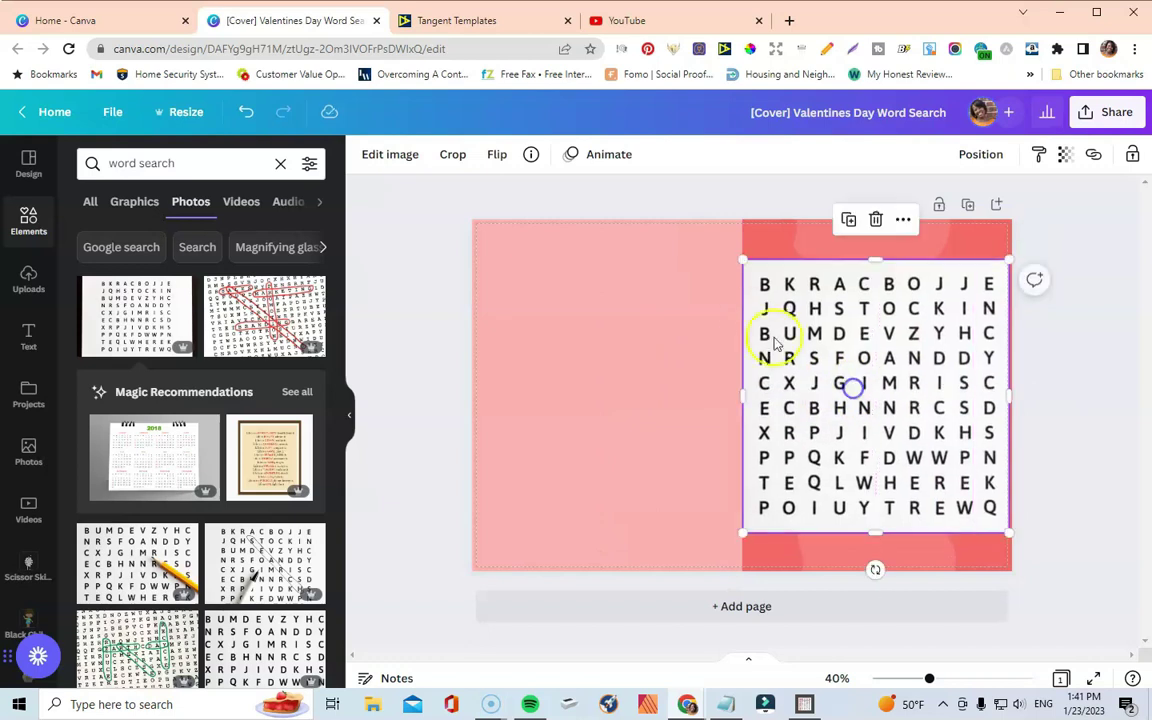
drag(741, 258, 805, 322)
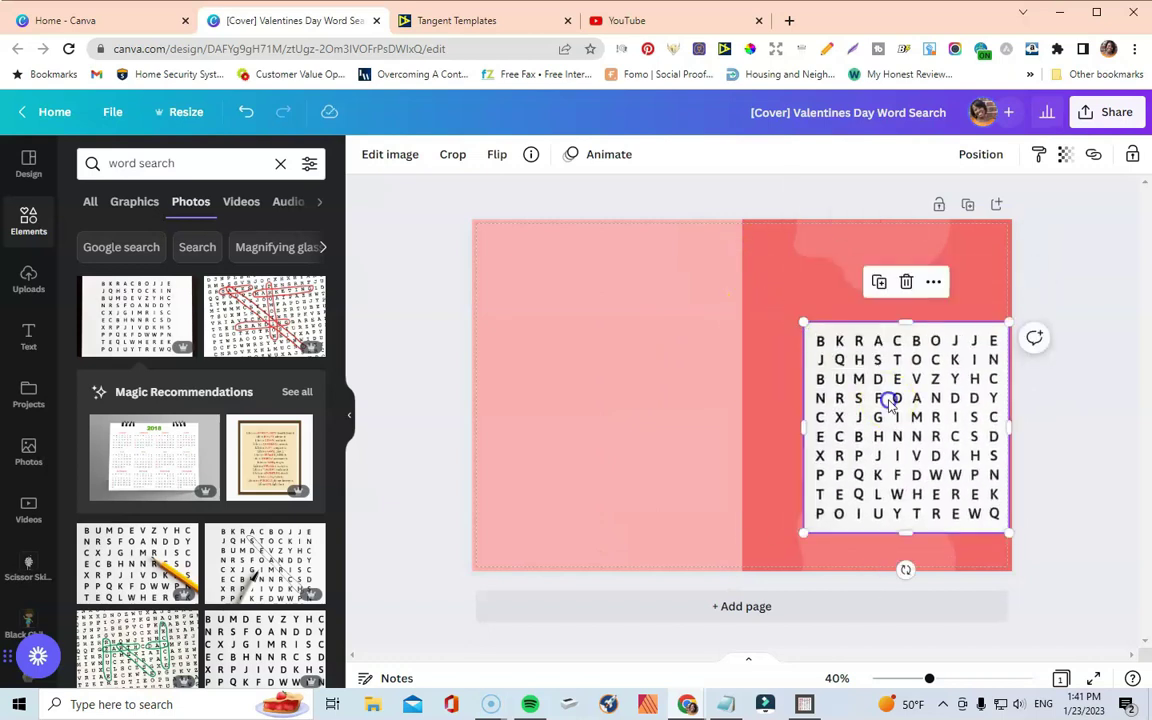
drag(884, 398, 856, 375)
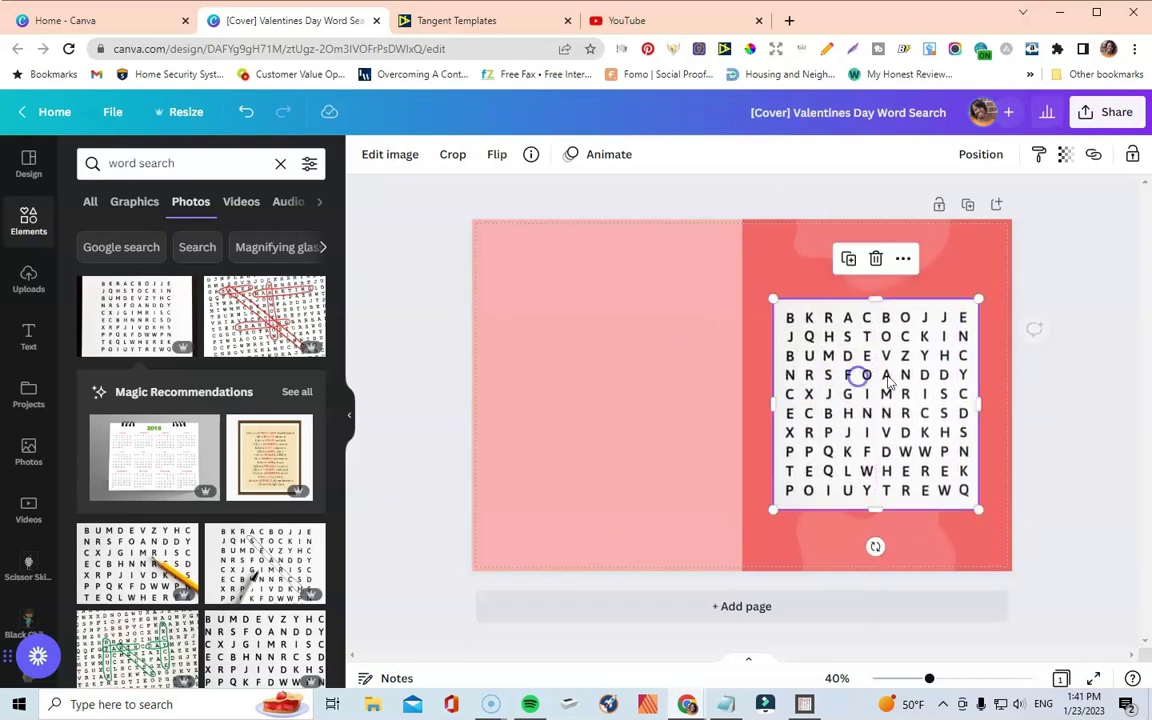
click(1041, 452)
click(887, 455)
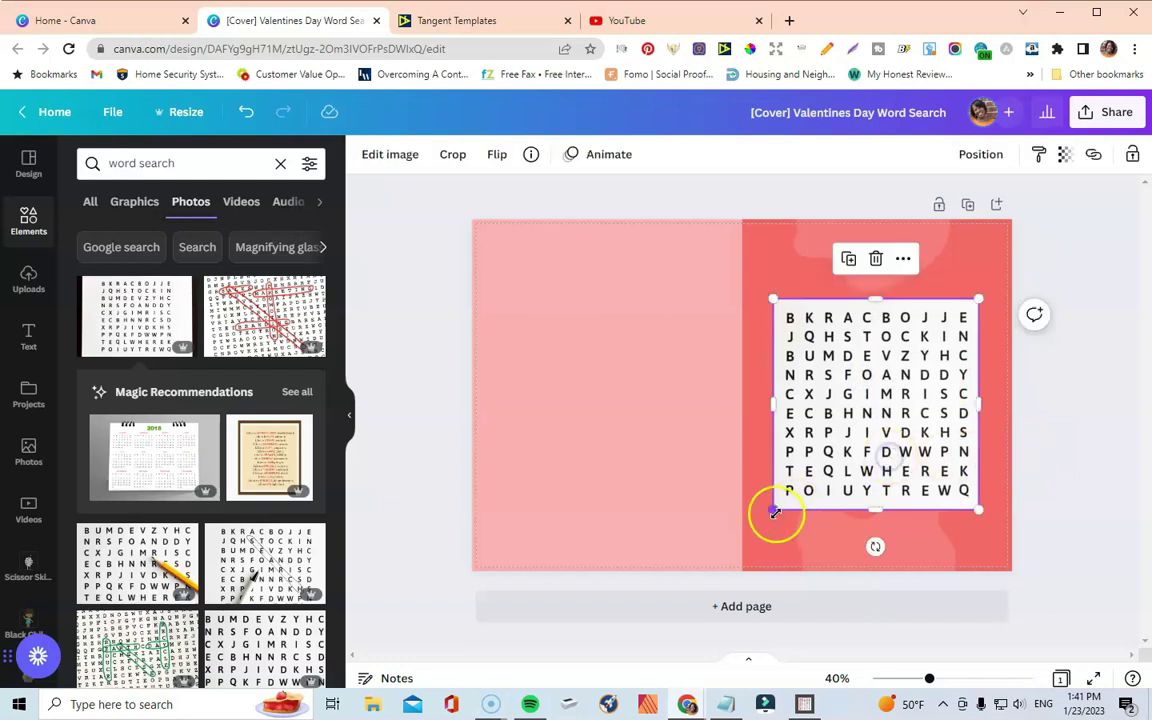
drag(771, 507, 782, 501)
click(872, 444)
drag(872, 444, 866, 451)
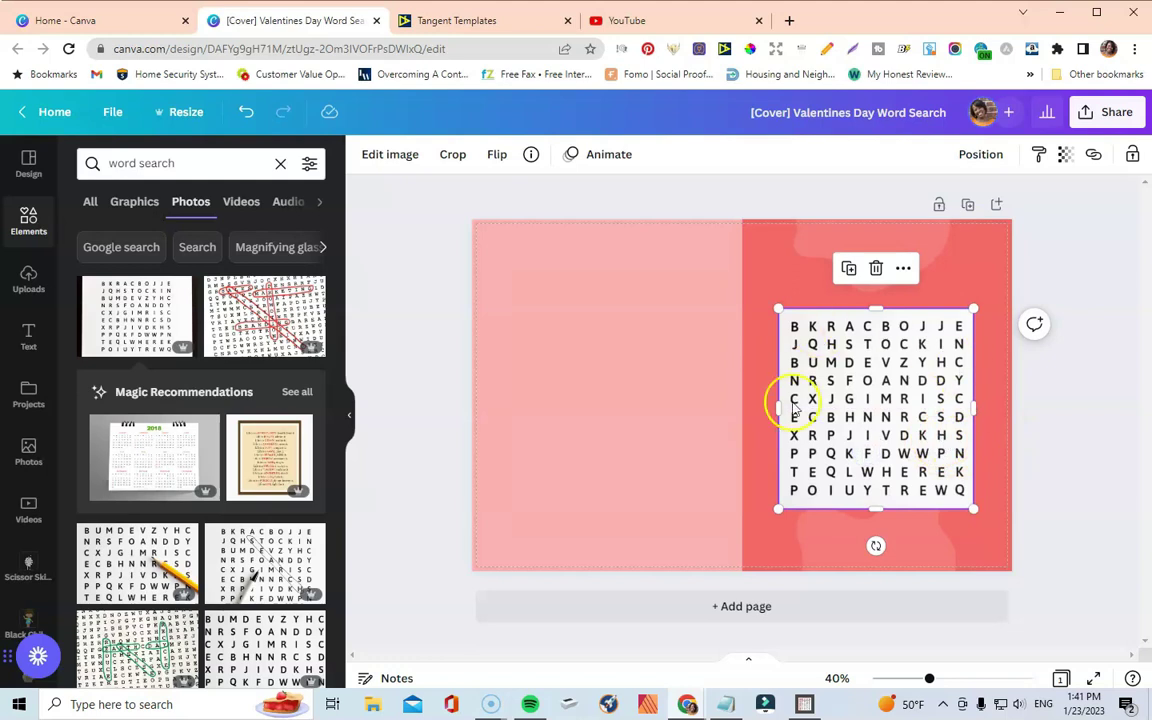
click(1087, 445)
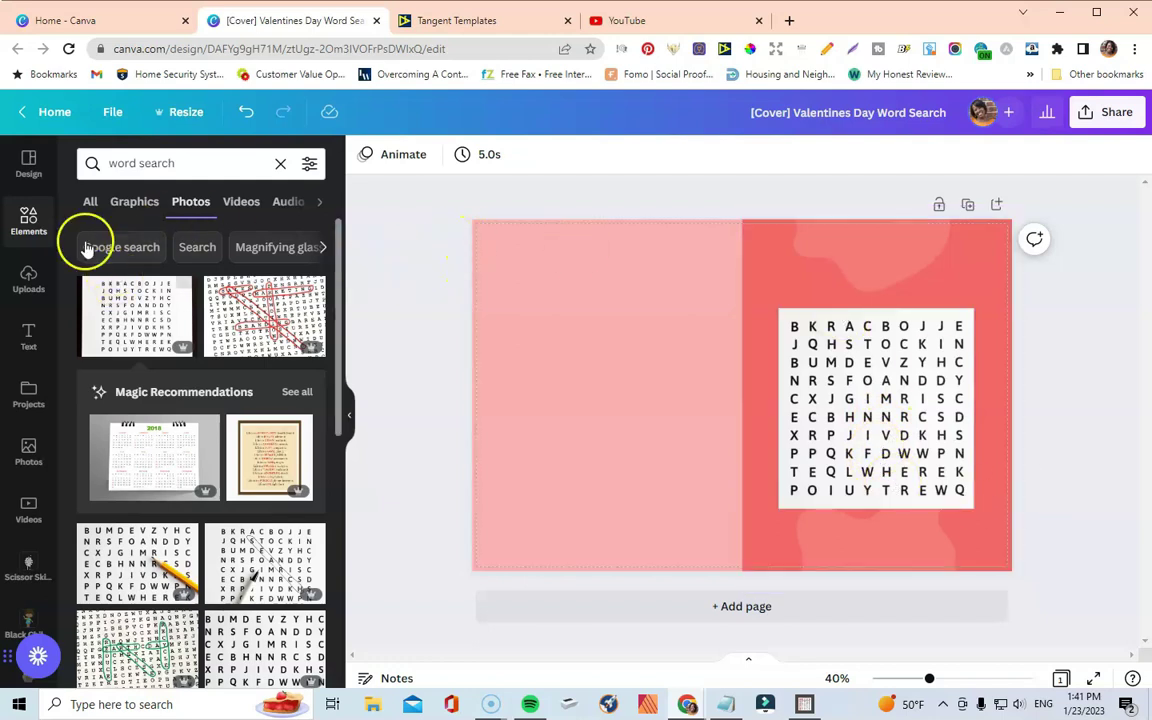
Add a square shape to the cover and give it a solid border with weight 4.
click(28, 224)
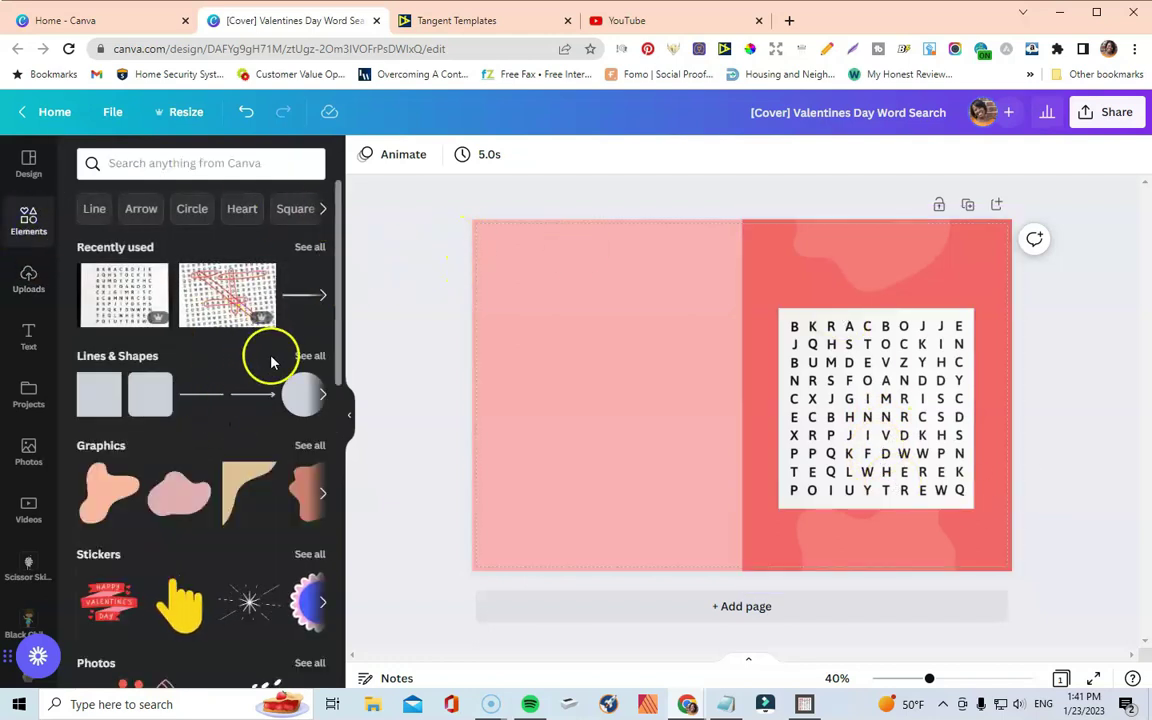
click(98, 398)
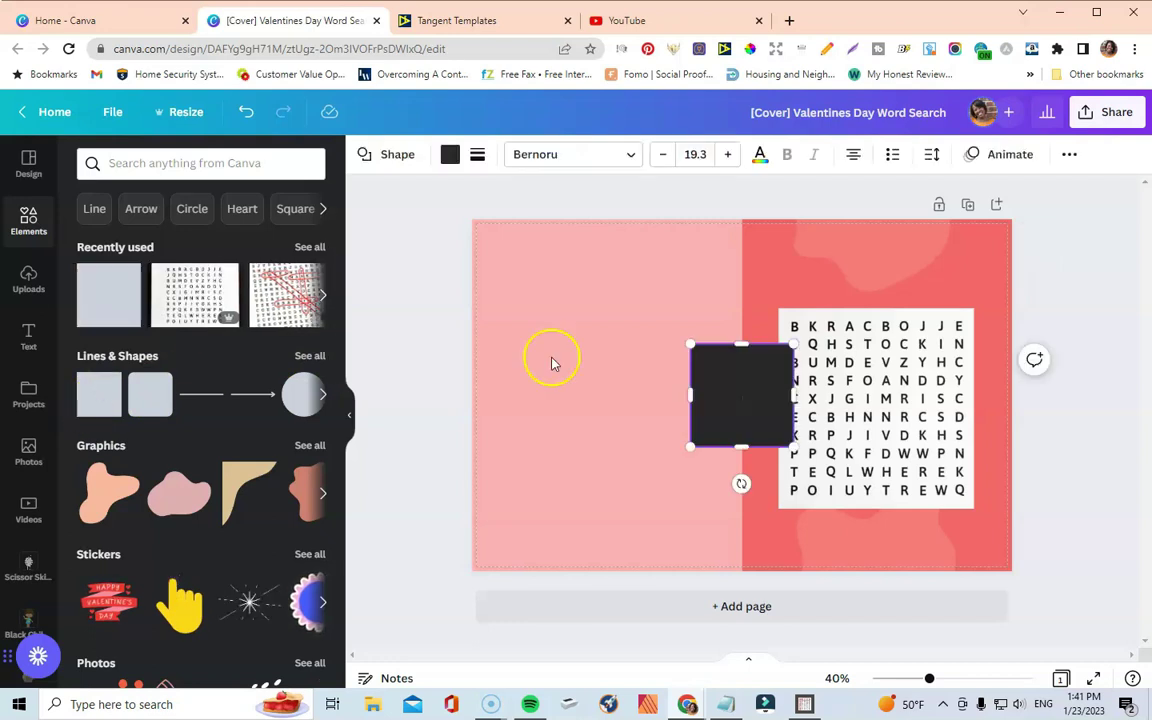
click(478, 157)
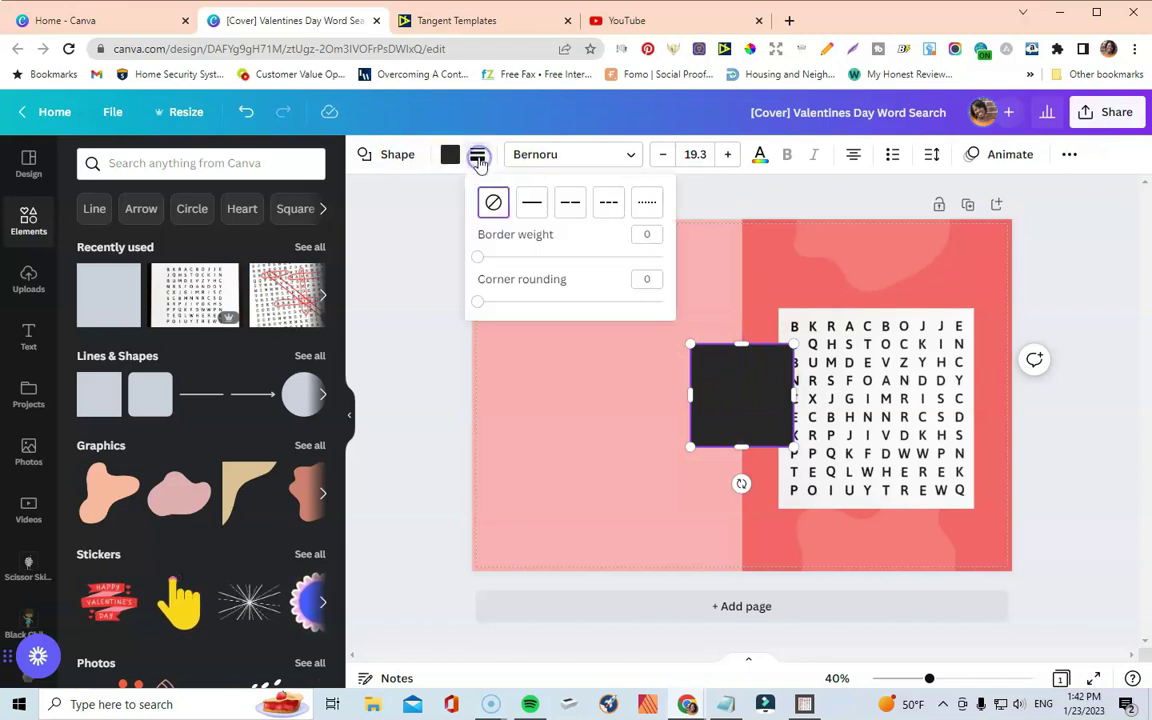
click(527, 206)
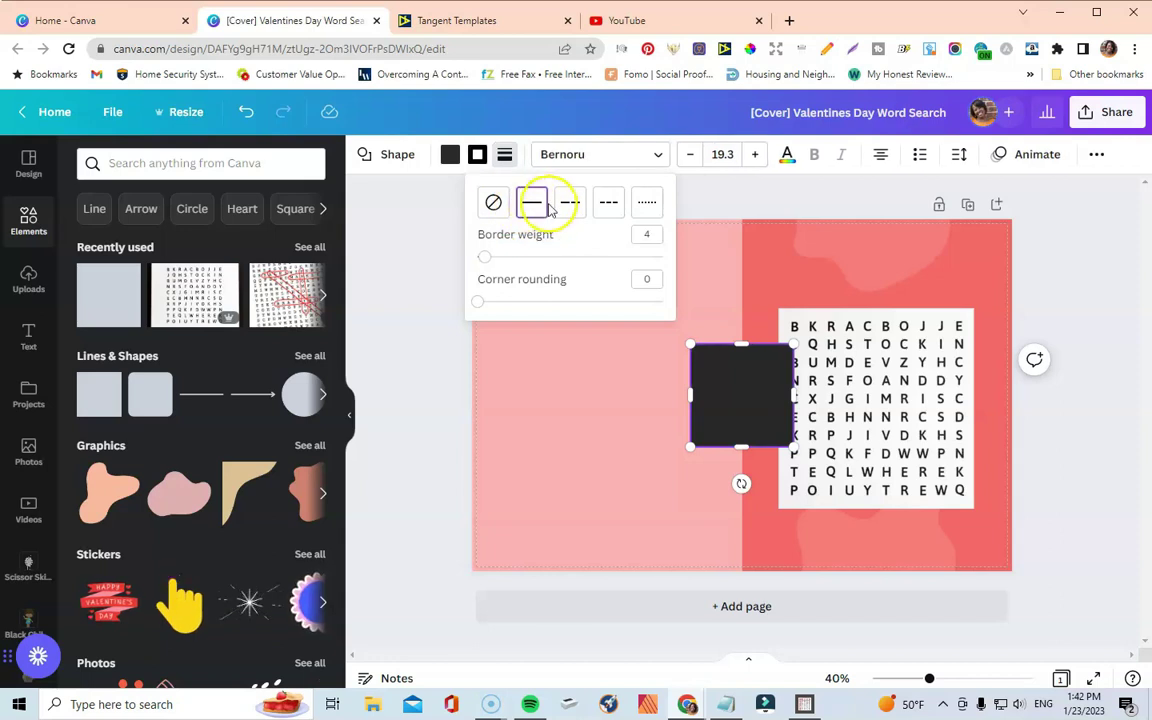
Make the square's fill transparent so that only its black border is left.
click(450, 156)
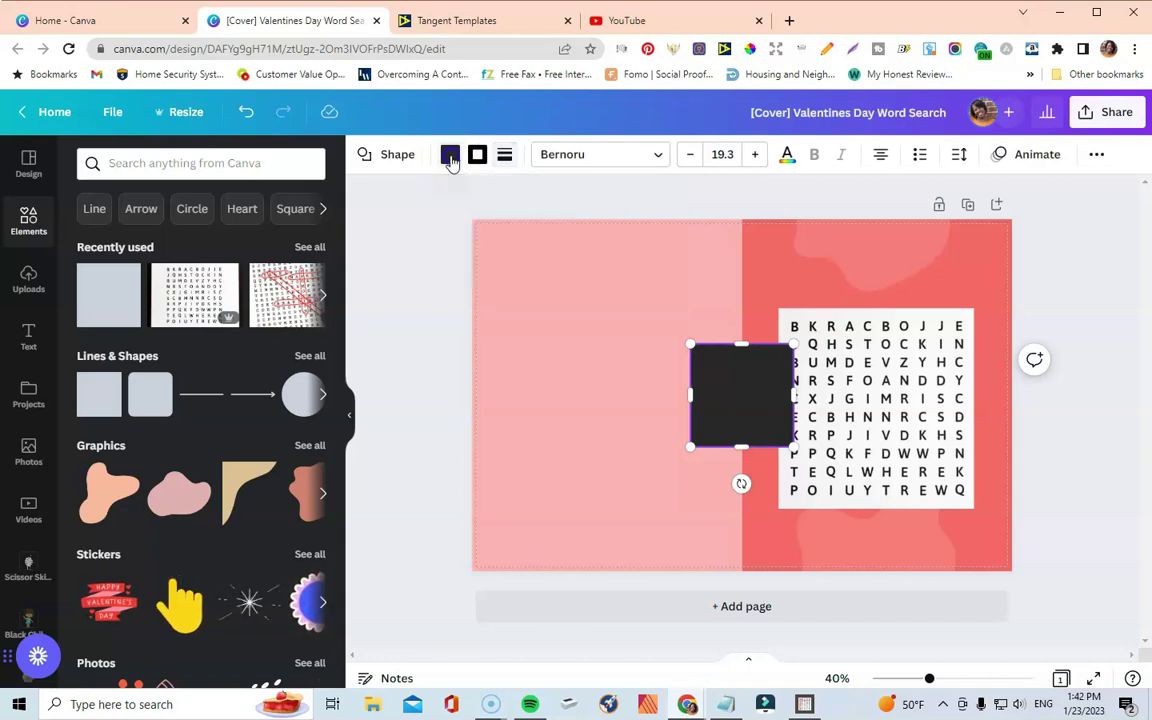
click(450, 157)
click(450, 157)
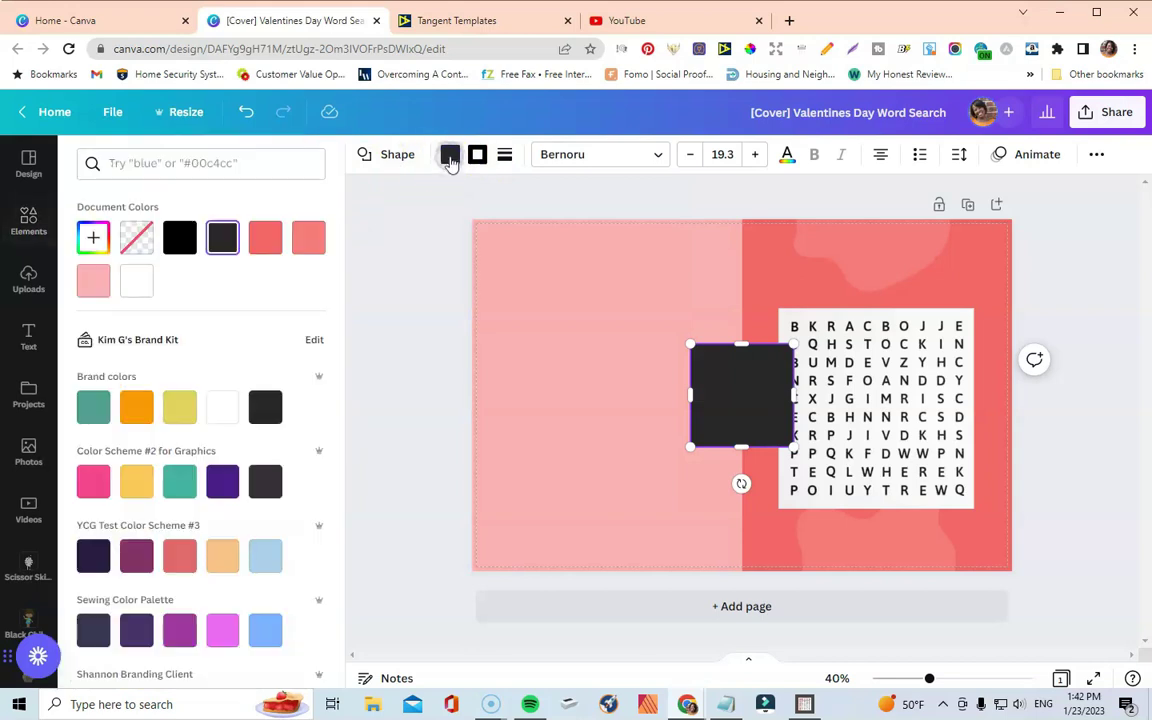
click(180, 237)
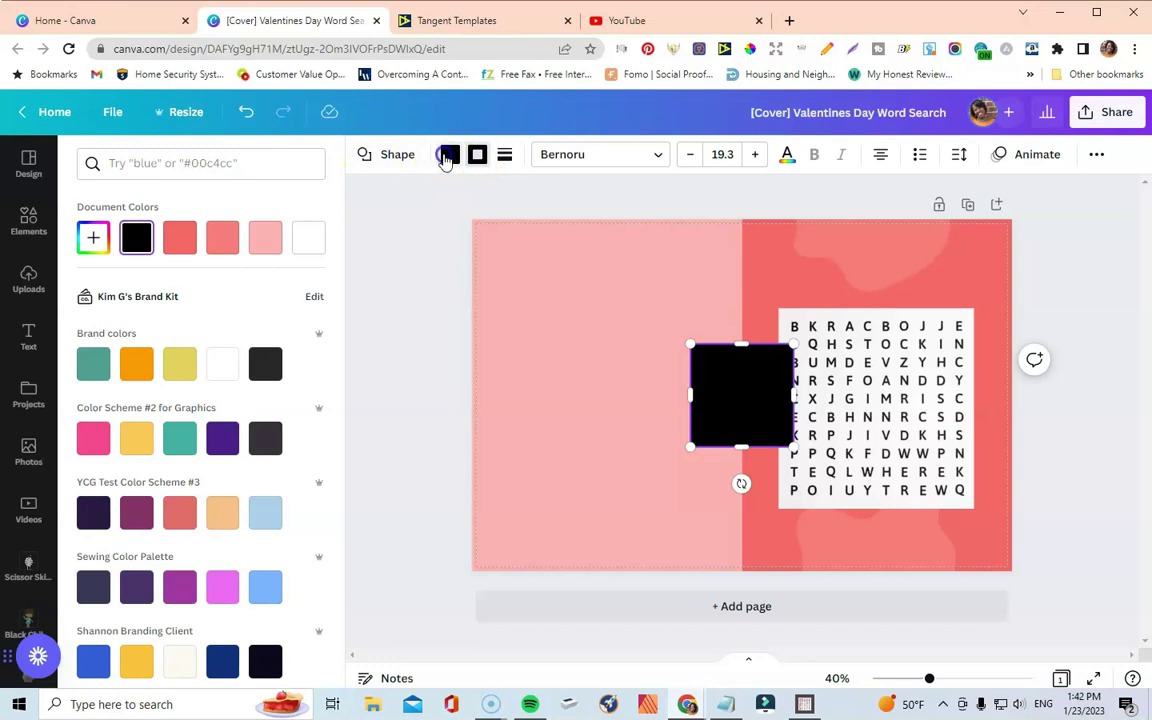
click(136, 240)
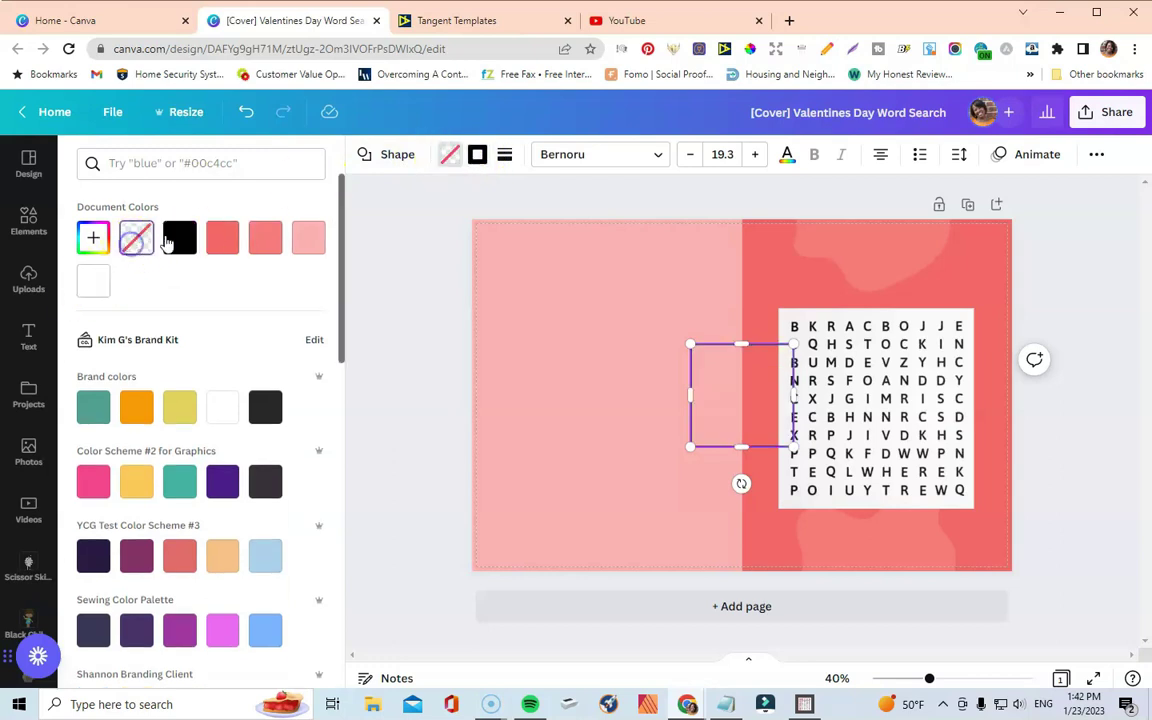
click(637, 382)
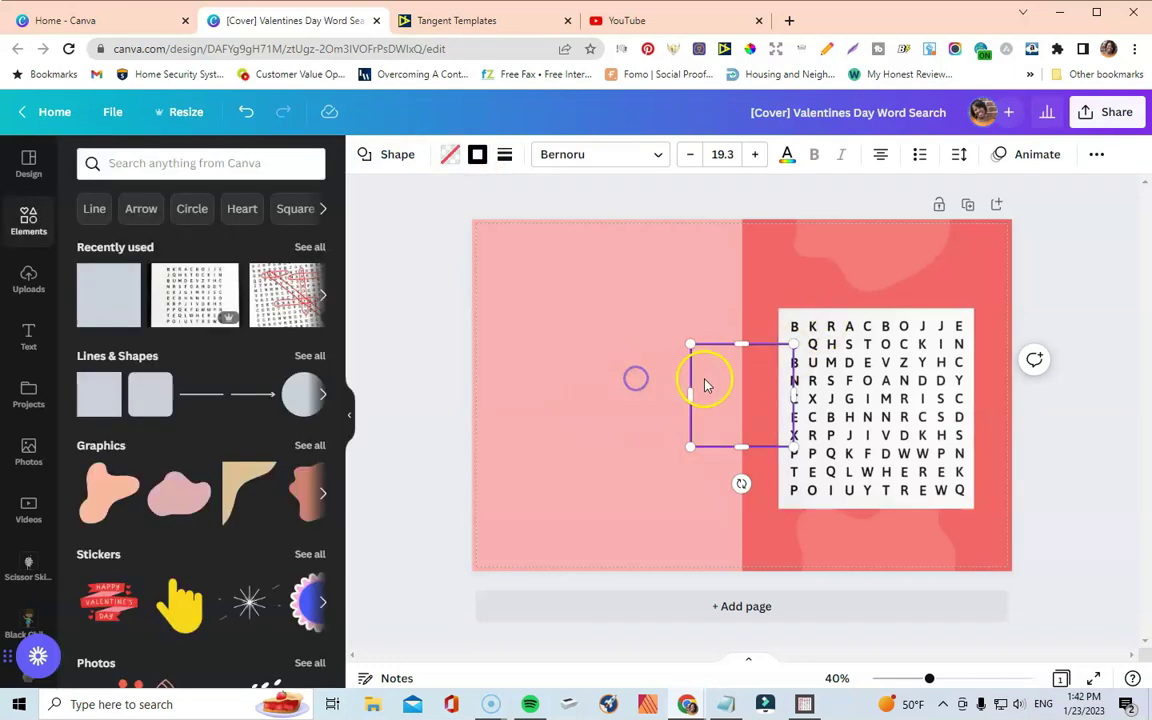
Thicken the square's border to weight 8.
click(613, 351)
click(714, 385)
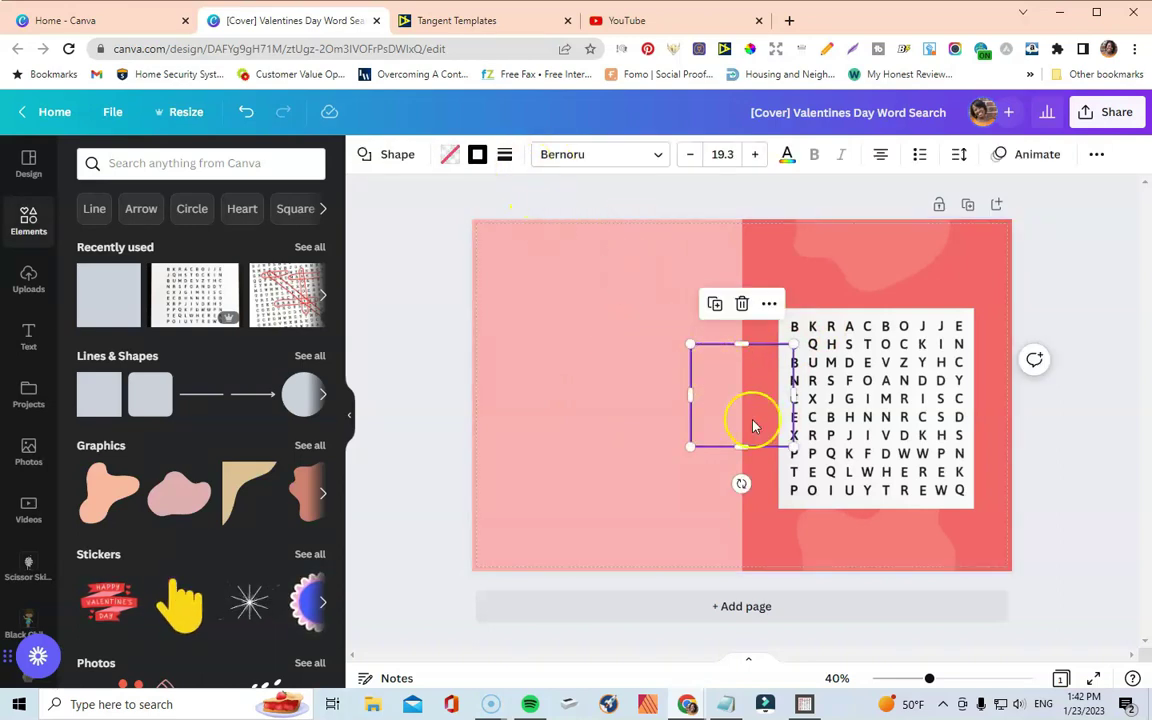
click(506, 156)
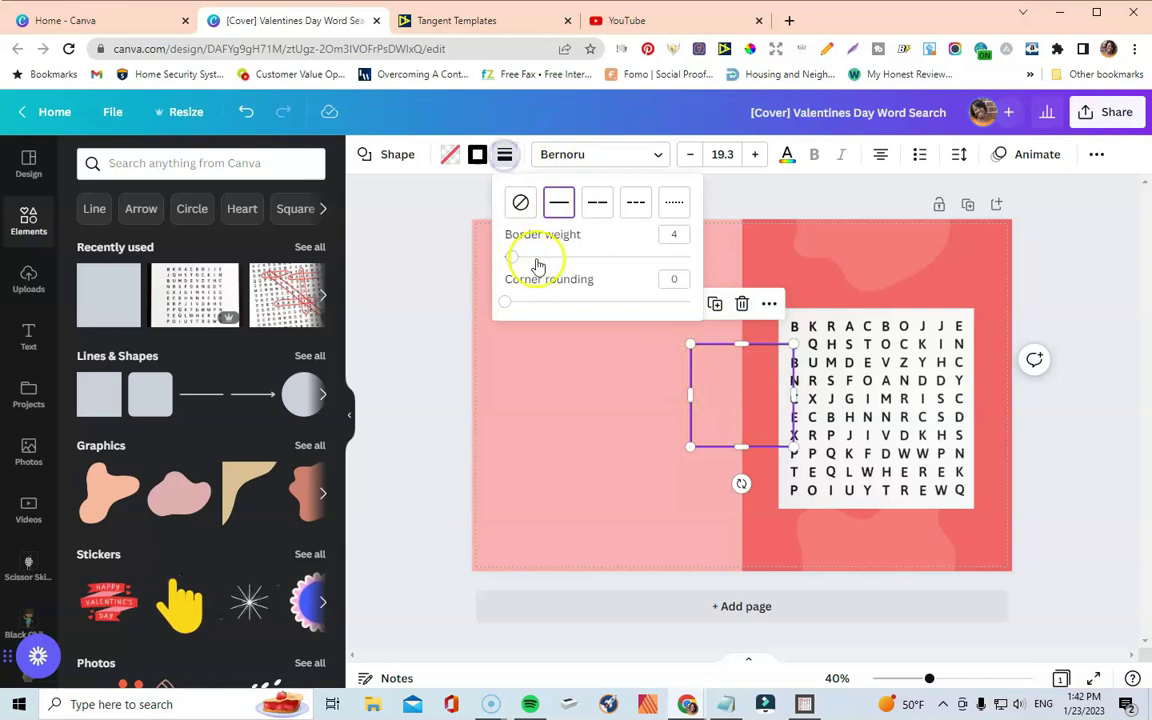
drag(516, 259, 519, 262)
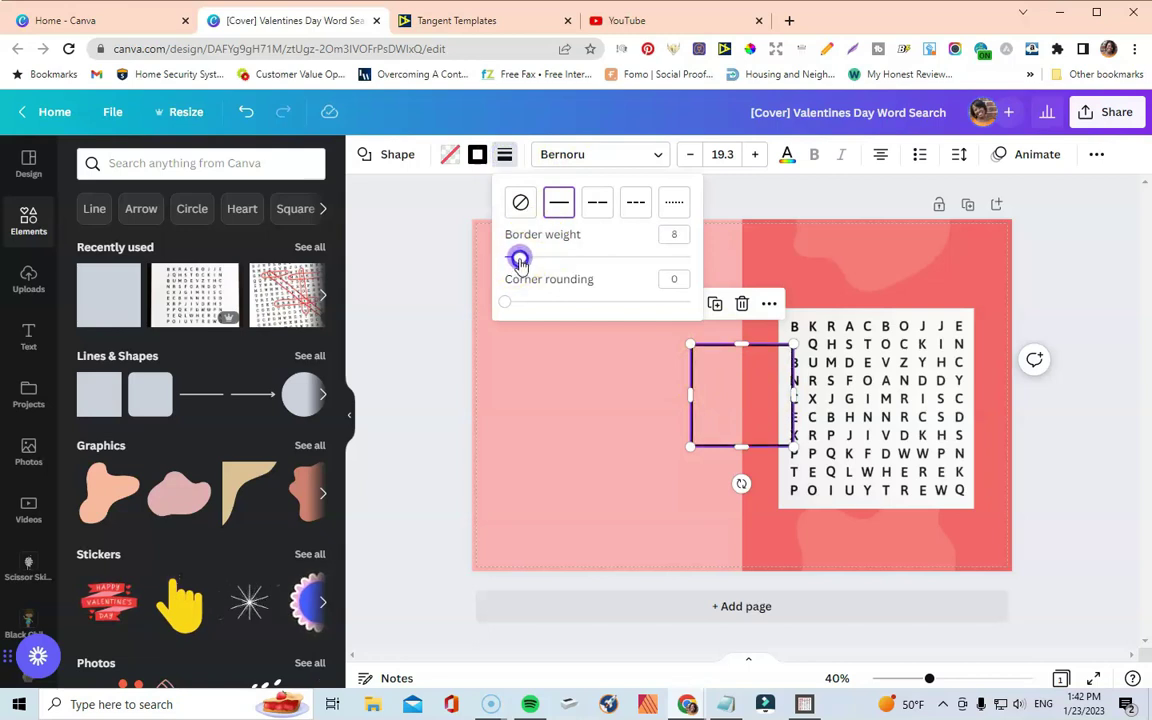
click(597, 346)
Move the outlined square onto the letter grid and stretch it to frame the whole puzzle, dismissing the Cleaner One Pro notification.
drag(684, 368, 797, 334)
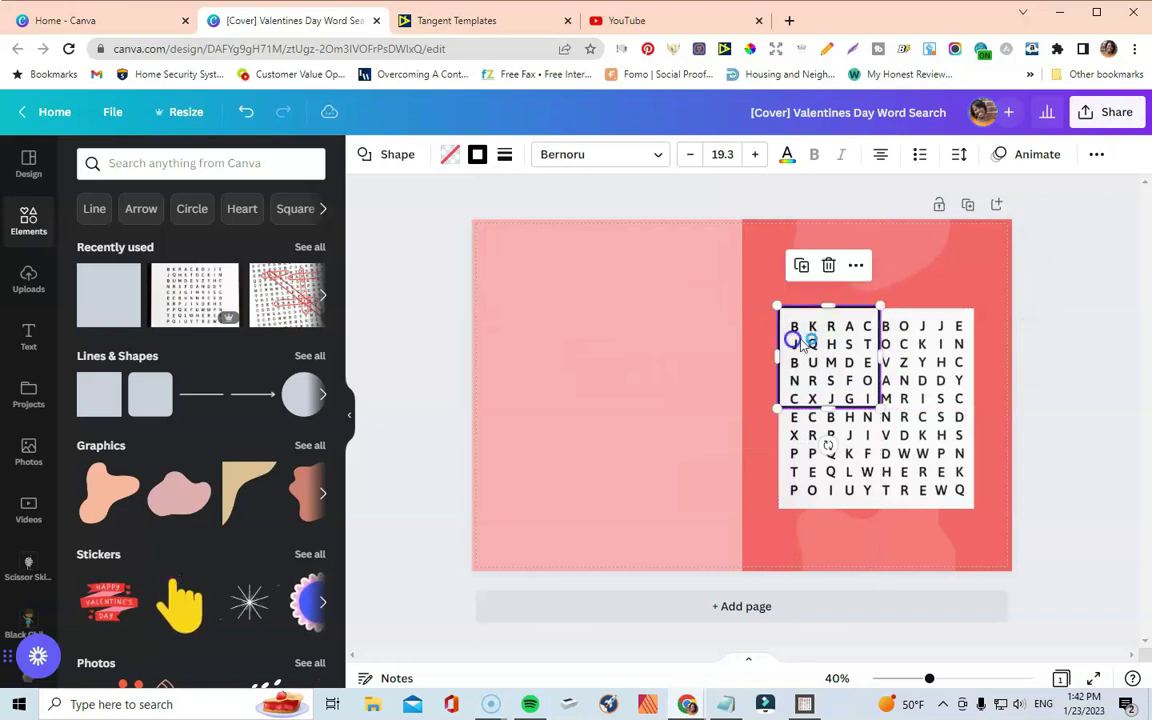
drag(877, 356, 972, 362)
drag(876, 408, 874, 508)
click(1068, 459)
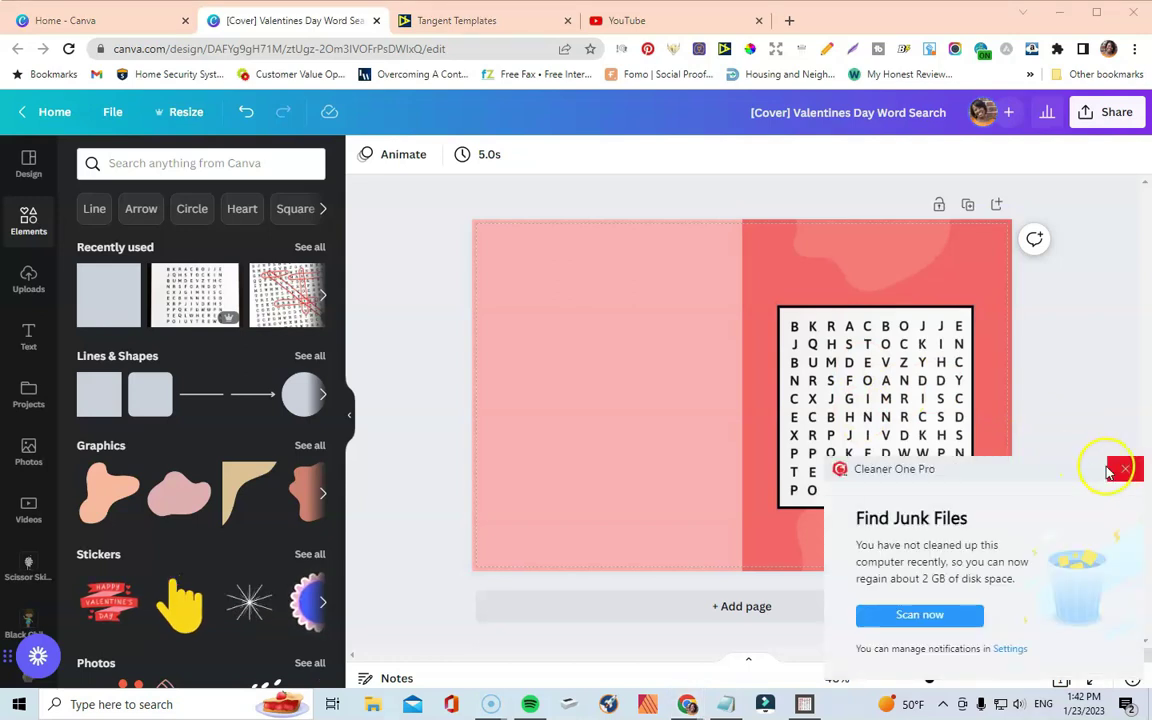
click(1124, 469)
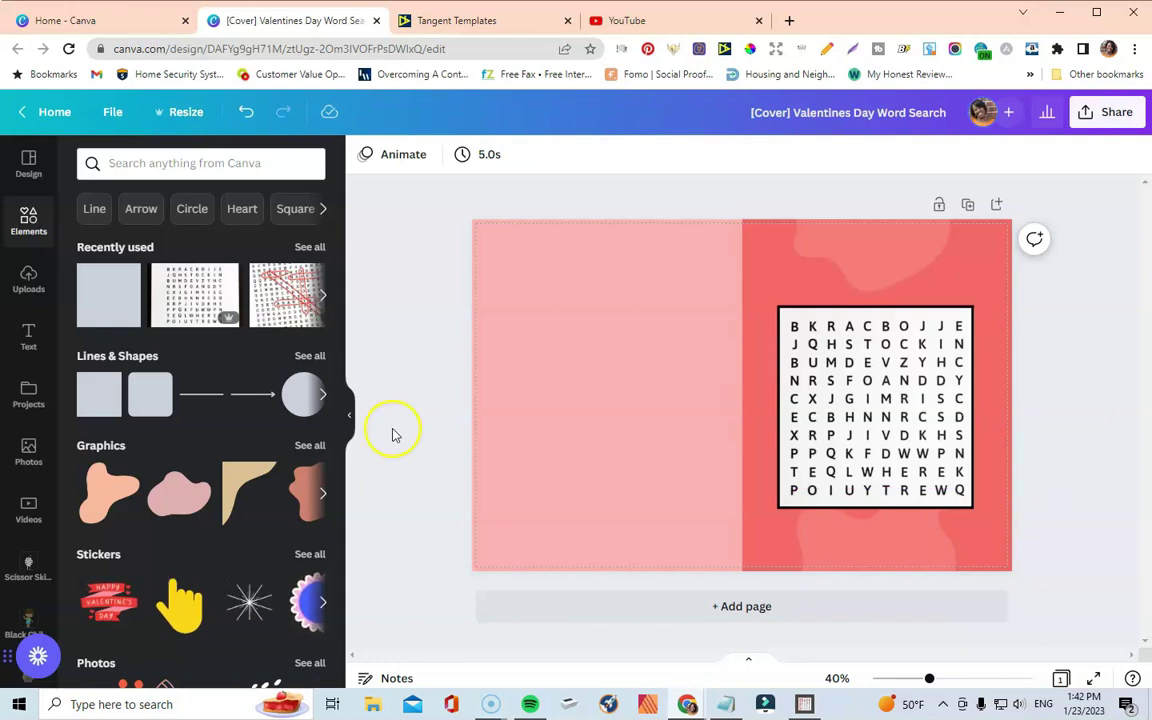
Add the recently used "DAZZLE eau de parfum" font combination to the pink back cover and enlarge it slightly.
click(28, 336)
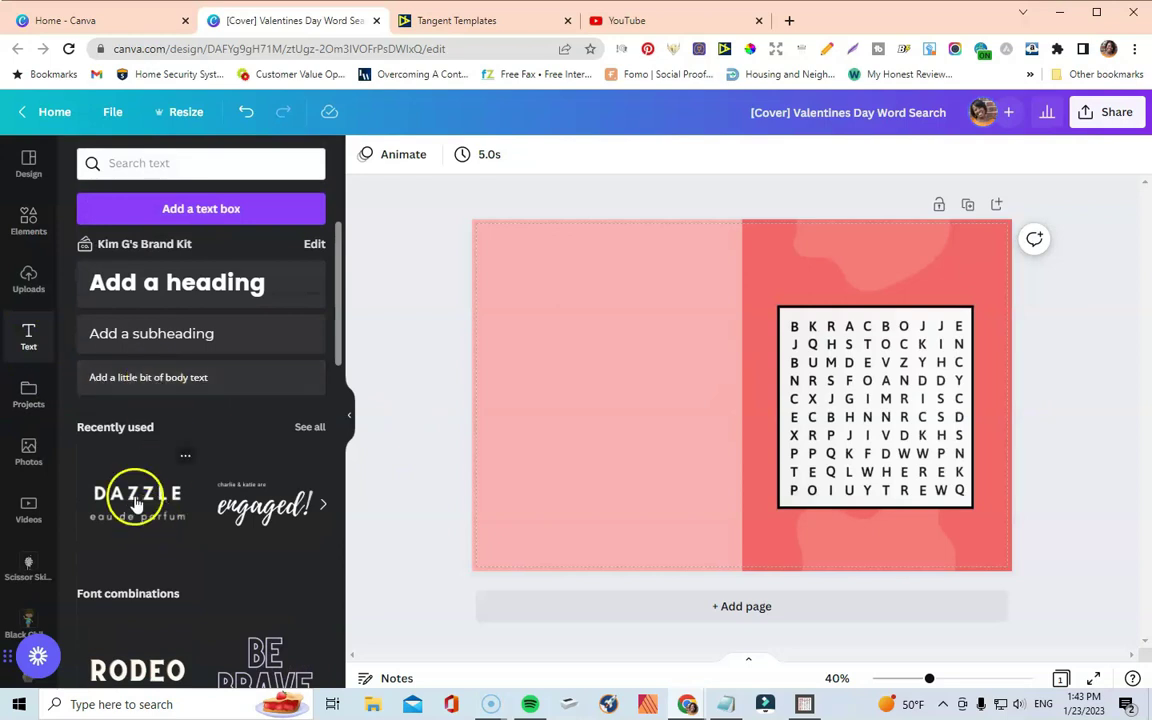
scroll(145, 485, down, 3)
scroll(150, 478, down, 4)
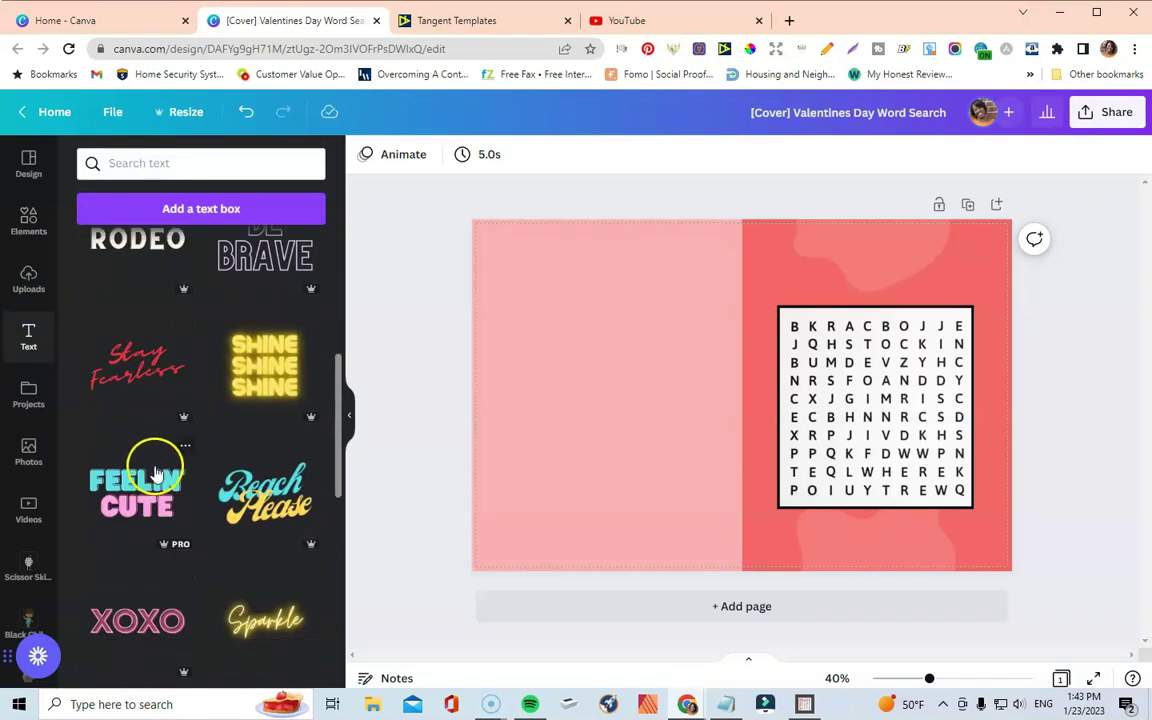
scroll(172, 458, down, 4)
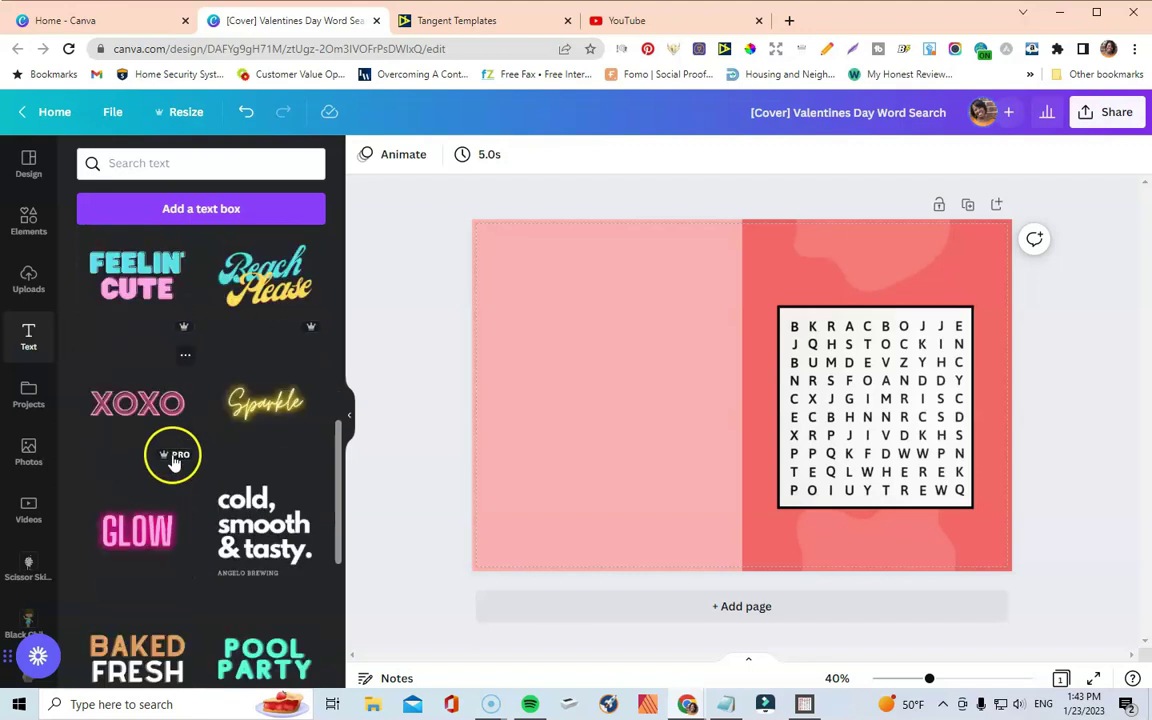
scroll(175, 458, up, 1)
scroll(174, 458, up, 8)
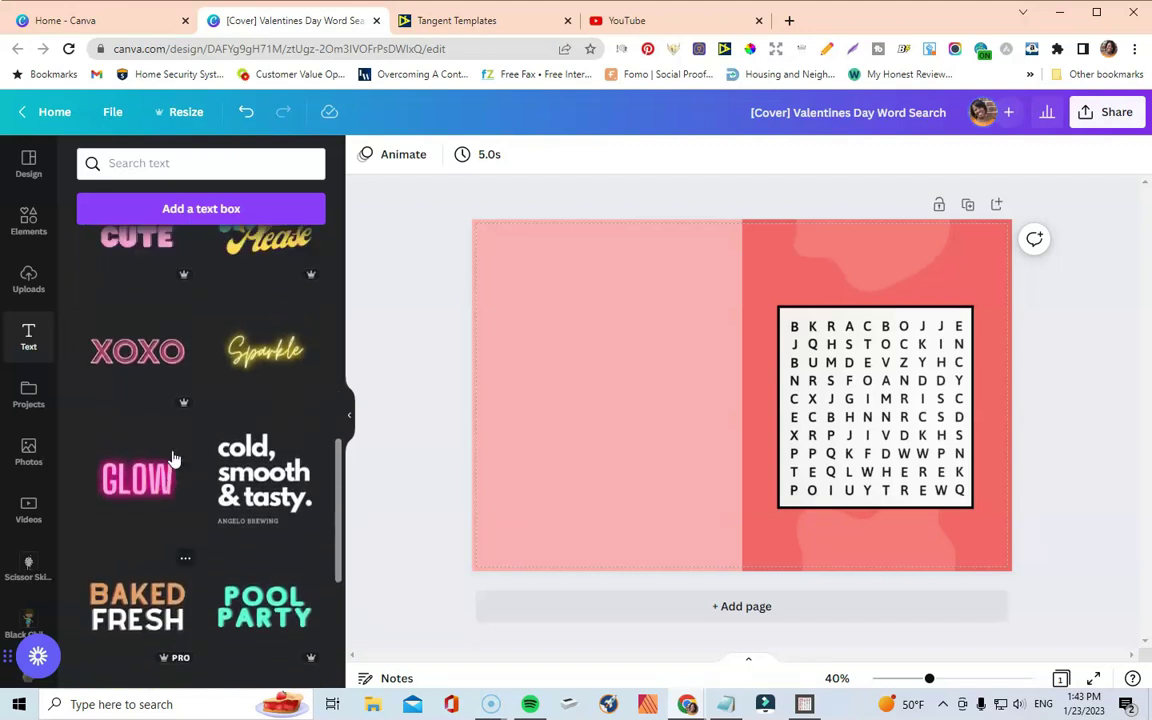
scroll(172, 458, up, 1)
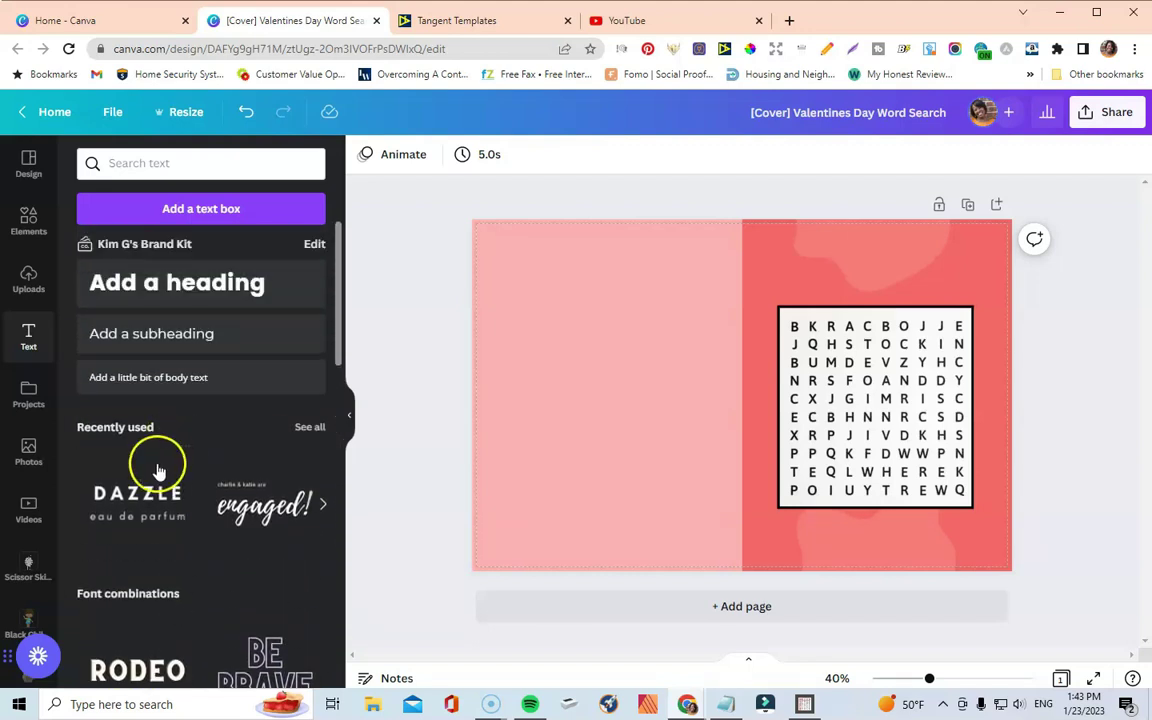
scroll(158, 468, down, 1)
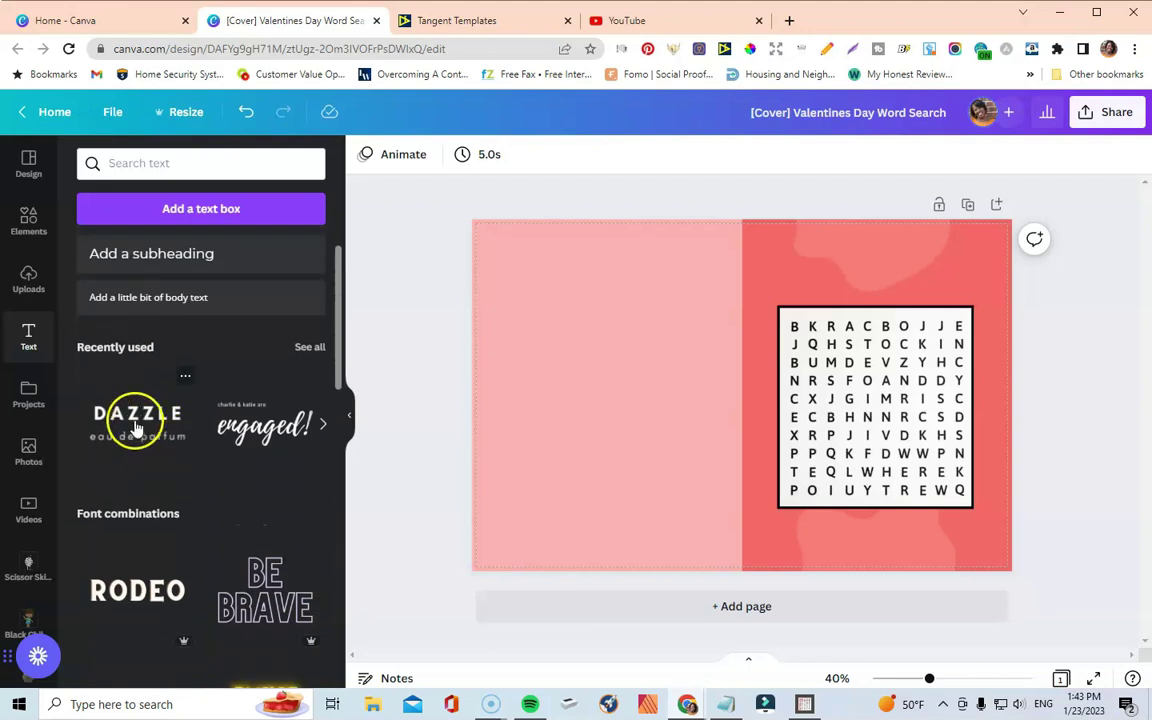
drag(134, 411, 560, 378)
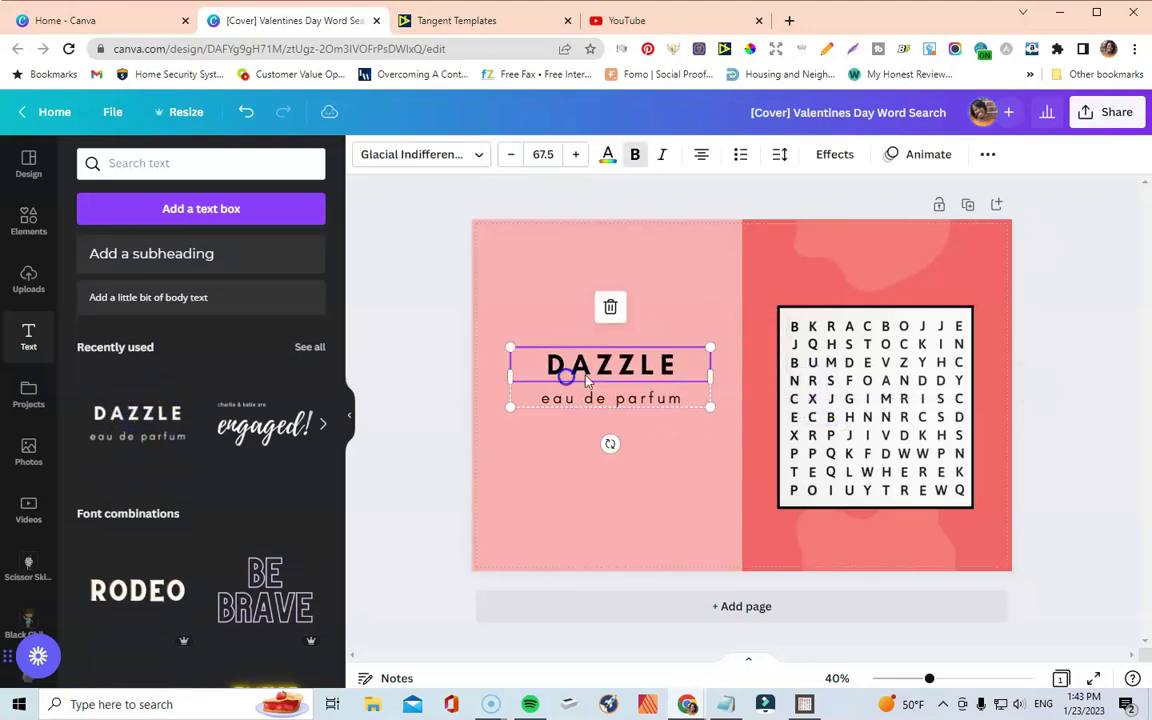
drag(706, 350, 727, 341)
Ungroup the font combination into two separate text lines.
click(988, 154)
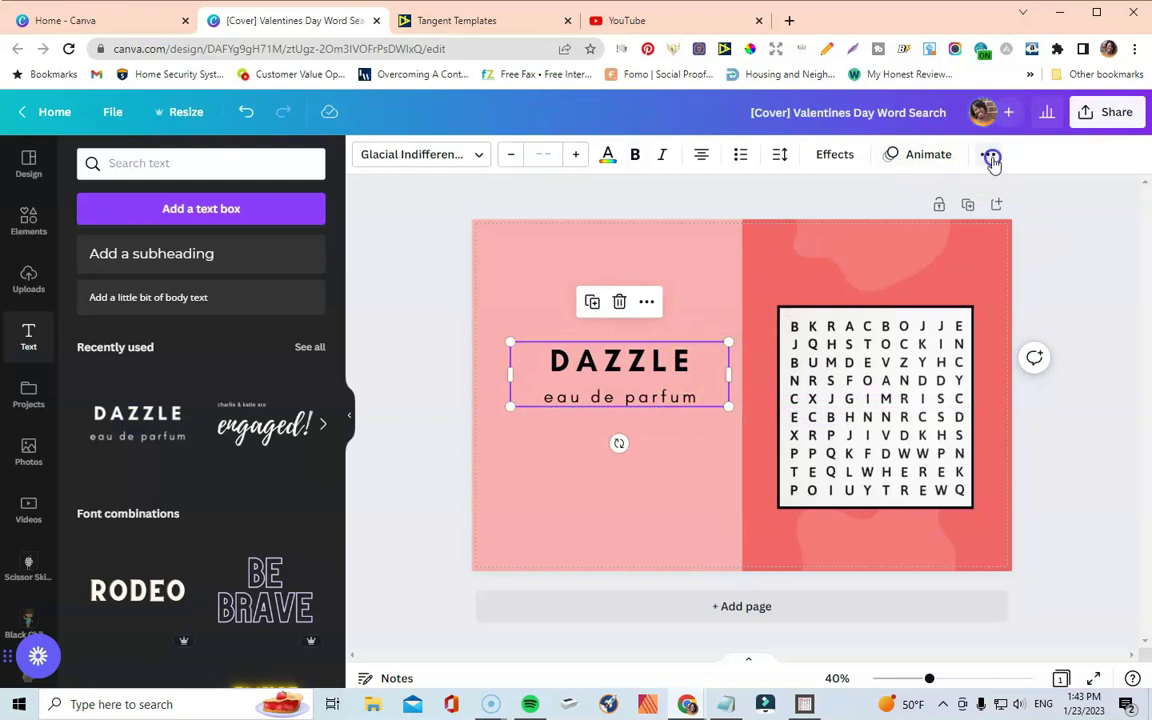
click(614, 432)
click(620, 397)
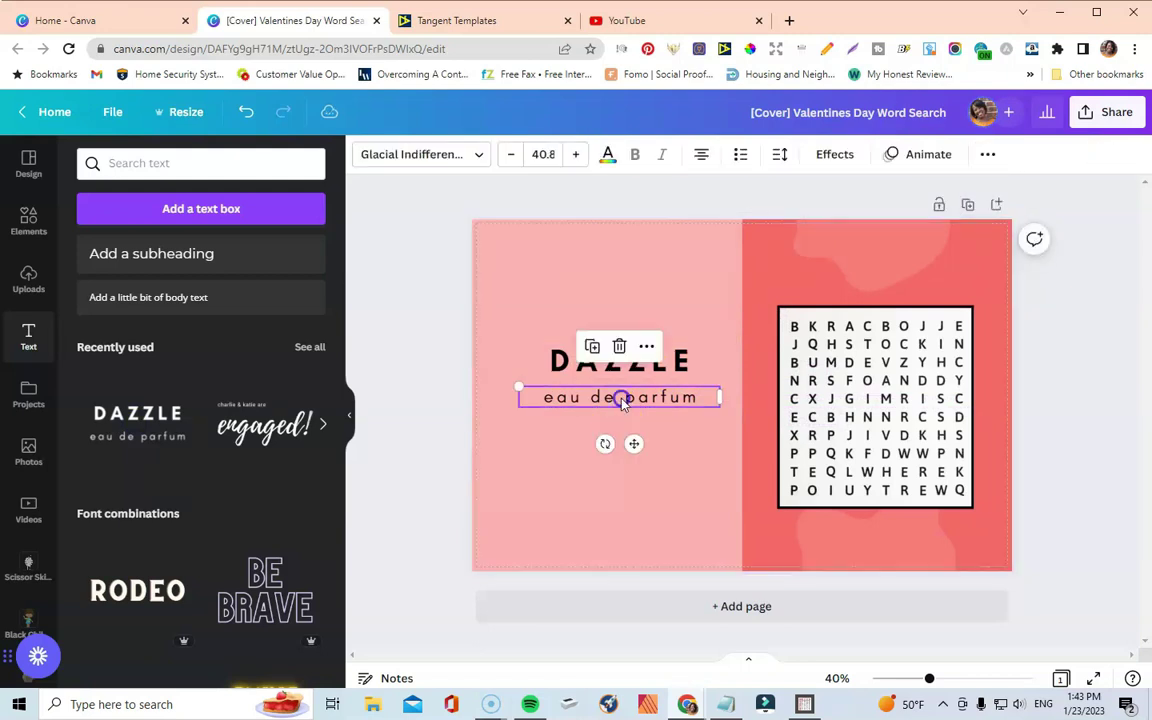
Replace the bold upper line with "VALENTINES" and widen its text box to keep the word on one line.
double_click(603, 370)
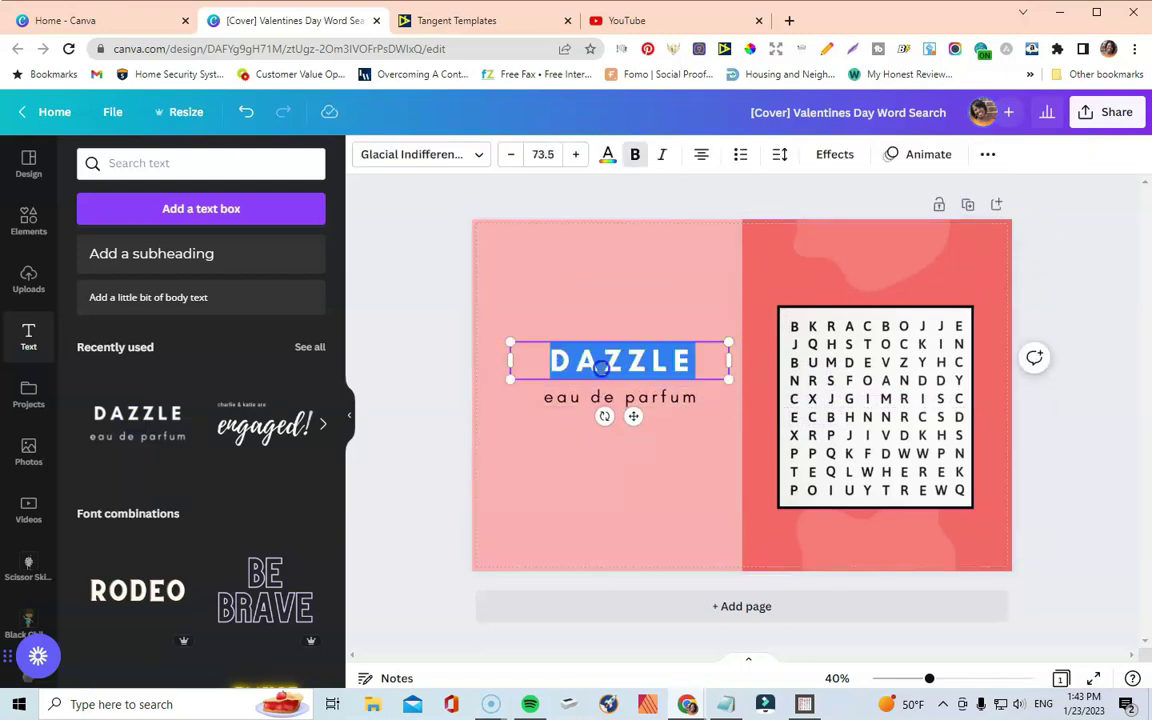
text(VALENTIE)
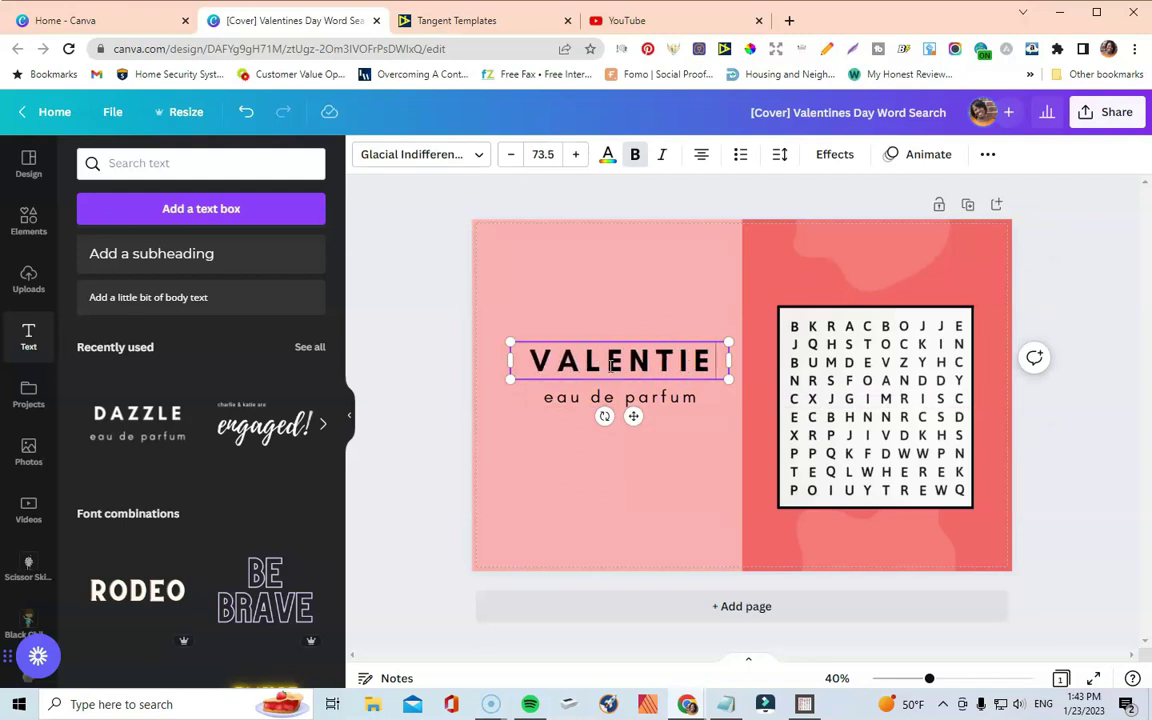
key(BackSpace)
text(NES)
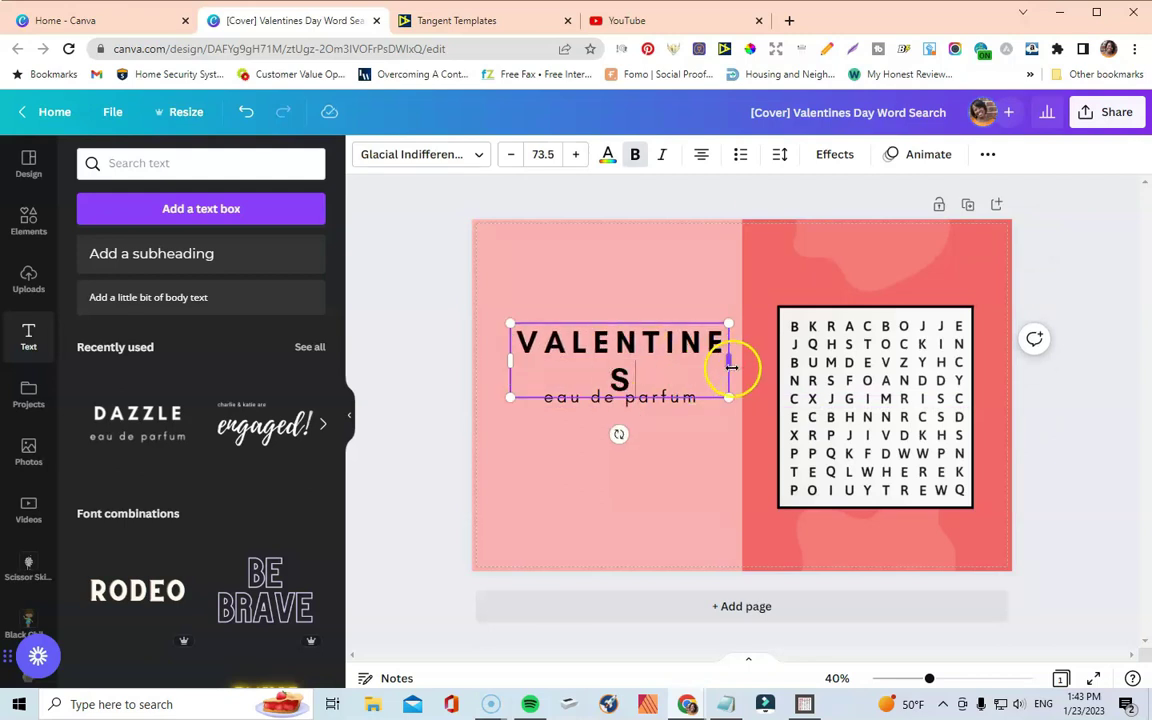
drag(731, 367, 761, 365)
click(666, 445)
Centre the thin second line under the heading and replace its text with "DAY WORD SEARCH".
click(651, 397)
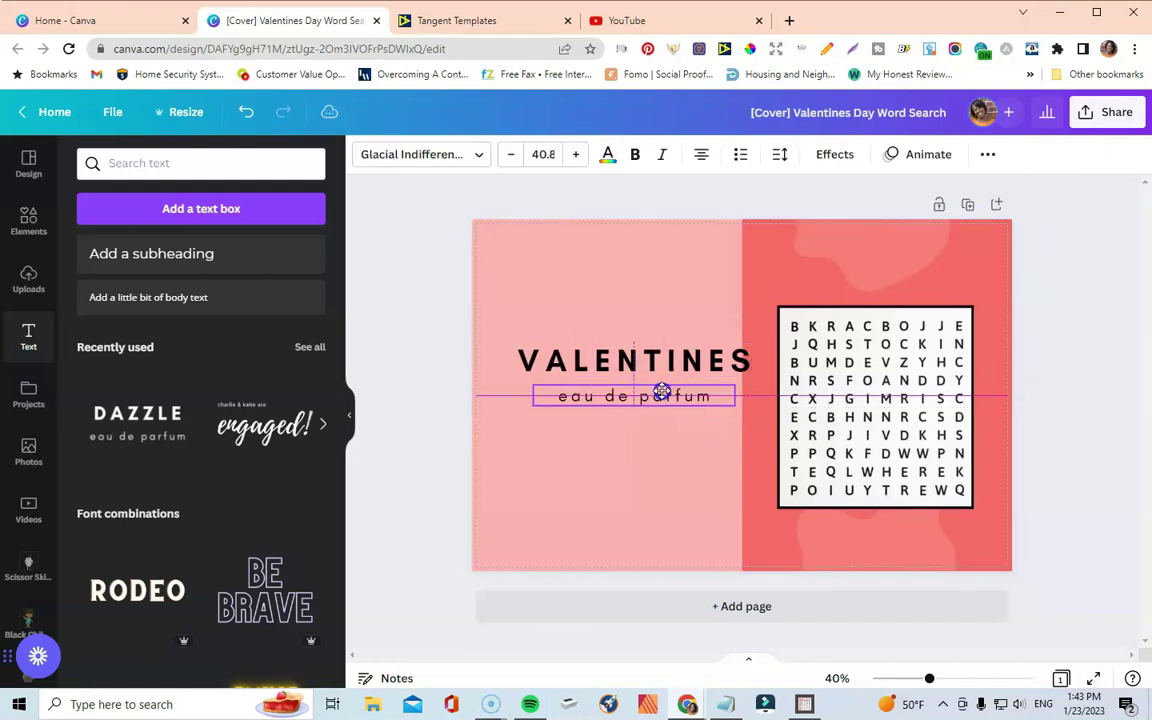
click(652, 393)
text(DAY)
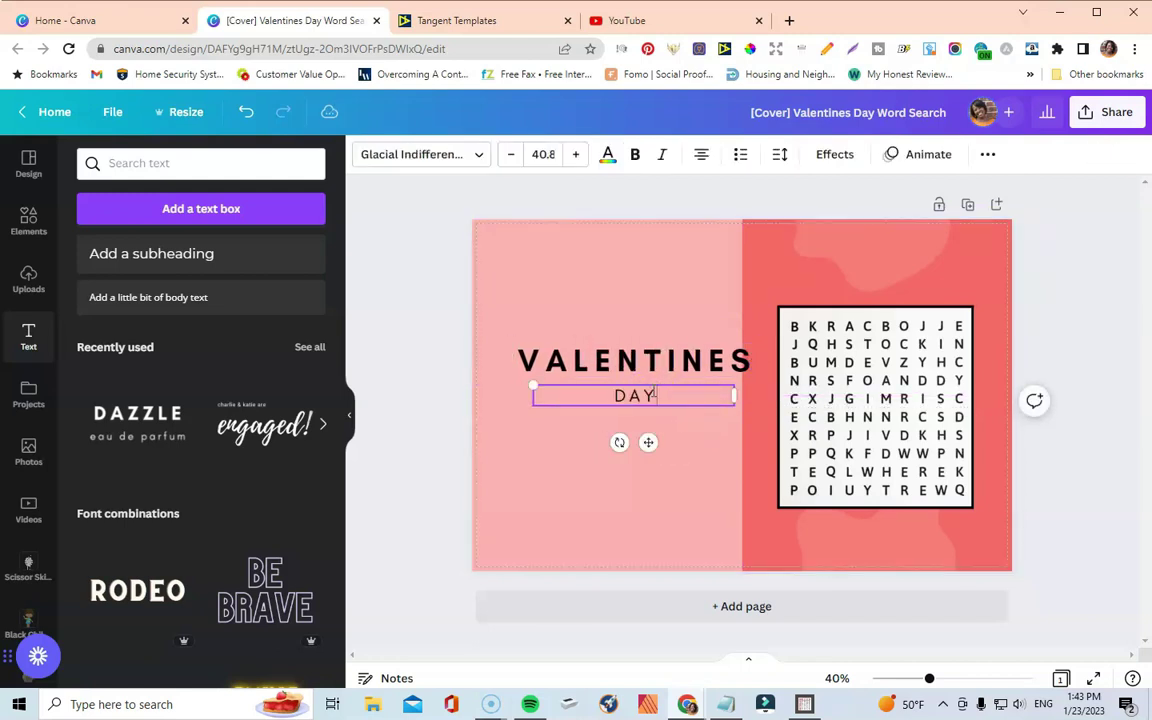
text( WORD SEARCH)
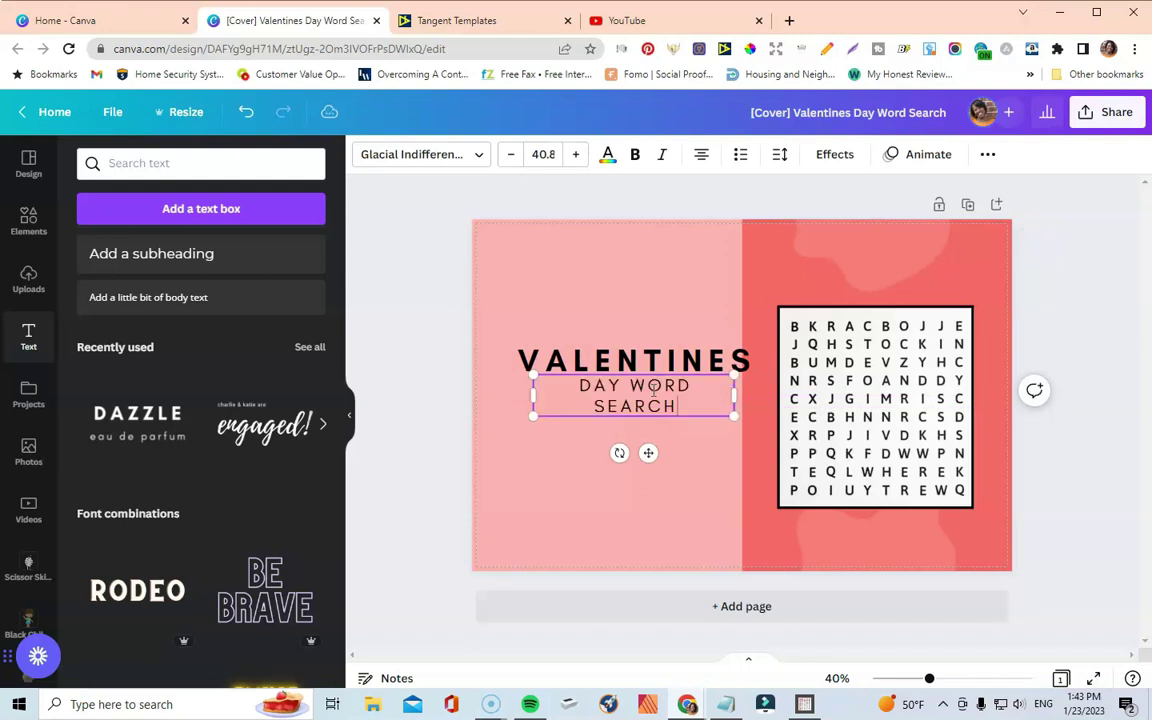
key(ctrl+a)
text(DA)
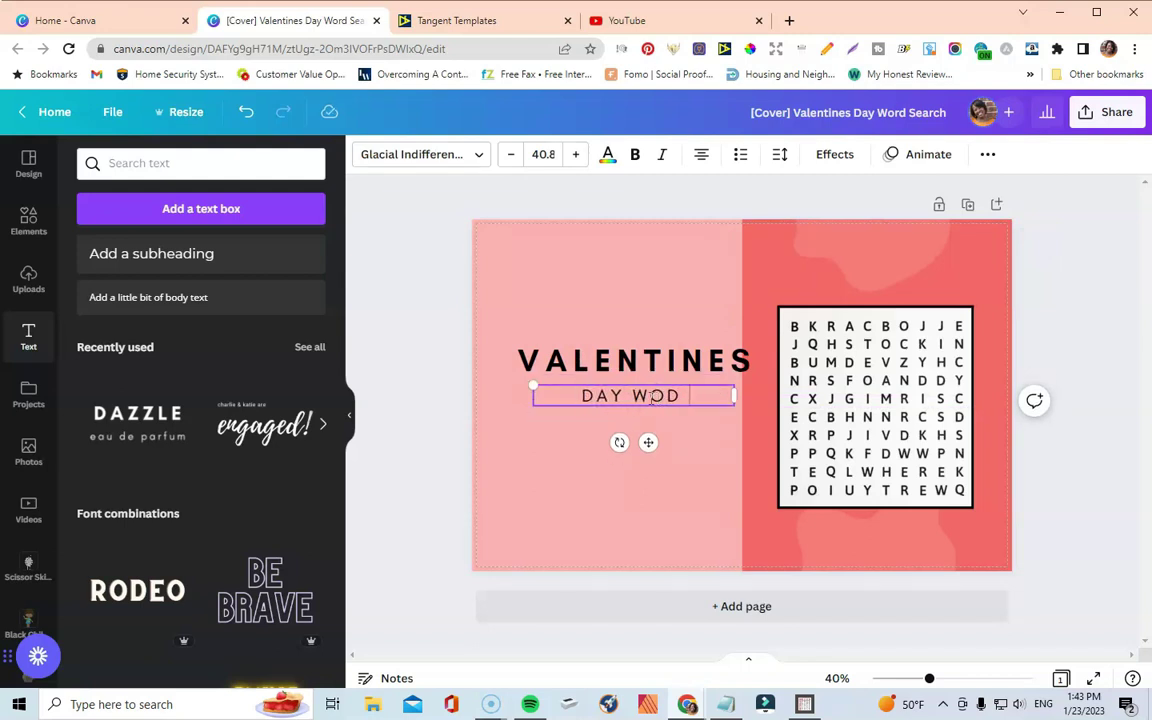
text(Y WORD SEARCH)
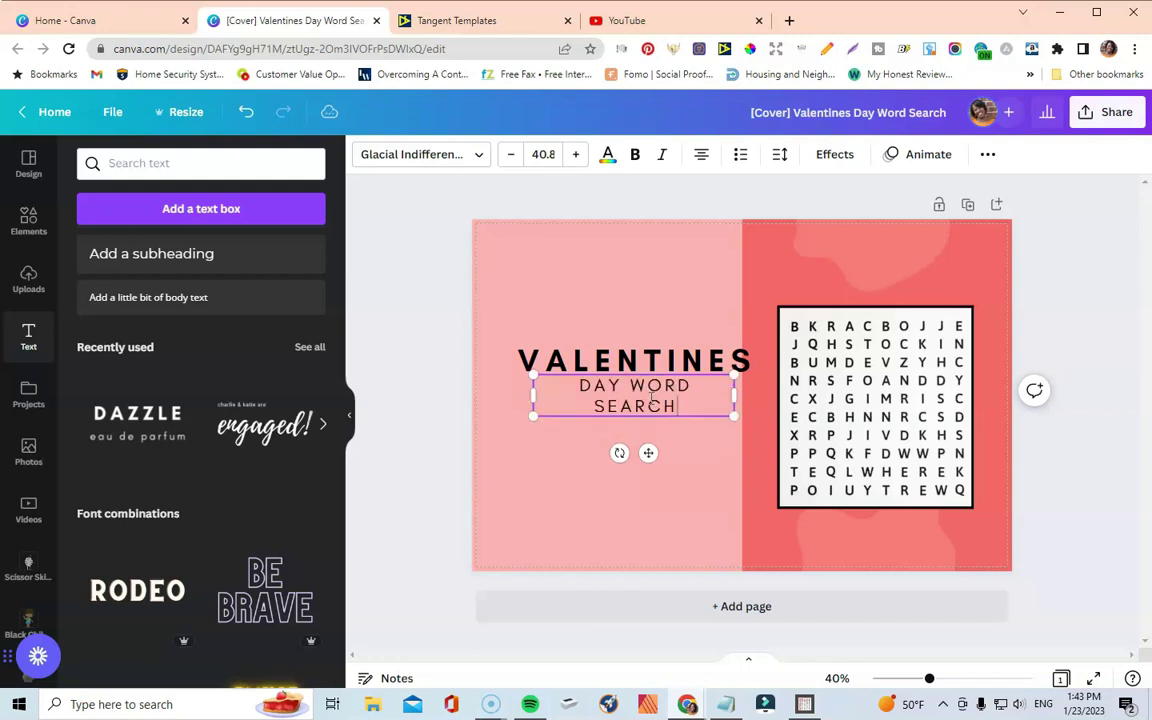
Move the VALENTINES heading onto the red front cover, centred above the framed letter grid.
click(615, 518)
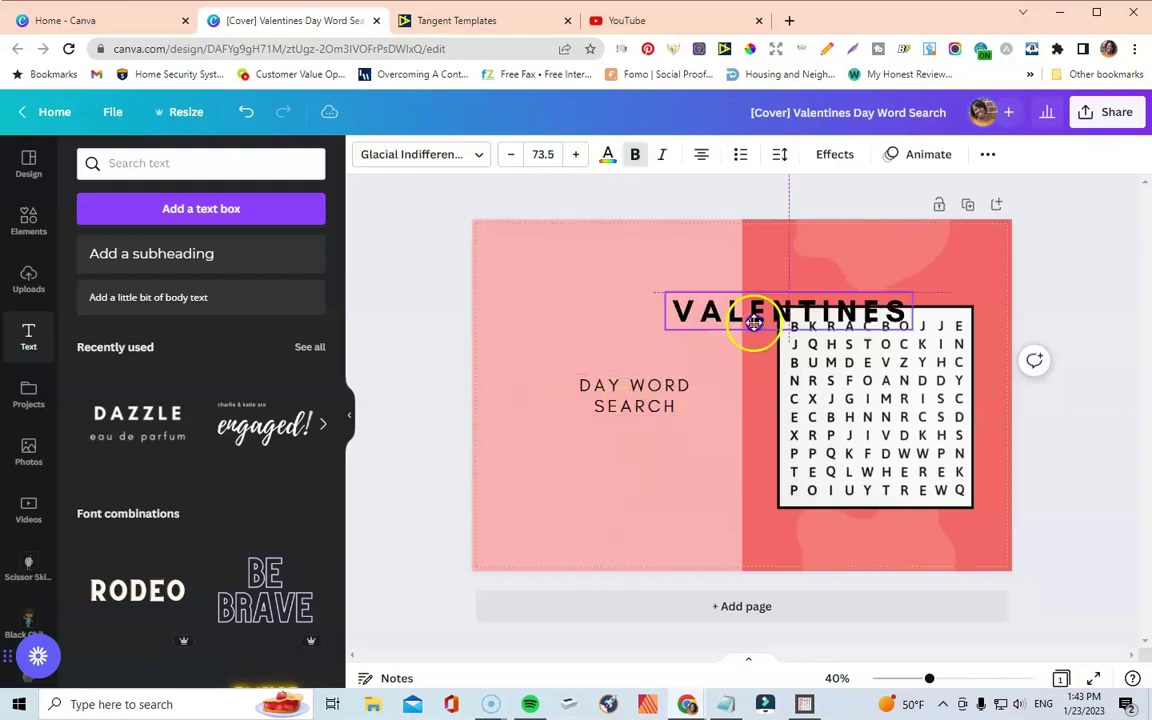
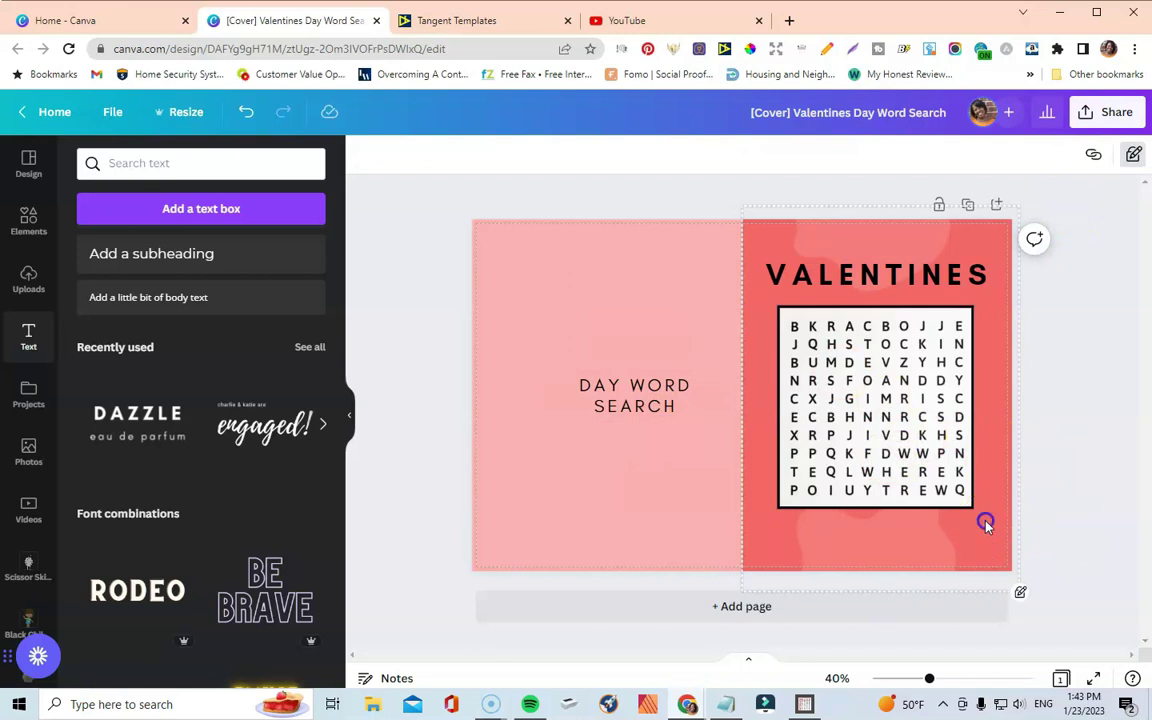
drag(985, 524, 777, 304)
click(999, 515)
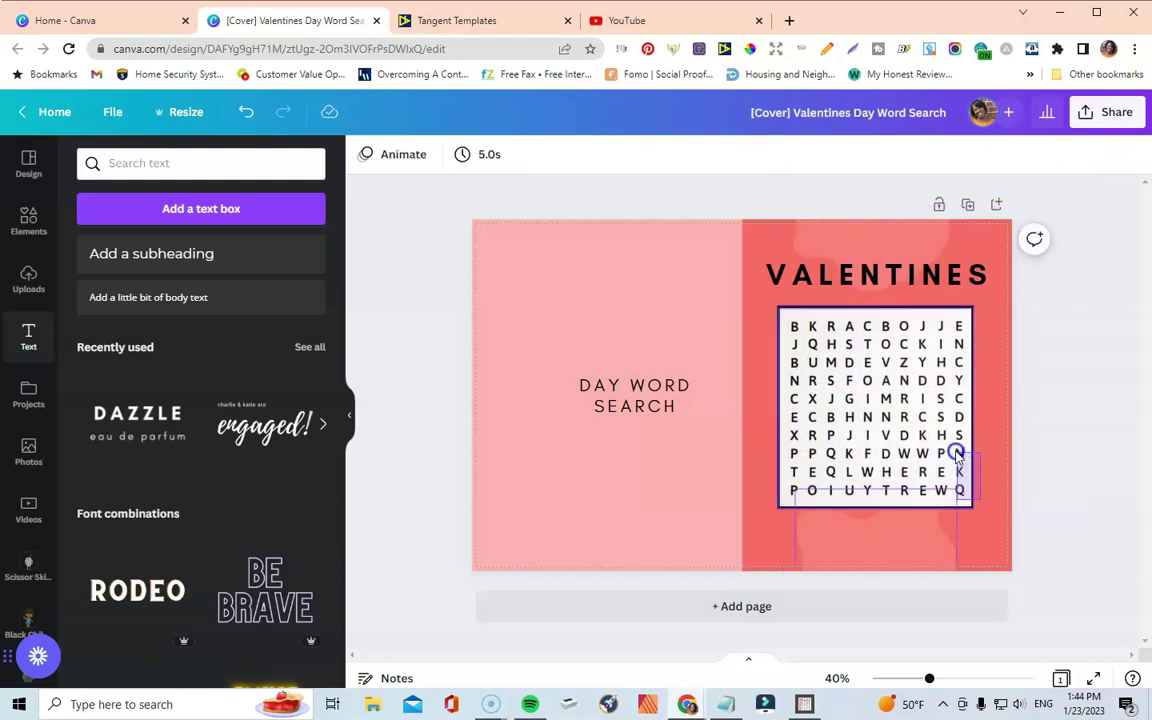
click(908, 370)
click(1077, 516)
click(934, 545)
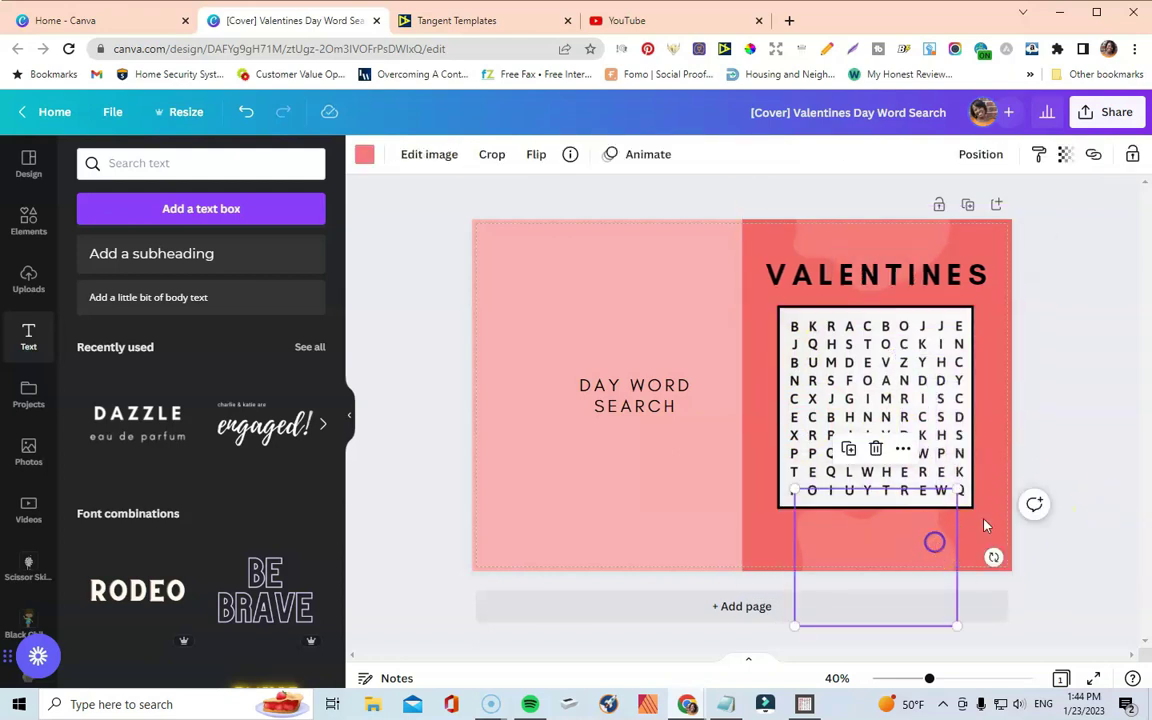
Select the letter grid together with its black frame and group them.
click(977, 437)
drag(984, 506, 784, 311)
click(919, 316)
click(1096, 154)
click(902, 193)
Shrink the grouped puzzle slightly and place it lower on the front cover, and re-centre the VALENTINES heading above it.
mouse_move(872, 363)
mouse_down()
mouse_move(880, 385)
mouse_move(874, 370)
mouse_up()
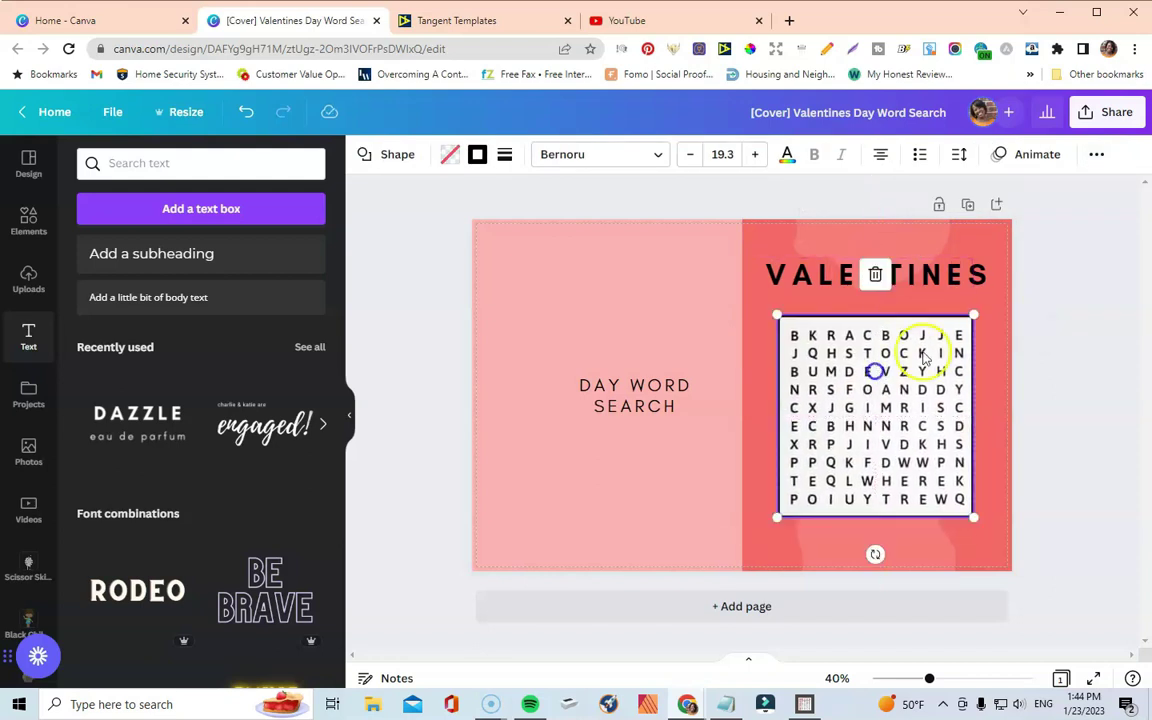
drag(972, 316, 965, 321)
drag(895, 380, 903, 396)
click(925, 276)
drag(925, 276, 889, 277)
click(1022, 430)
click(1047, 427)
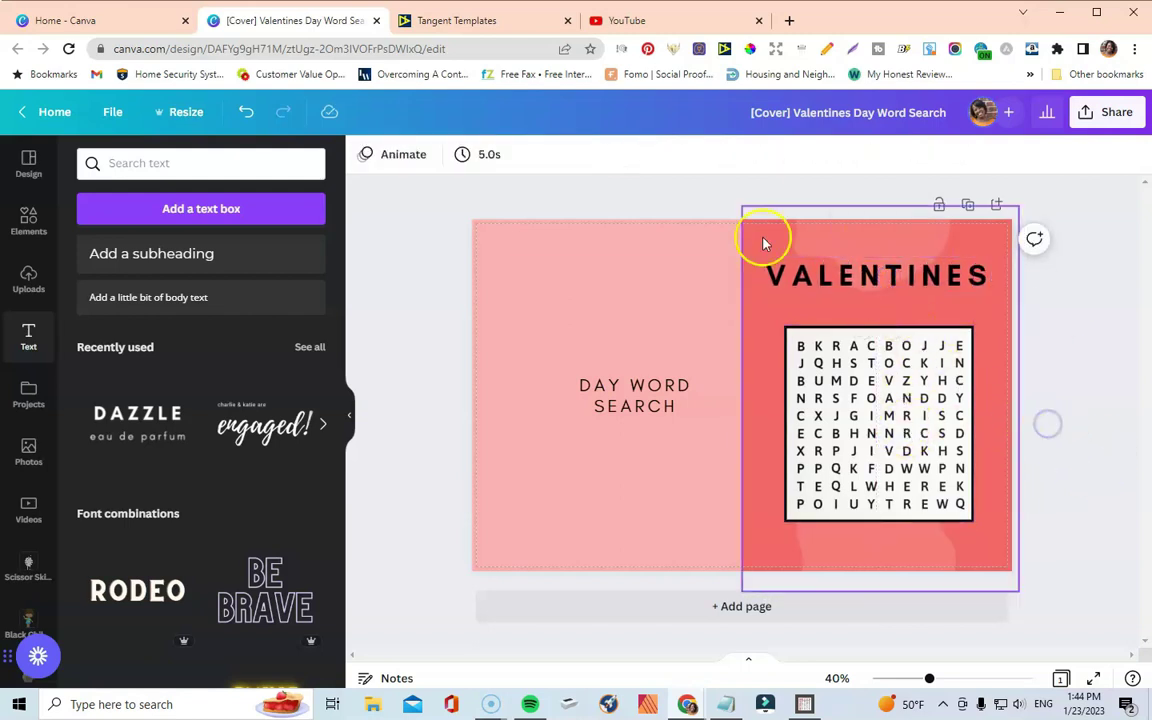
Add a second line reading "DAY" to the VALENTINES heading on the front cover.
click(37, 249)
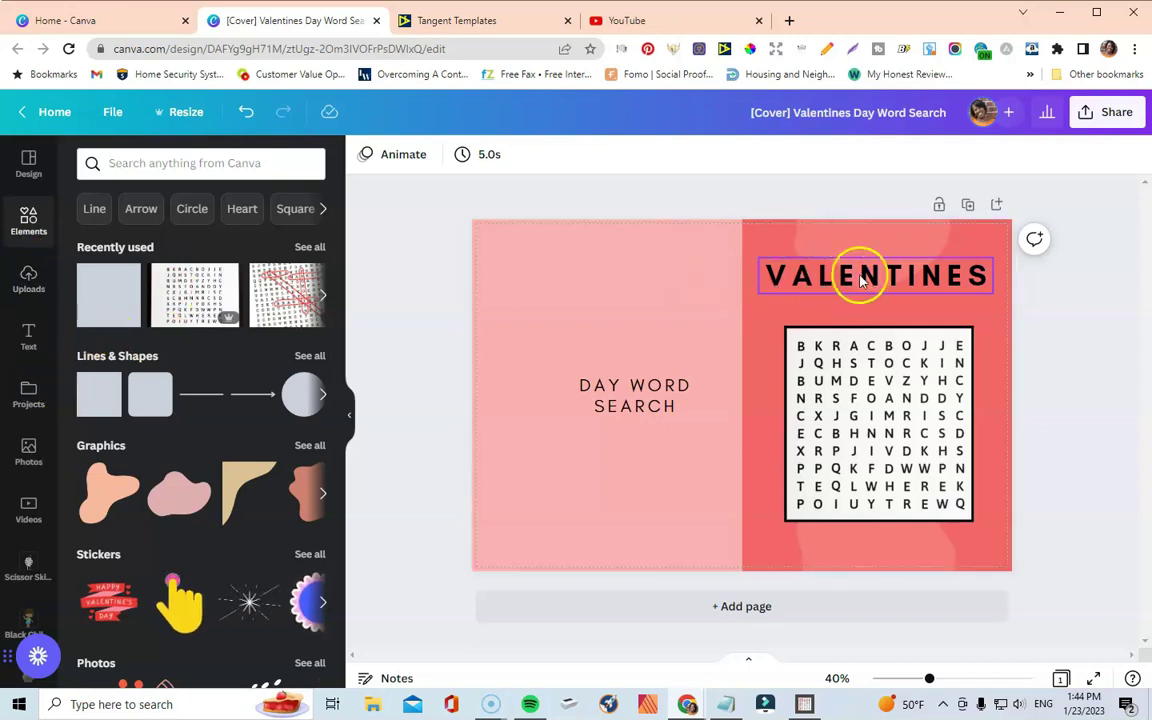
click(947, 275)
click(986, 275)
key(Return)
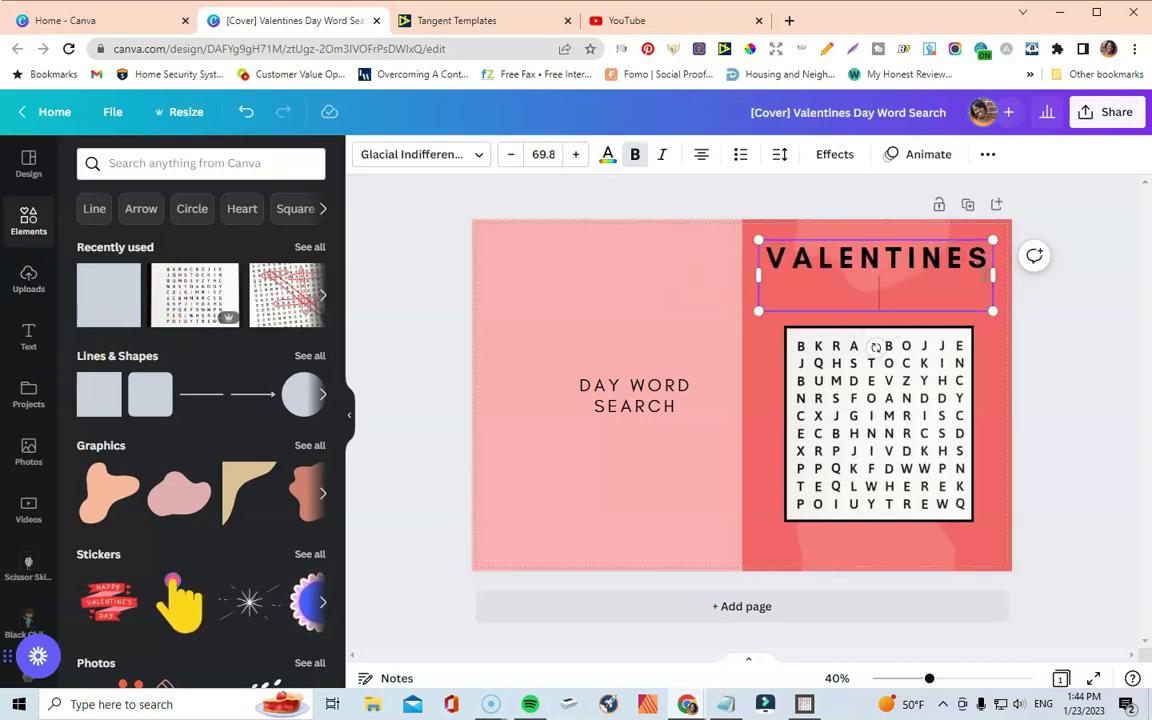
text(DAY WOR)
key(BackSpace)
key(BackSpace)
key(BackSpace)
key(BackSpace)
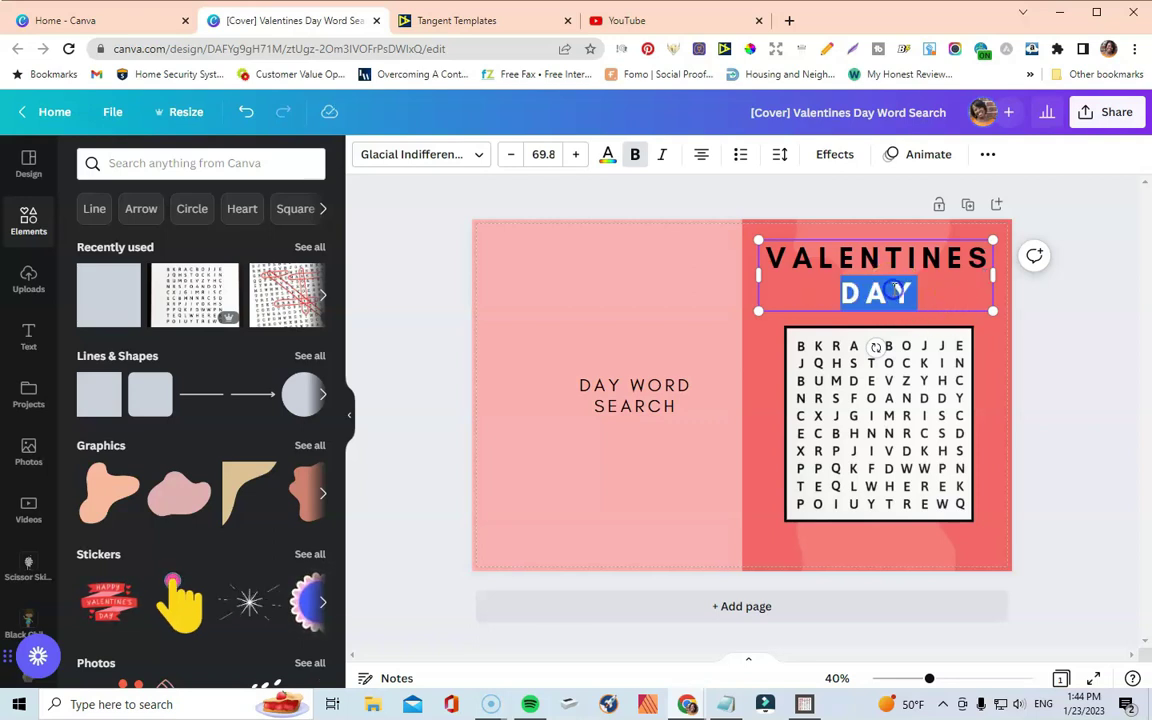
Replace the whole front-cover heading with the text "MY VALENTINES DAY".
drag(907, 290, 791, 262)
text(M)
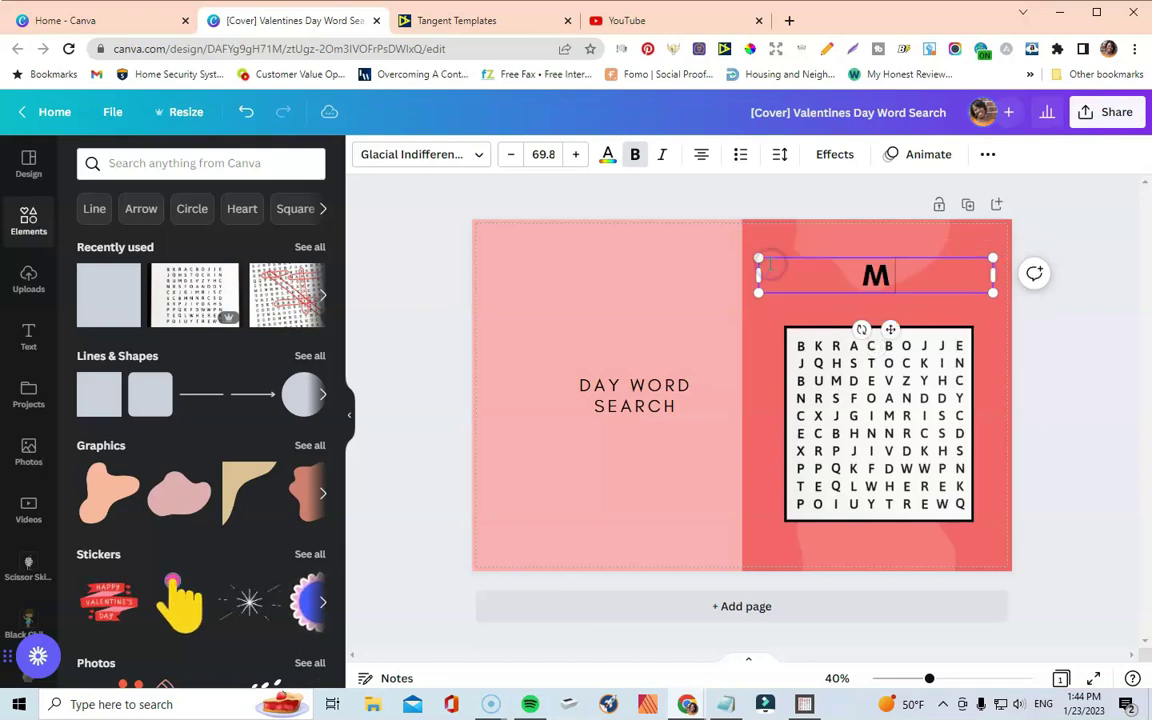
text(Y VALENTIN)
key(BackSpace)
key(BackSpace)
key(BackSpace)
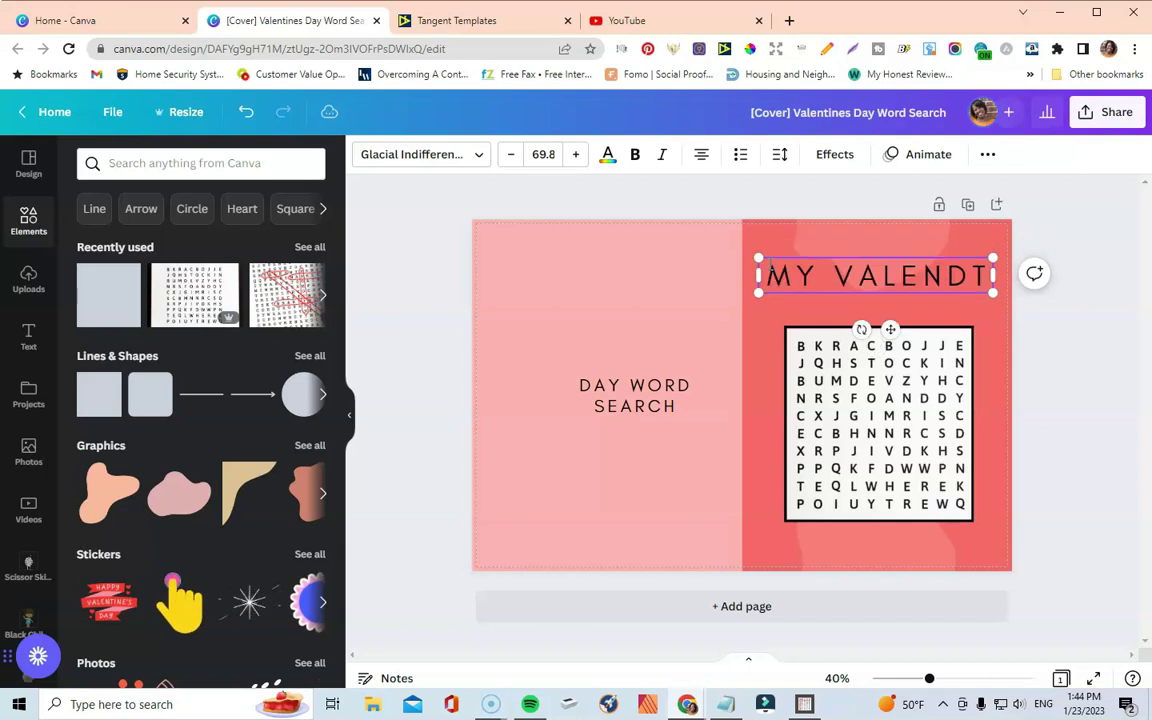
text(TINES DAY)
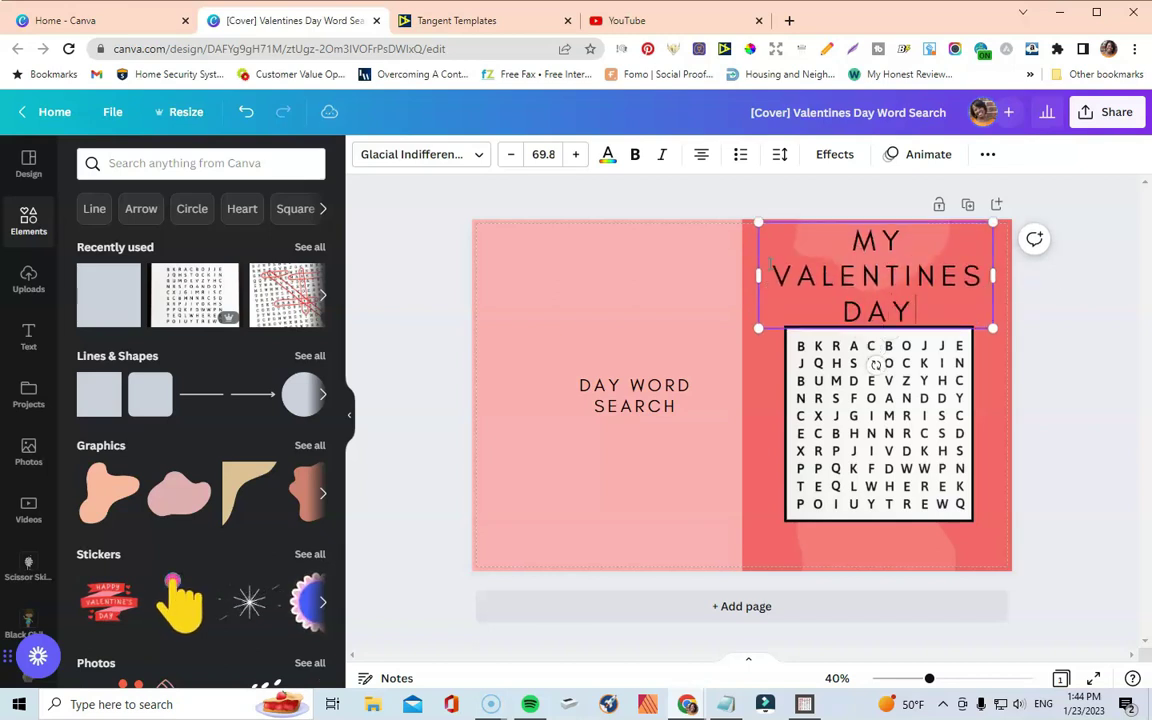
Make the entire front-cover heading bold and tighten its line spacing.
triple_click(857, 291)
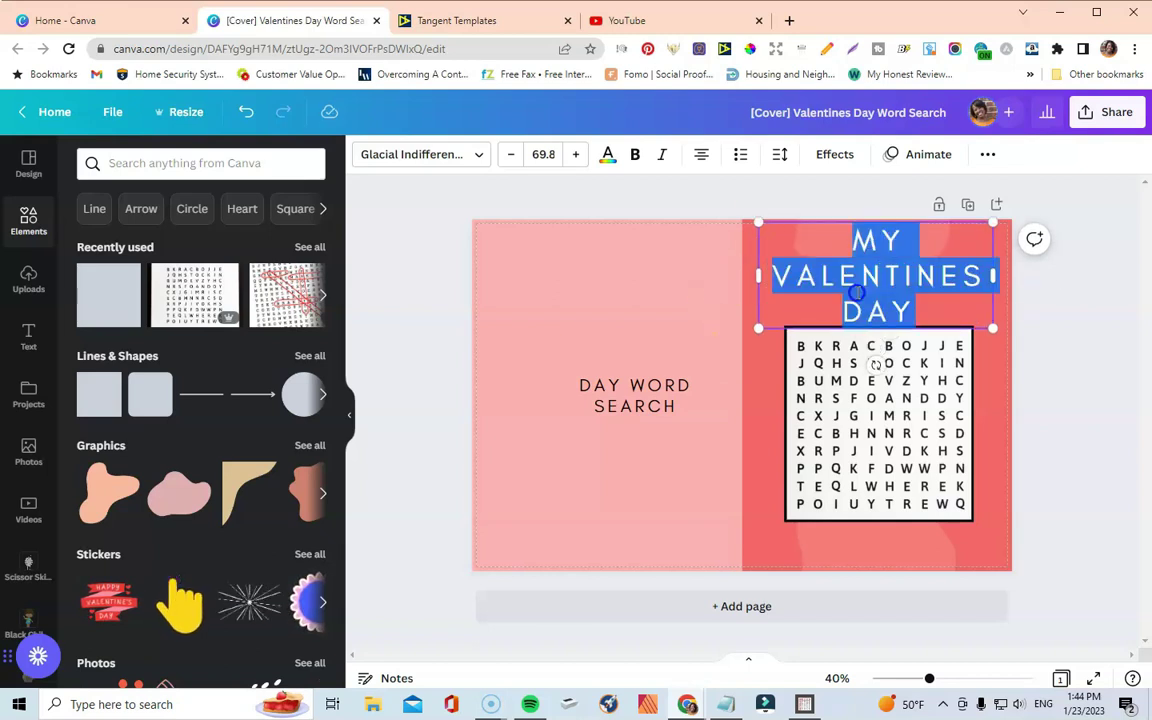
click(634, 158)
click(987, 157)
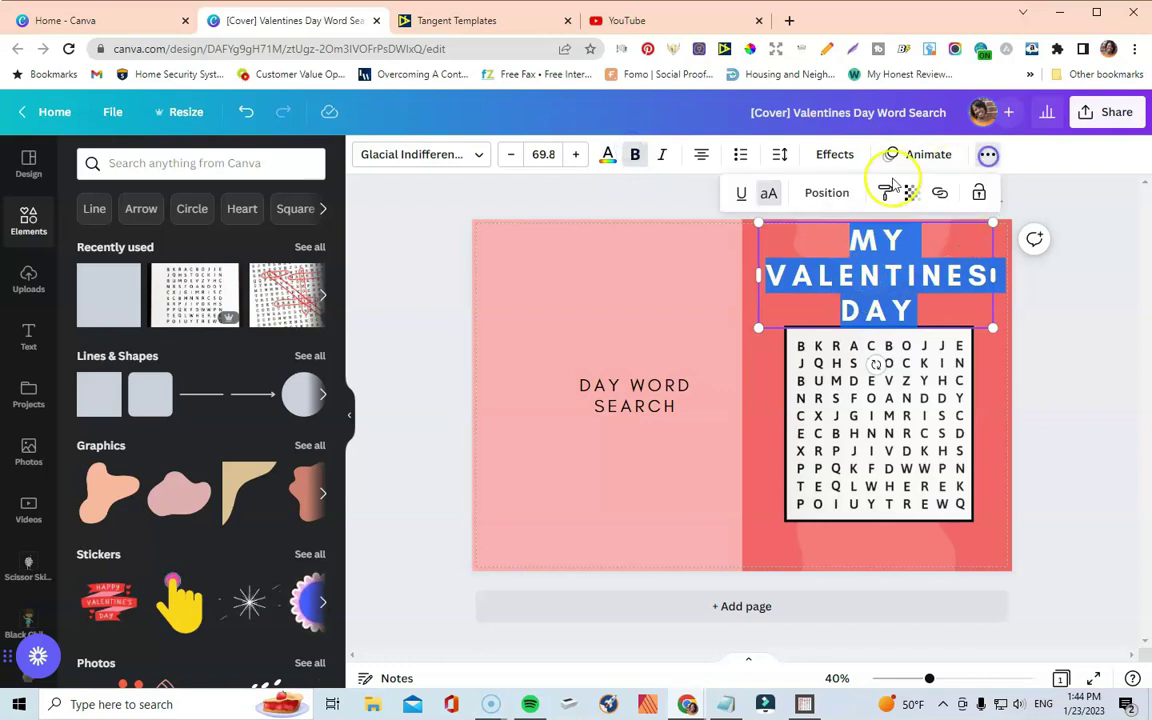
click(783, 157)
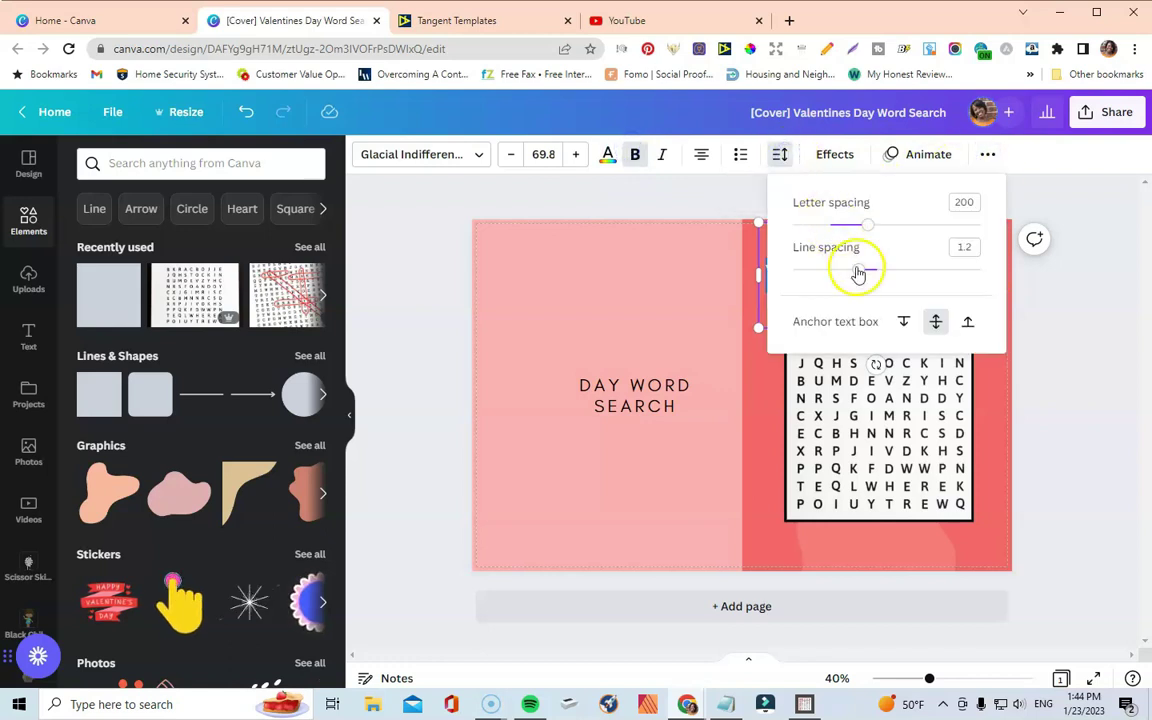
click(1059, 381)
click(1059, 381)
click(892, 270)
click(918, 246)
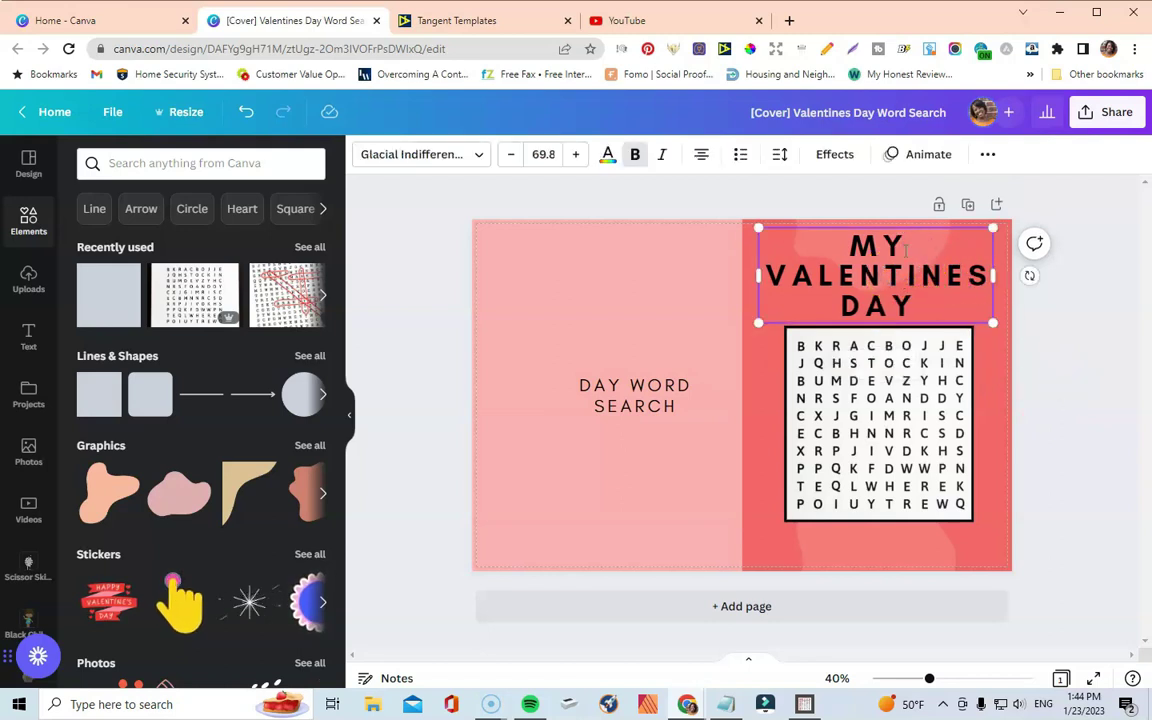
Remove "MY" from the heading, shrink it to about size 61.7 centred above the puzzle, and nudge the framed puzzle slightly upward.
drag(903, 241, 845, 241)
key(BackSpace)
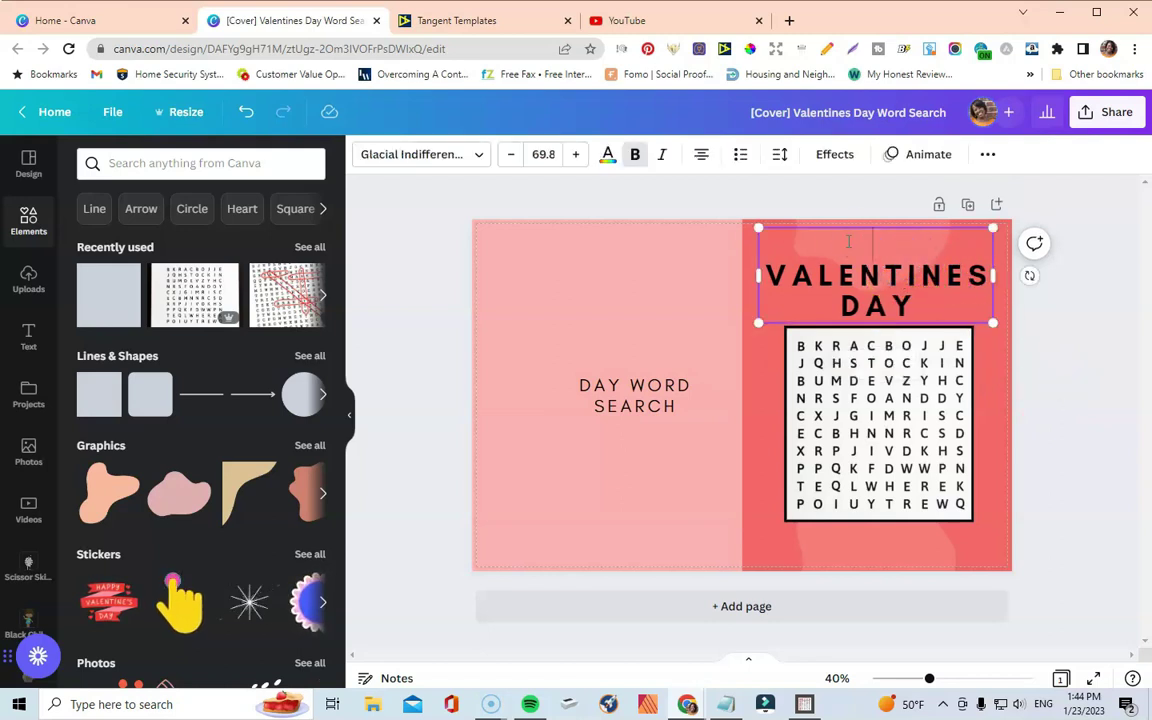
drag(992, 244, 967, 249)
drag(915, 296, 926, 301)
click(1062, 385)
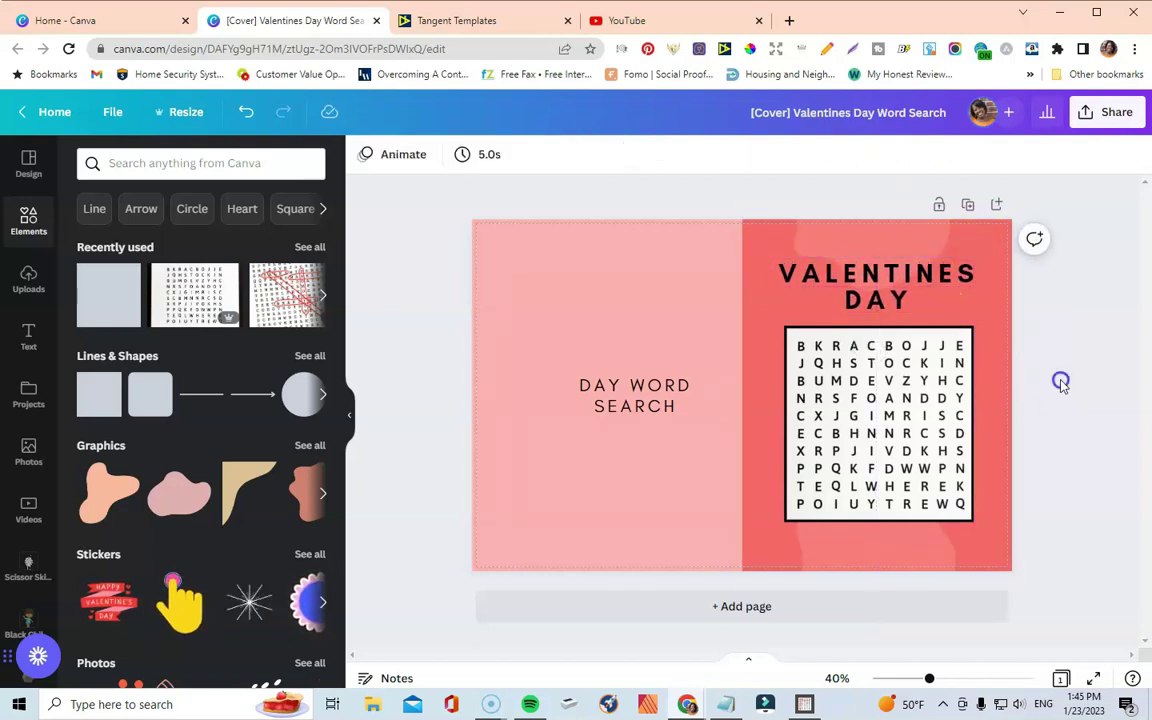
drag(901, 453, 898, 450)
Duplicate the heading below the puzzle and change the copy's text to "LARGE PRINT WORD SEARCH PUZZLE FOR ADULTS".
click(818, 290)
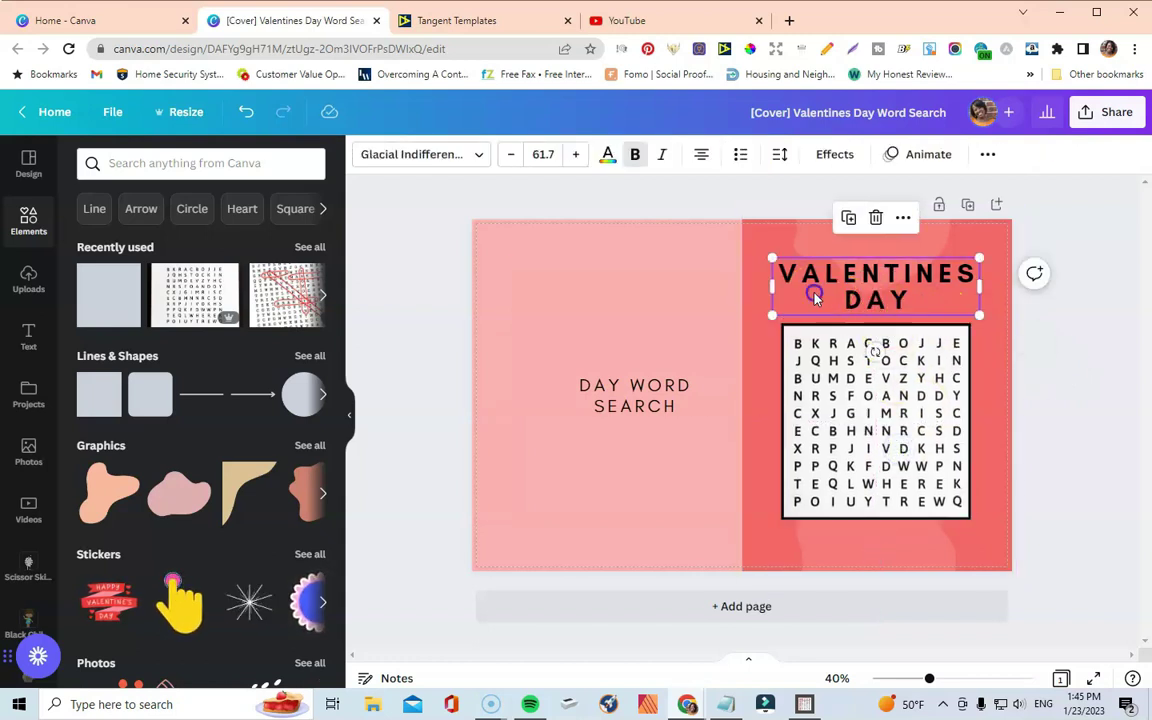
click(858, 226)
drag(873, 290, 869, 545)
double_click(869, 543)
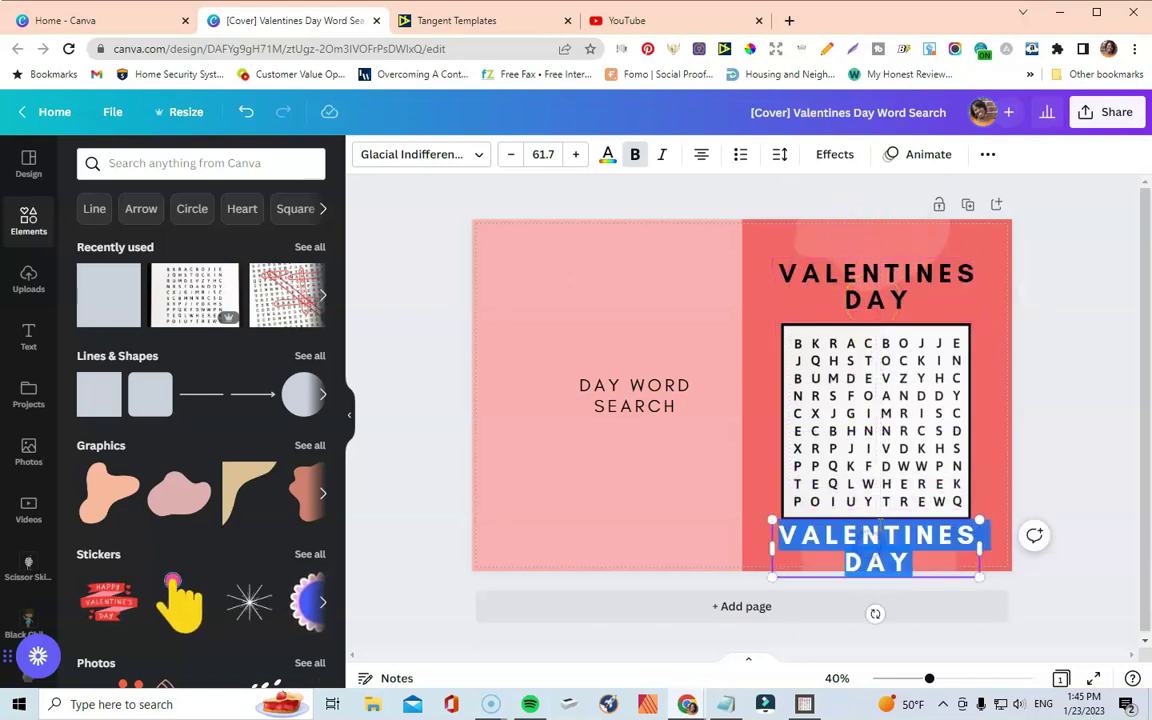
text(LARGE)
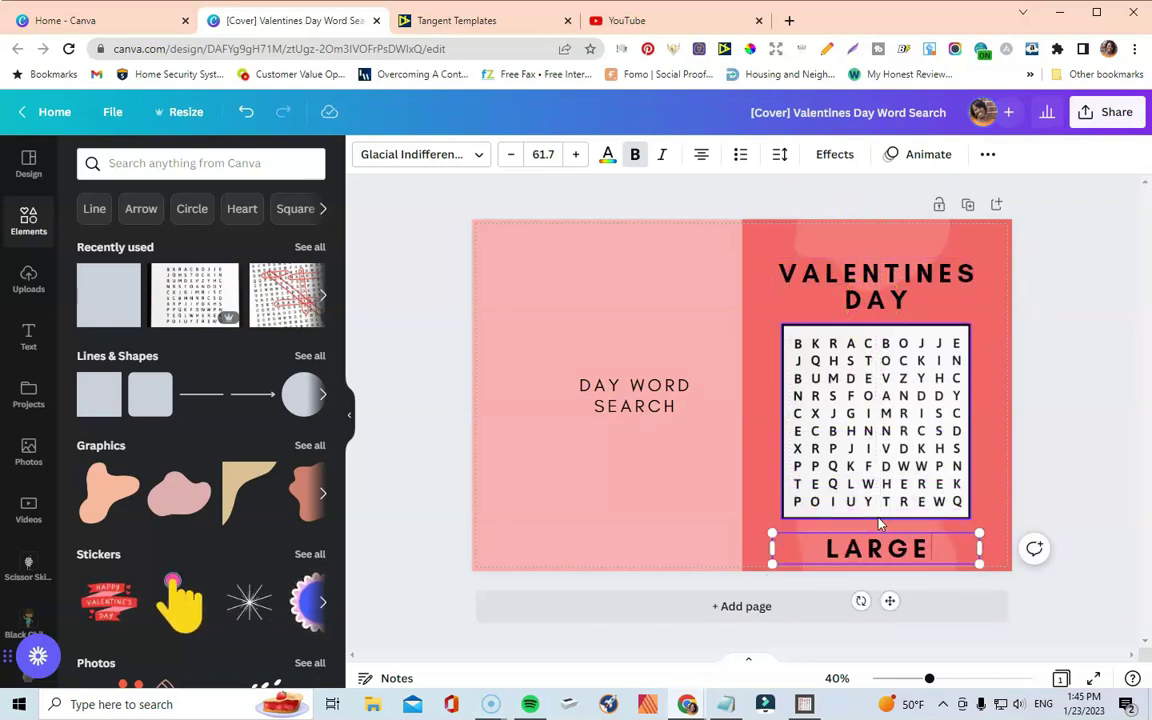
text( PRINT WORD SEARCH PUZZLE FOR ADULTS)
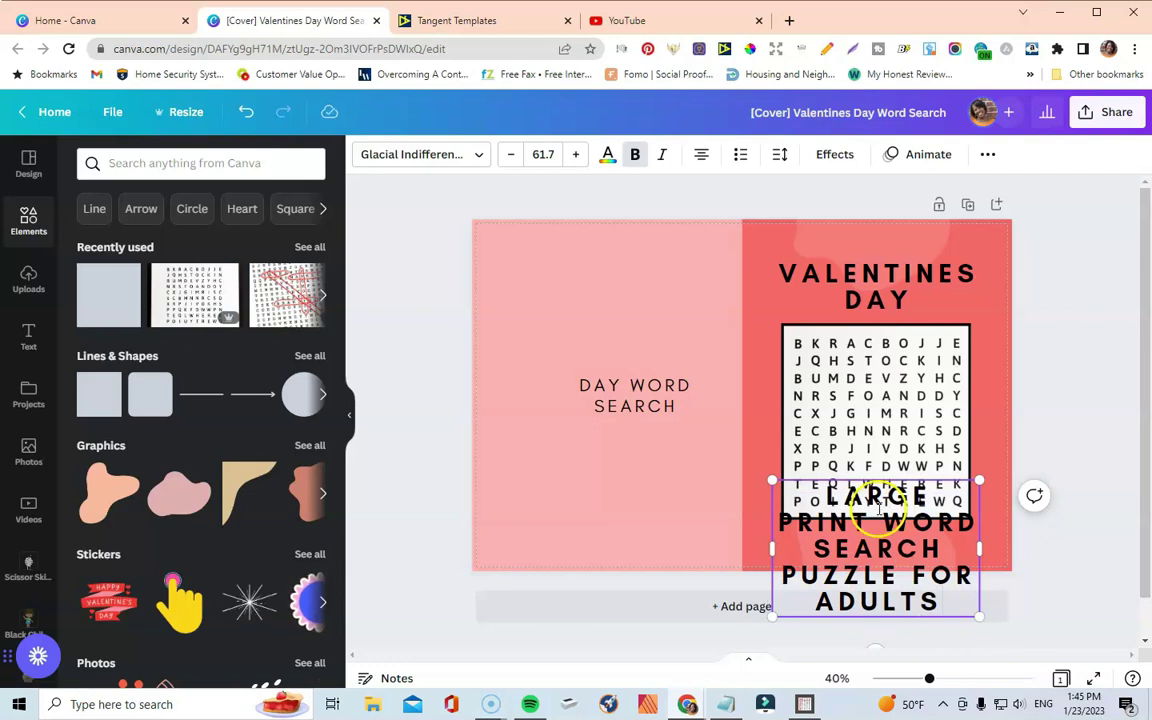
Set the subtitle's font size to 24 and place it centred just beneath the framed puzzle.
drag(905, 688, 938, 680)
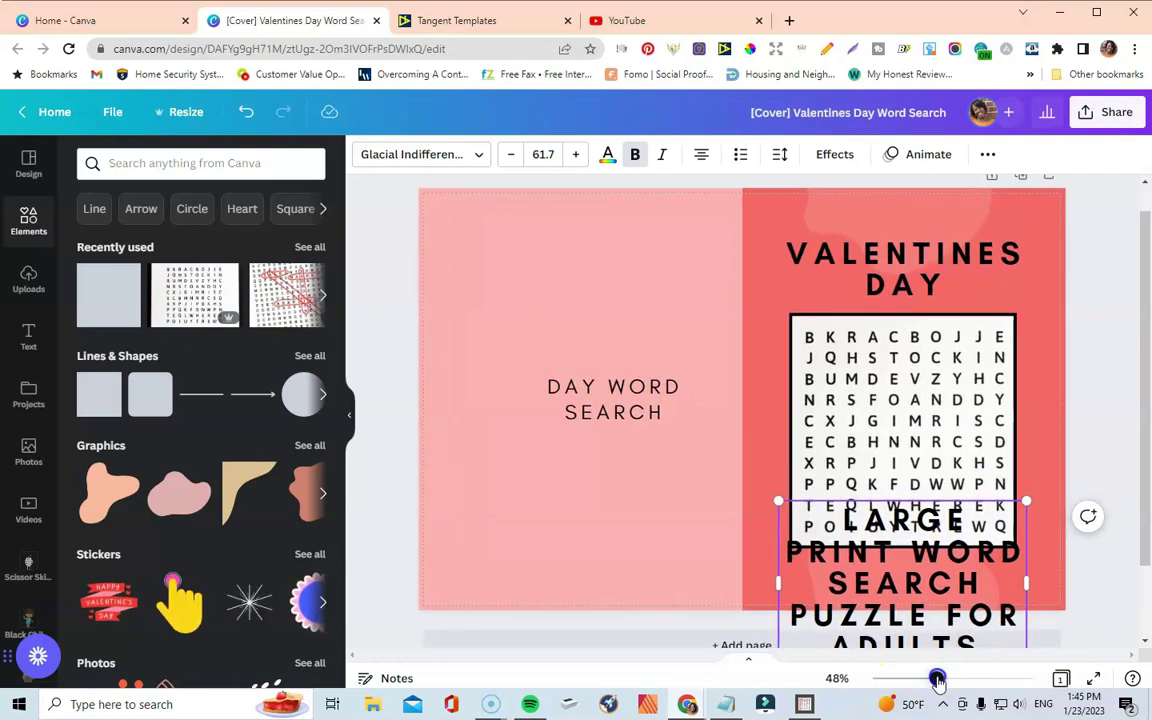
triple_click(940, 605)
scroll(933, 565, down, 1)
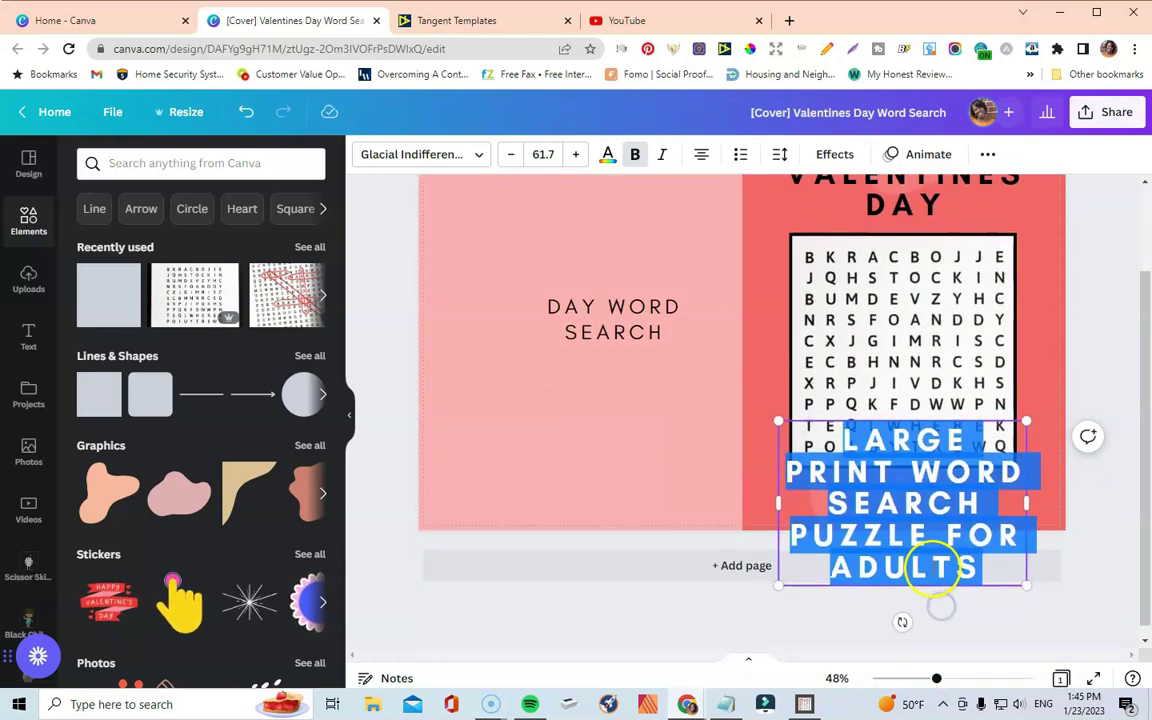
click(543, 154)
drag(625, 265, 628, 320)
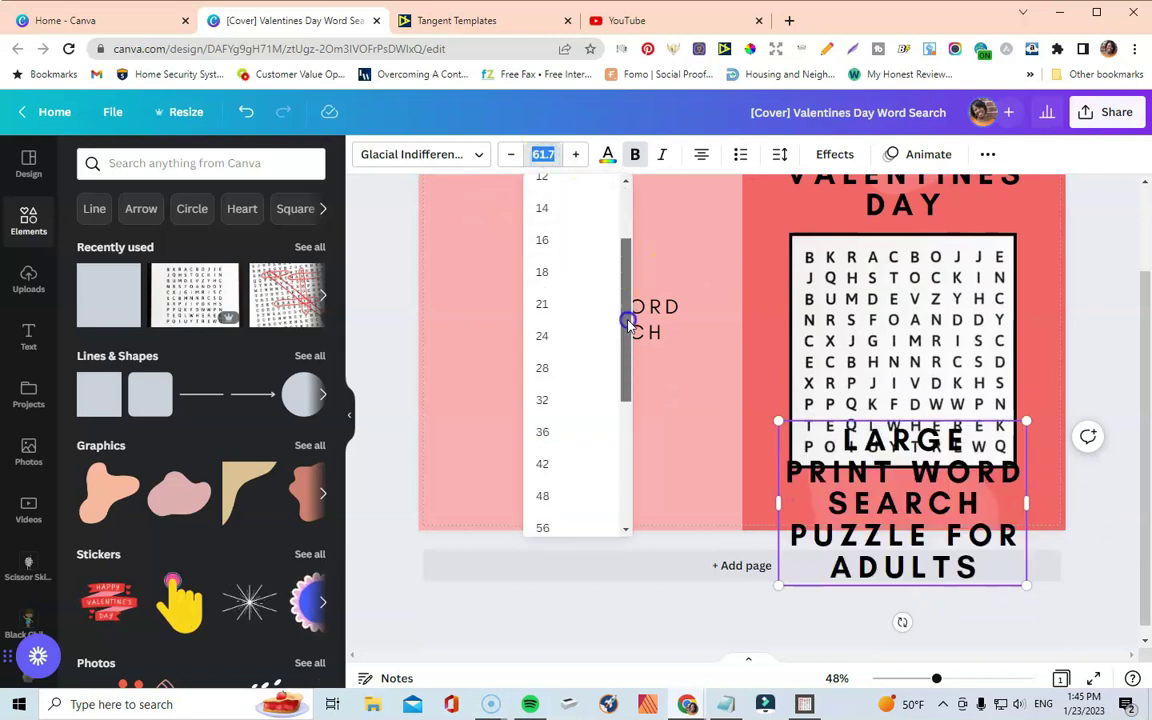
click(576, 258)
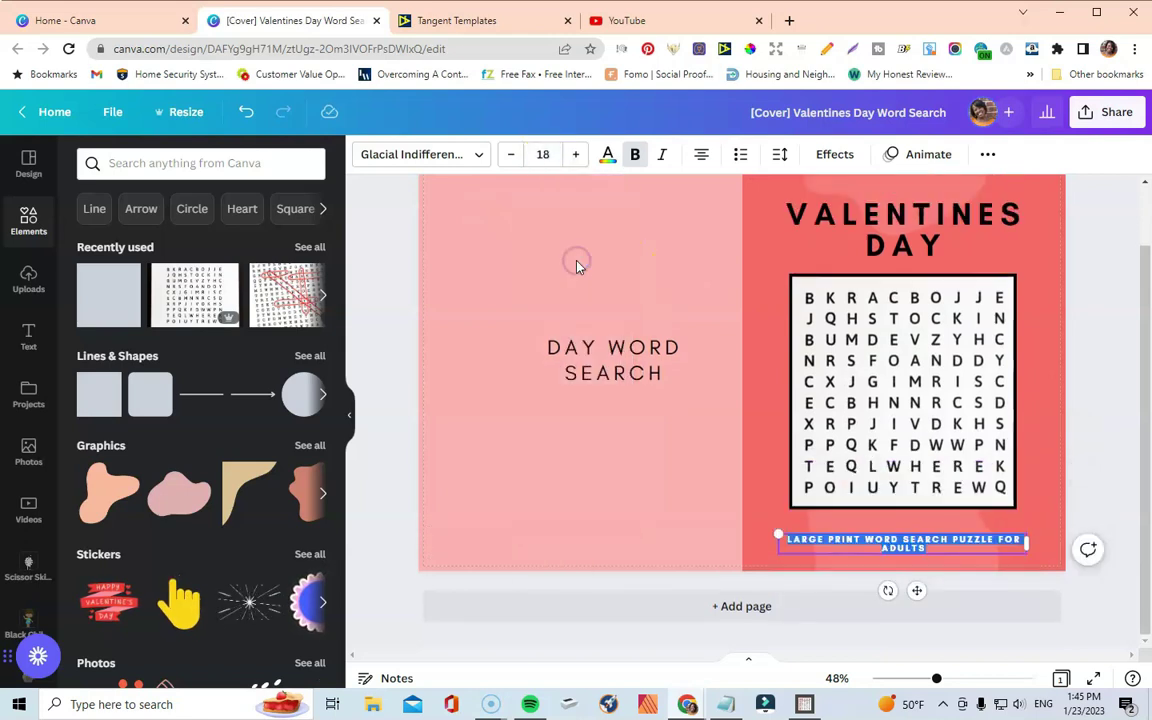
click(575, 154)
click(543, 154)
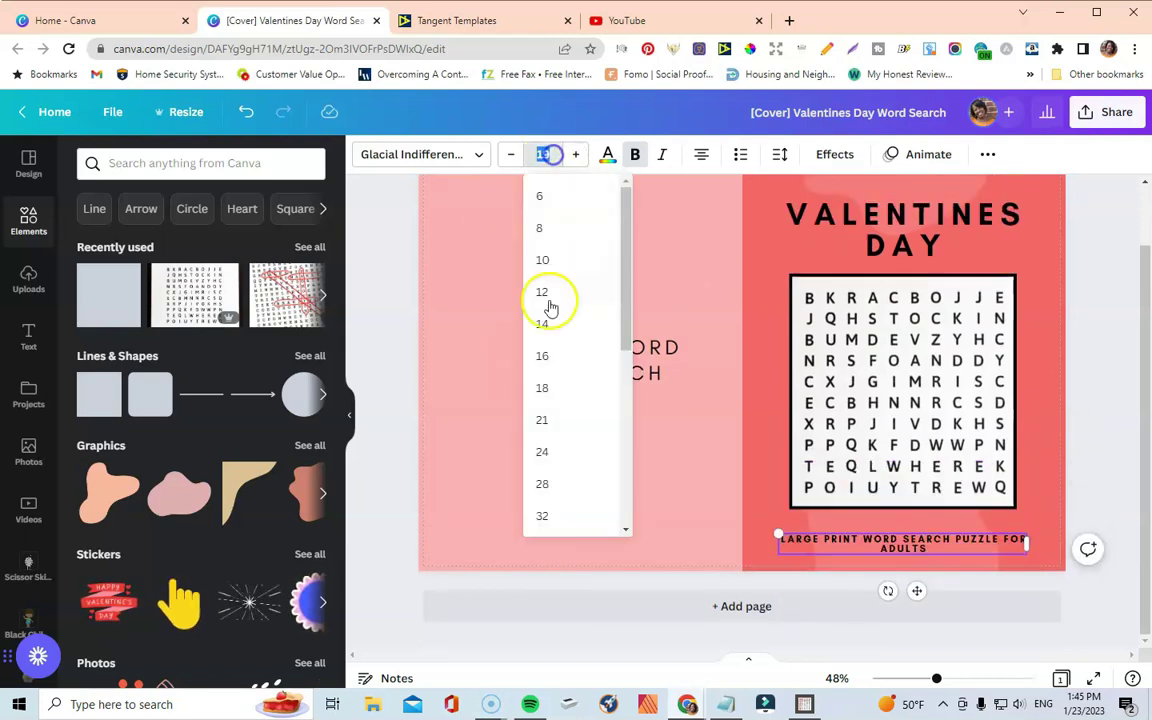
click(547, 448)
click(1137, 500)
mouse_move(955, 547)
mouse_down()
mouse_move(947, 534)
mouse_move(957, 535)
mouse_up()
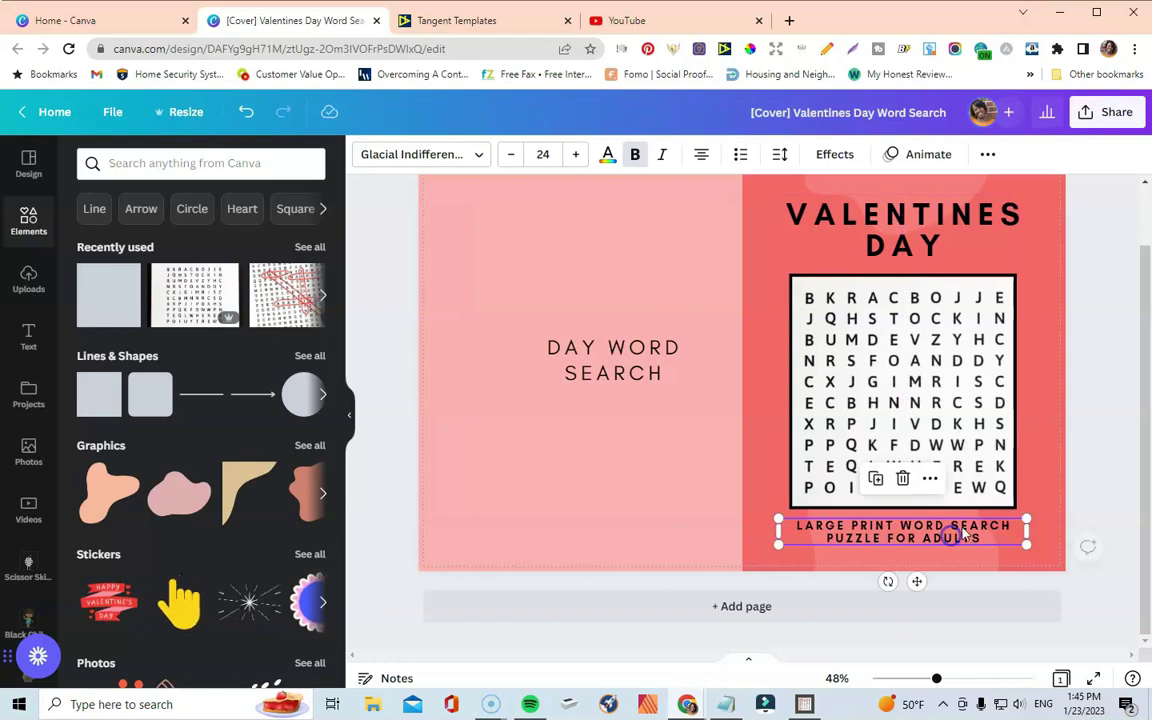
click(1091, 435)
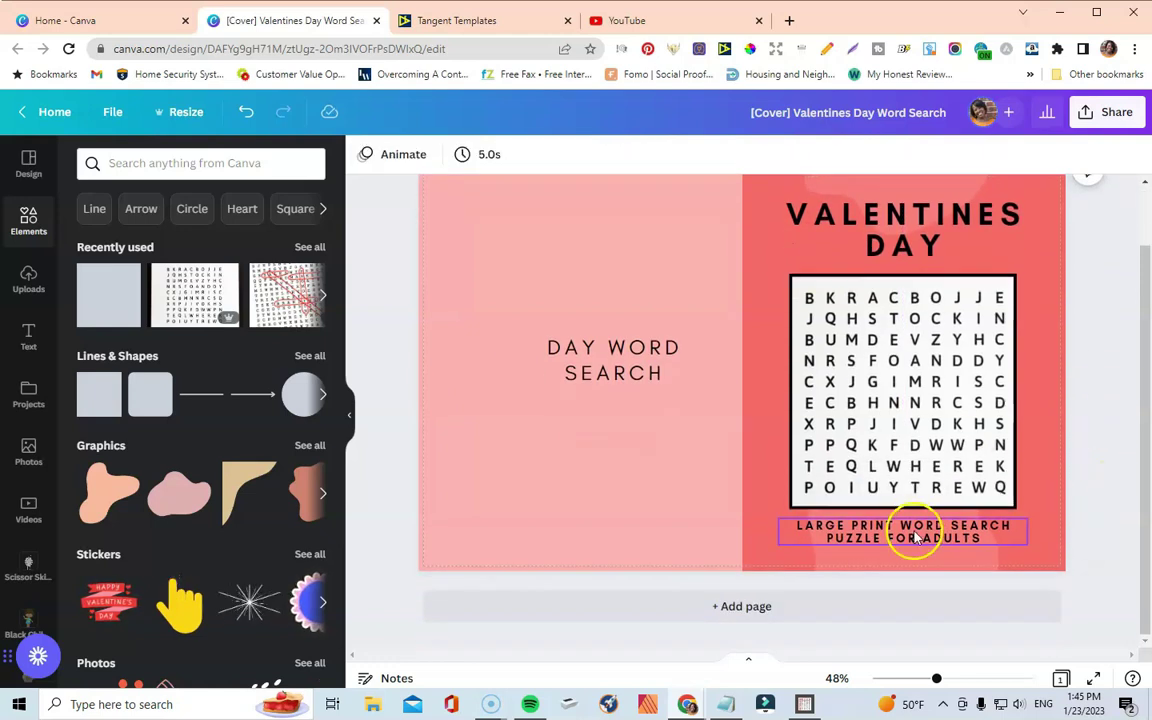
Apply the Shadow effect to the VALENTINES DAY heading and set the shadow colour to white.
scroll(914, 537, up, 1)
click(916, 302)
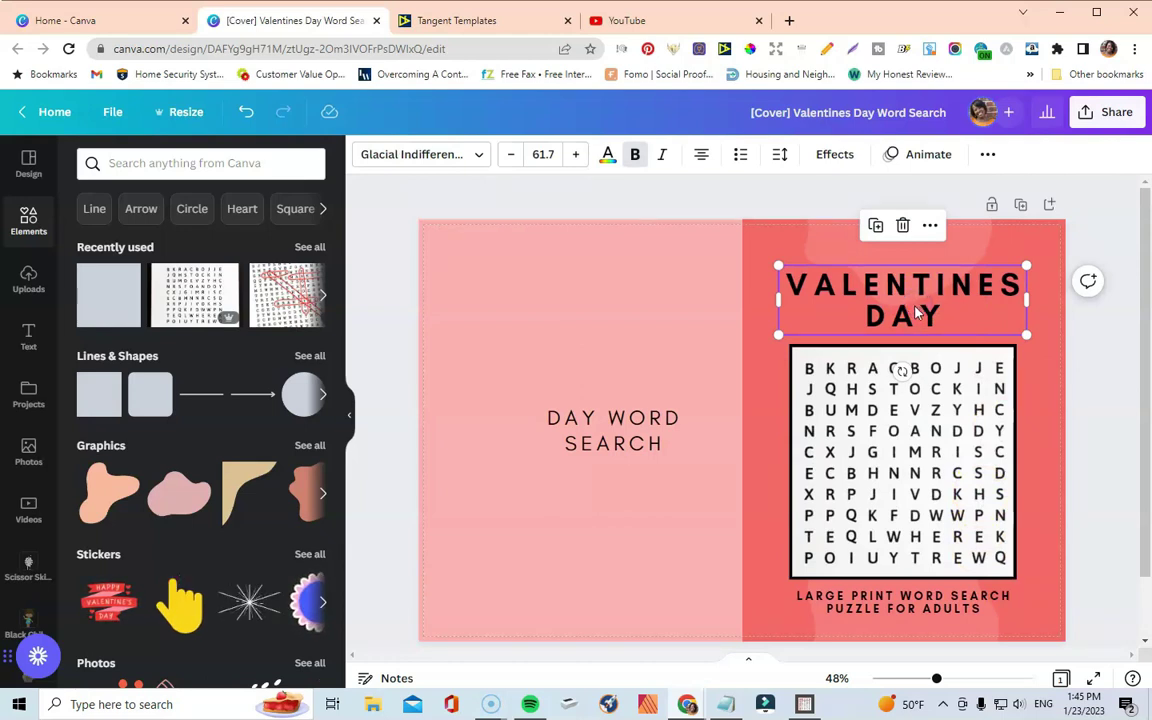
click(922, 307)
drag(946, 316, 795, 280)
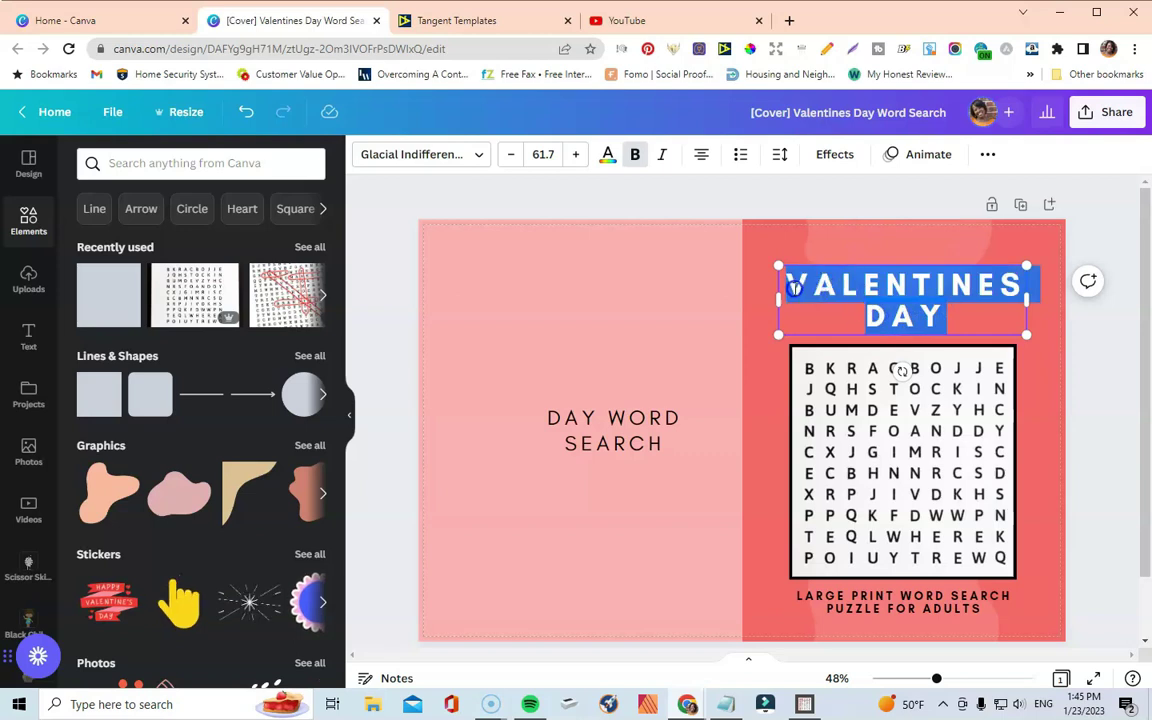
click(845, 154)
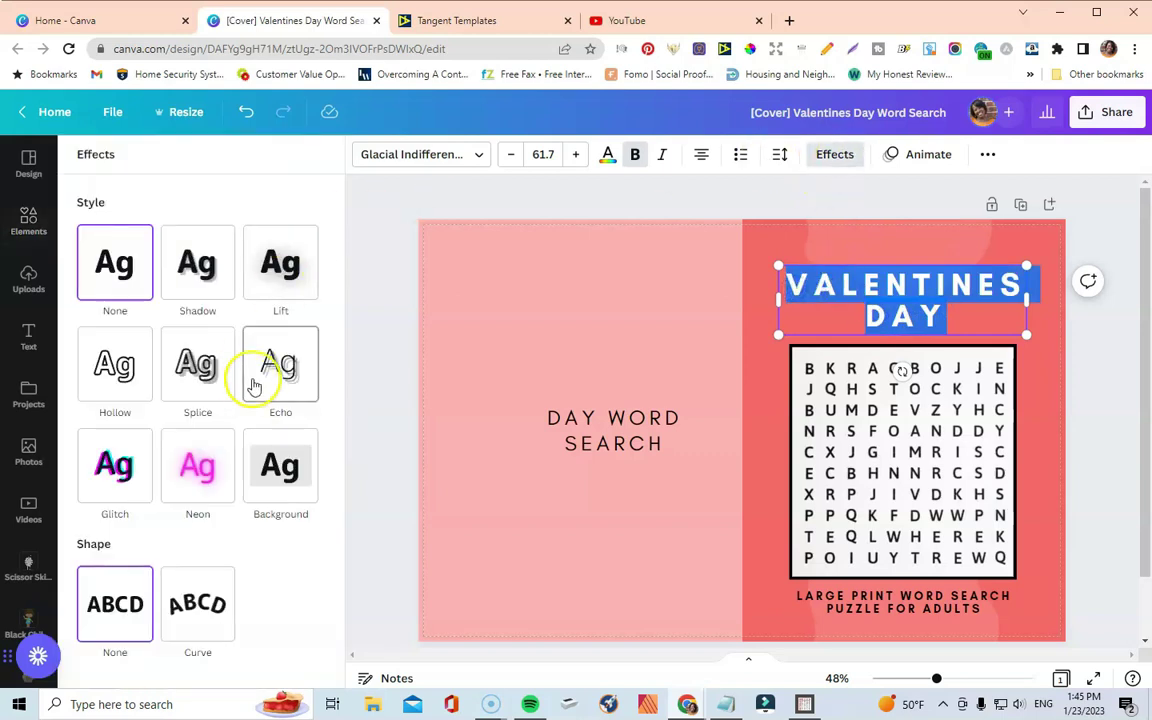
click(196, 263)
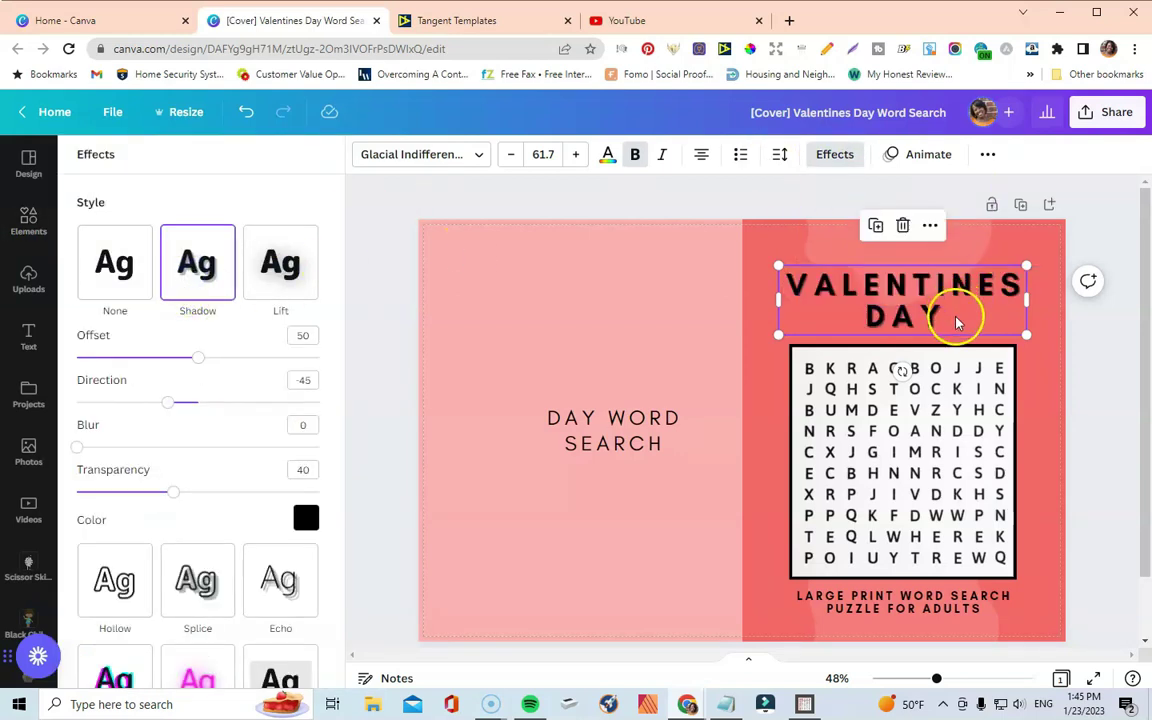
click(305, 516)
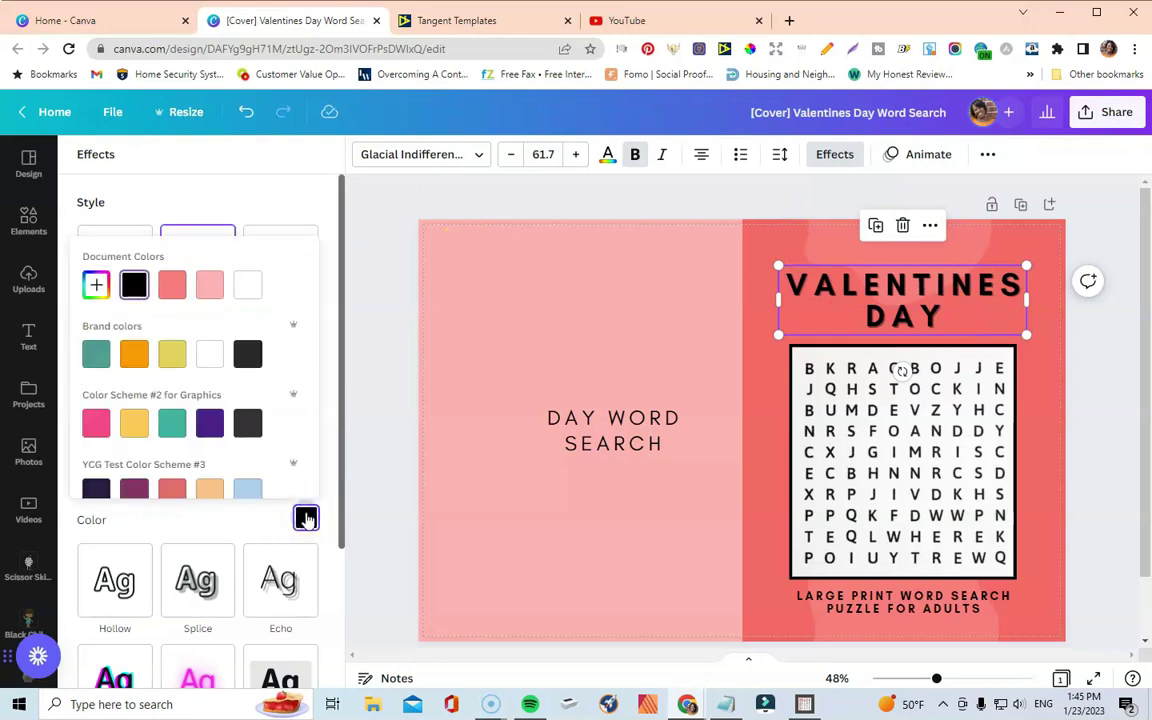
click(247, 285)
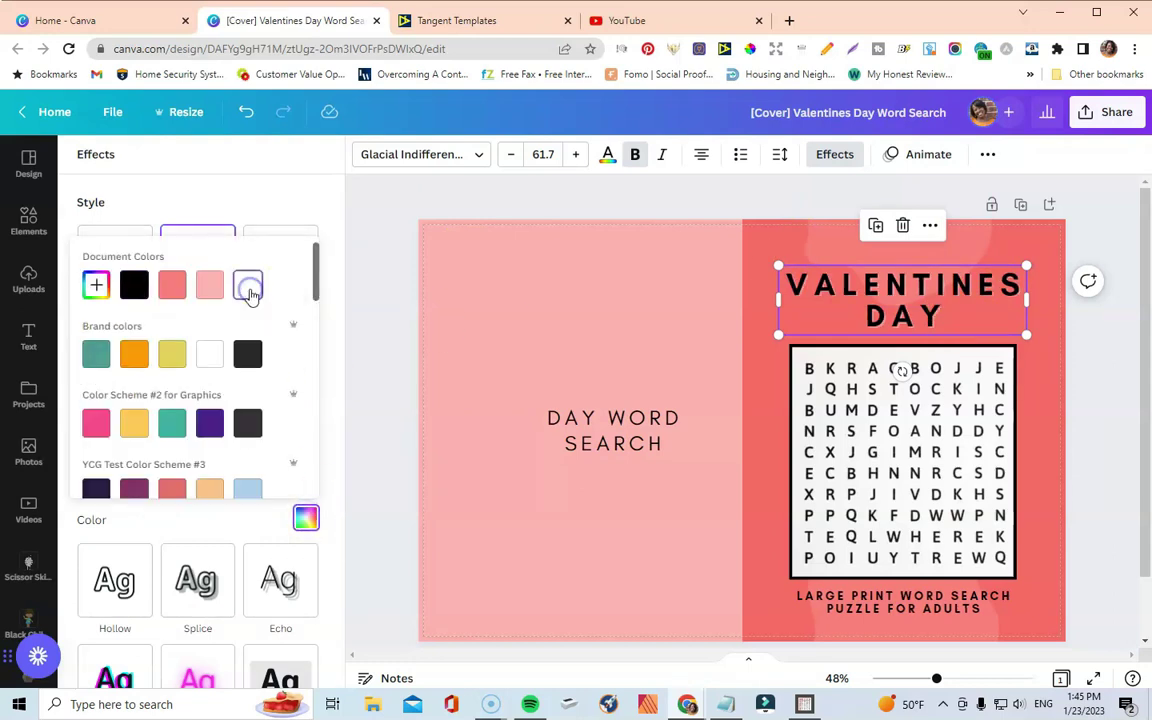
scroll(193, 470, down, 3)
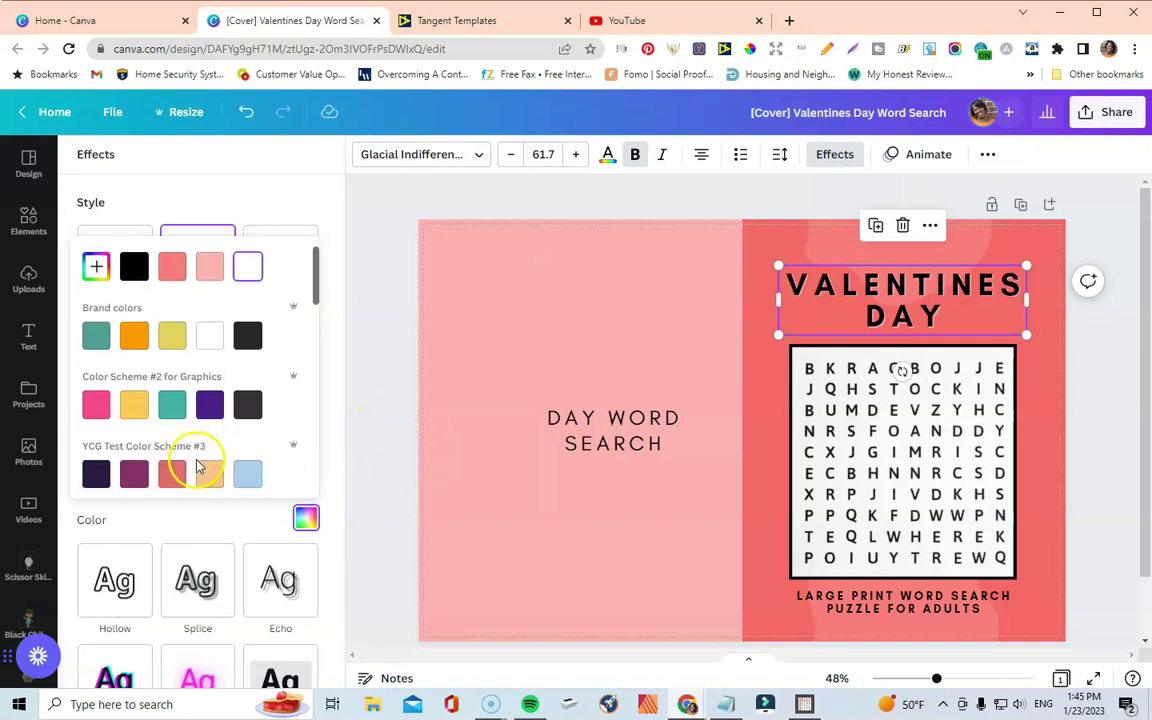
click(357, 477)
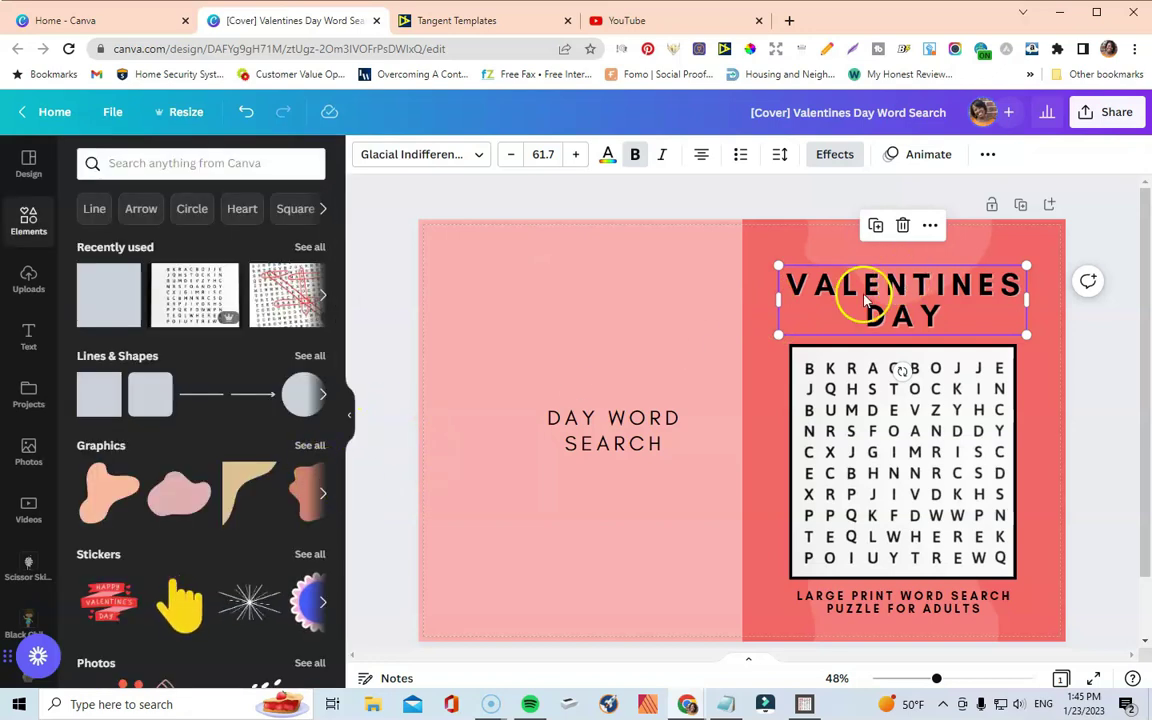
Strengthen the heading's shadow by setting its offset to 100 and its transparency to about 91.
click(838, 156)
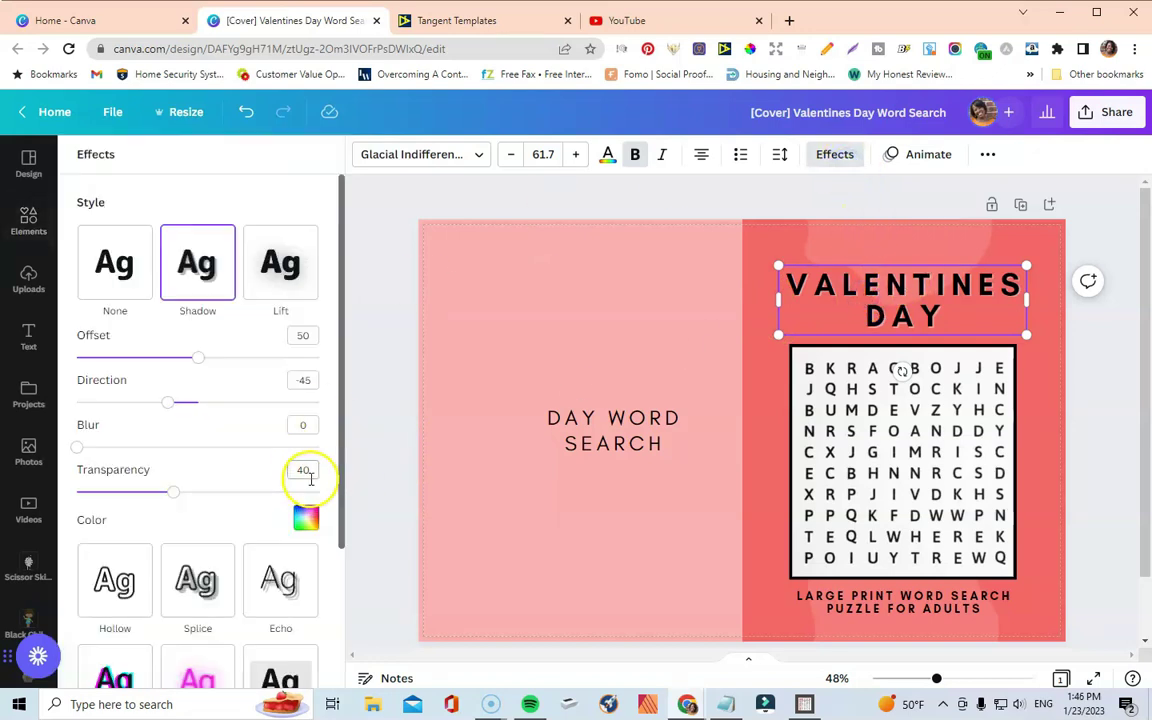
scroll(147, 406, down, 1)
scroll(165, 402, up, 1)
scroll(165, 402, up, 1)
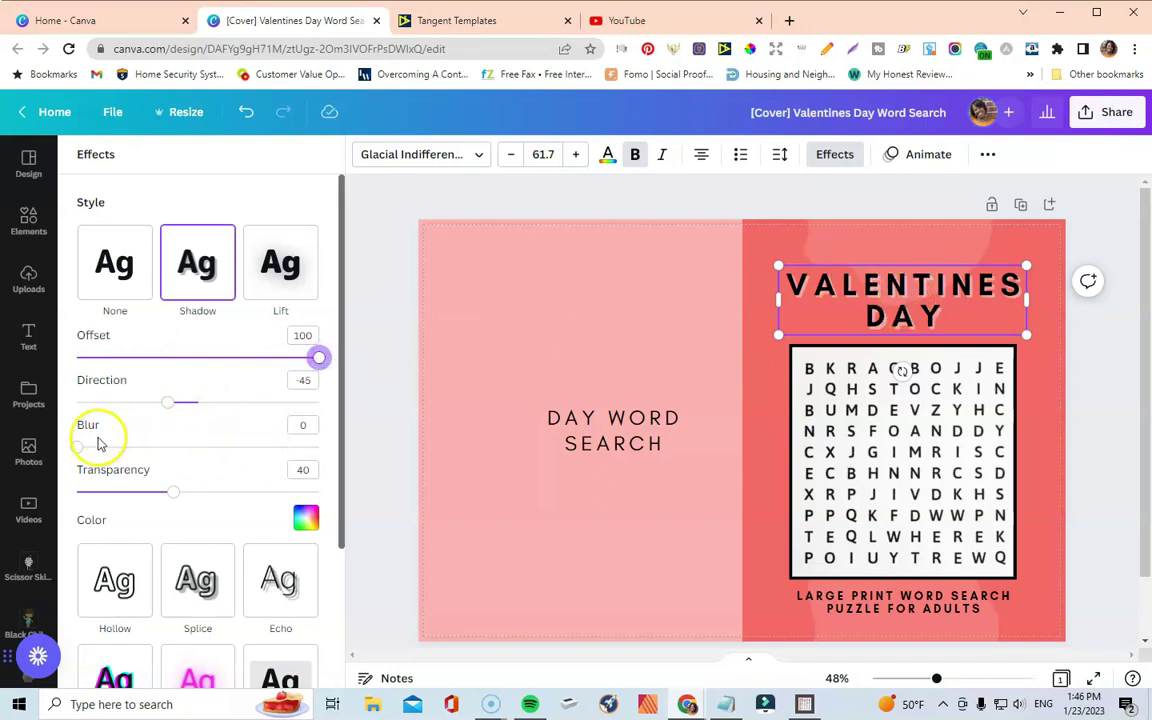
drag(176, 503, 196, 498)
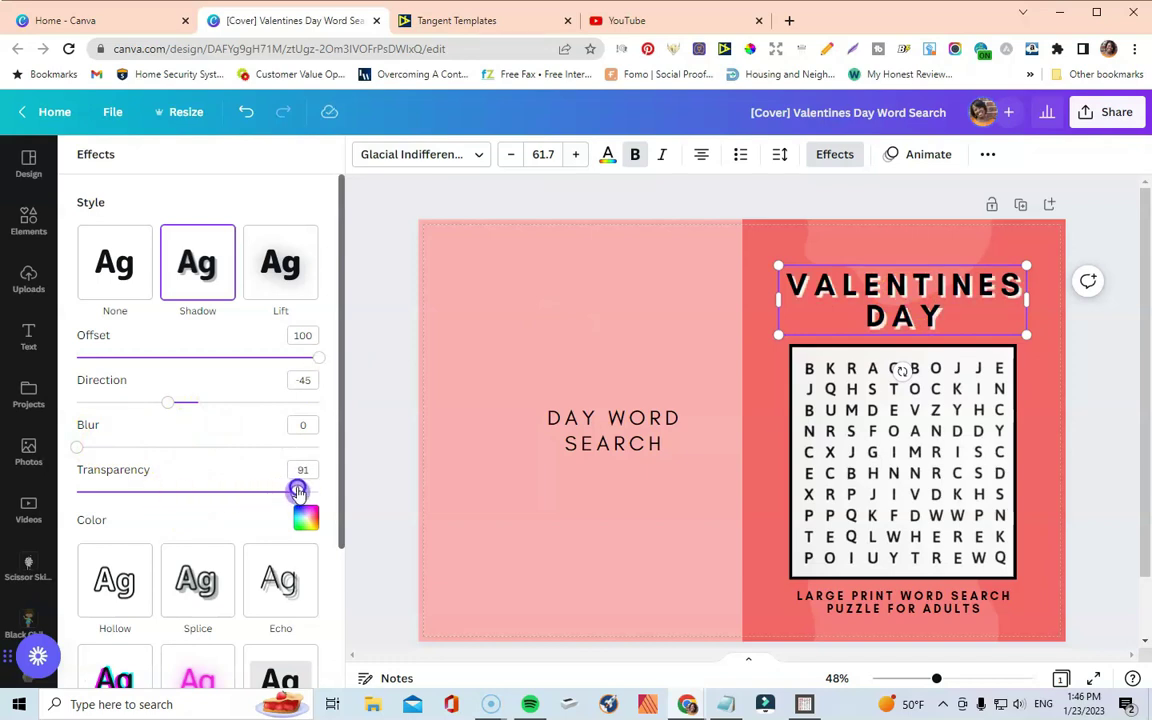
click(1124, 399)
click(933, 310)
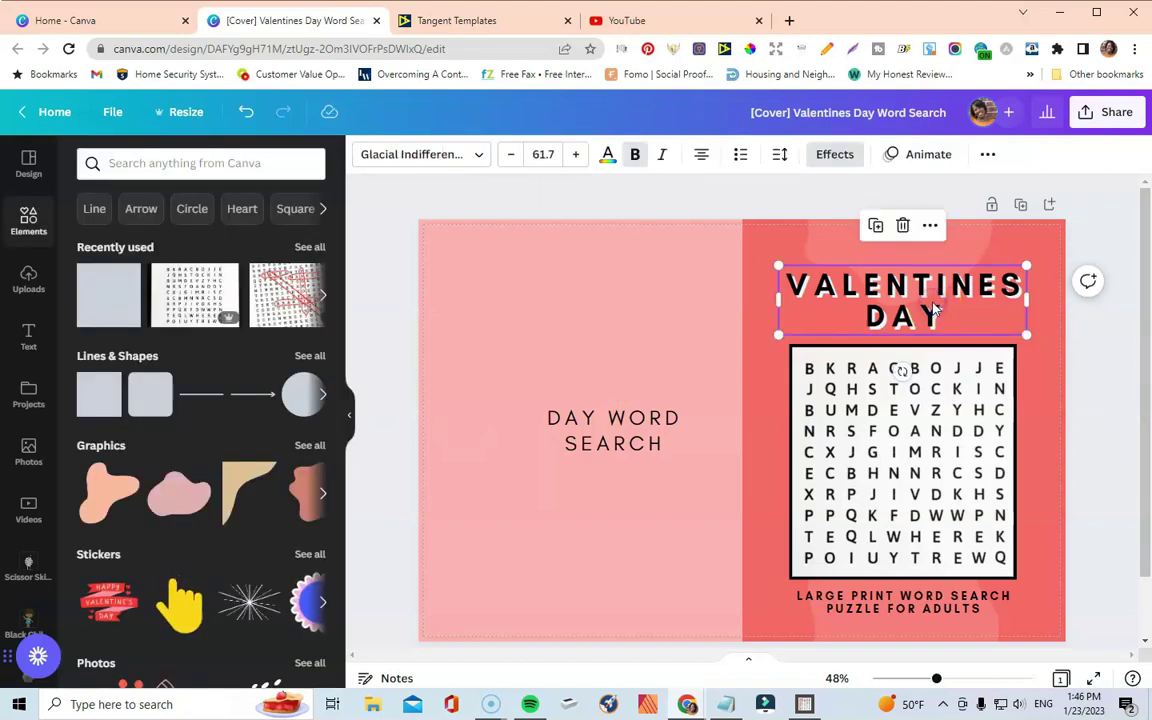
Duplicate the VALENTINES DAY heading, place the copy on the back cover and remove its shadow effect.
click(876, 228)
drag(790, 290, 603, 300)
click(830, 158)
click(113, 265)
click(576, 300)
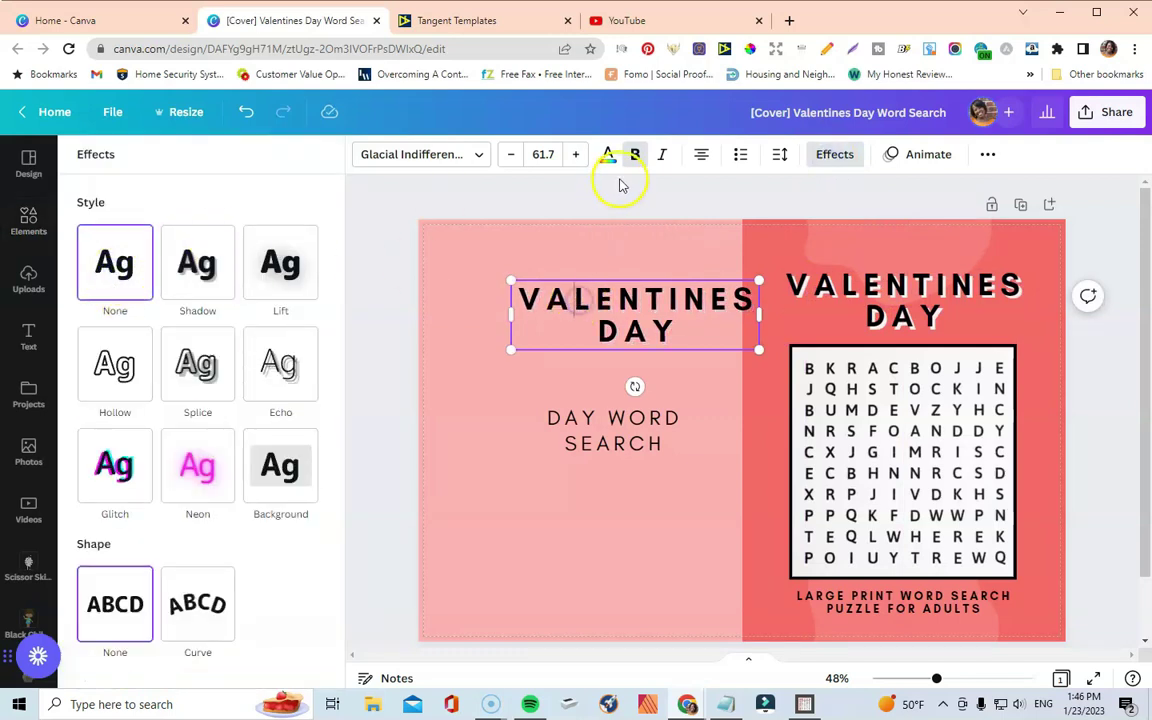
Apply the Hollow effect to the heading copy on the back cover and set its text colour to white.
click(607, 156)
click(266, 238)
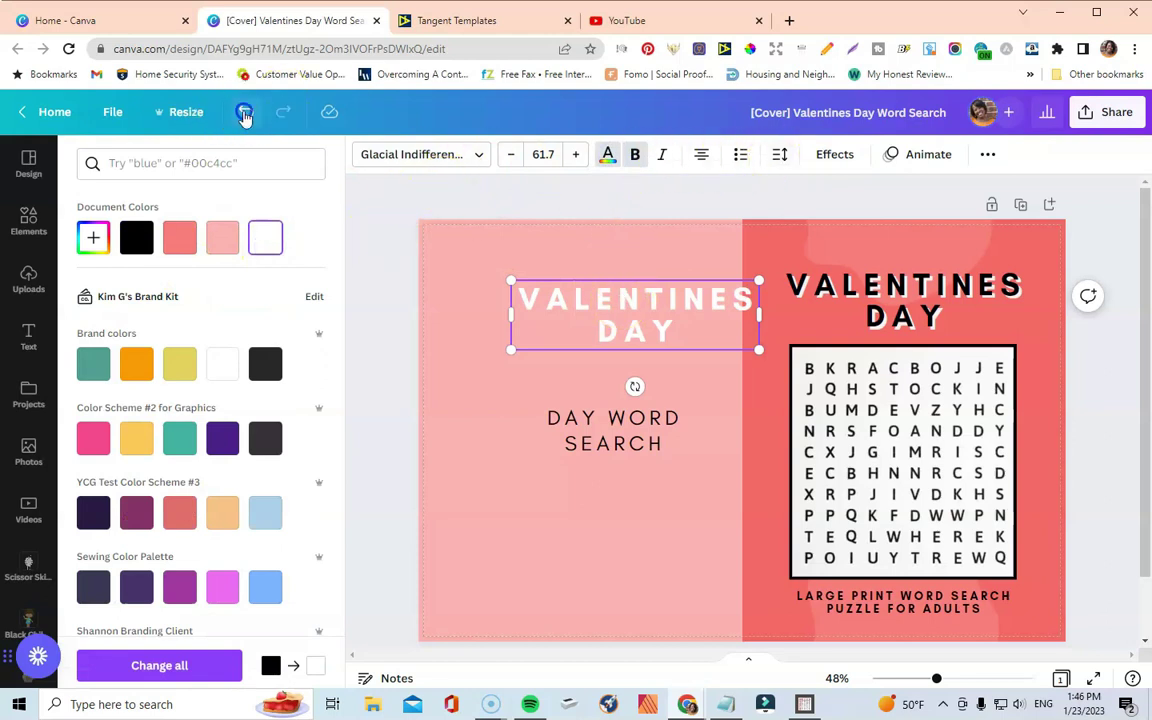
click(834, 154)
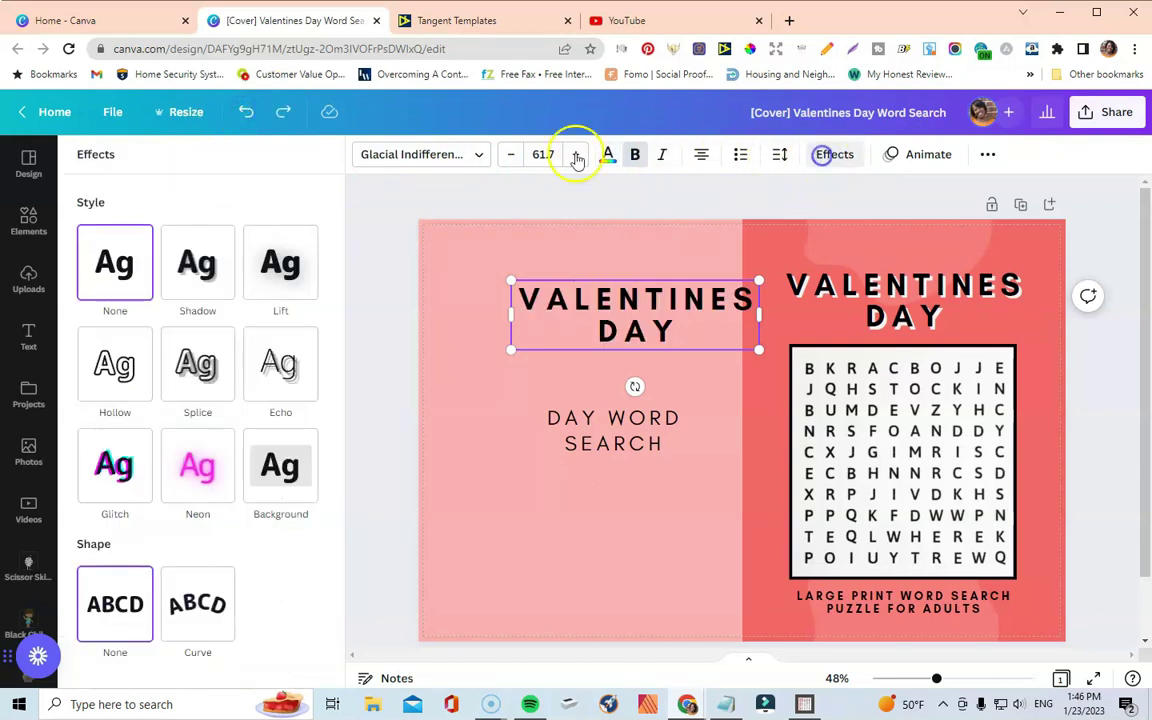
click(136, 365)
click(607, 155)
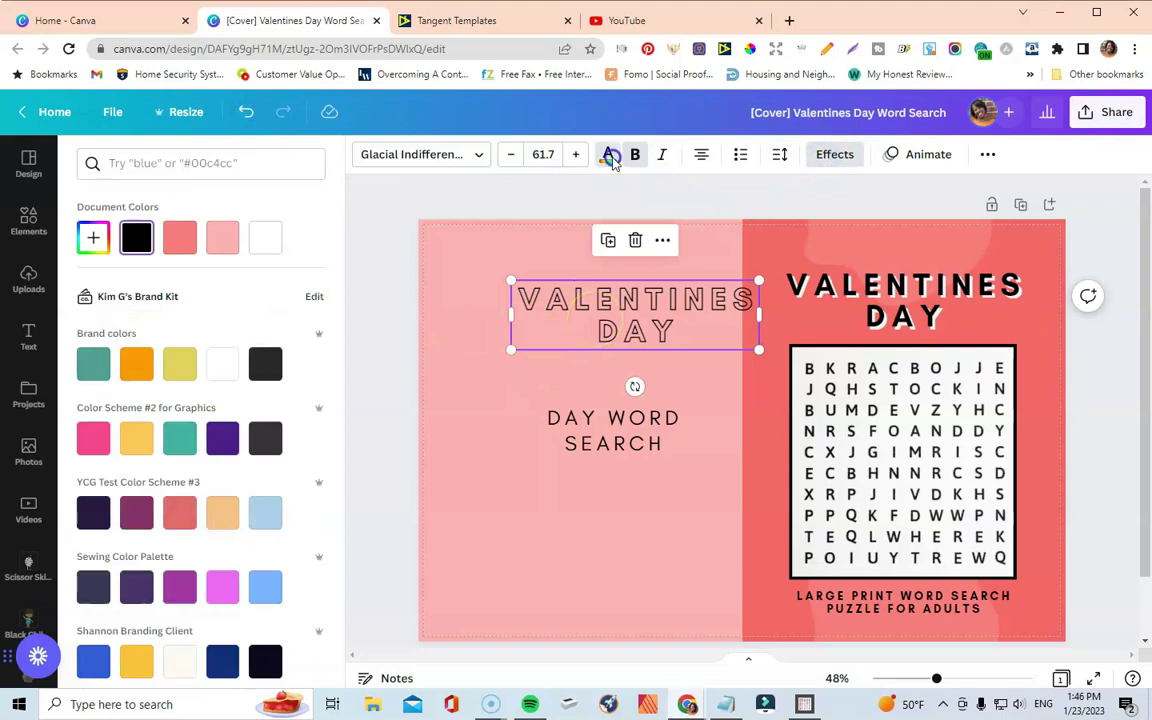
click(266, 238)
Lay the hollow white copy exactly over the original VALENTINES DAY heading and set its outline thickness to 15.
drag(617, 321, 889, 301)
click(1107, 436)
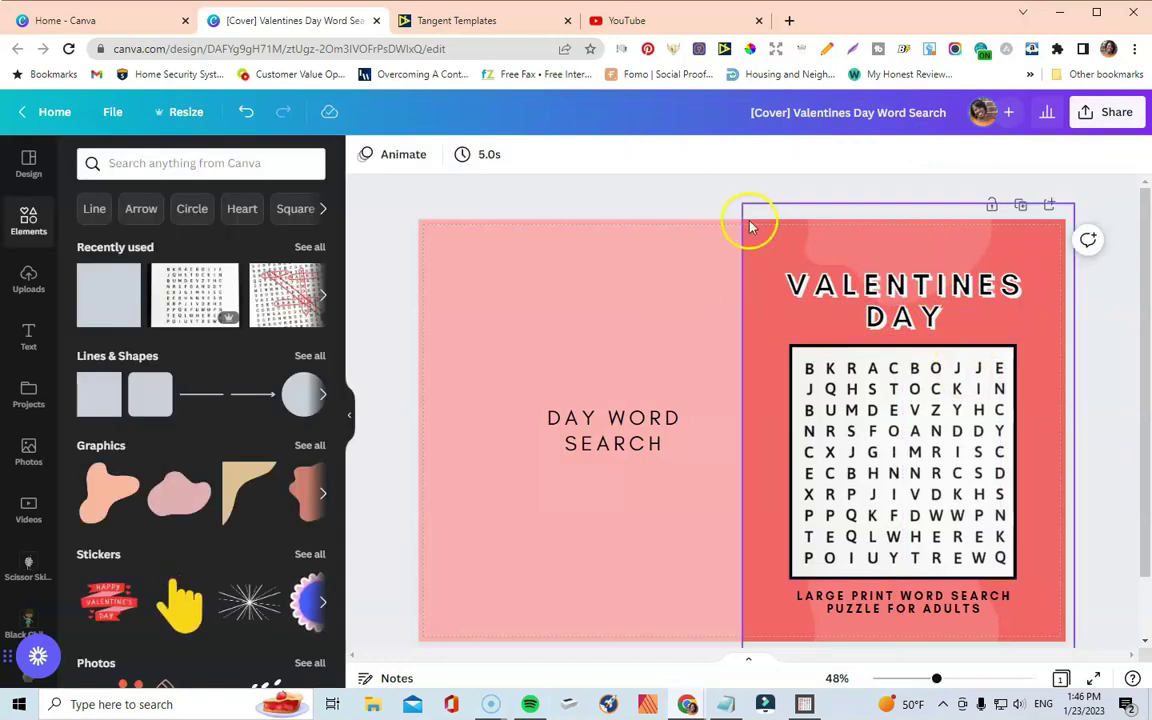
click(875, 290)
click(836, 158)
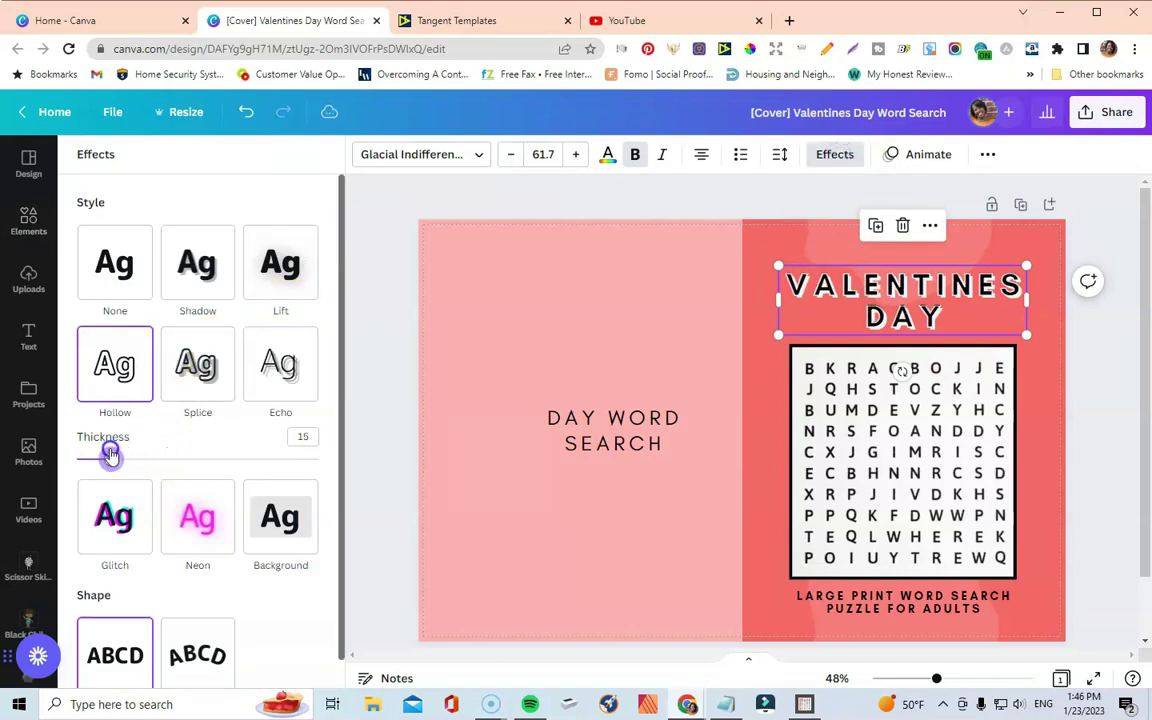
click(1081, 500)
scroll(1084, 480, down, 1)
scroll(1087, 472, up, 1)
click(873, 310)
Delete the leftover DAY WORD SEARCH text from the back cover and set the subtitle's font size to 27.
click(633, 437)
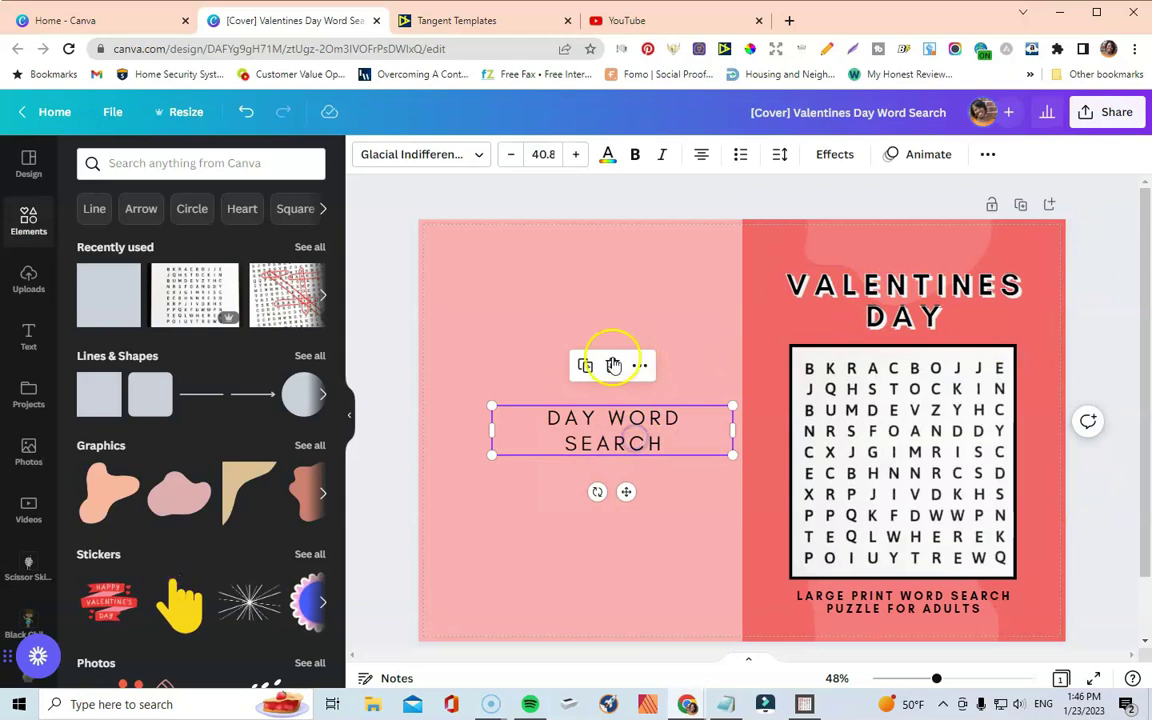
click(612, 365)
click(927, 612)
drag(925, 613, 924, 612)
click(575, 155)
click(575, 155)
click(575, 155)
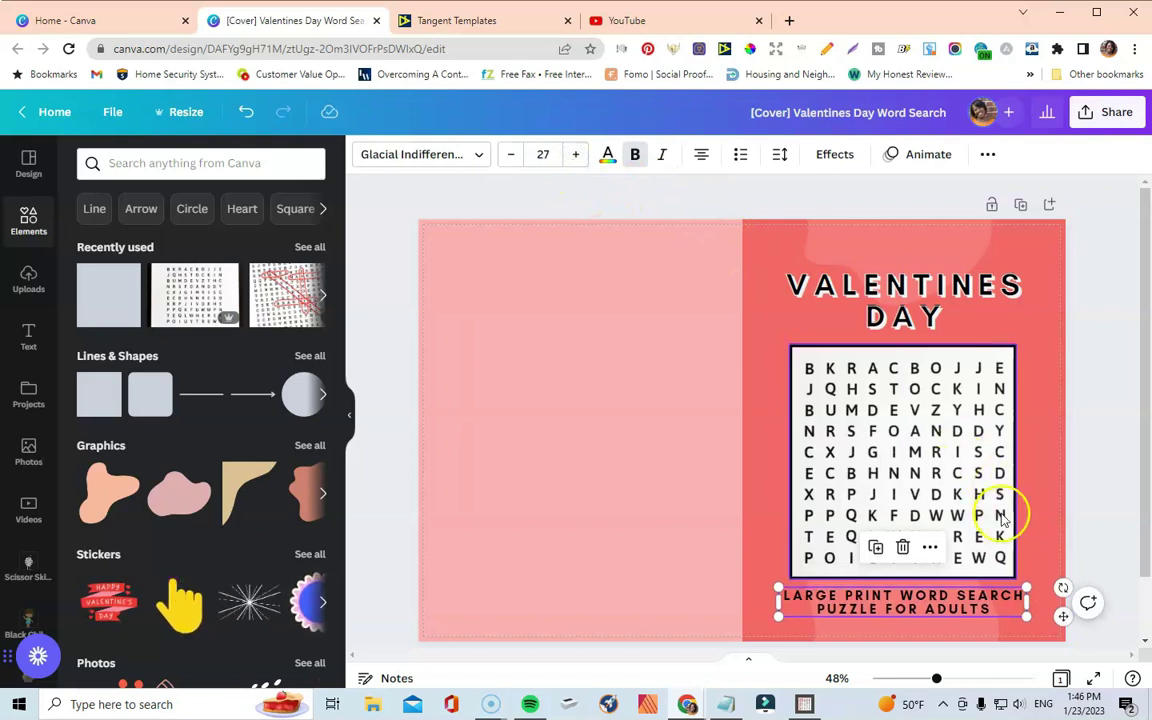
click(1021, 550)
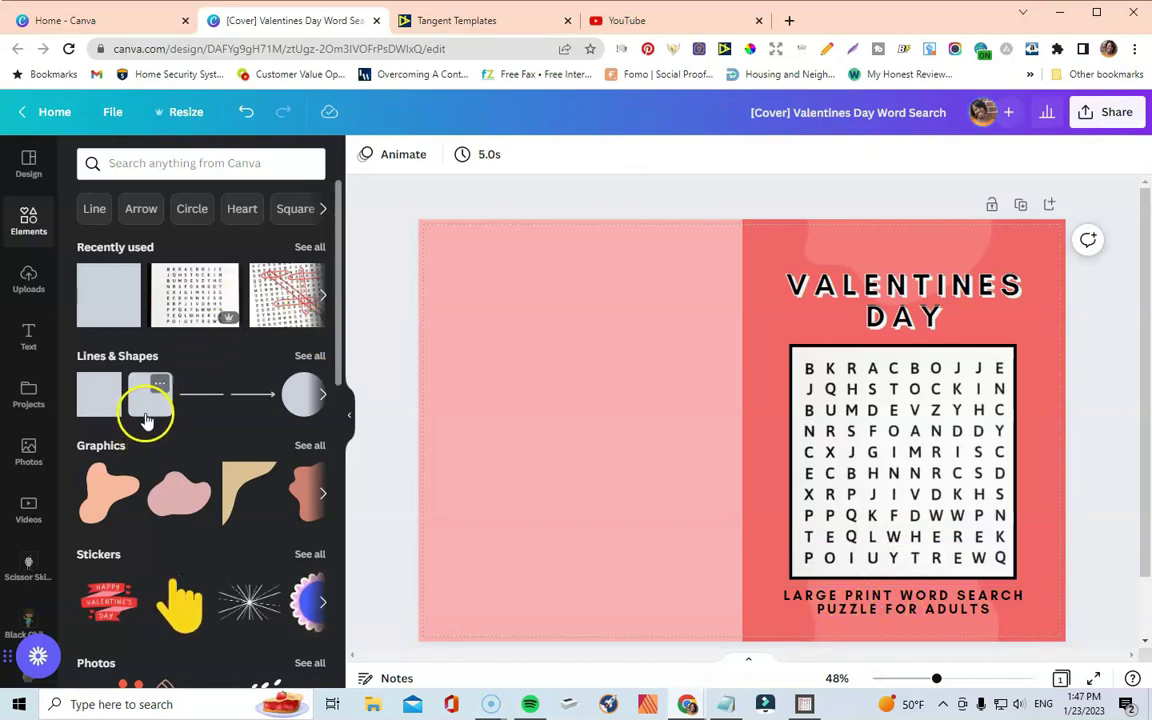
Add a rounded square behind the subtitle and stretch it into a banner about 7.6 wide and 1 high.
click(308, 356)
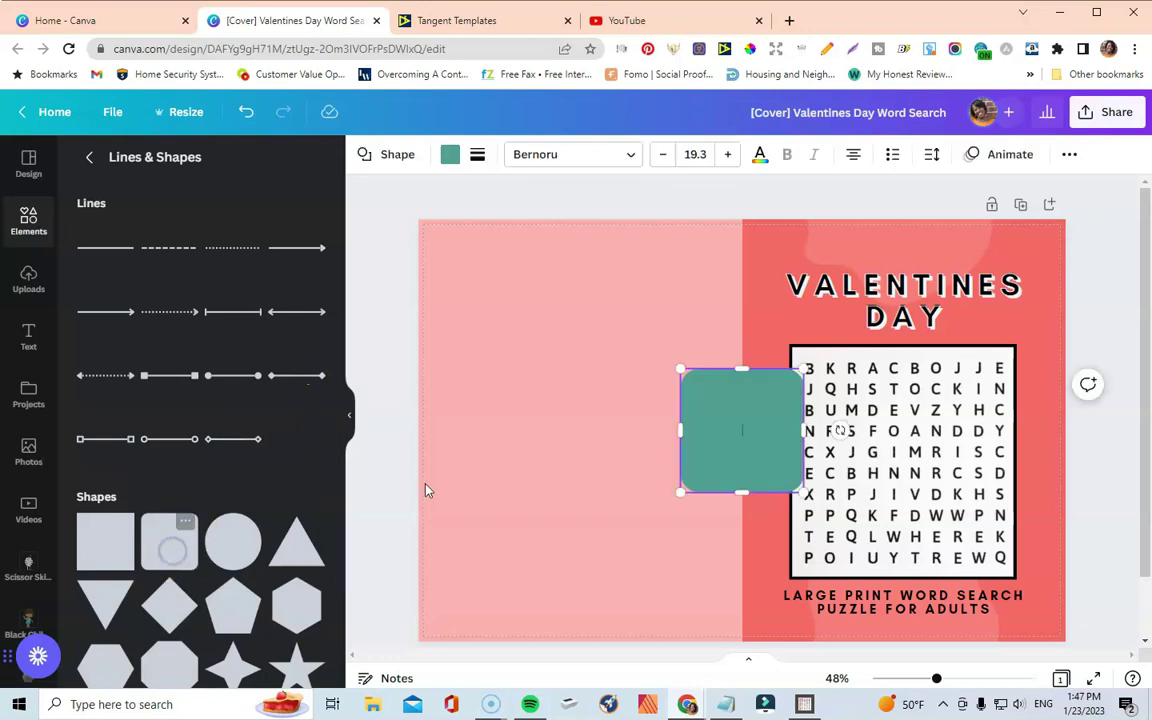
drag(726, 370, 884, 598)
scroll(860, 545, down, 1)
drag(858, 537, 766, 538)
click(937, 543)
drag(987, 532, 1046, 532)
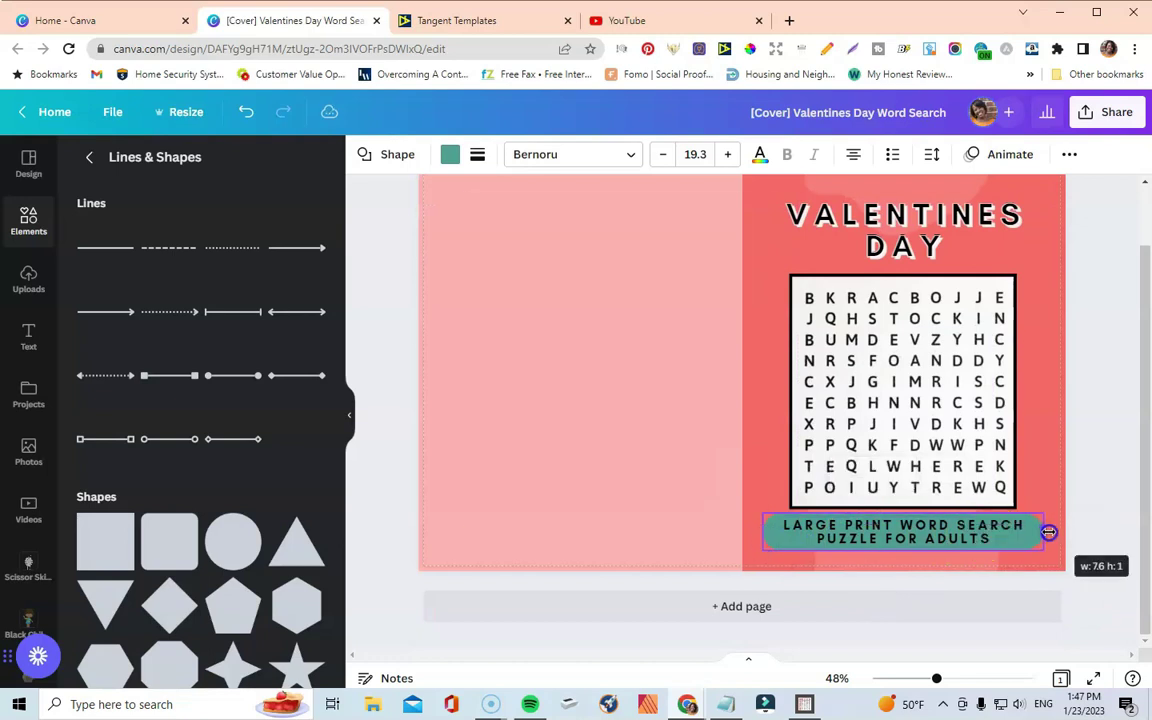
Scale the subtitle down to size 25.1 and trim the banner's height and width to fit around it.
click(907, 548)
drag(904, 547, 815, 550)
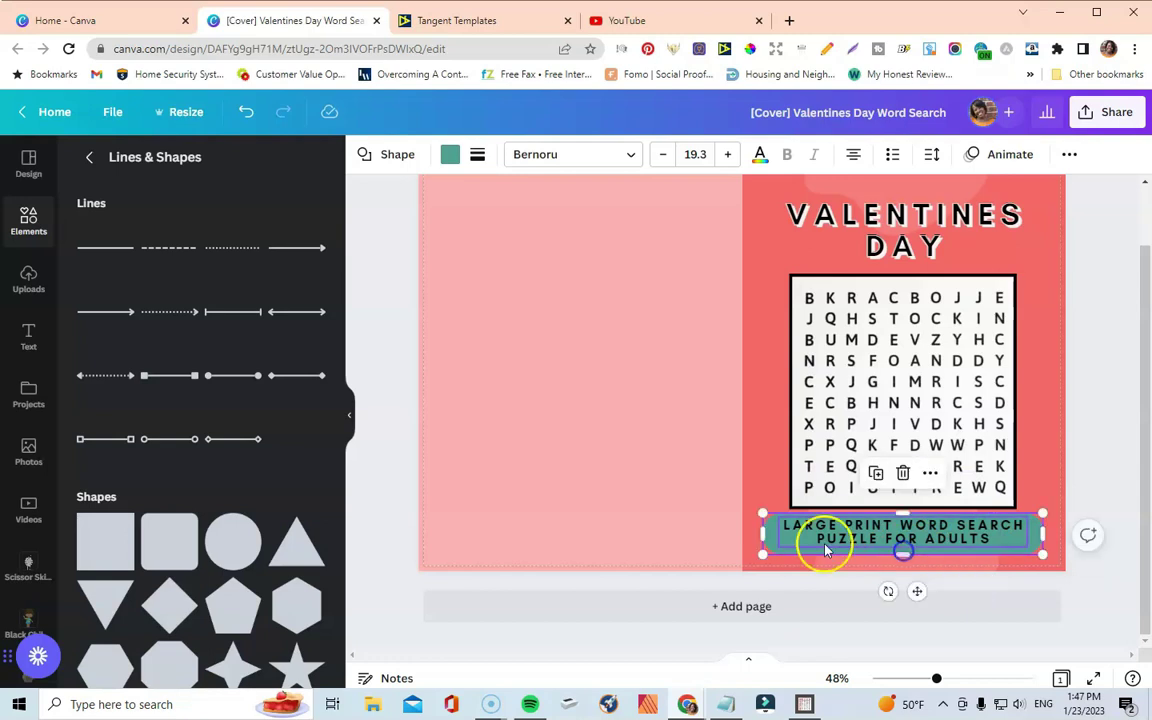
click(903, 537)
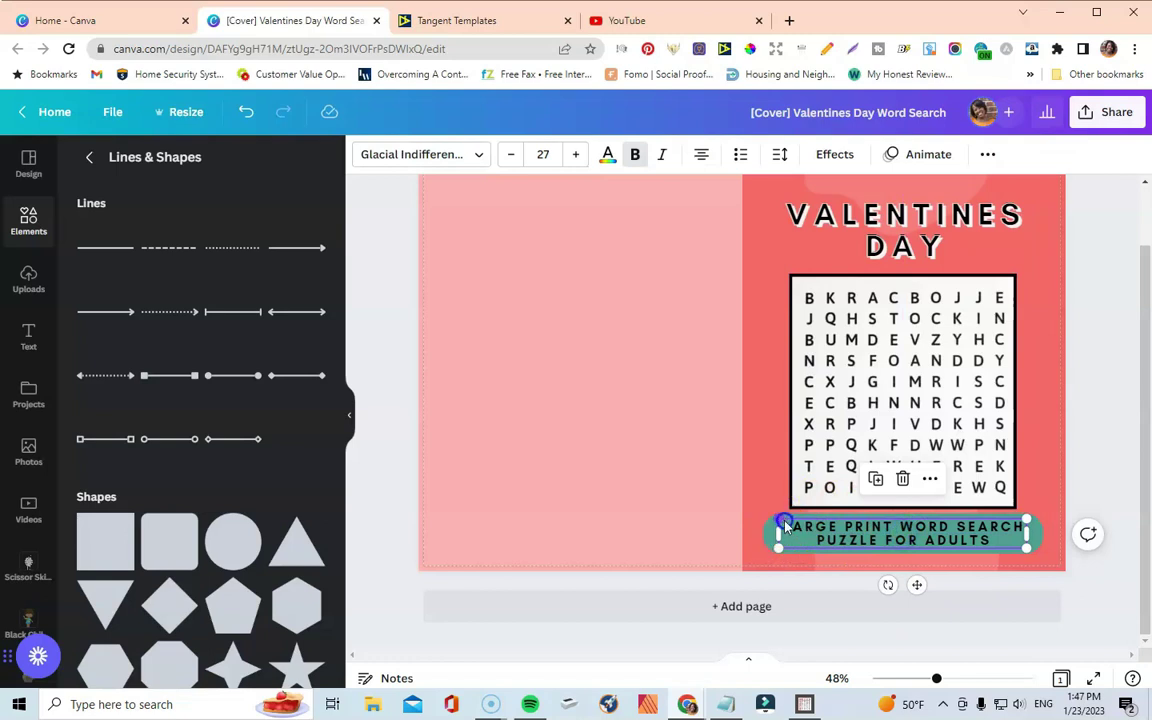
drag(785, 525, 790, 527)
drag(1022, 518, 1026, 532)
click(900, 522)
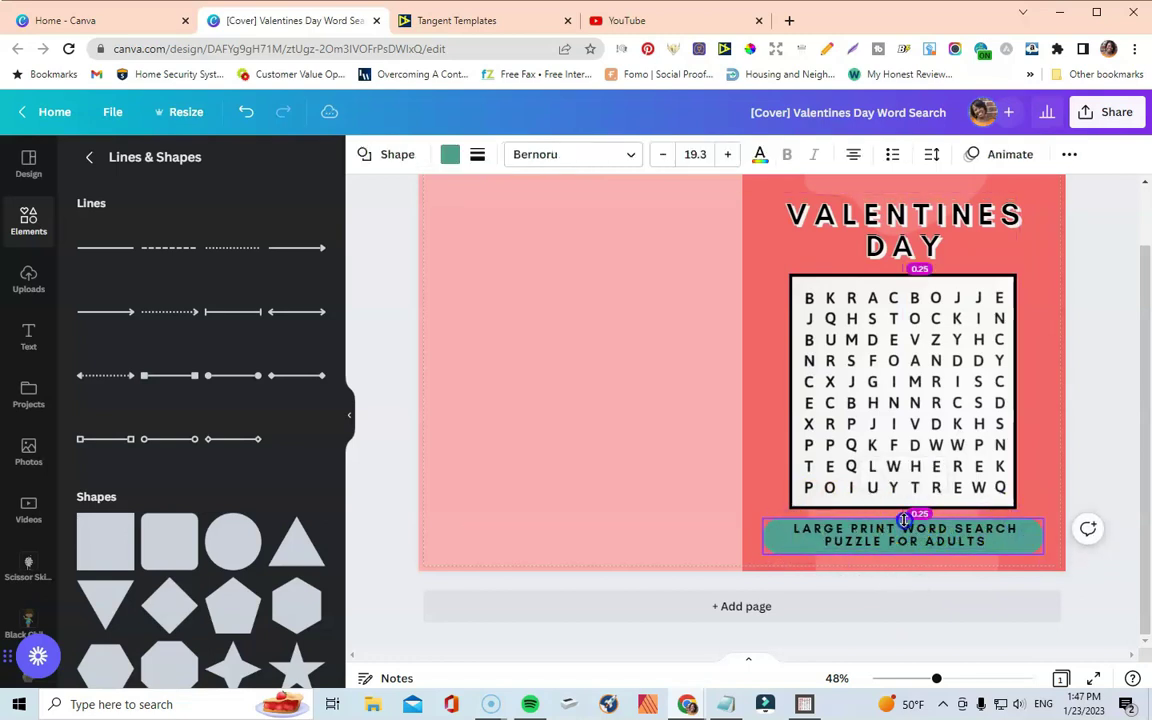
drag(771, 535, 785, 533)
Set the subtitle's text colour to white and centre it within the banner.
click(861, 538)
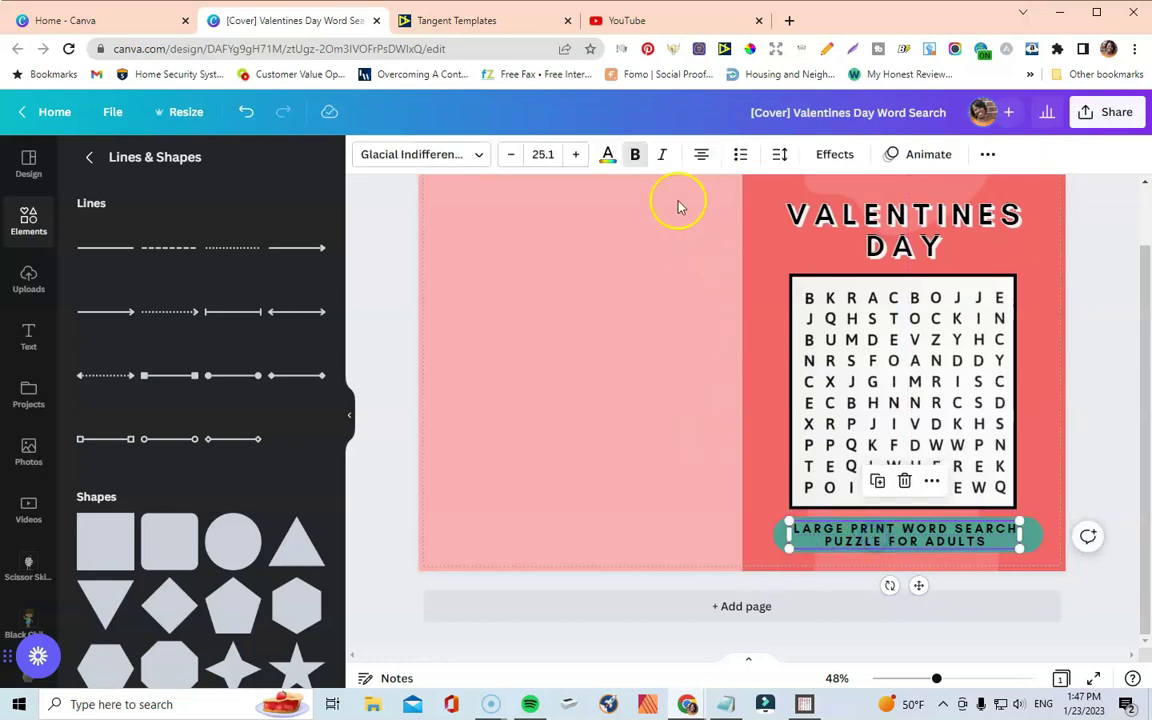
click(608, 158)
click(306, 234)
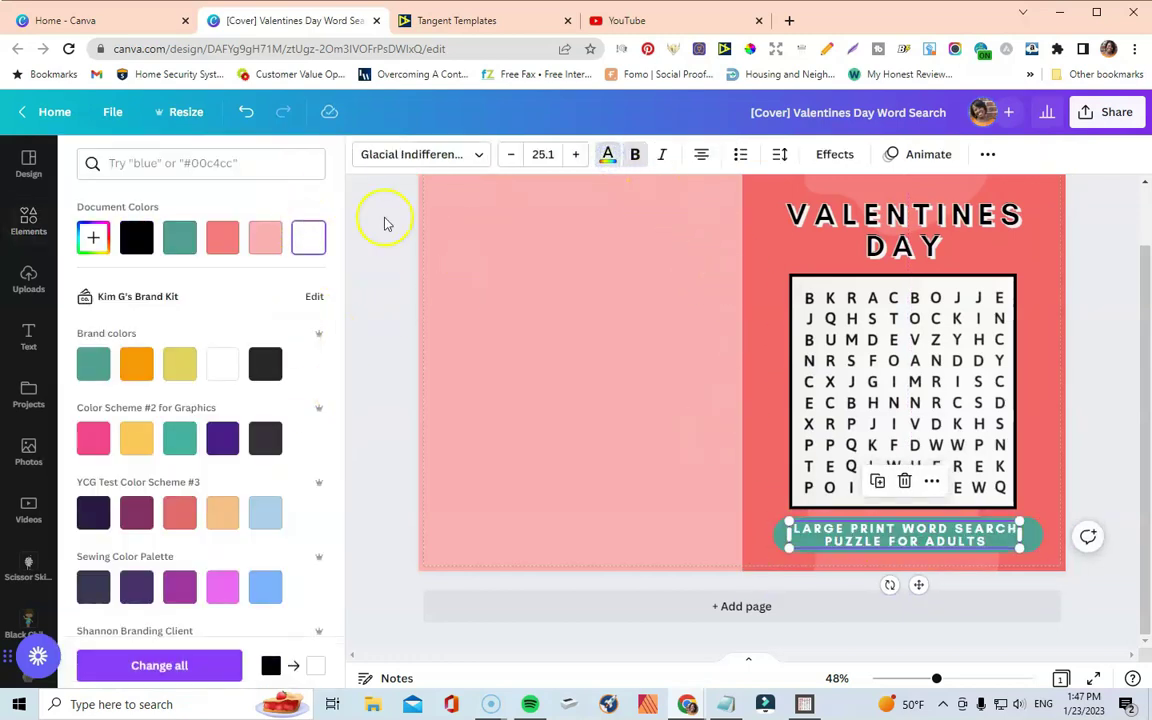
click(1082, 432)
click(920, 548)
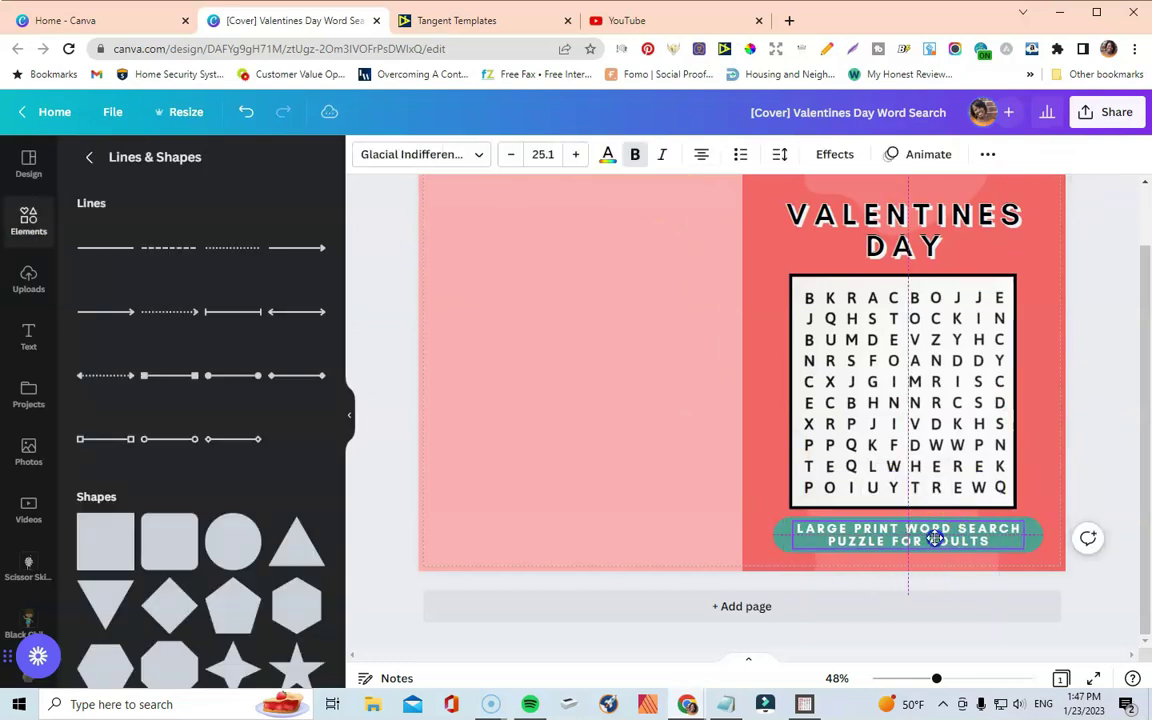
Try light pink, coral and bright pink fills on the subtitle banner, then settle on black.
click(1023, 543)
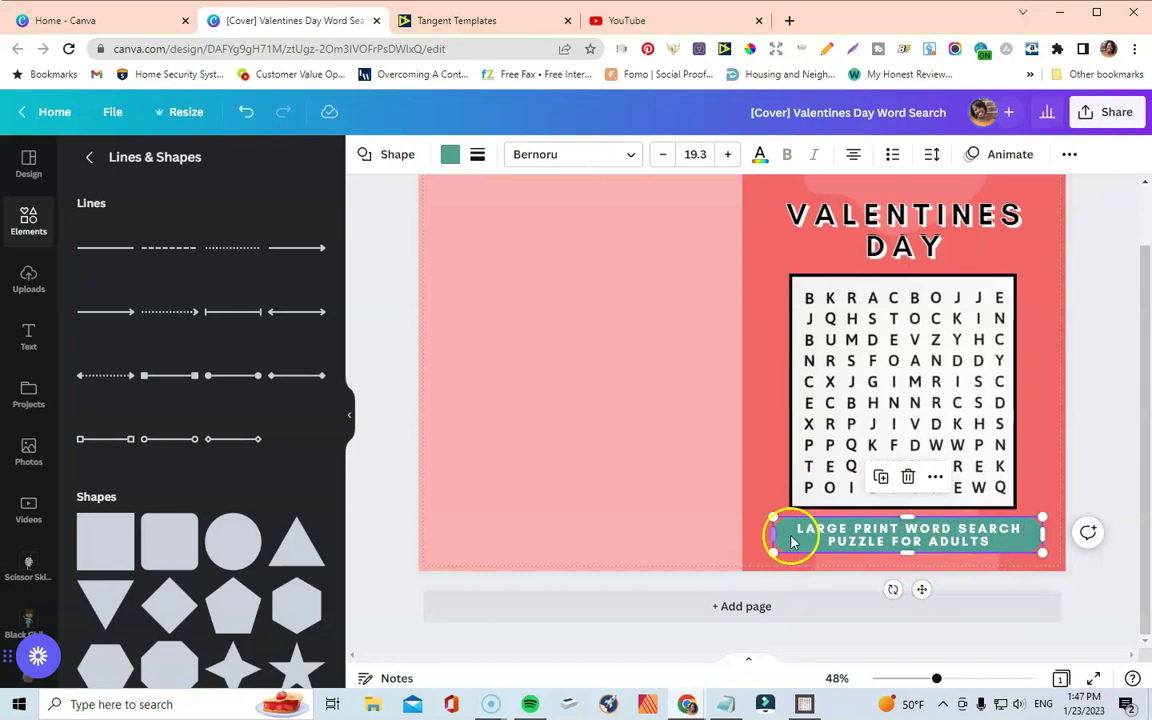
click(446, 154)
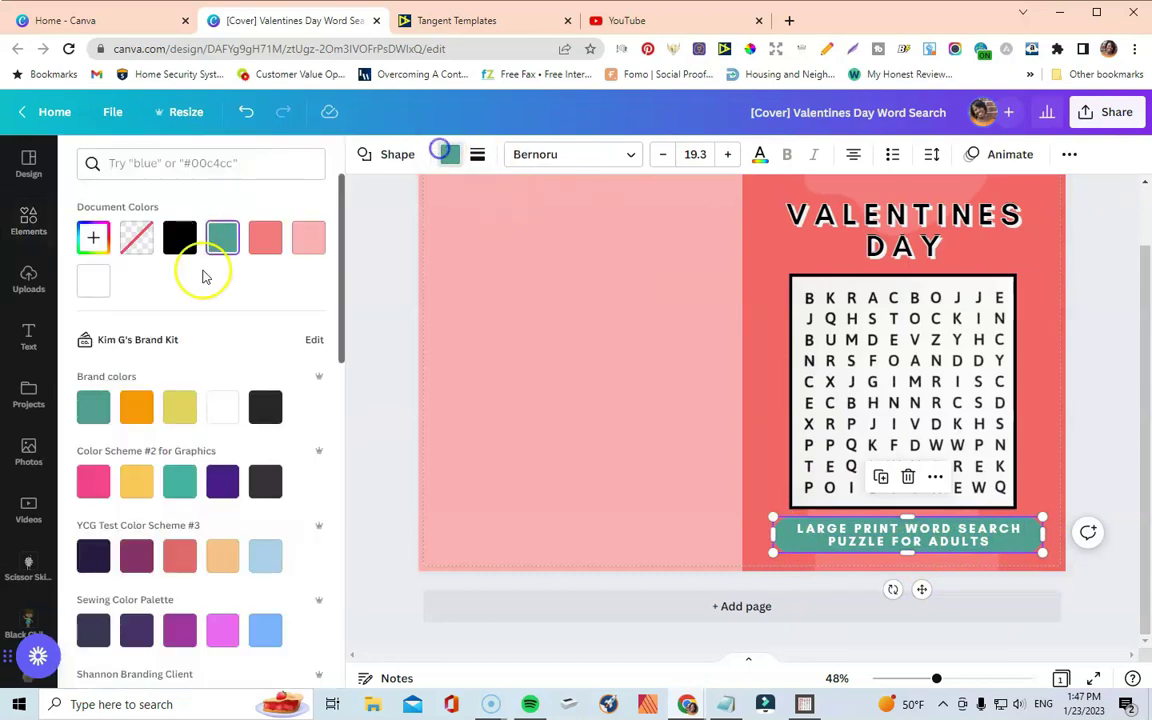
click(306, 254)
click(264, 242)
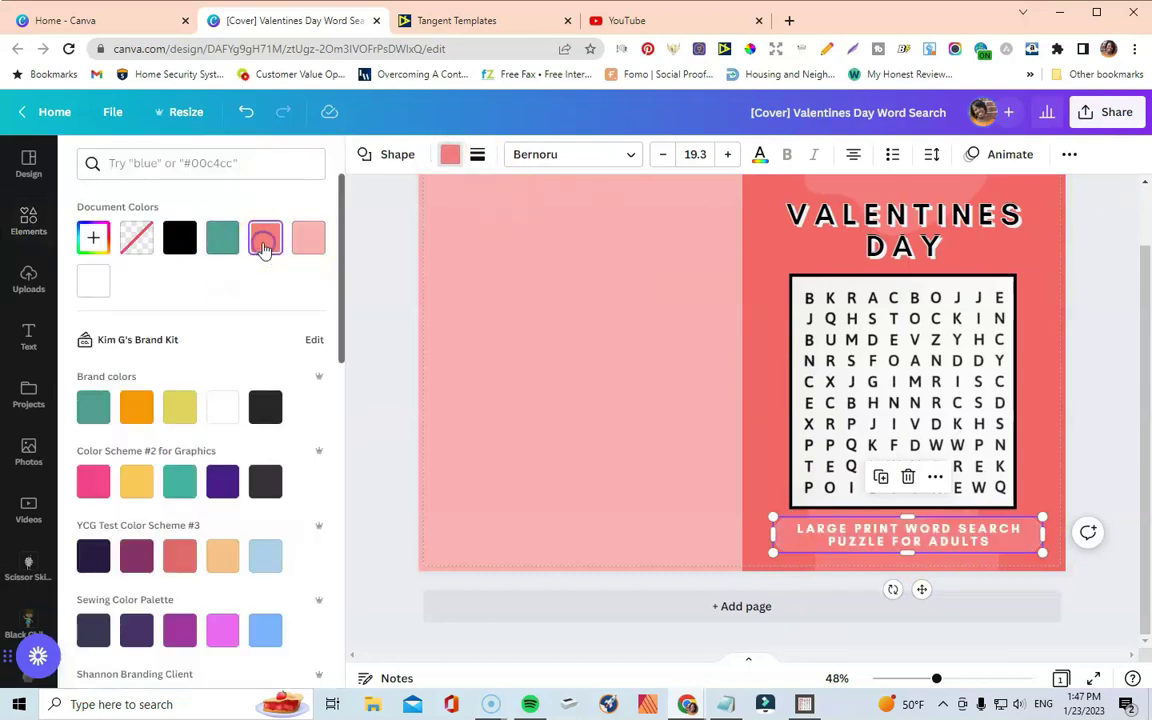
click(96, 484)
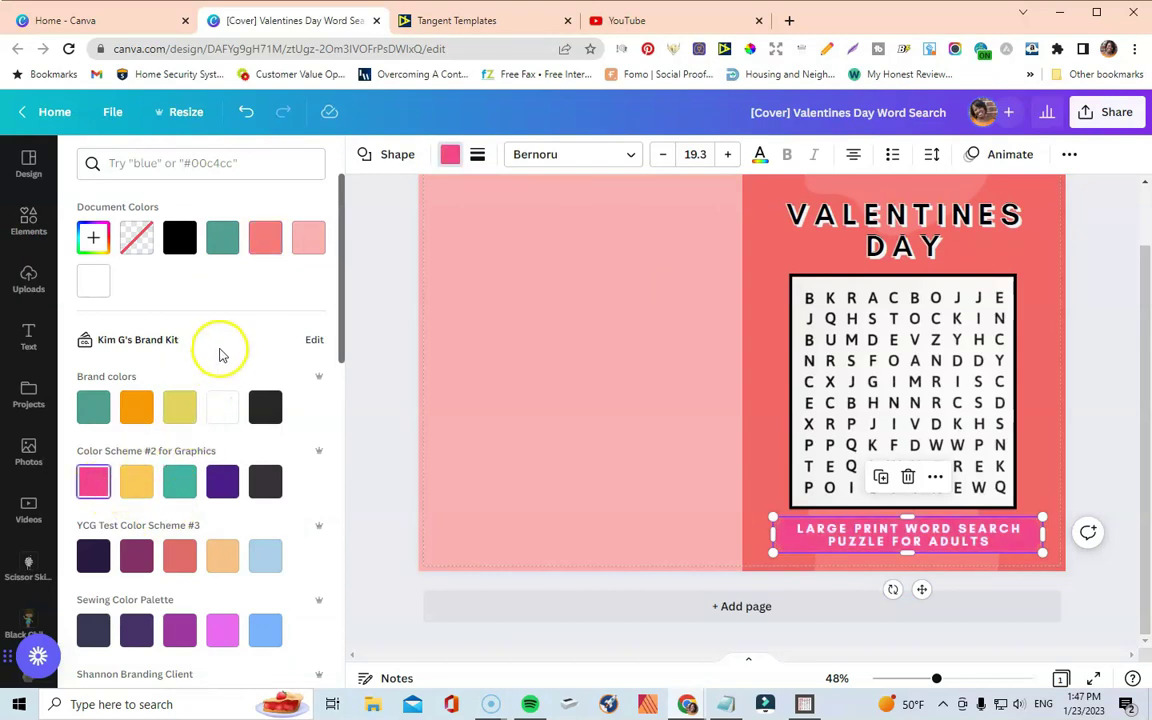
click(181, 245)
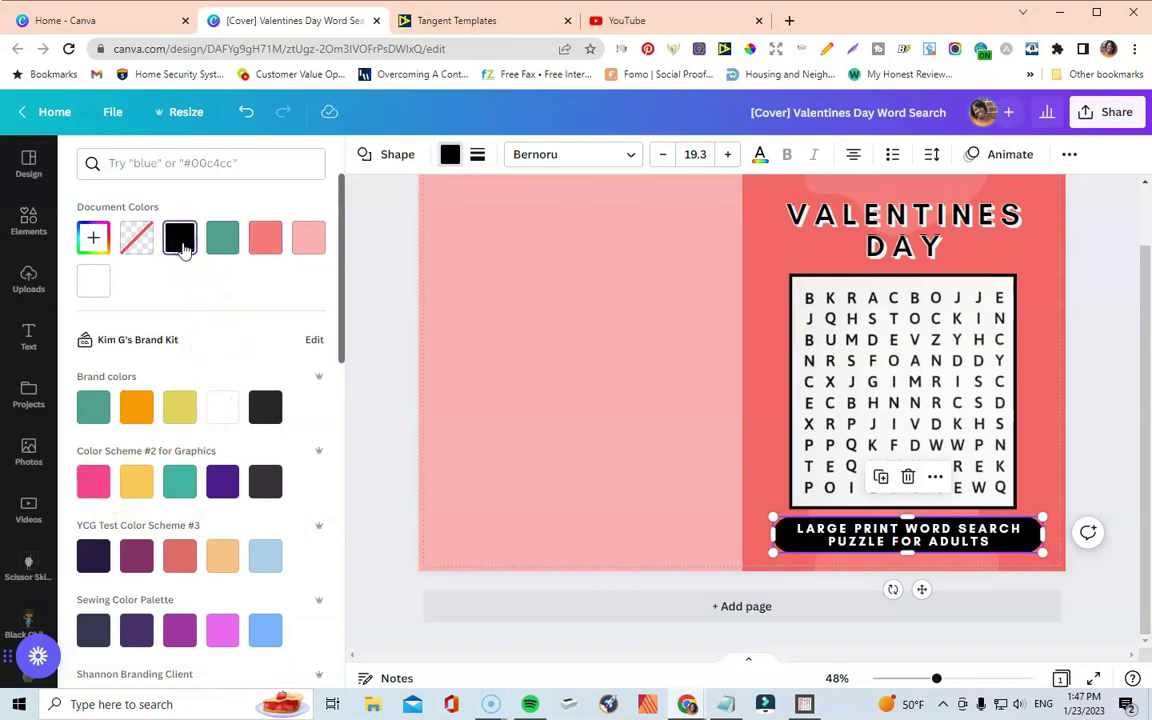
click(1125, 412)
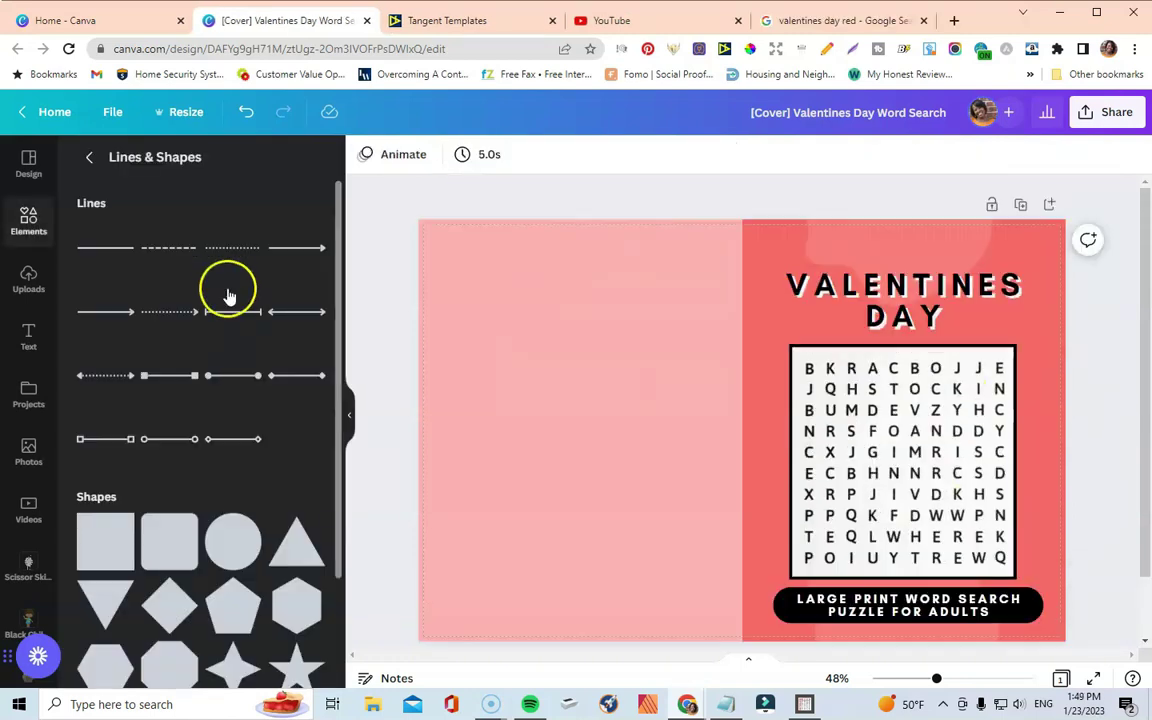
Enlarge the VALENTINES DAY heading above the puzzle to a font size of about 64.2.
click(89, 157)
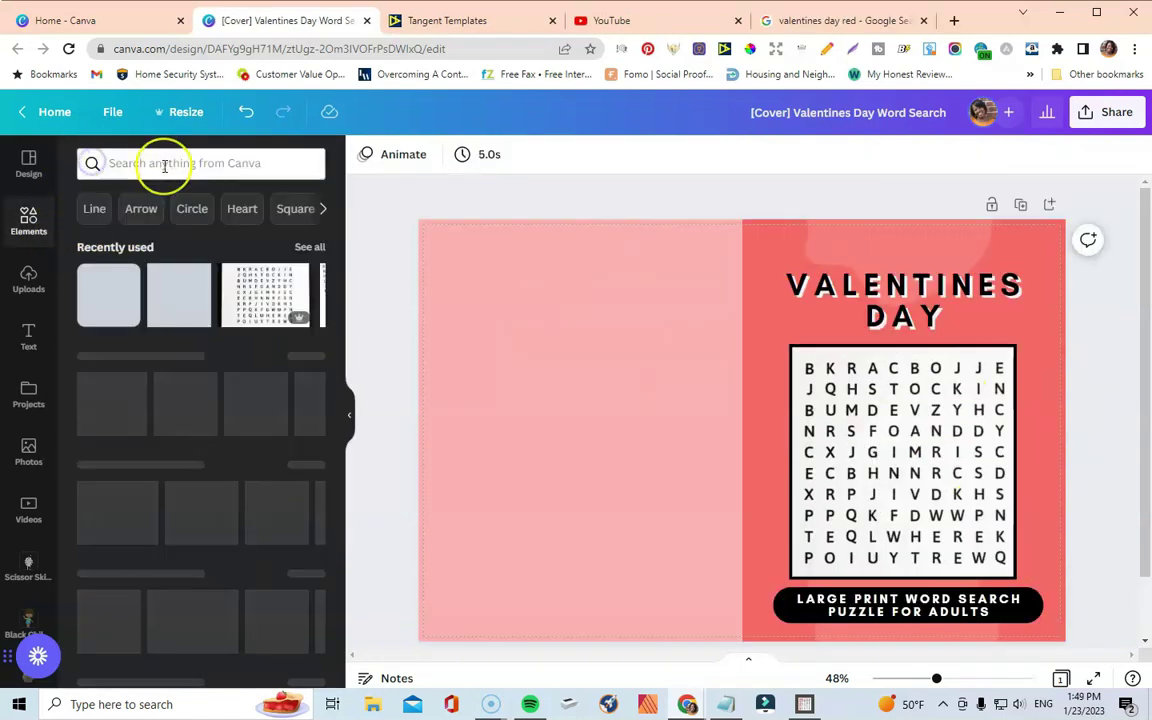
click(972, 312)
drag(1027, 269, 1035, 259)
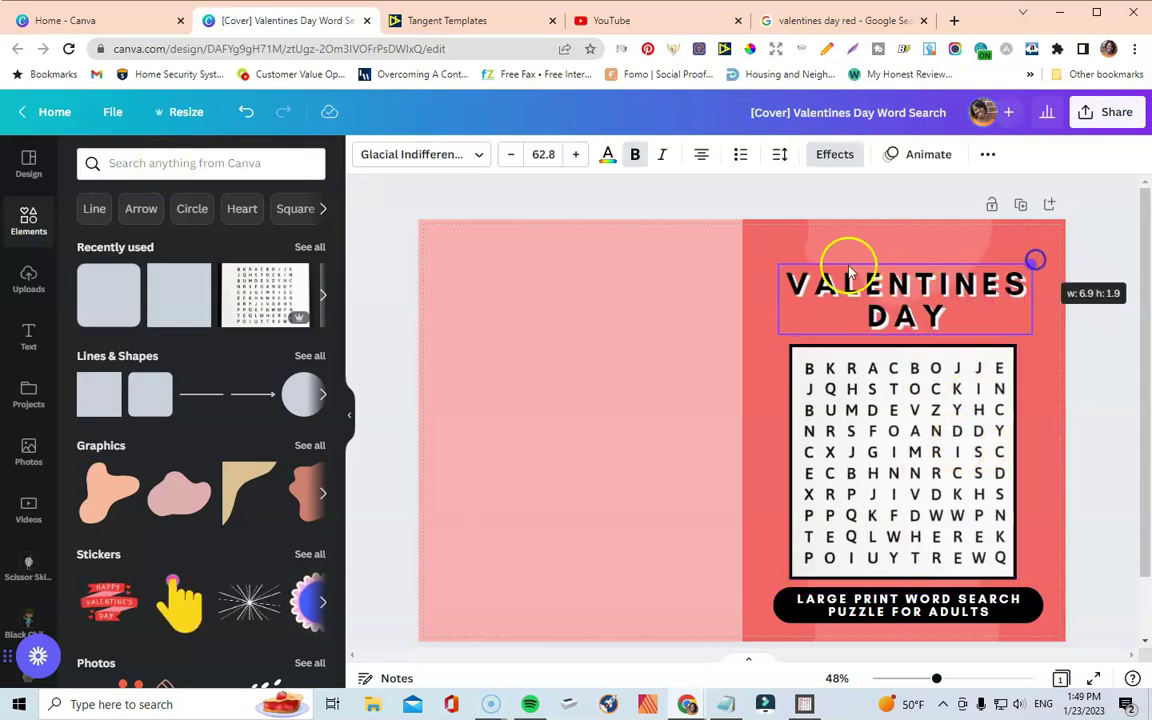
drag(779, 267, 776, 264)
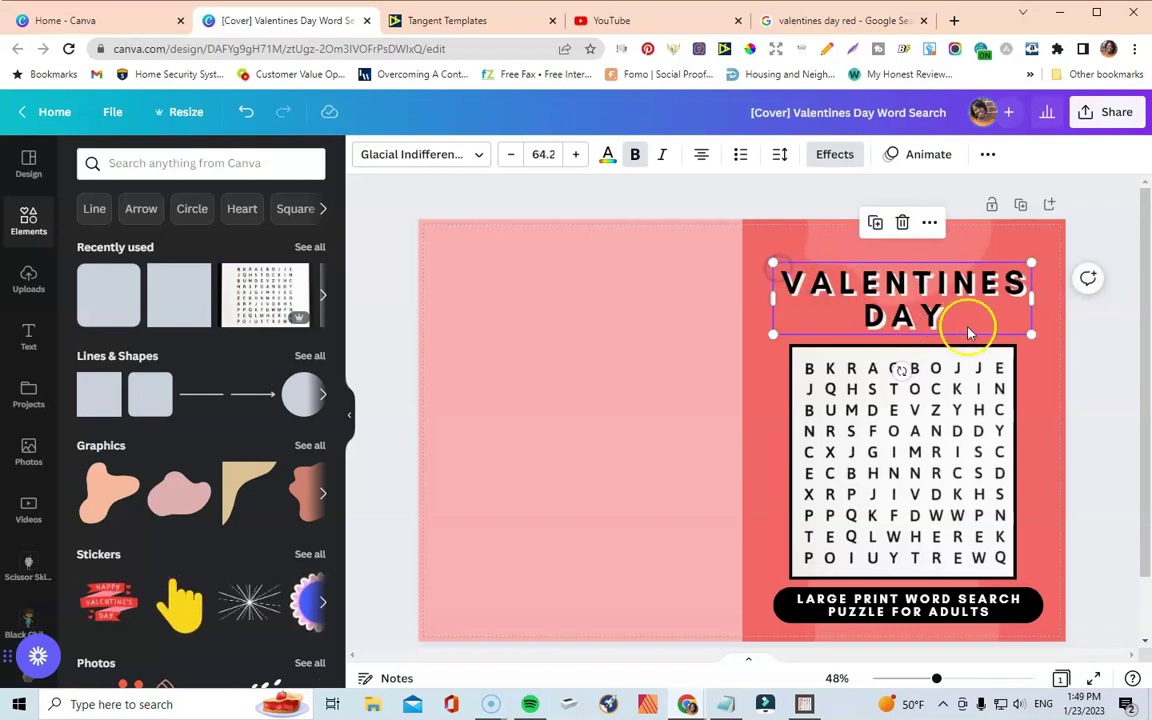
click(1077, 413)
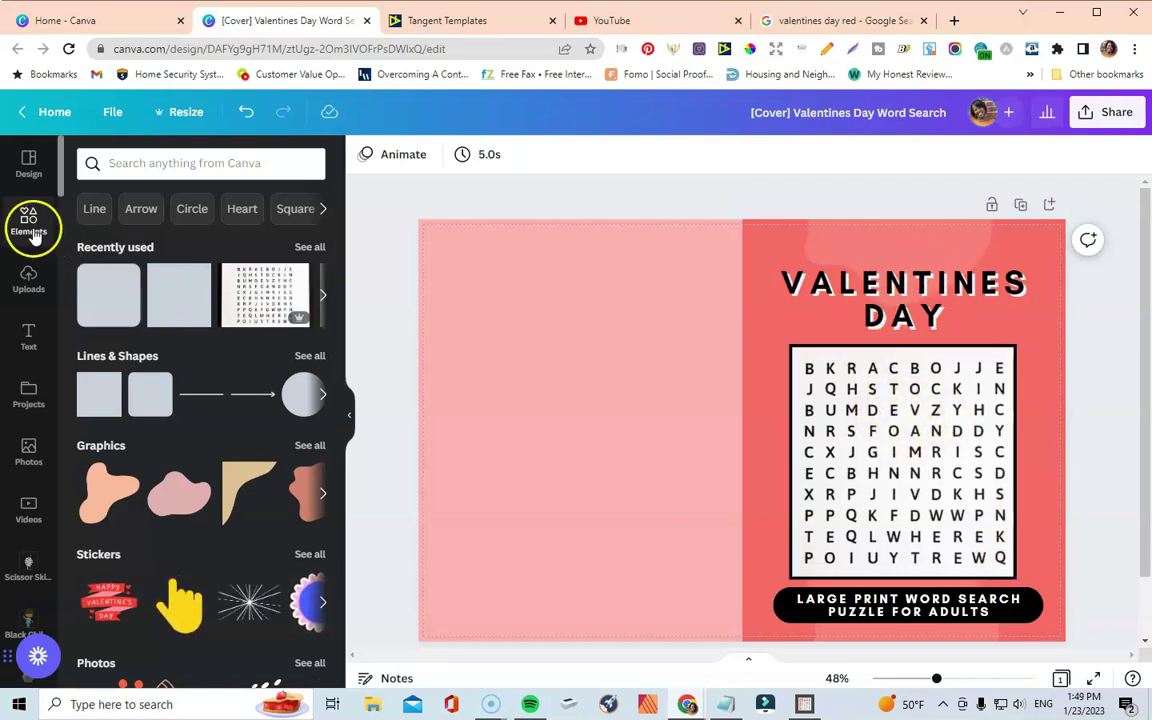
Search the elements for "watercolor valentines day" and show all matching graphics.
click(175, 164)
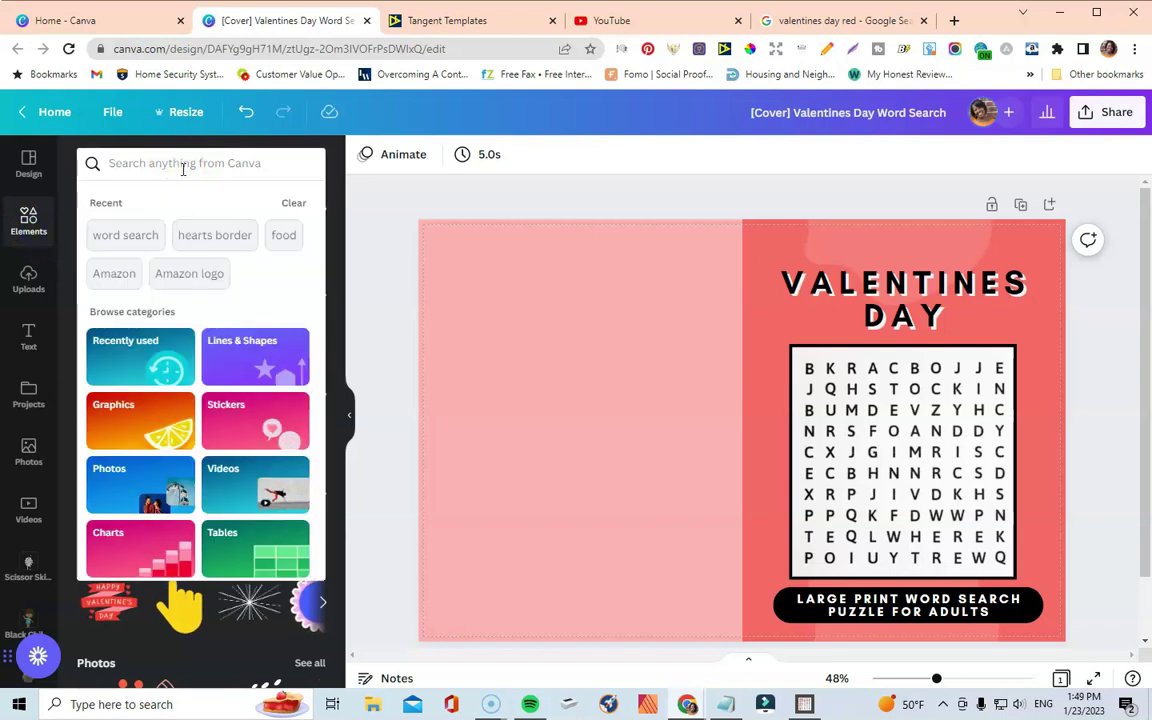
text(watercol)
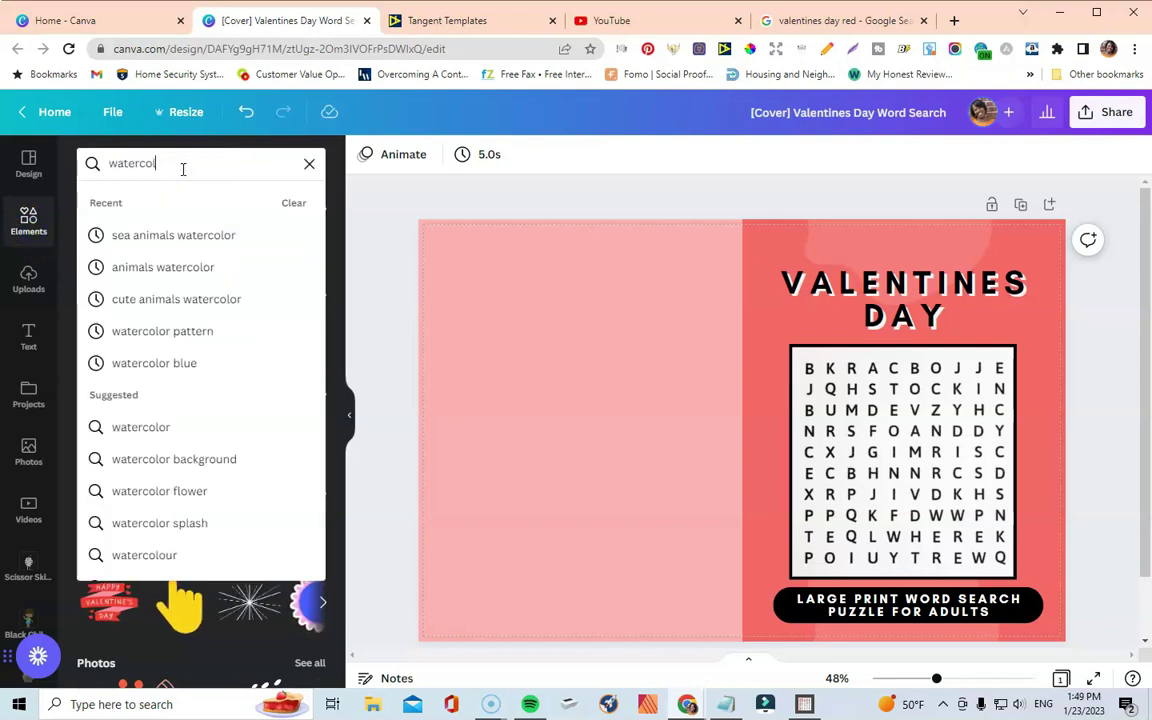
text(or cla)
key(BackSpace)
key(BackSpace)
key(BackSpace)
text(val)
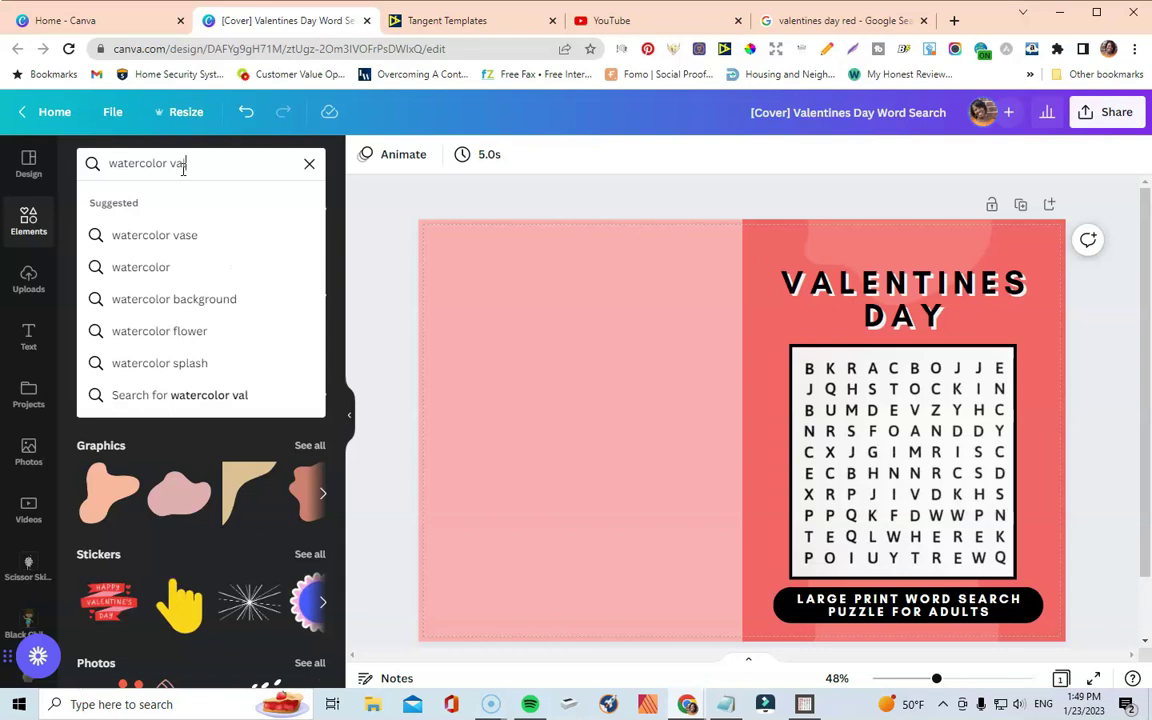
text(entines day)
key(Return)
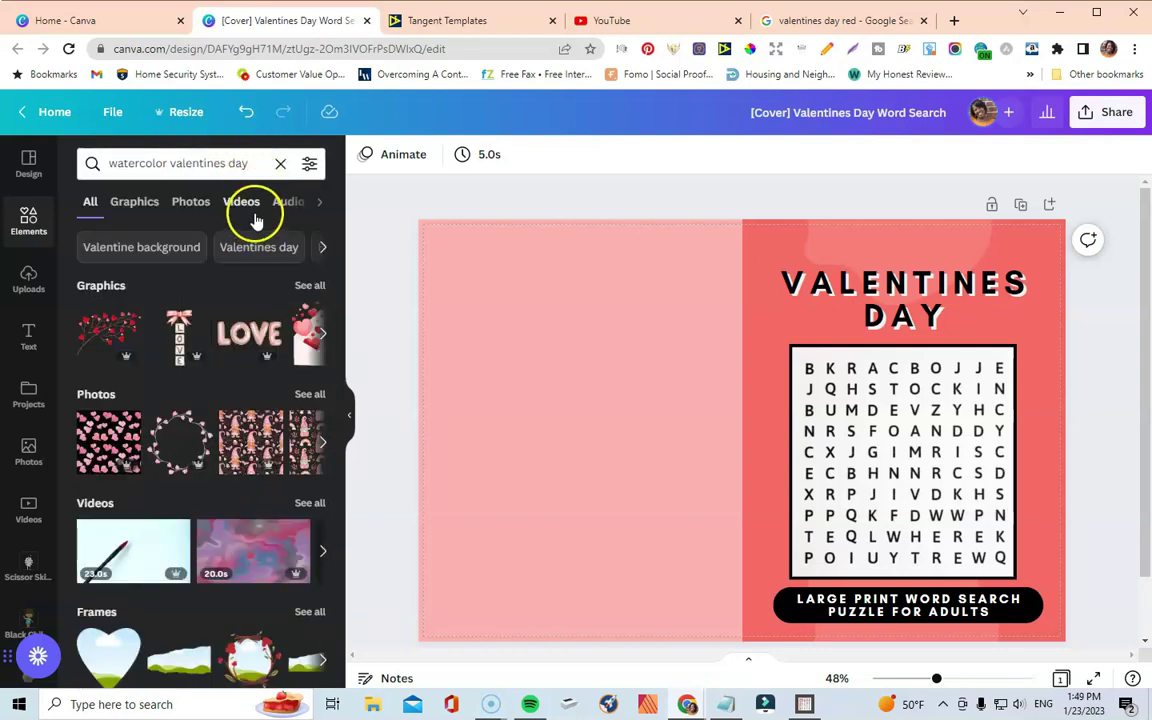
click(311, 287)
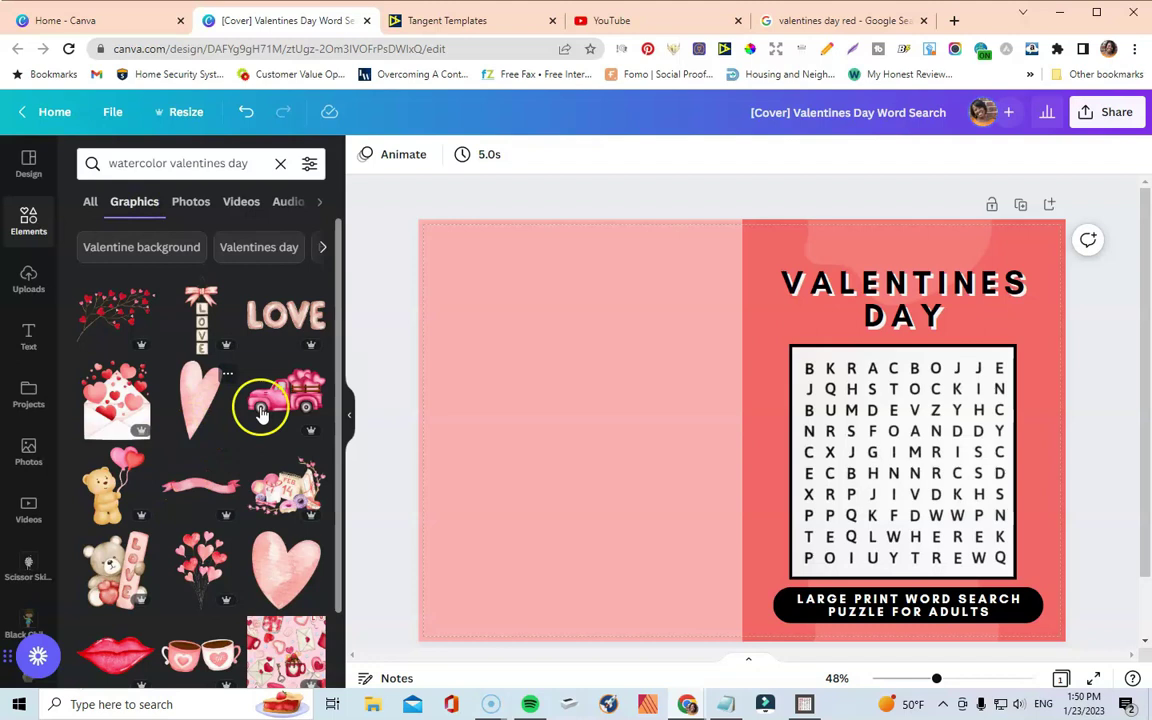
Add the teddy bear holding a pink heart to the front cover's lower-left corner and shrink it to about 3.4 by 4.1.
scroll(260, 410, down, 4)
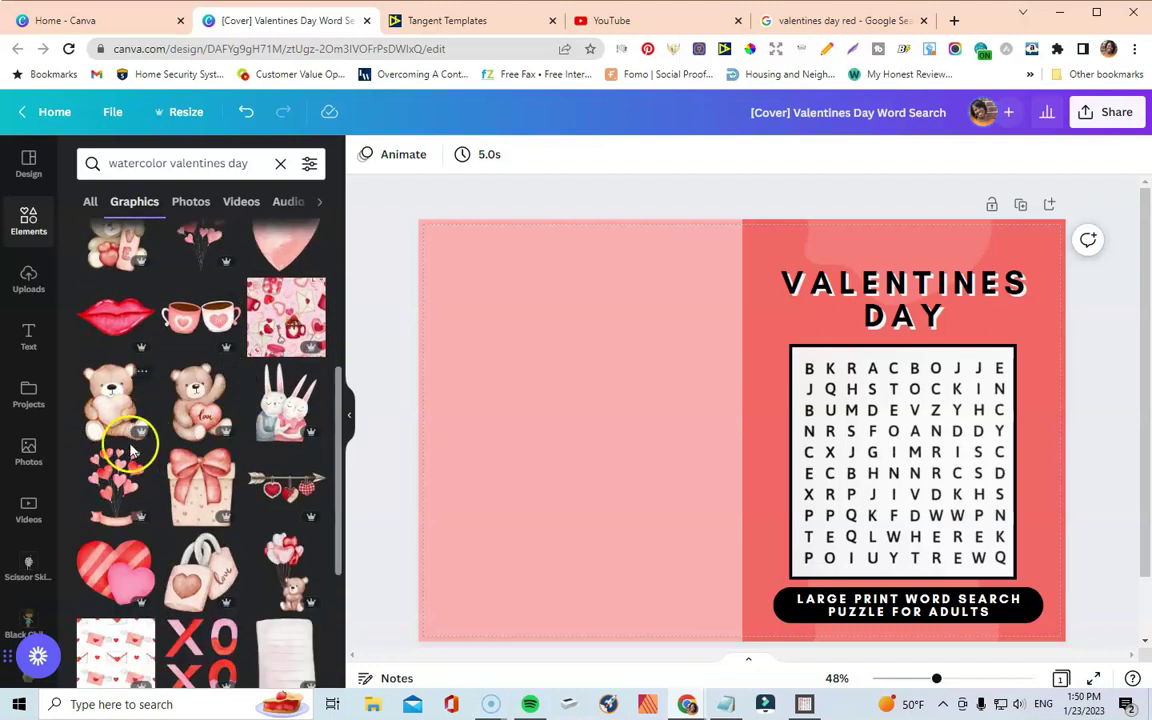
drag(879, 266, 738, 416)
drag(728, 522, 806, 584)
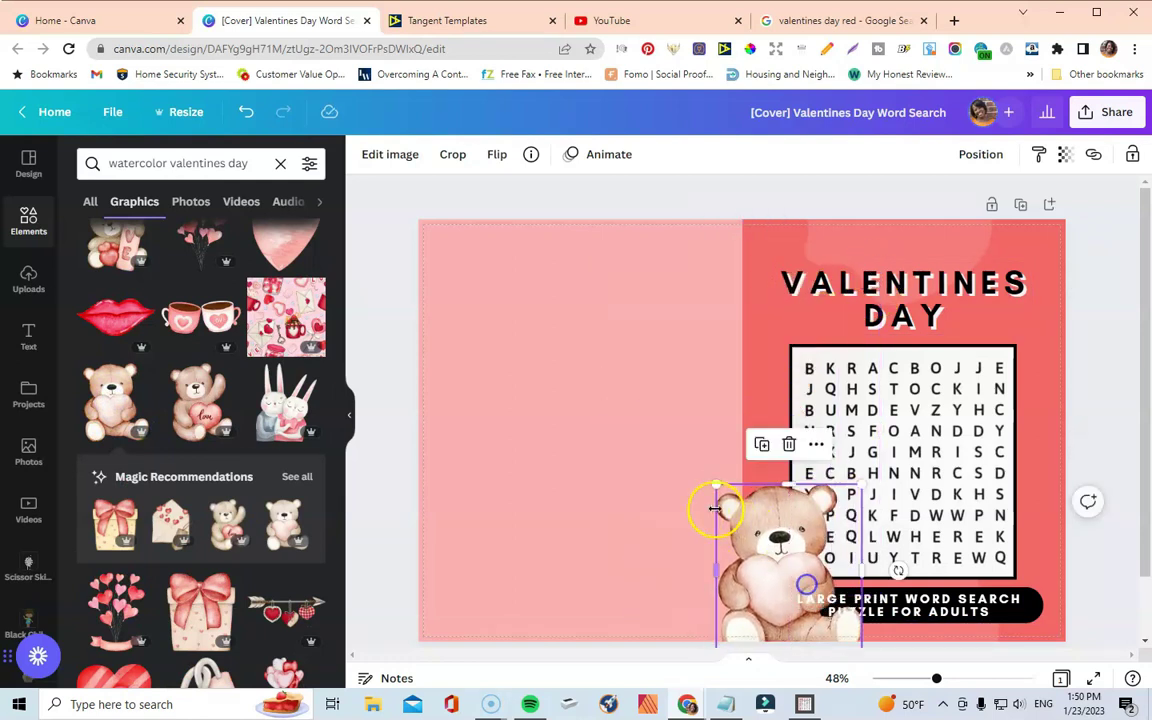
drag(716, 487, 736, 507)
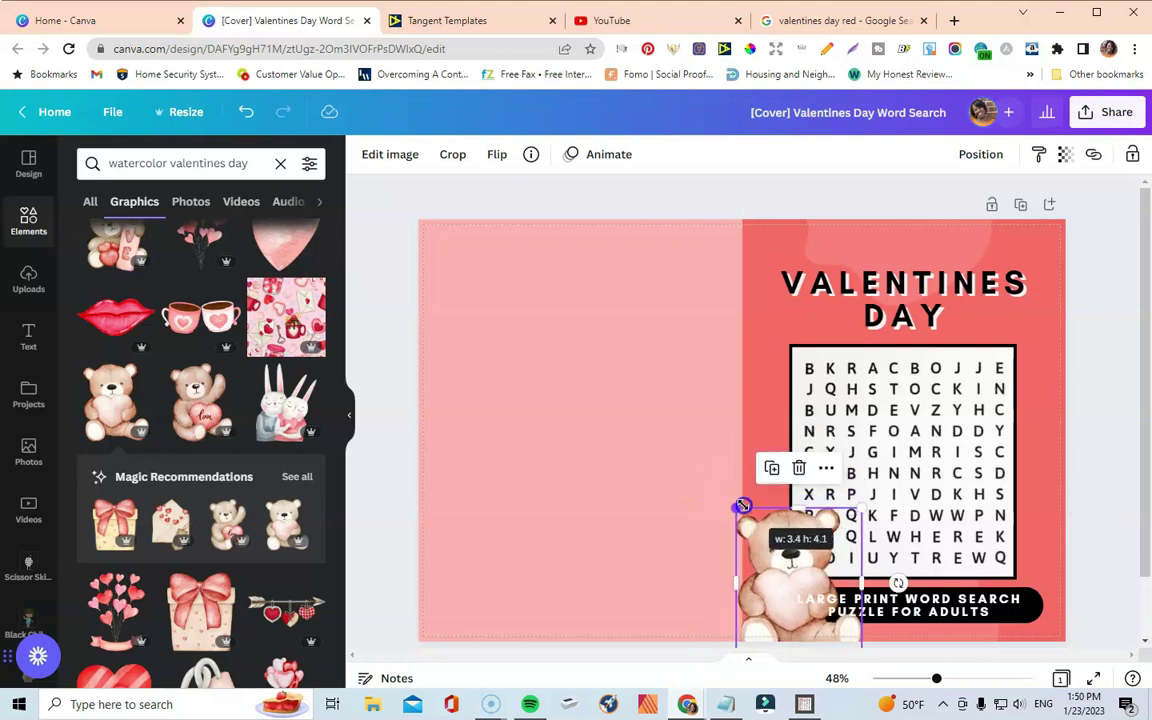
Replace the pink-heart teddy bear with the waving bear holding the "love" heart, placed over the front cover's lower-left corner.
drag(861, 505, 887, 491)
click(807, 449)
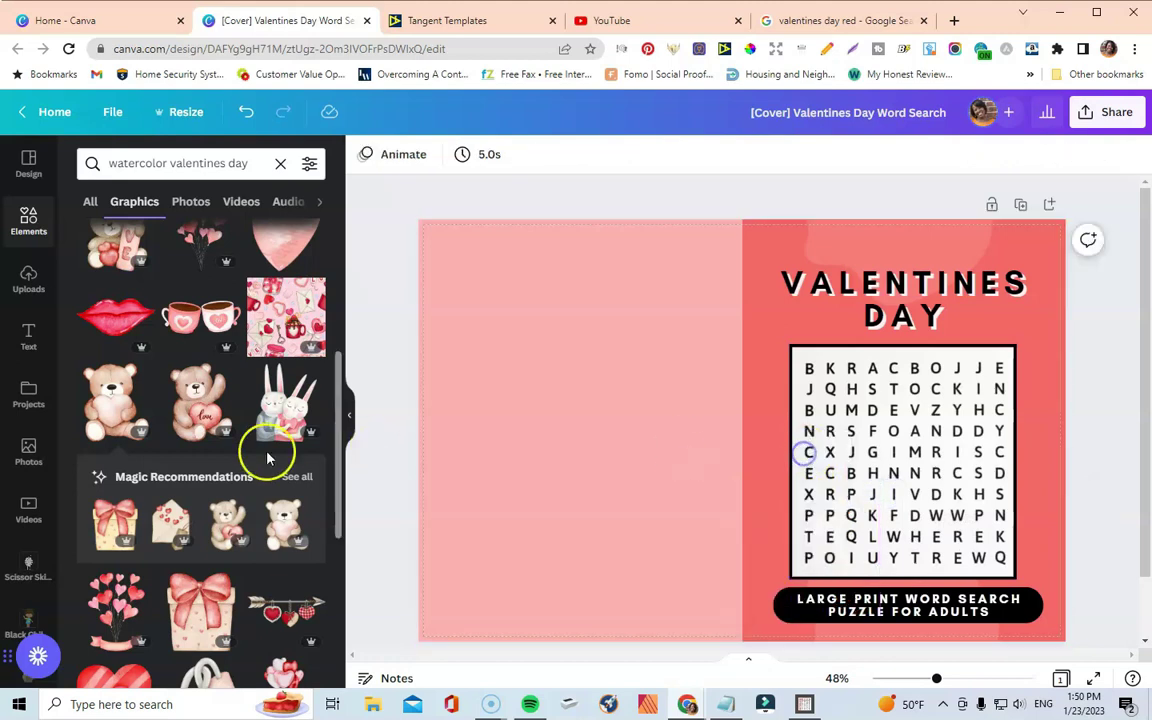
click(205, 412)
drag(636, 296, 758, 410)
drag(907, 421, 920, 463)
scroll(918, 424, down, 1)
drag(851, 442, 847, 435)
Send the waving teddy bear one layer backward behind the subtitle banner and shrink it to about 3.7 by 4.7.
click(980, 154)
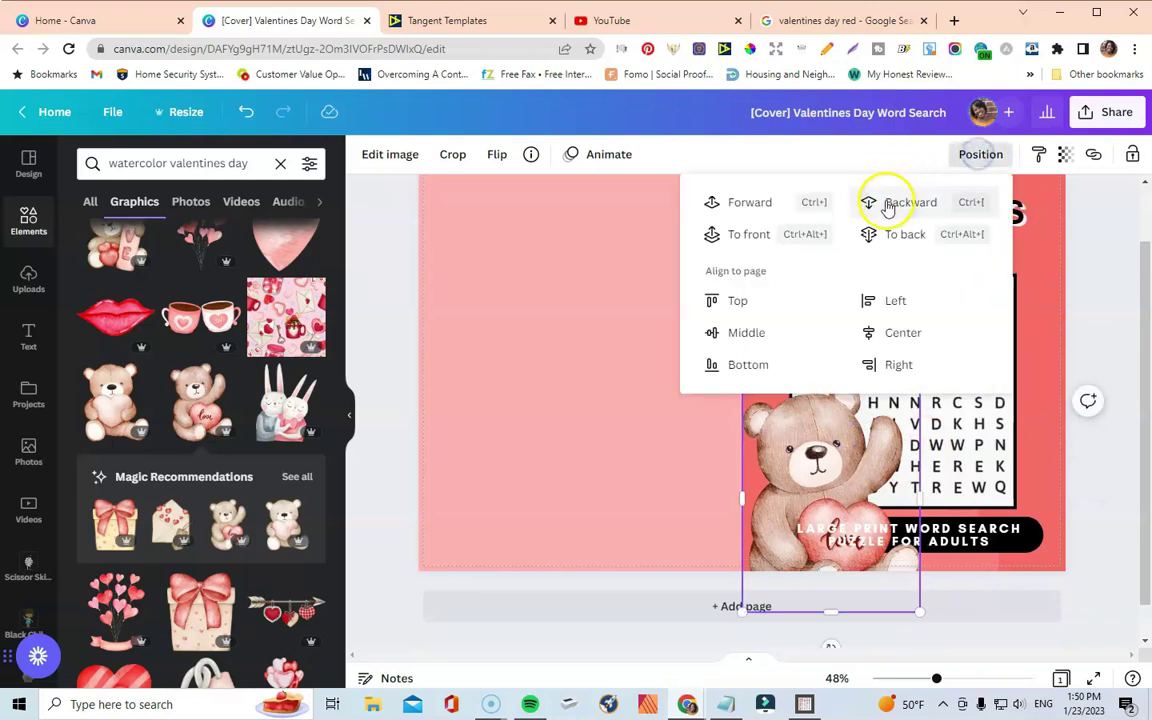
click(900, 204)
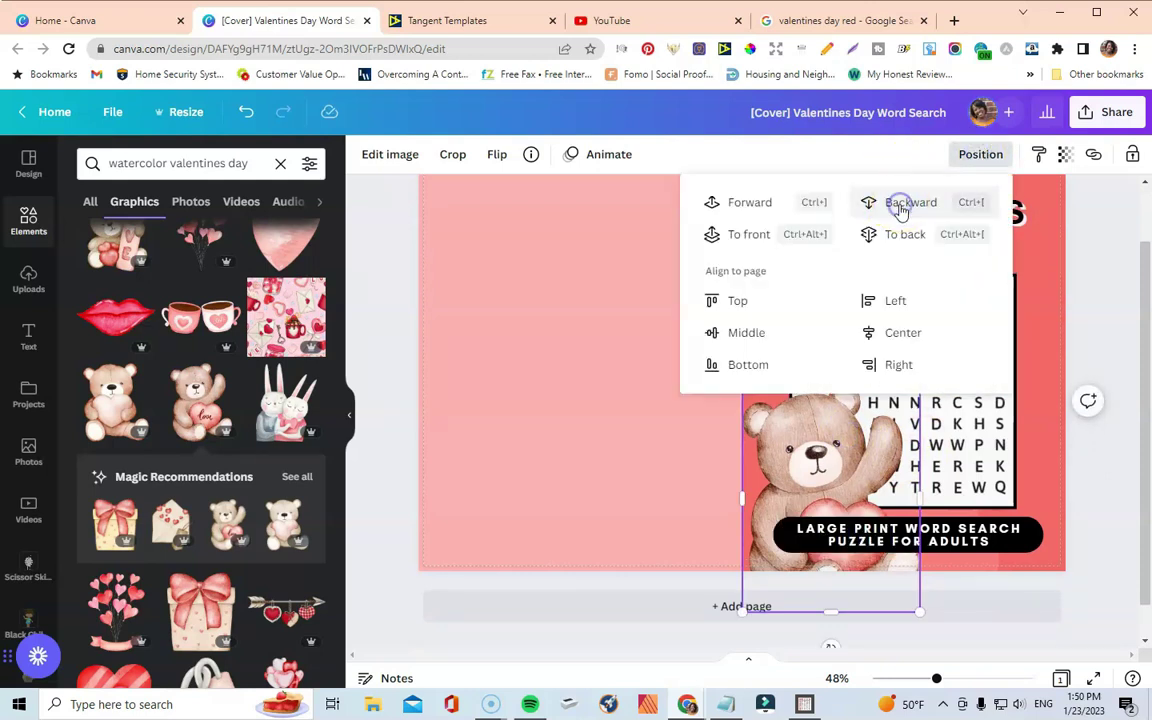
click(1094, 481)
drag(915, 607, 871, 558)
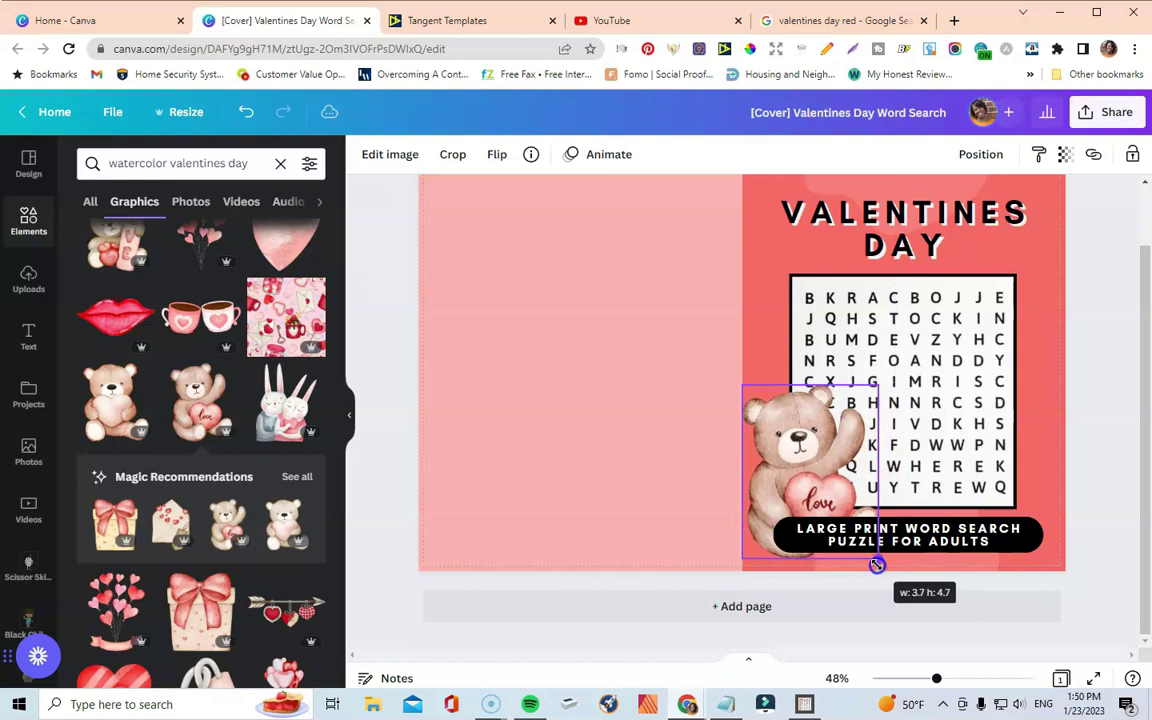
drag(791, 442, 787, 438)
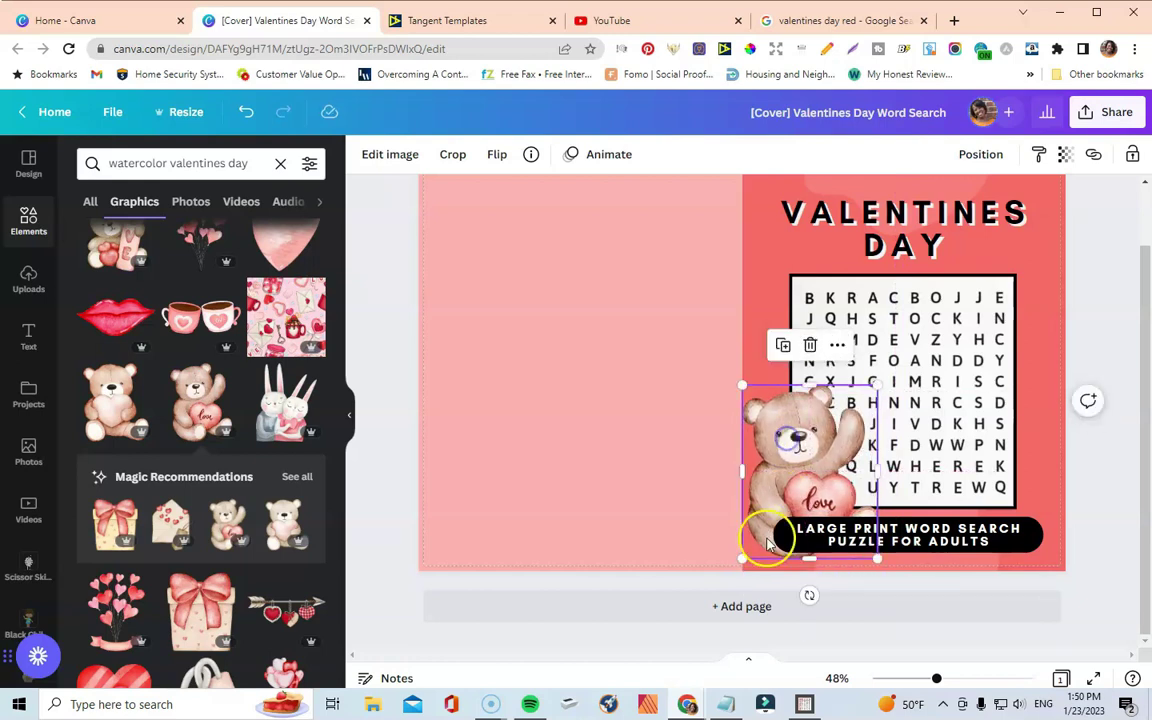
click(1069, 500)
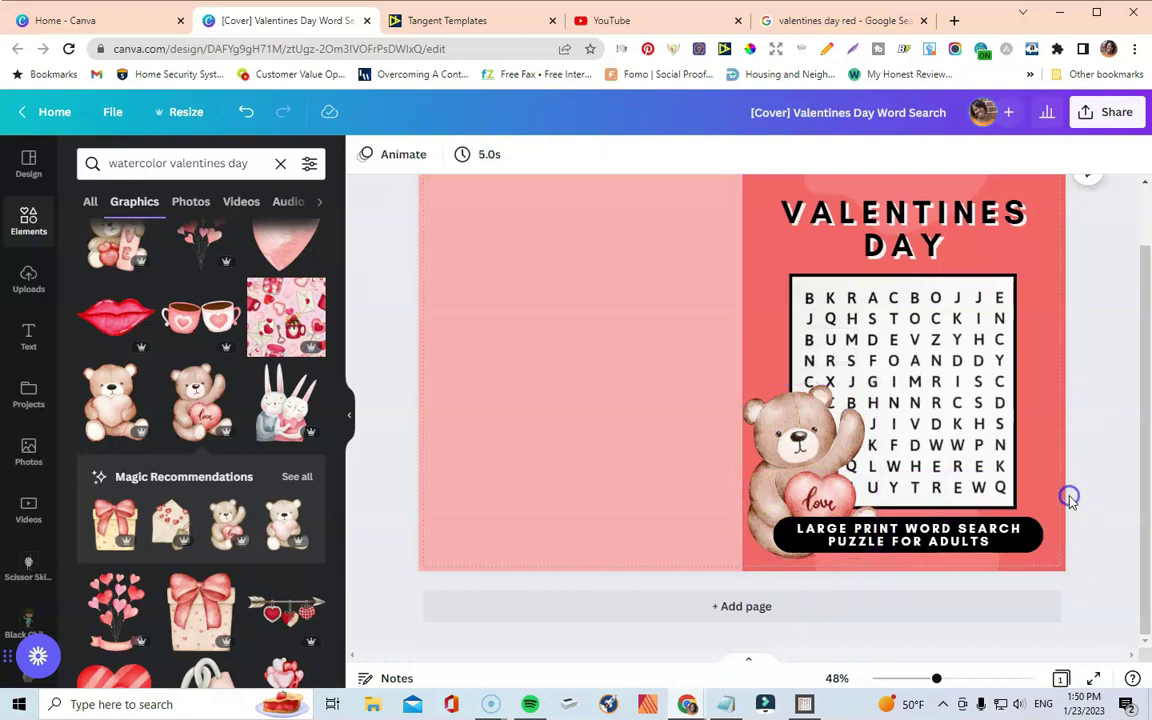
Add the red watercolor bow, shrink it to about 3.1 by 2.9, and move it over the puzzle's upper-right corner.
scroll(237, 437, down, 4)
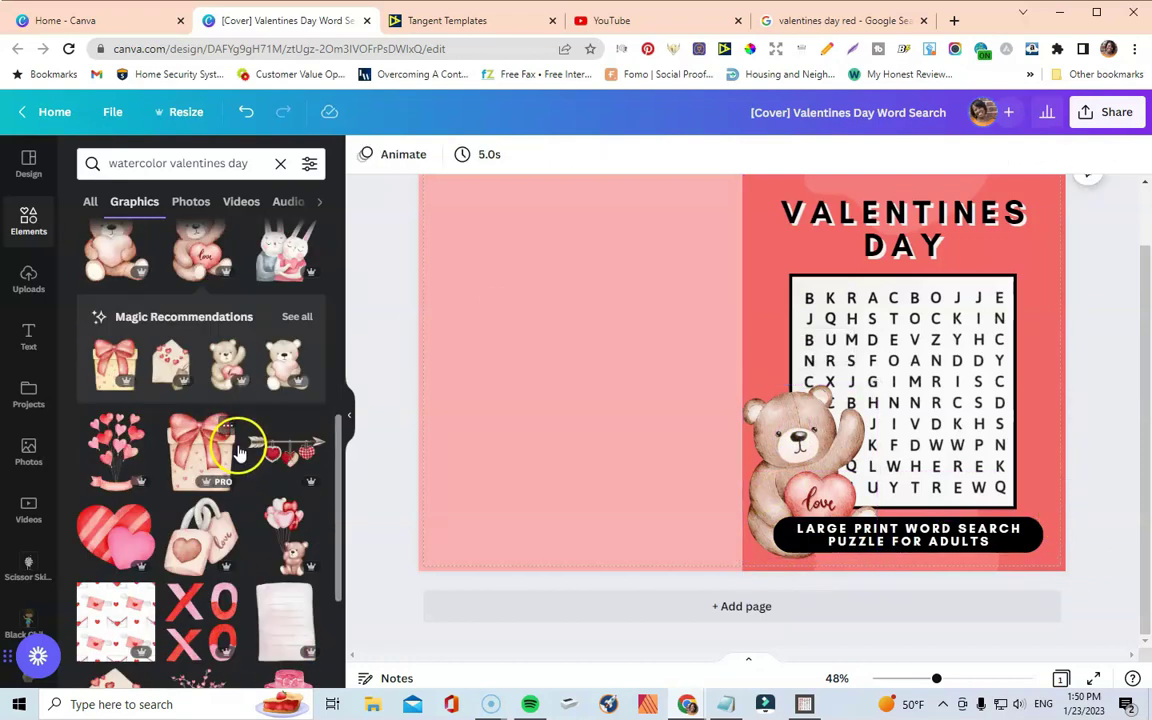
scroll(200, 495, down, 2)
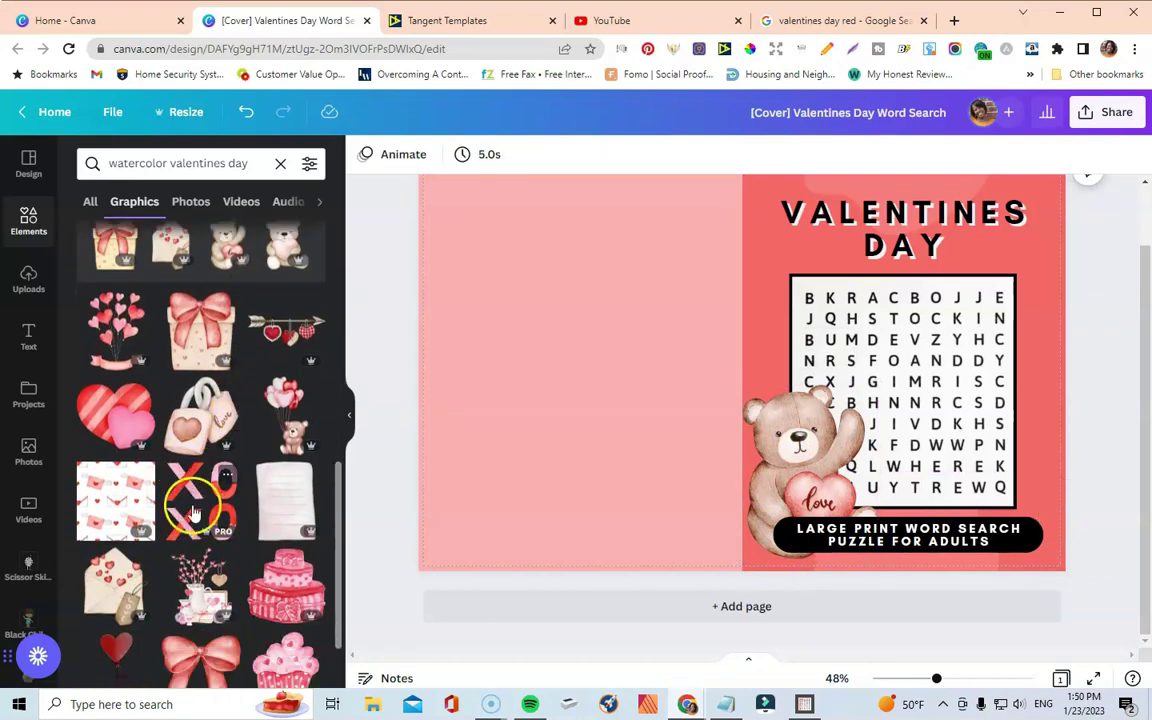
scroll(205, 505, down, 1)
click(200, 465)
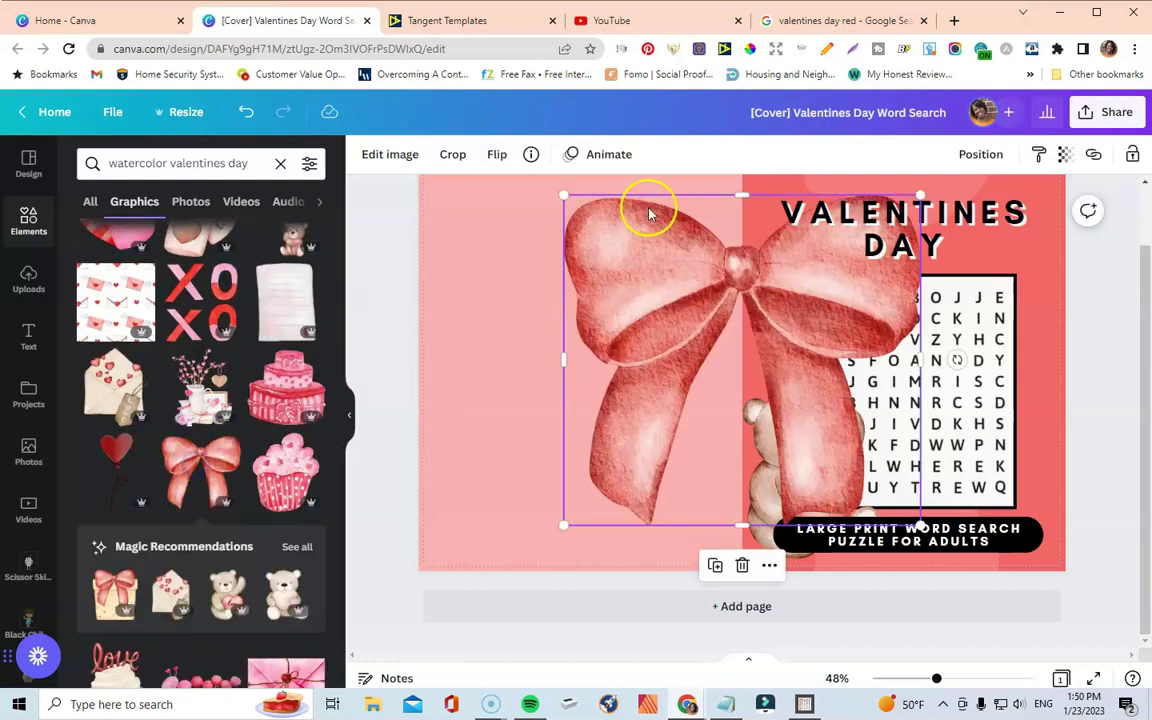
drag(564, 194, 806, 421)
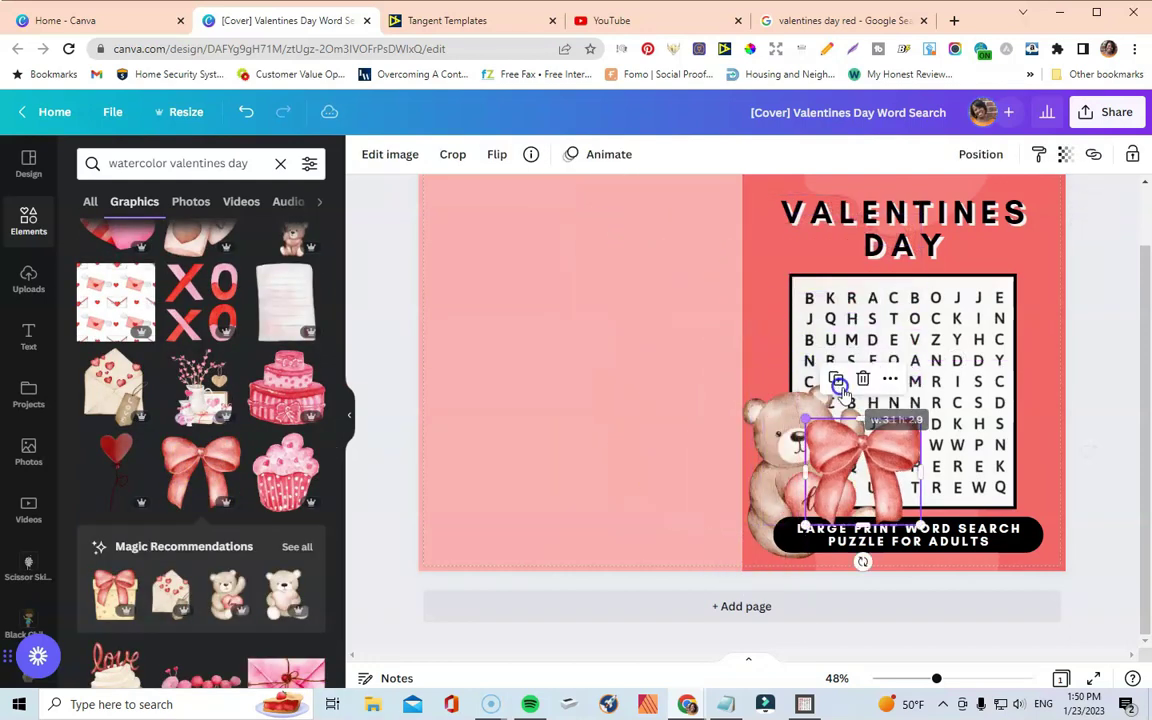
drag(876, 445, 1010, 266)
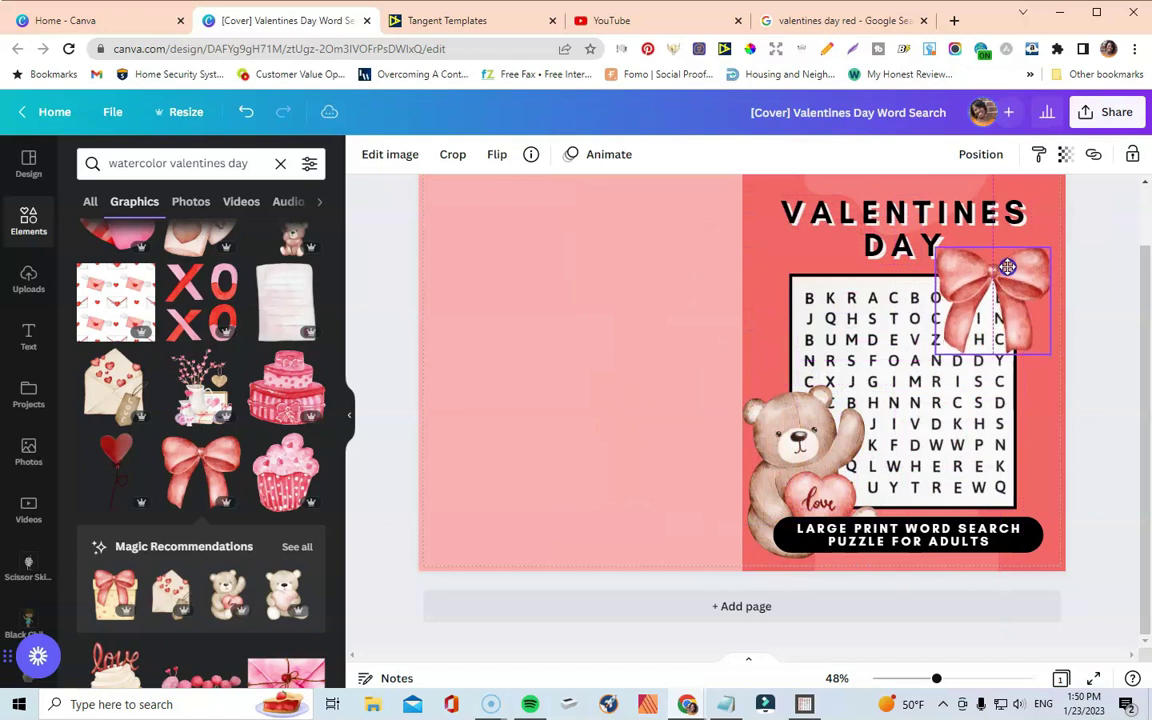
Scale the bow down further and fit it on the upper-right corner of the puzzle frame.
drag(944, 351, 985, 325)
drag(1036, 270, 1022, 279)
drag(966, 329, 959, 333)
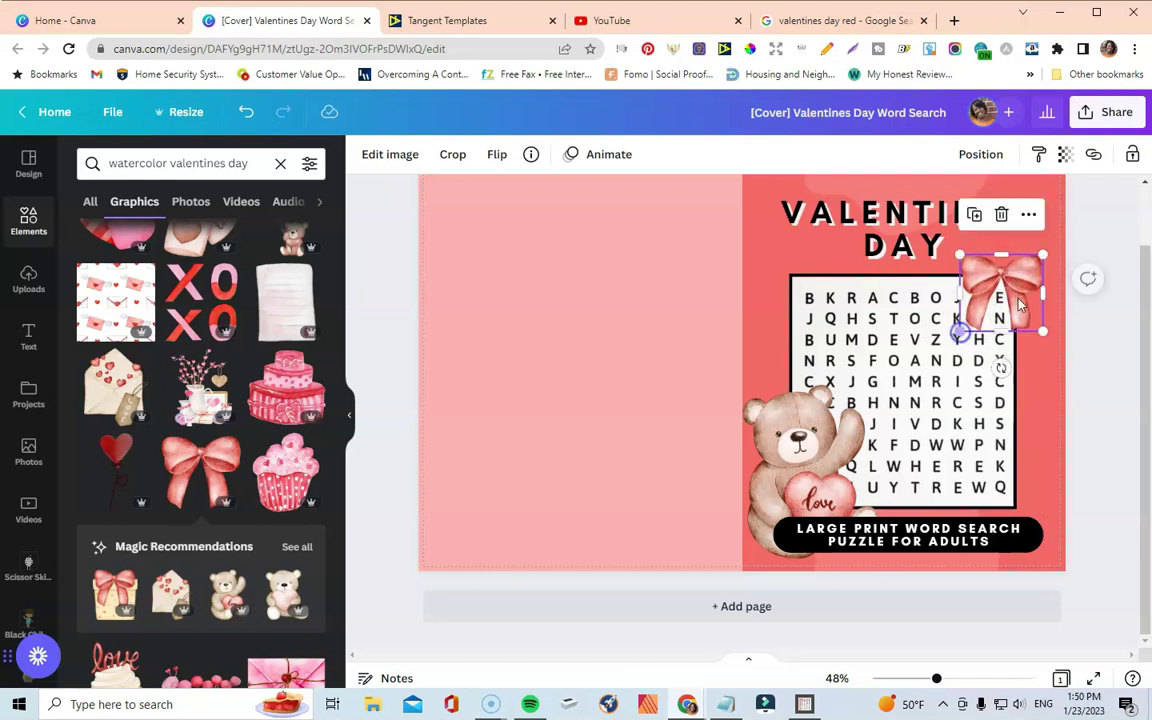
click(1075, 334)
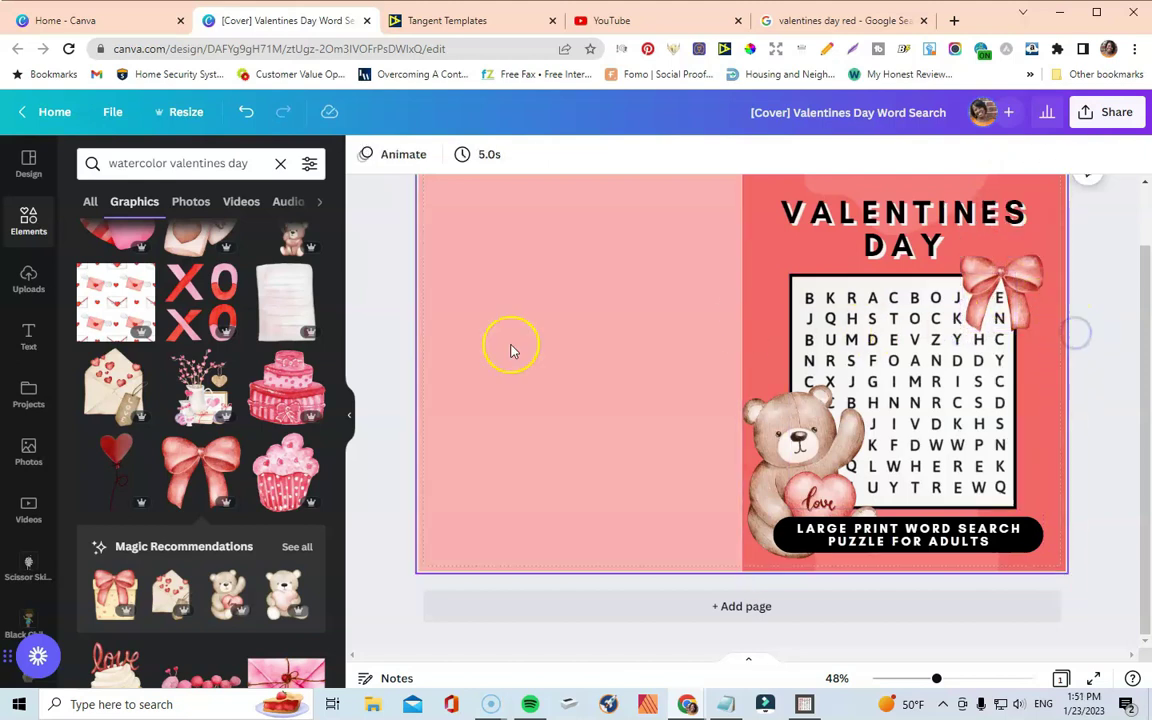
scroll(215, 478, down, 3)
scroll(222, 482, down, 1)
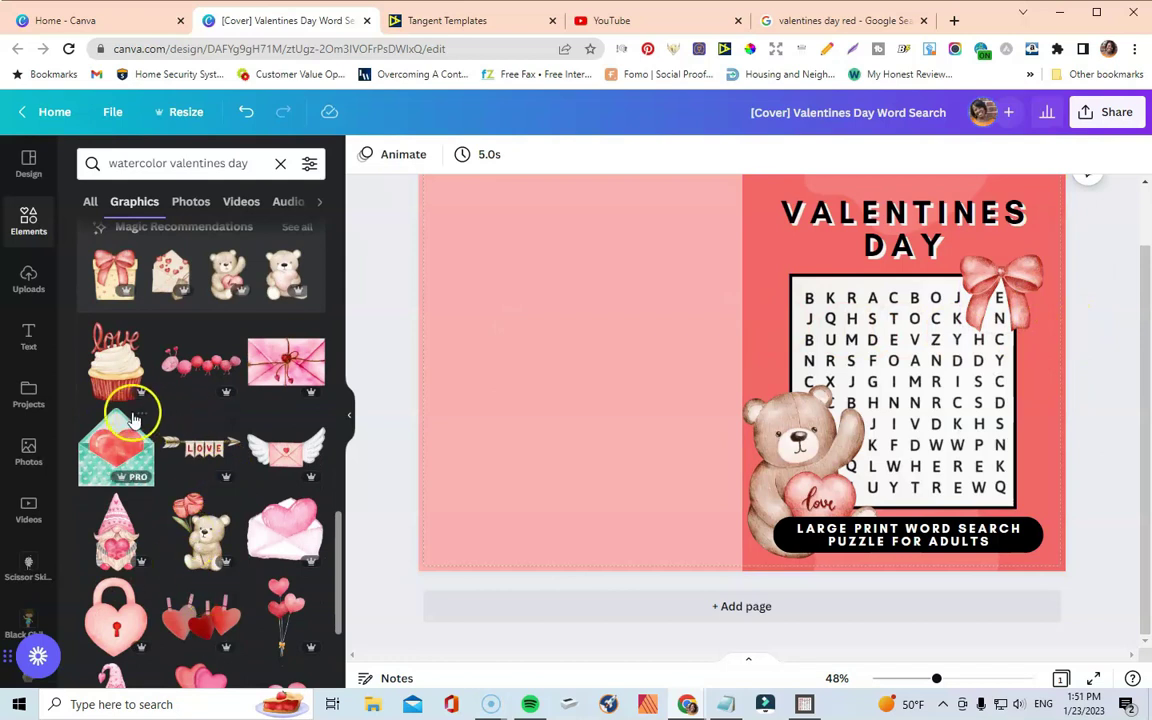
scroll(190, 476, down, 3)
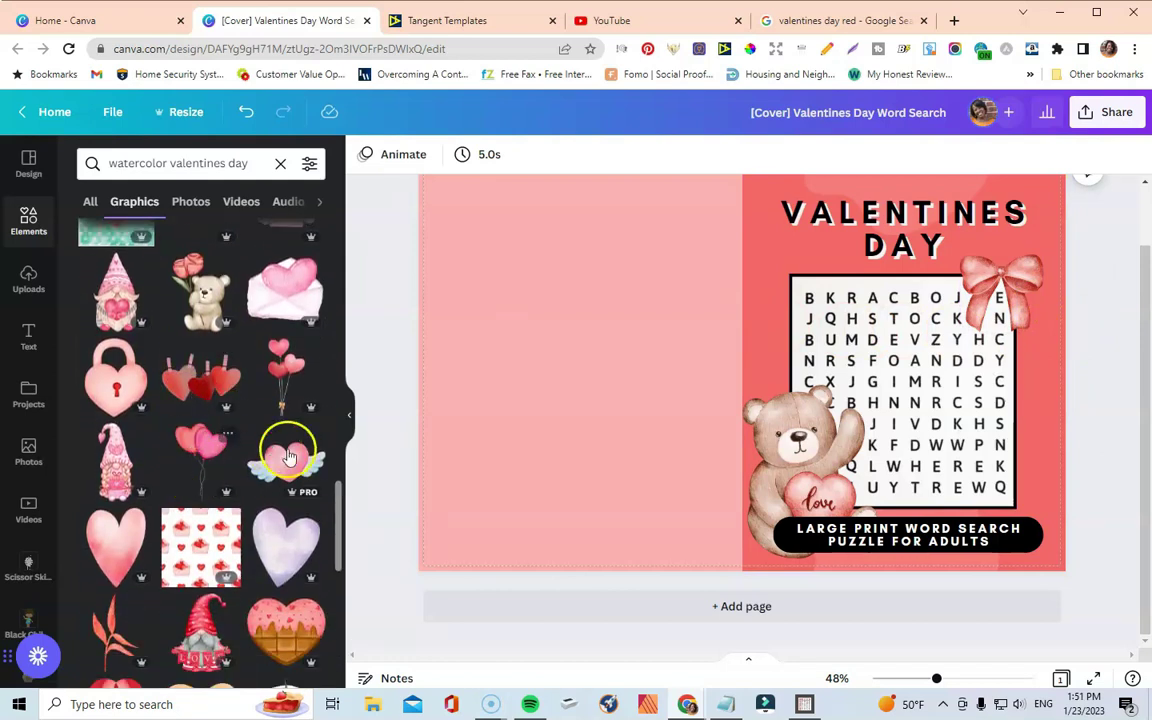
click(310, 485)
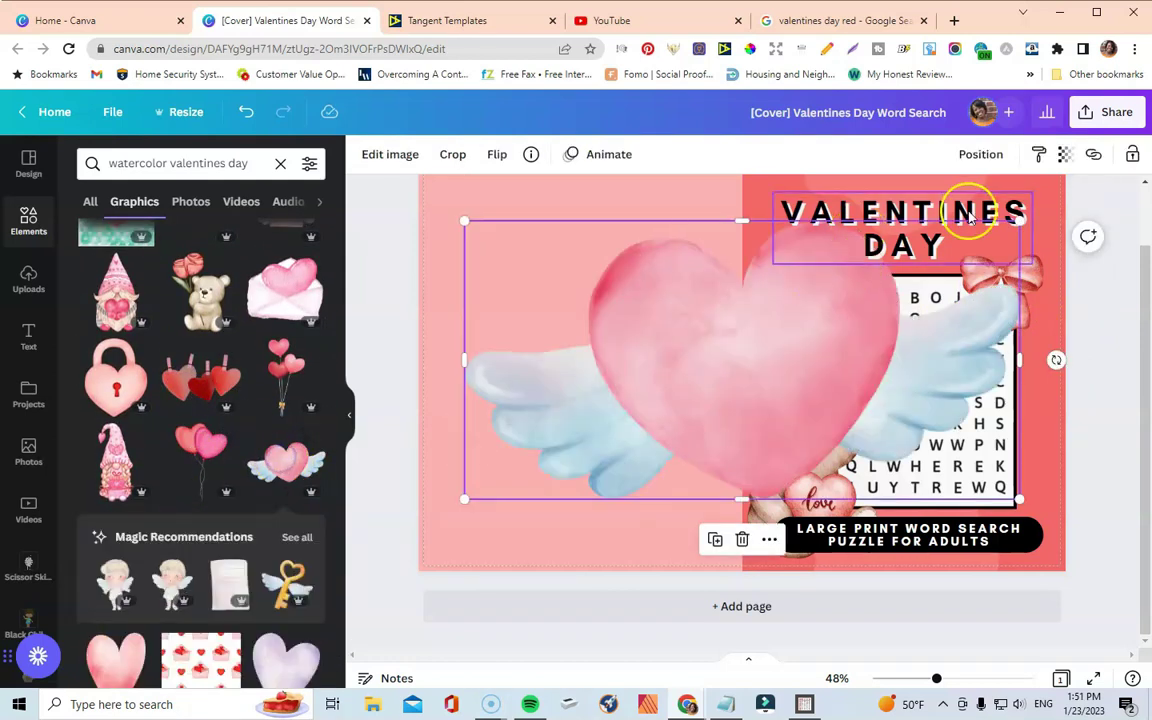
drag(1025, 215, 630, 406)
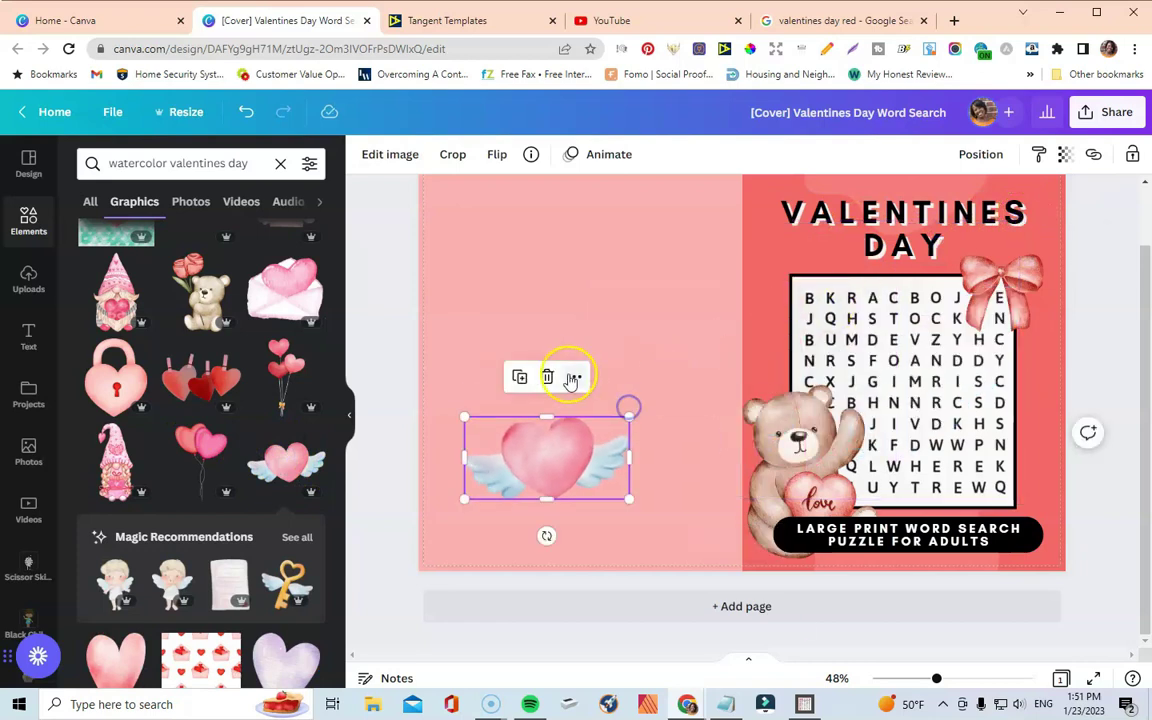
click(545, 378)
Add the red-hatted gnome holding the LOVE banner, set it on the back cover, and delete the teddy bear.
scroll(219, 406, down, 3)
scroll(224, 419, down, 2)
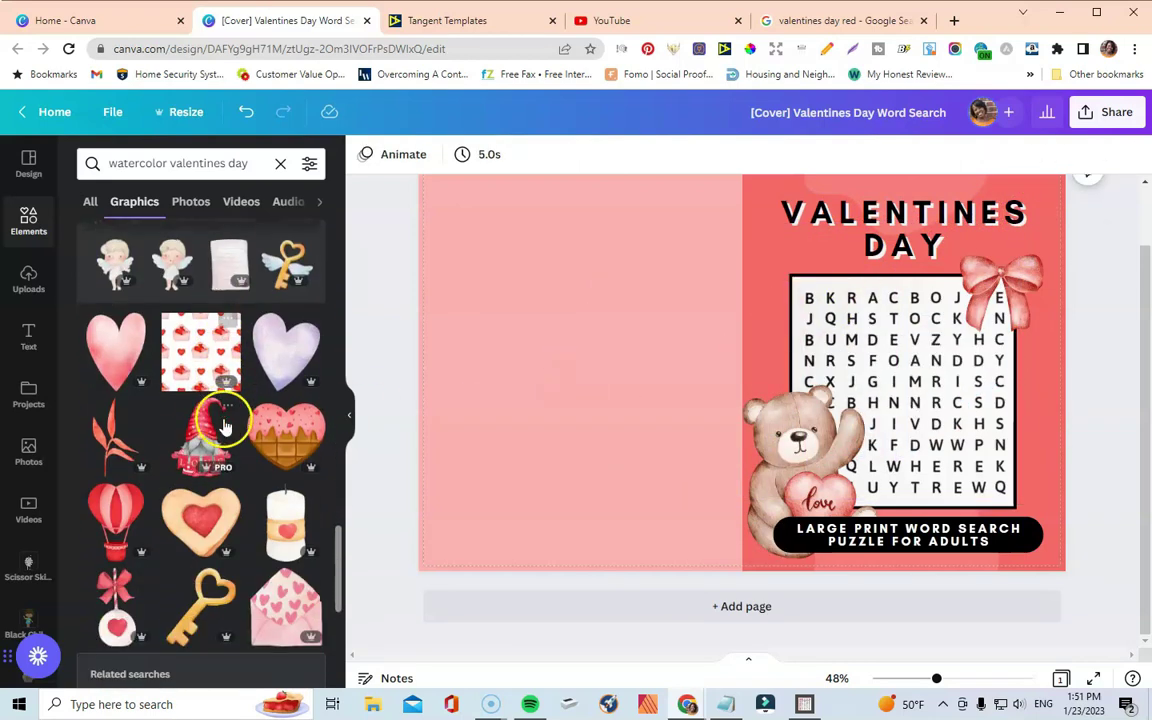
click(196, 372)
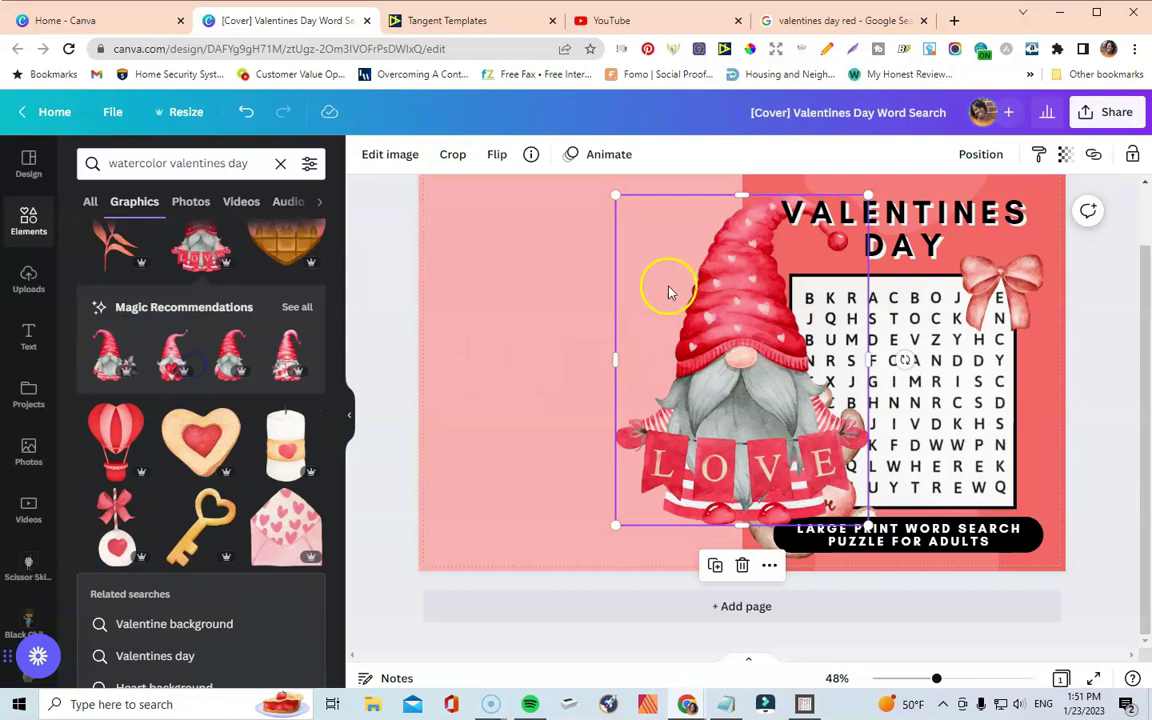
drag(765, 343, 590, 358)
click(823, 416)
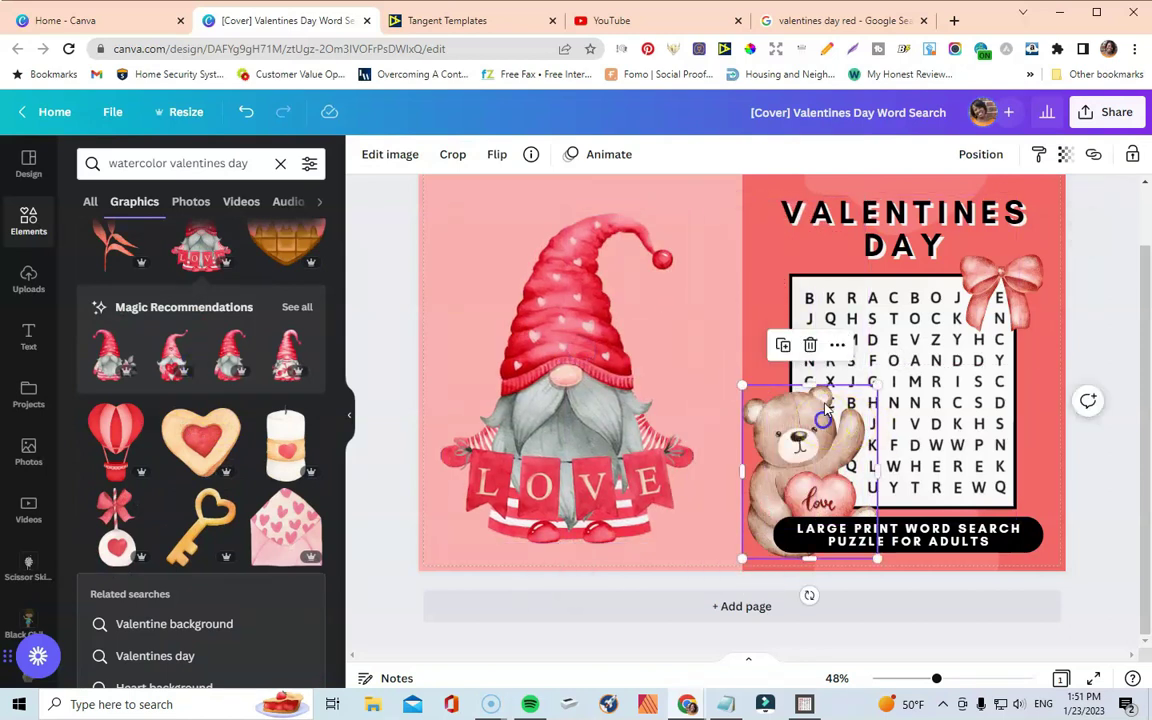
click(811, 347)
Shrink the LOVE gnome and place it over the puzzle's lower-left corner, just above the subtitle banner.
click(540, 381)
drag(440, 214, 562, 370)
drag(606, 442, 784, 427)
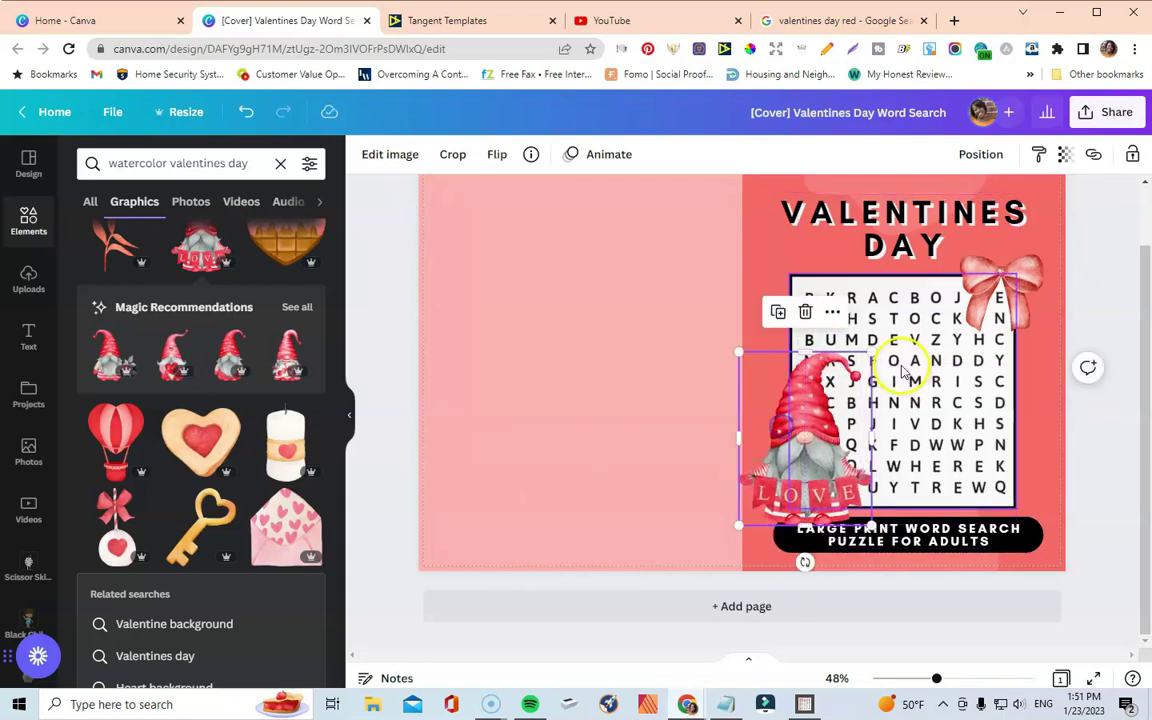
mouse_move(870, 352)
mouse_down()
mouse_move(890, 347)
mouse_move(876, 353)
mouse_up()
Delete the bow from the puzzle's corner and browse all graphics recommended for the LOVE gnome.
click(1035, 303)
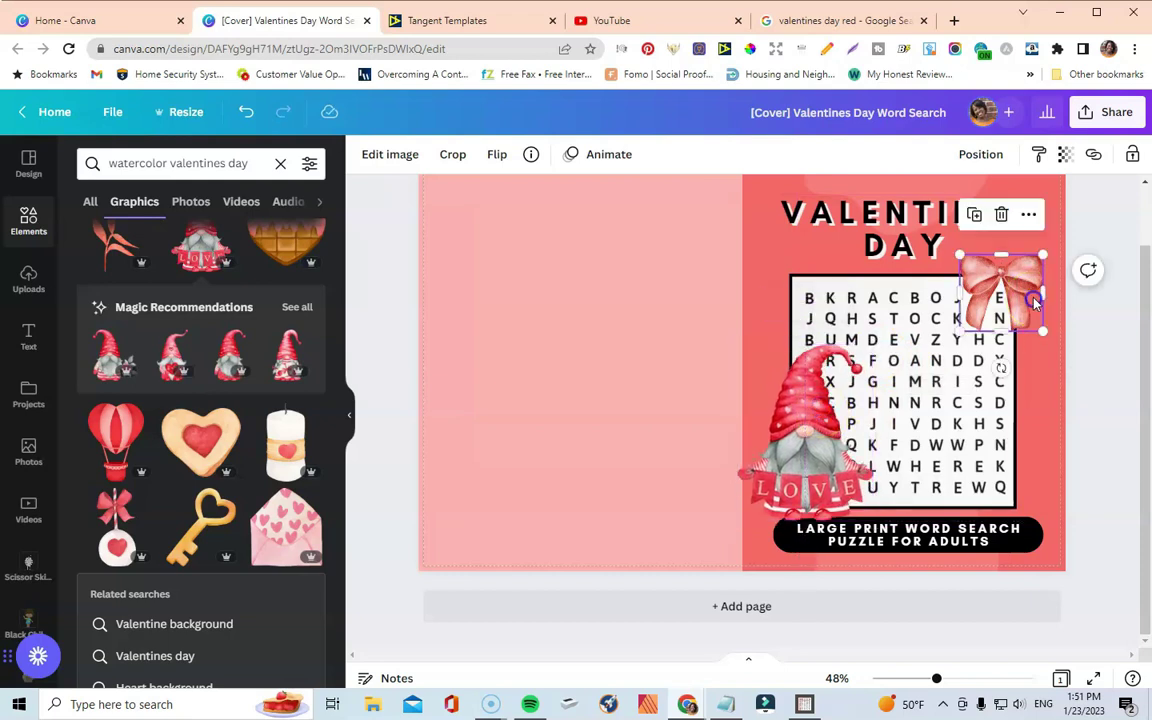
click(1001, 214)
click(297, 309)
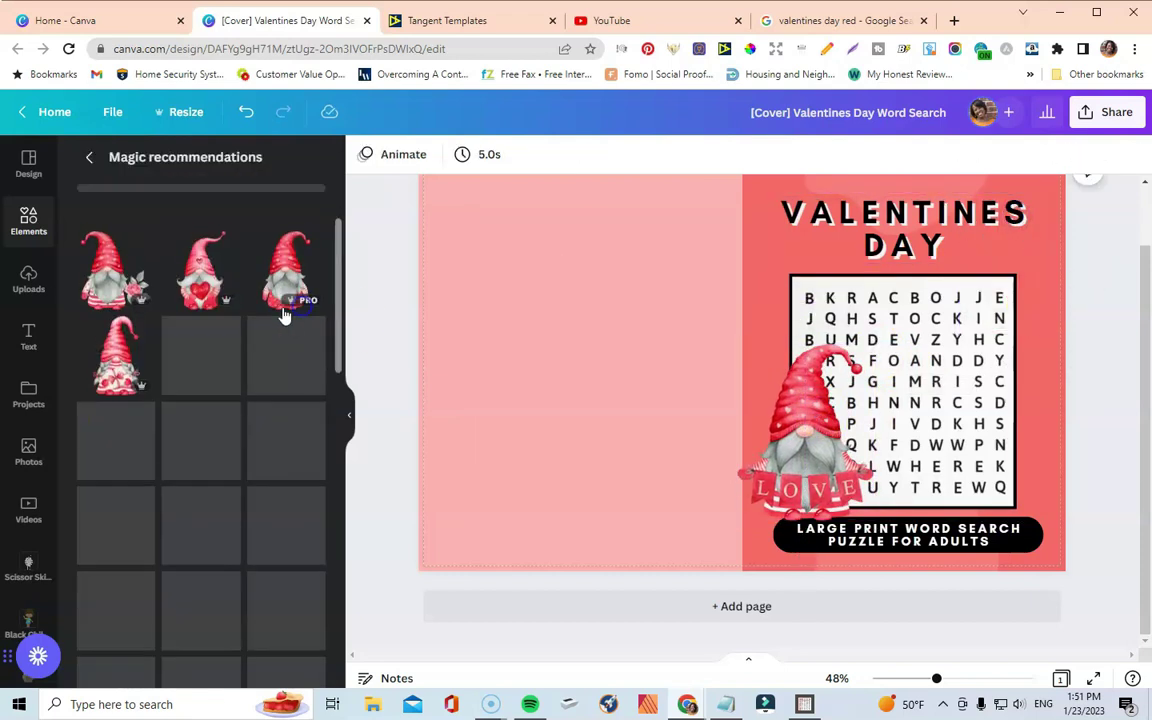
scroll(226, 511, down, 2)
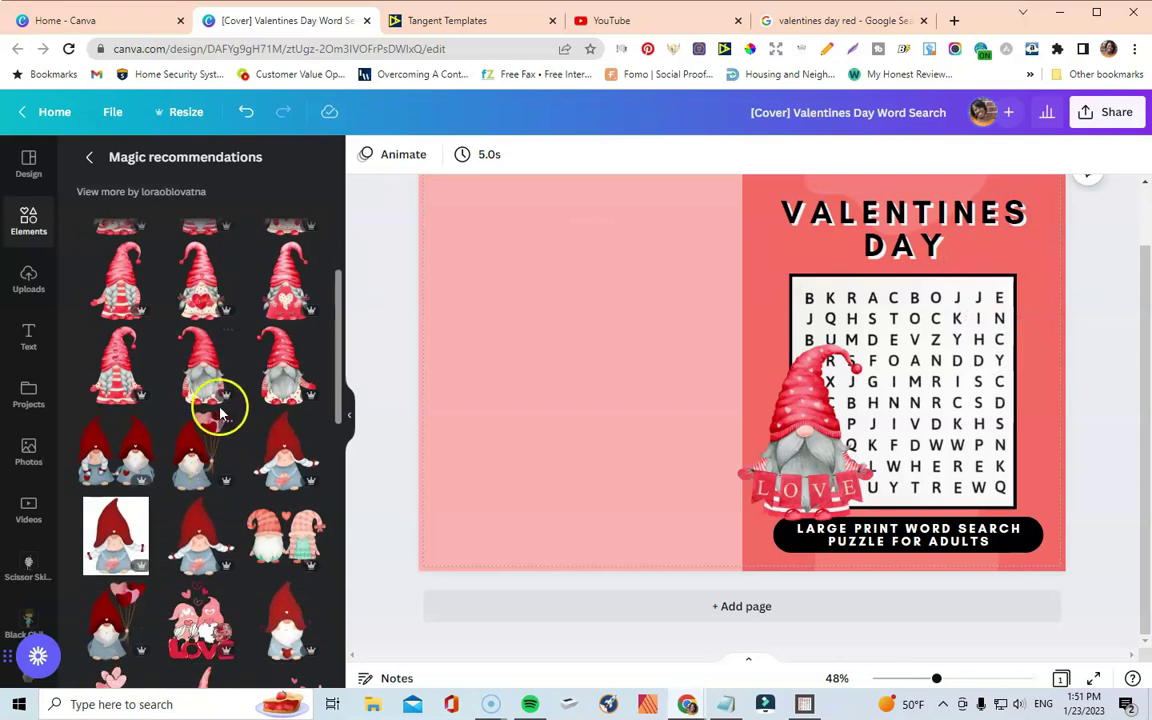
scroll(222, 412, down, 1)
scroll(250, 440, up, 3)
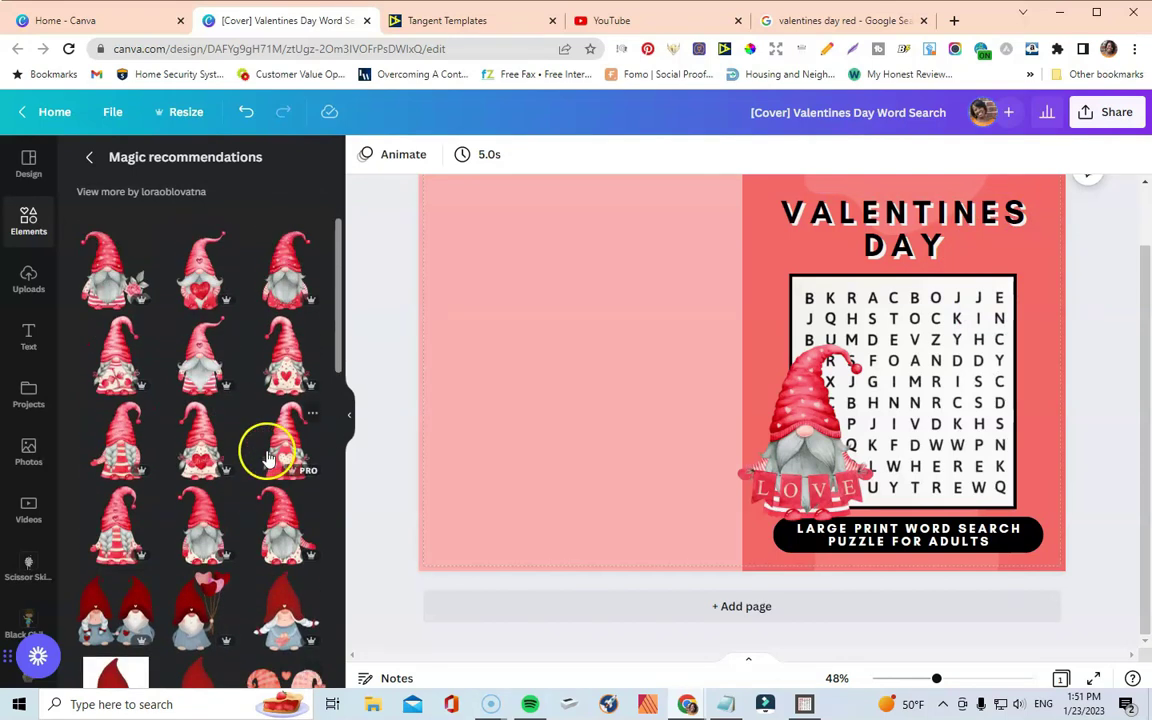
Add the braided gnome holding a heart, shrink it into the front cover's lower-right corner, and send it backward behind the banner.
click(285, 462)
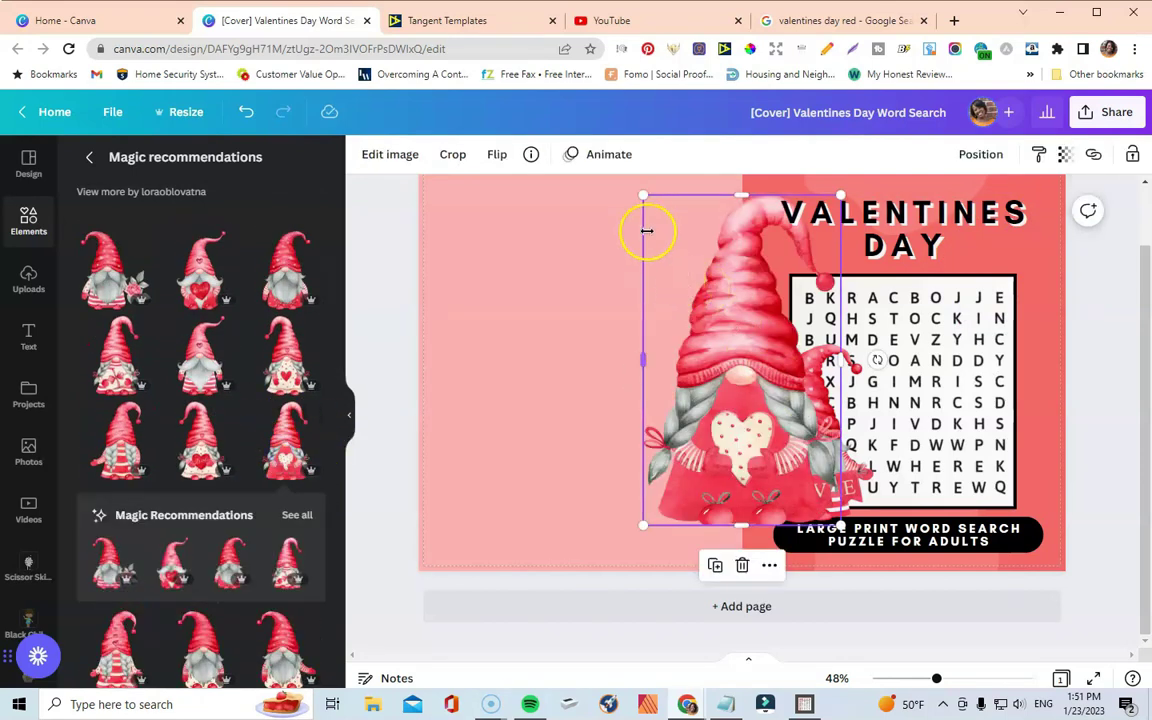
drag(644, 193, 772, 346)
drag(795, 400, 988, 418)
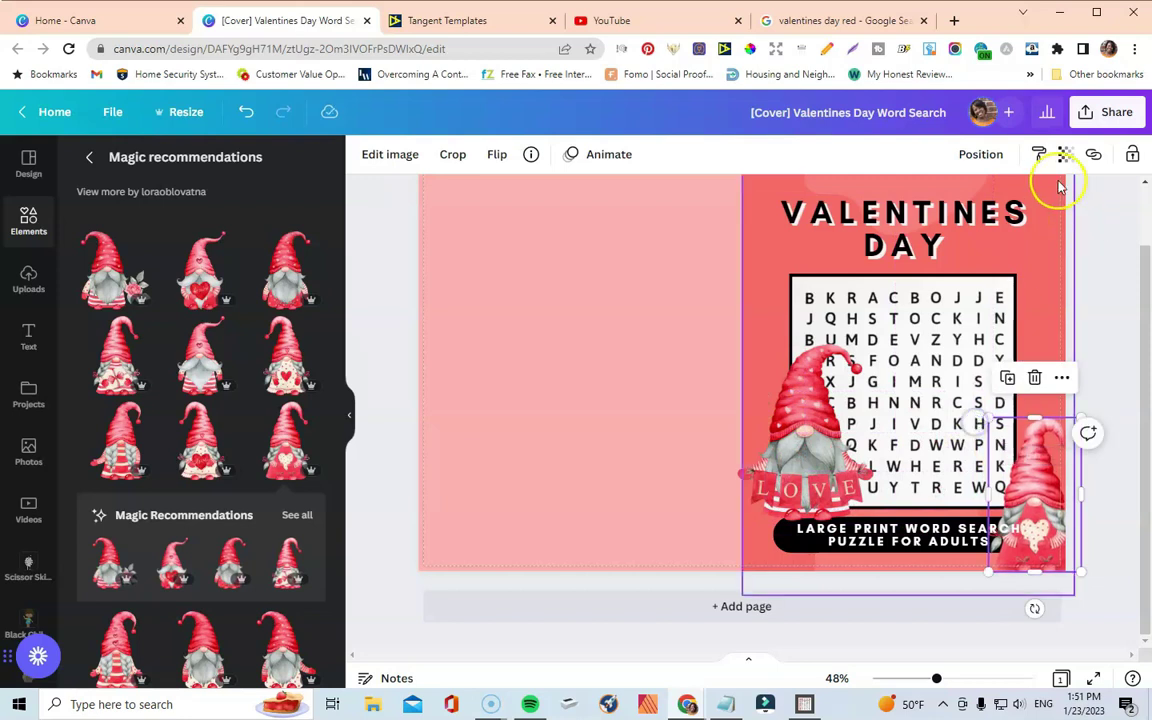
click(976, 158)
click(905, 200)
click(1090, 300)
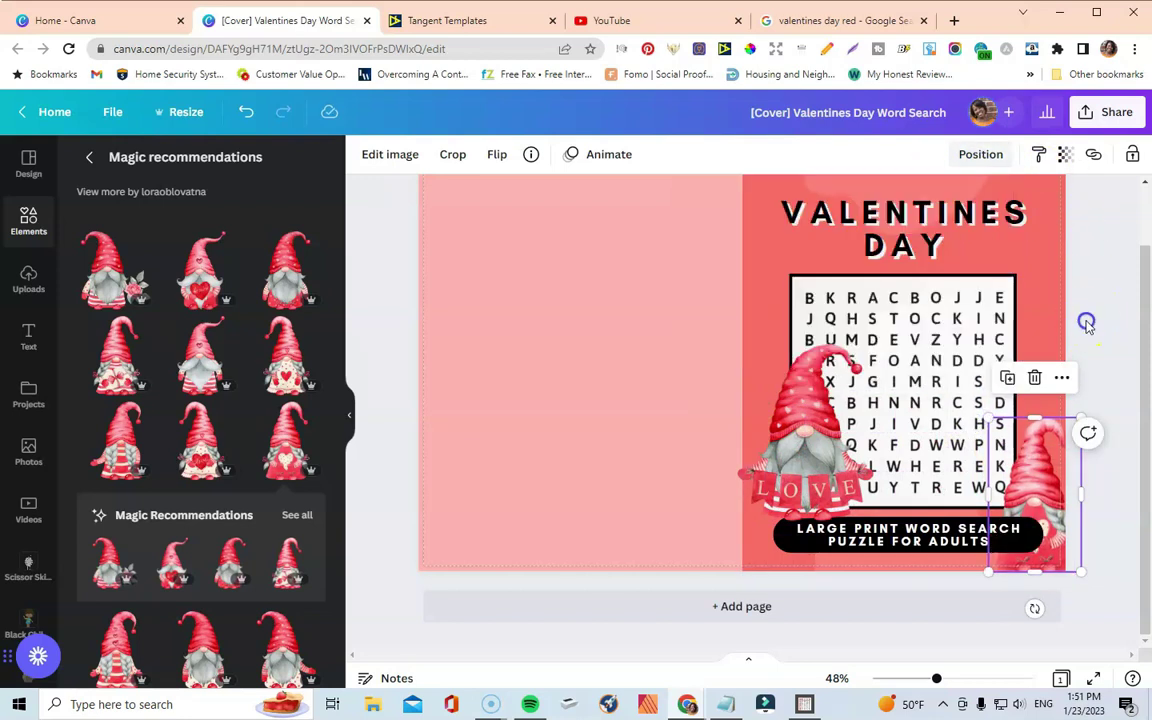
drag(197, 378, 197, 378)
Return to the watercolor search results, add the pink heart balloon, and shrink it into the front cover's upper-right corner.
click(90, 157)
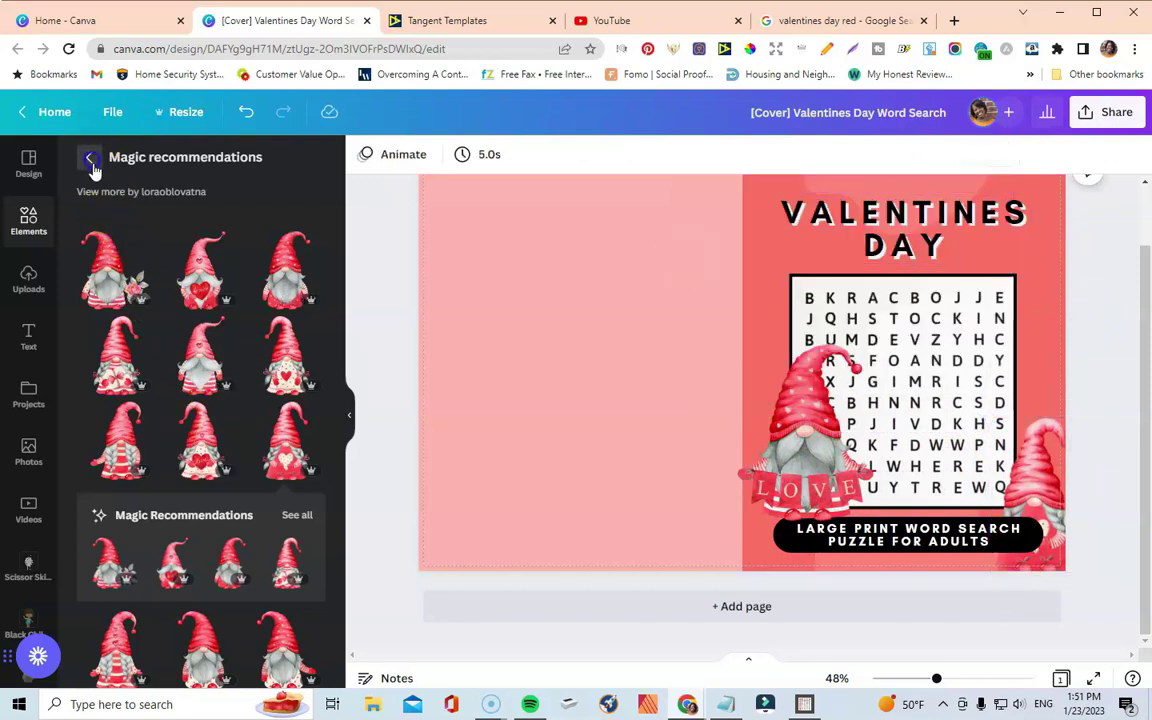
scroll(210, 420, down, 3)
scroll(205, 425, up, 3)
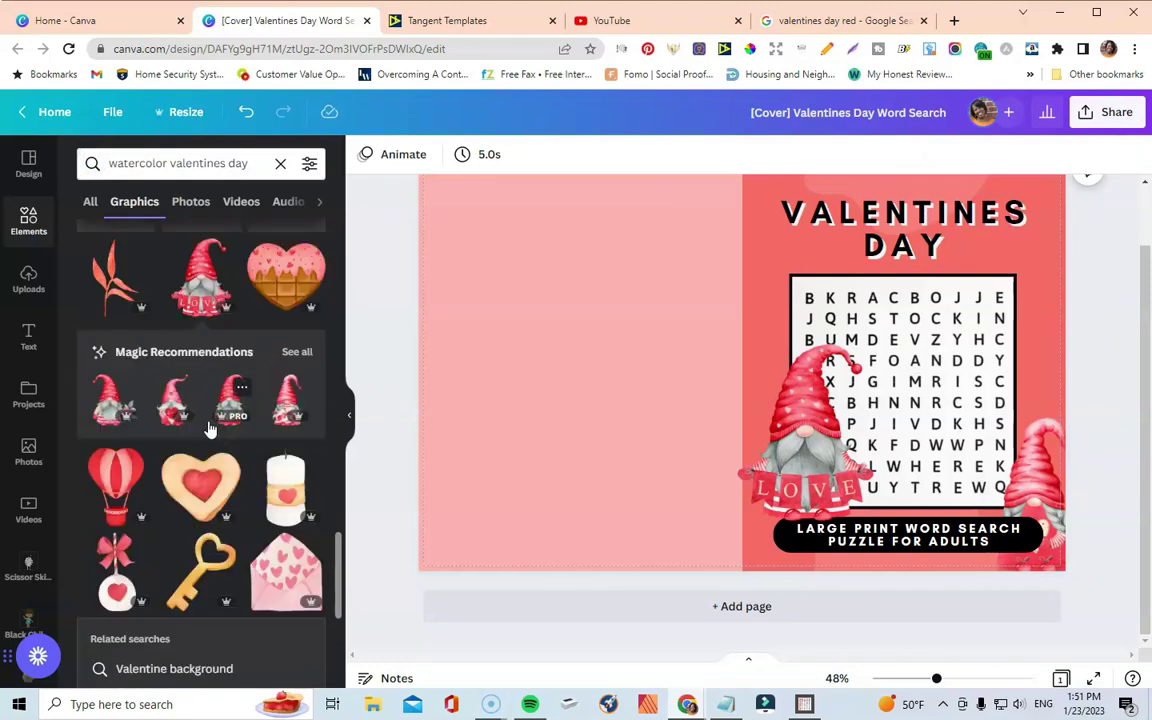
scroll(193, 430, down, 3)
scroll(192, 434, down, 1)
click(200, 463)
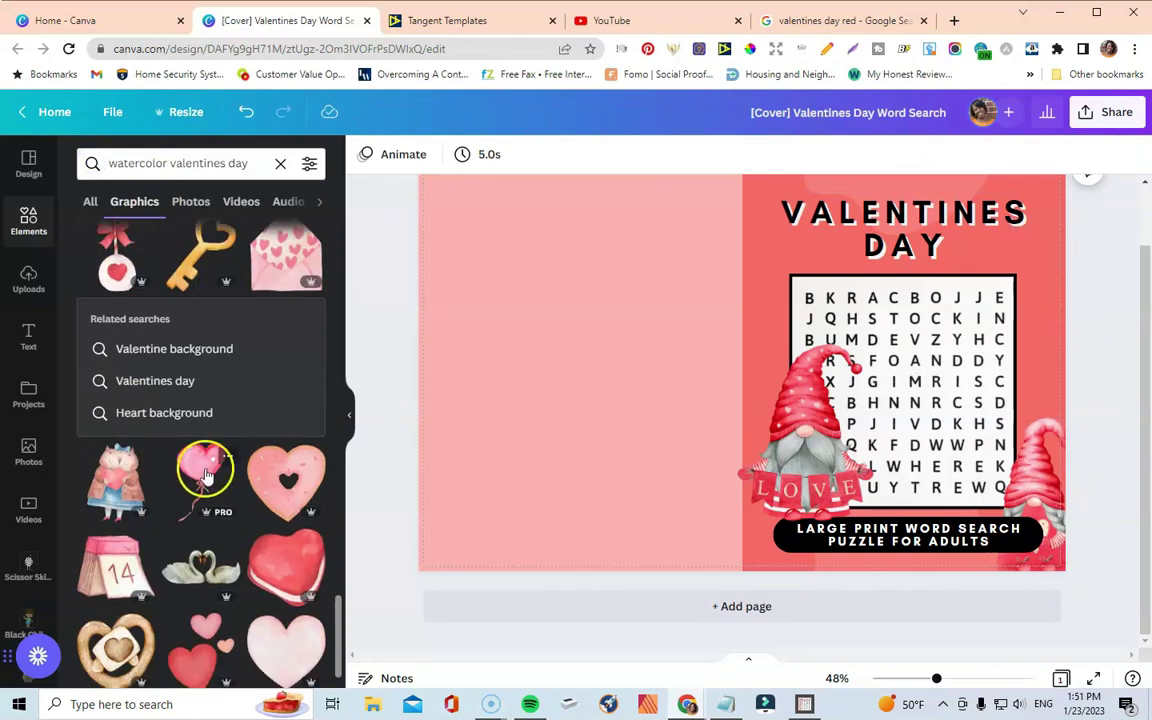
drag(842, 199, 738, 362)
drag(671, 412, 1040, 248)
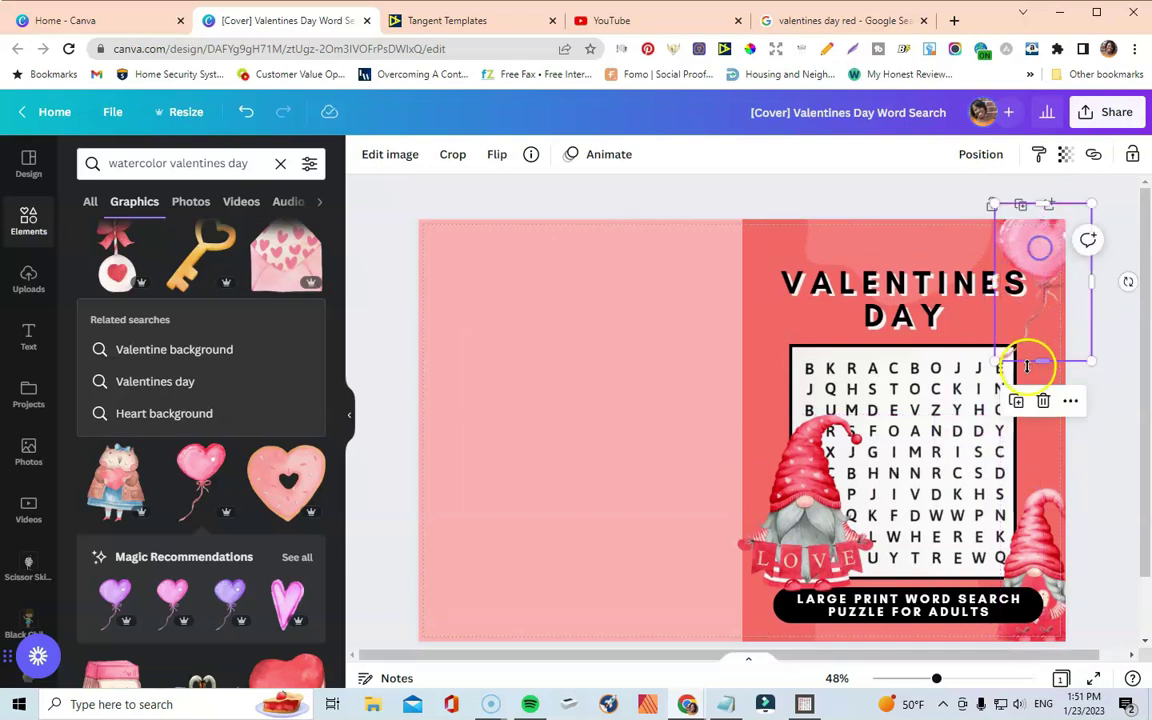
Tilt the heart balloon counterclockwise and nudge it so it hangs partly off the front cover's upper-right edge.
drag(1126, 281, 1111, 320)
drag(1030, 222, 1041, 224)
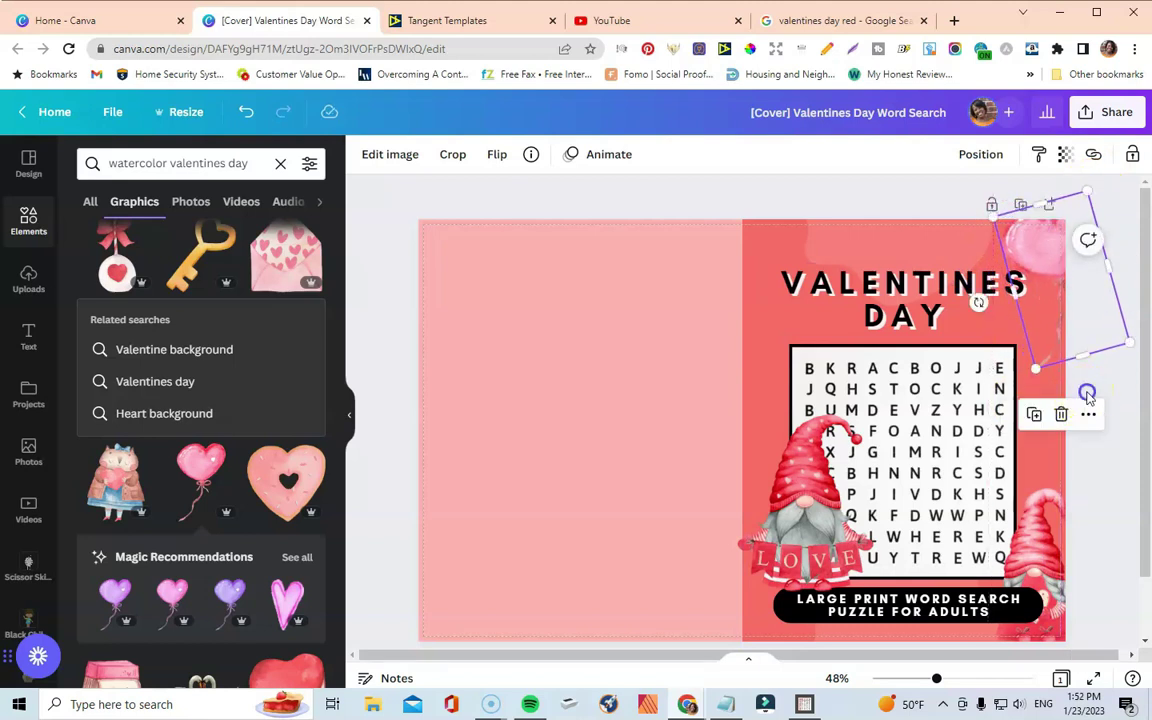
click(1060, 450)
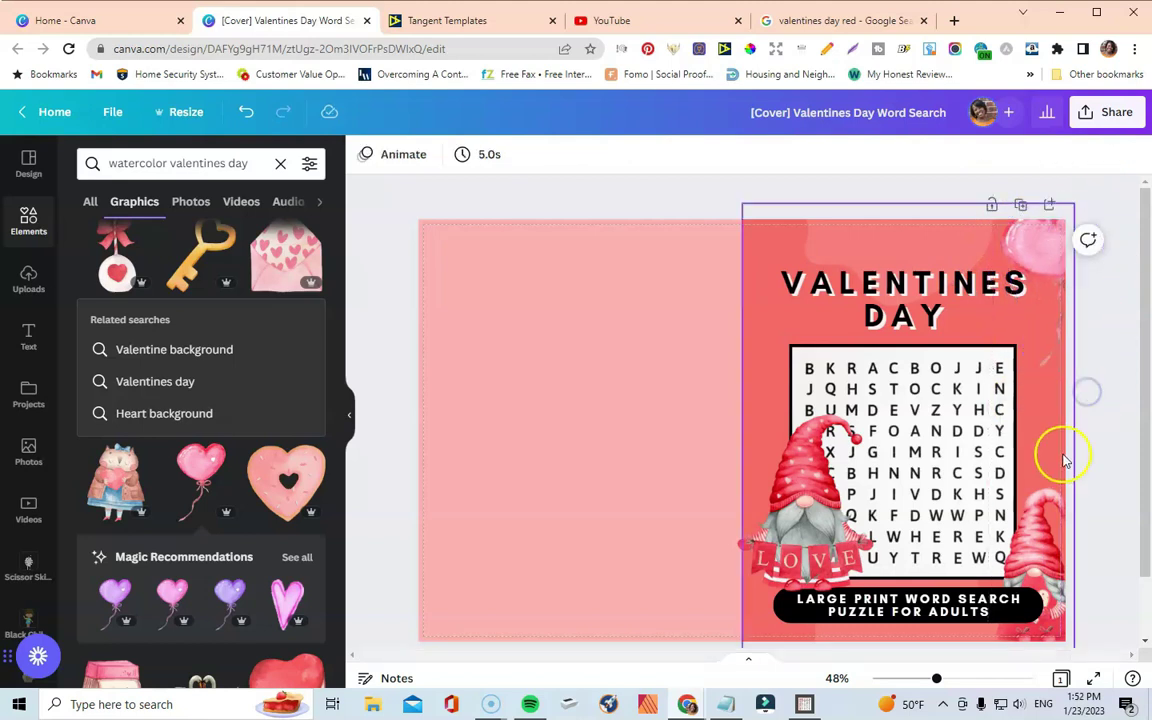
click(748, 315)
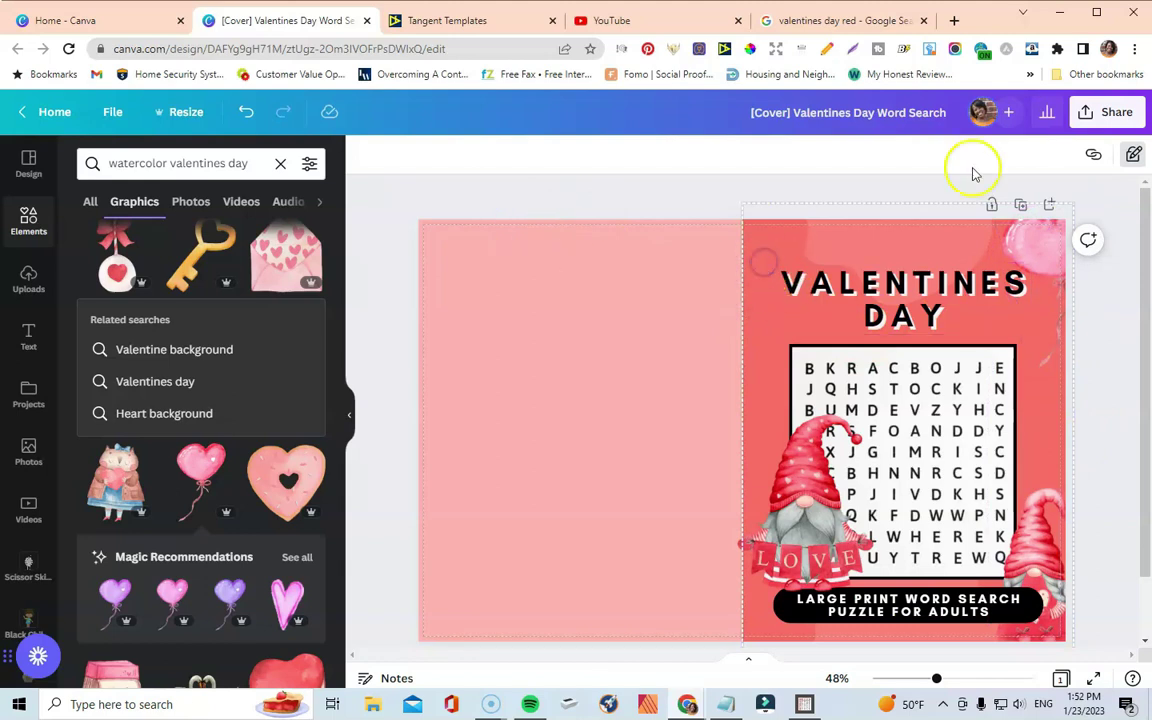
Recolor the front cover's background shape with the light pink document color.
click(779, 256)
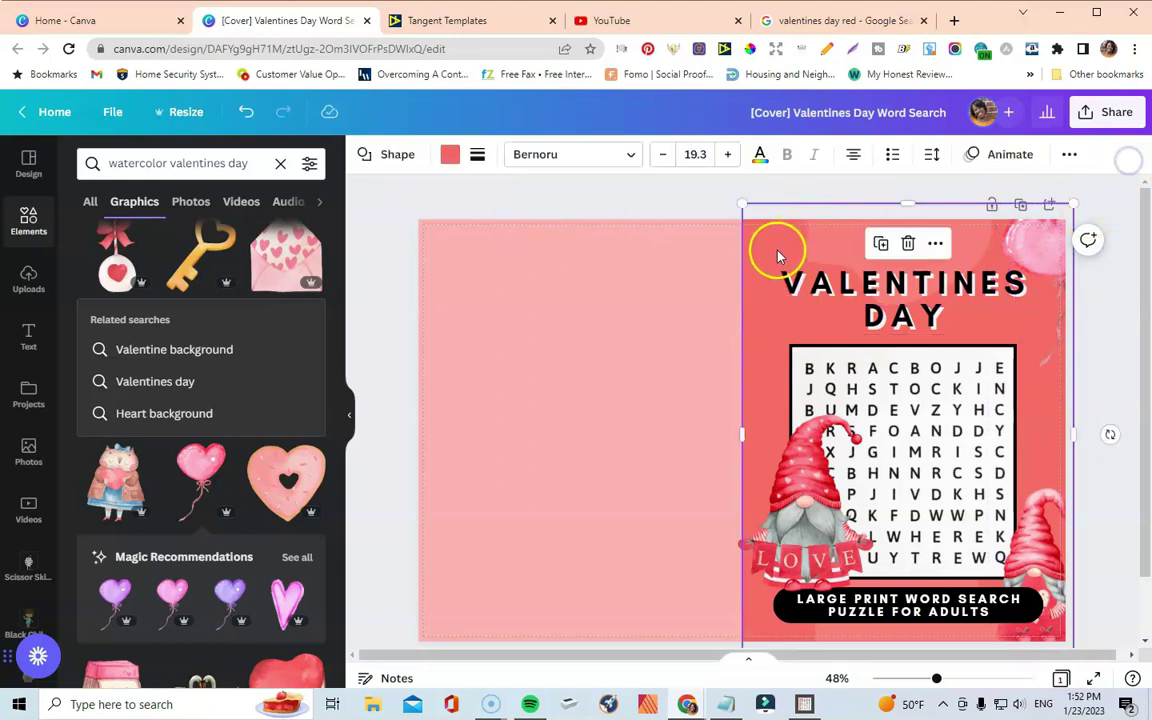
click(450, 154)
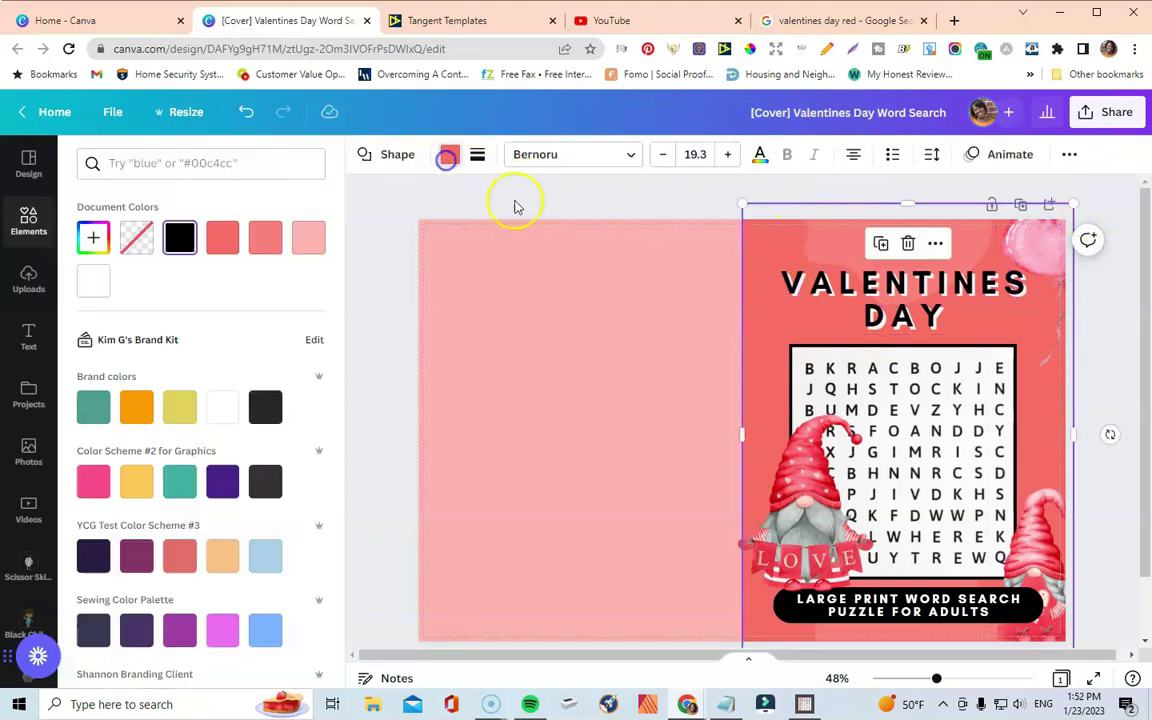
click(296, 250)
click(364, 306)
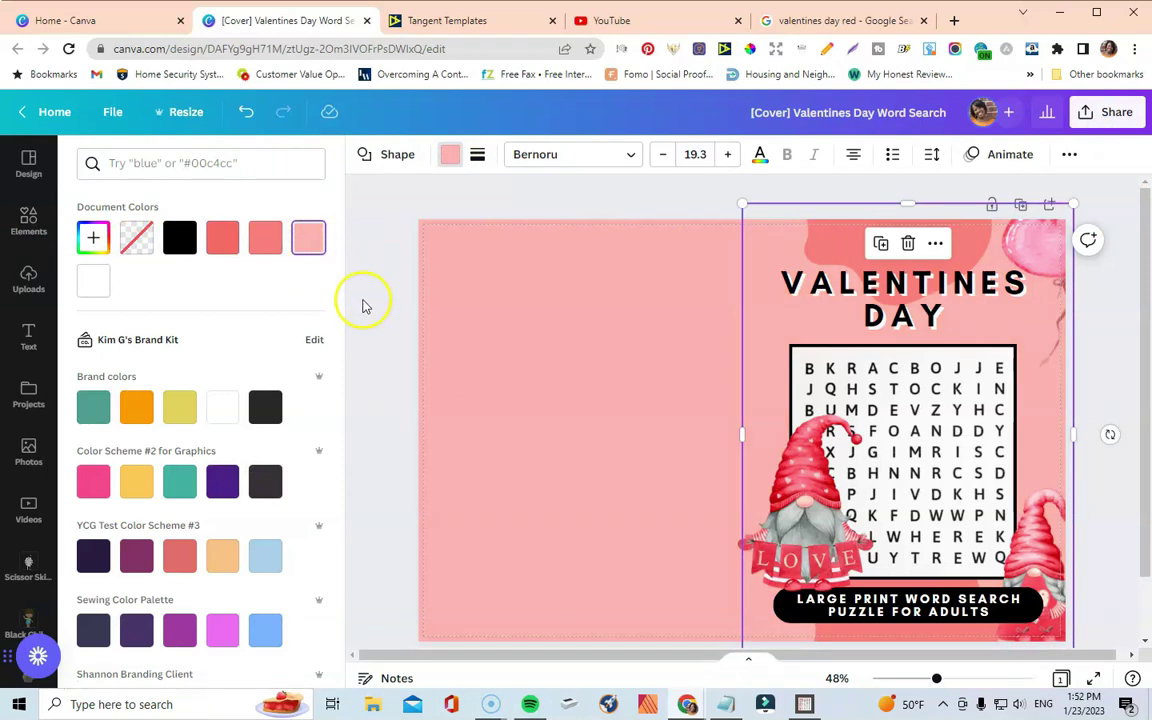
click(563, 318)
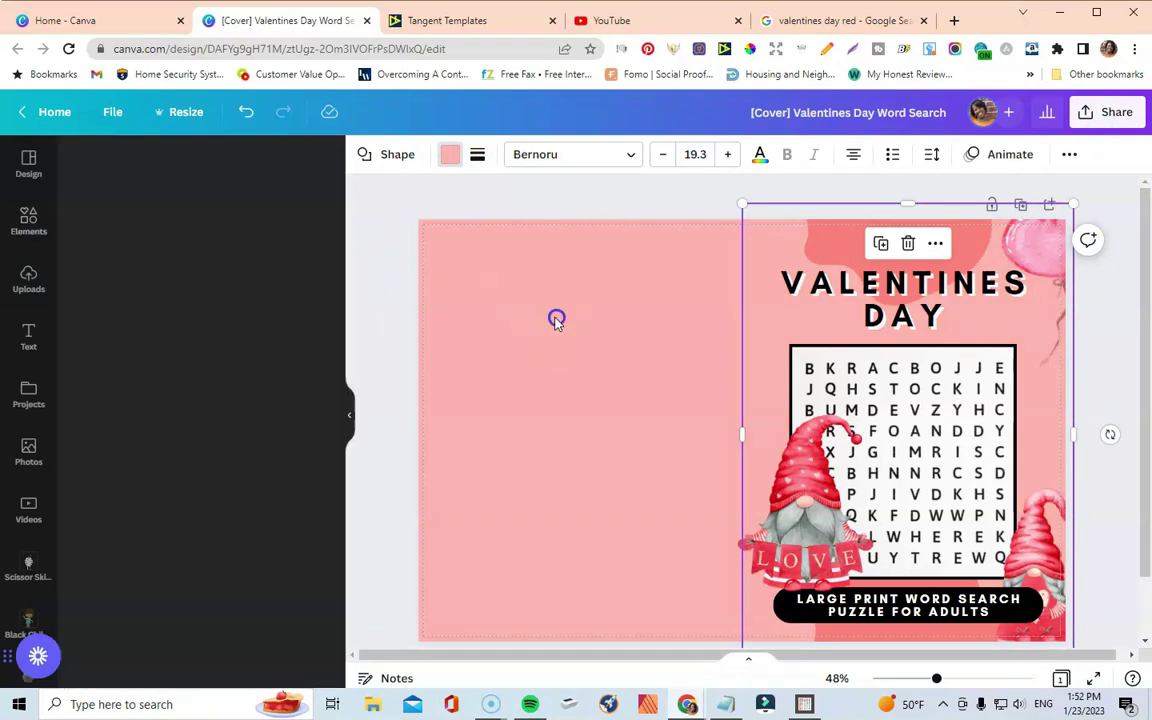
Change the page background behind the back cover to the darker coral pink document color.
click(509, 275)
click(368, 158)
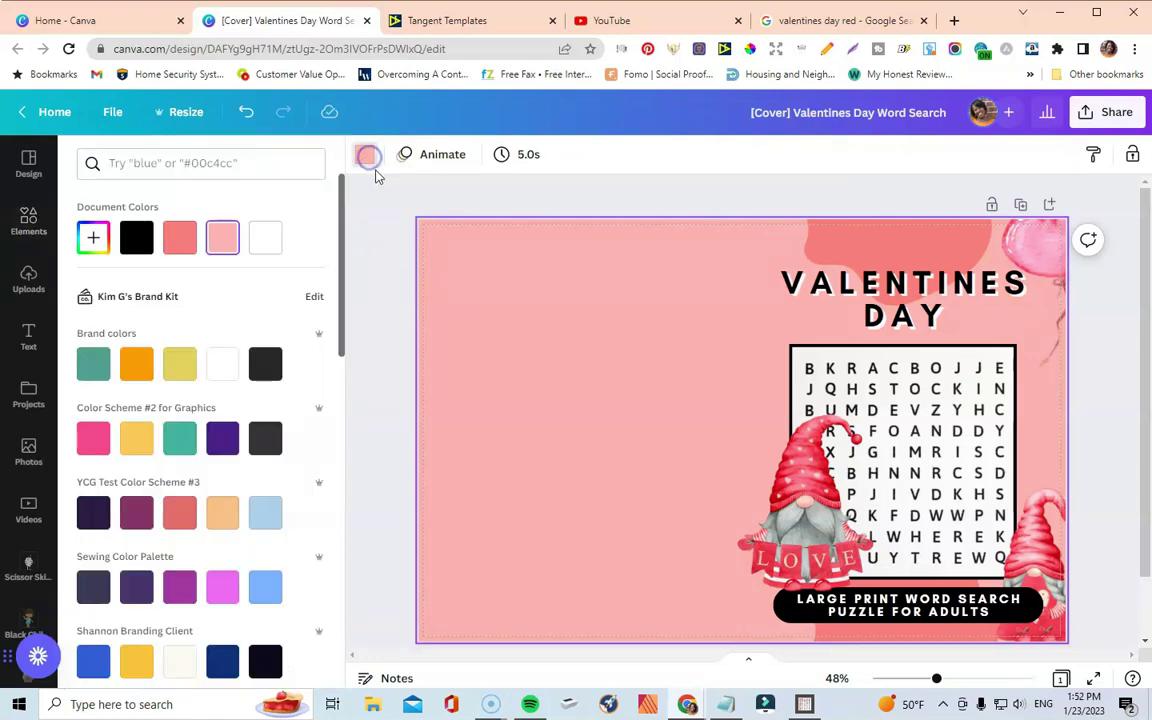
click(180, 237)
click(1090, 434)
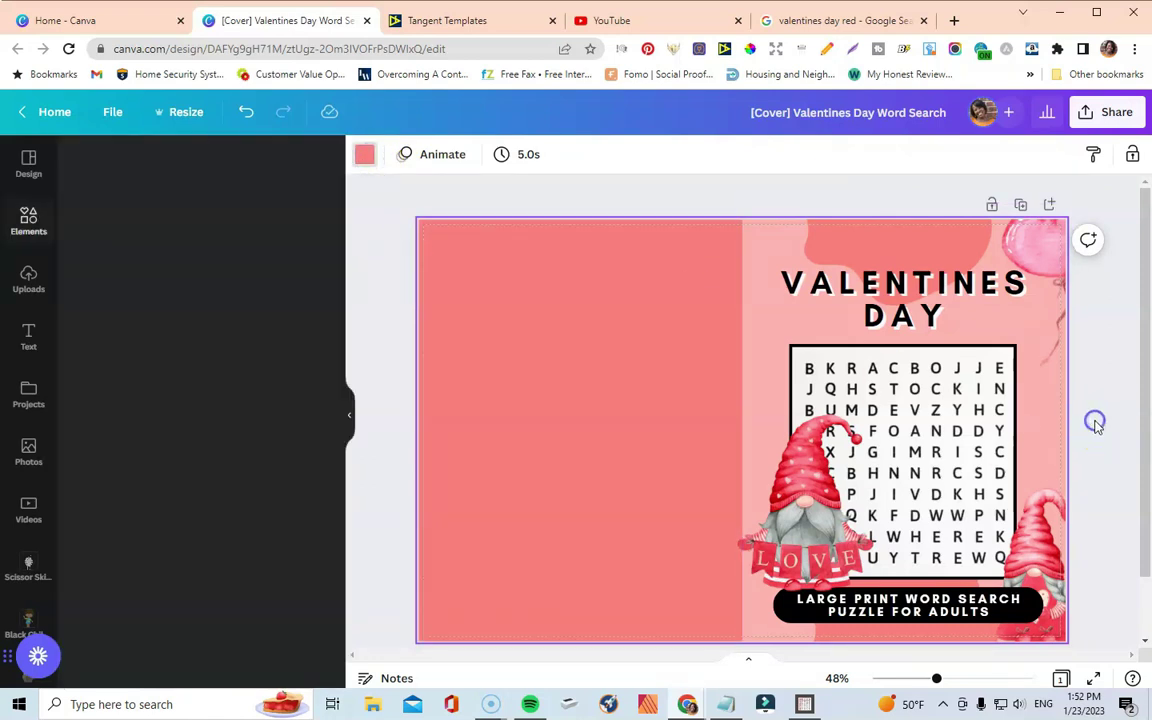
Raise the braided gnome above the subtitle banner, shrink the heart balloon slightly, and nudge the VALENTINES DAY title lower.
click(1051, 476)
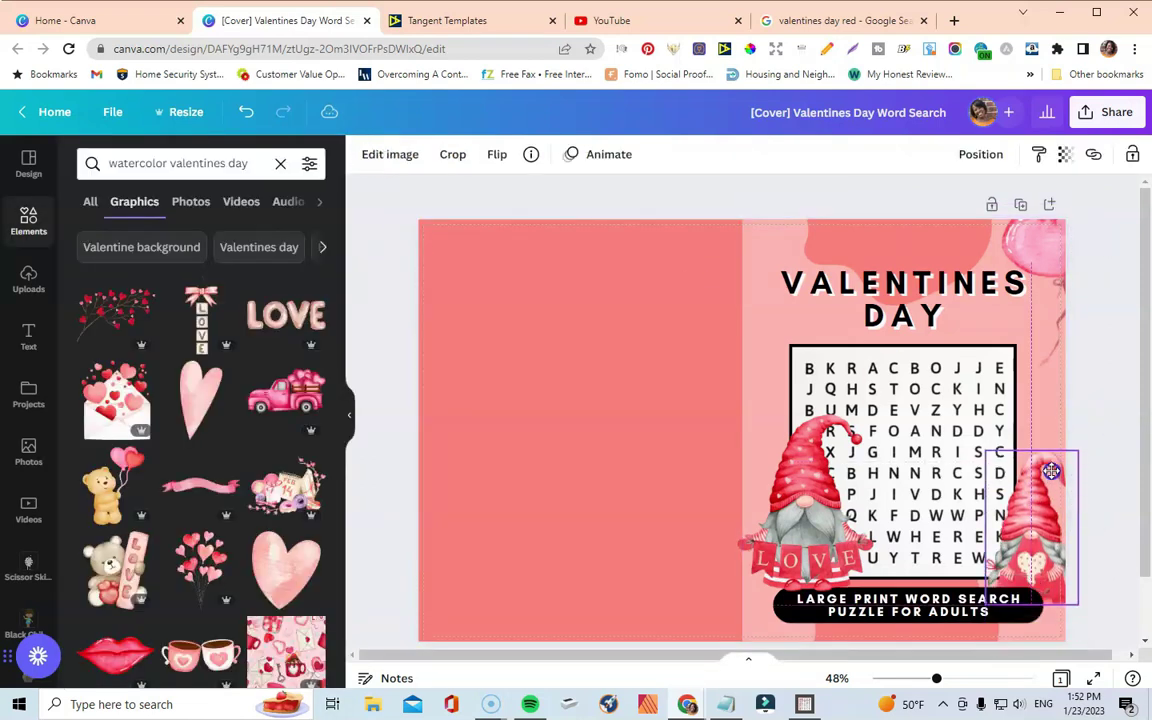
click(1100, 391)
click(1085, 239)
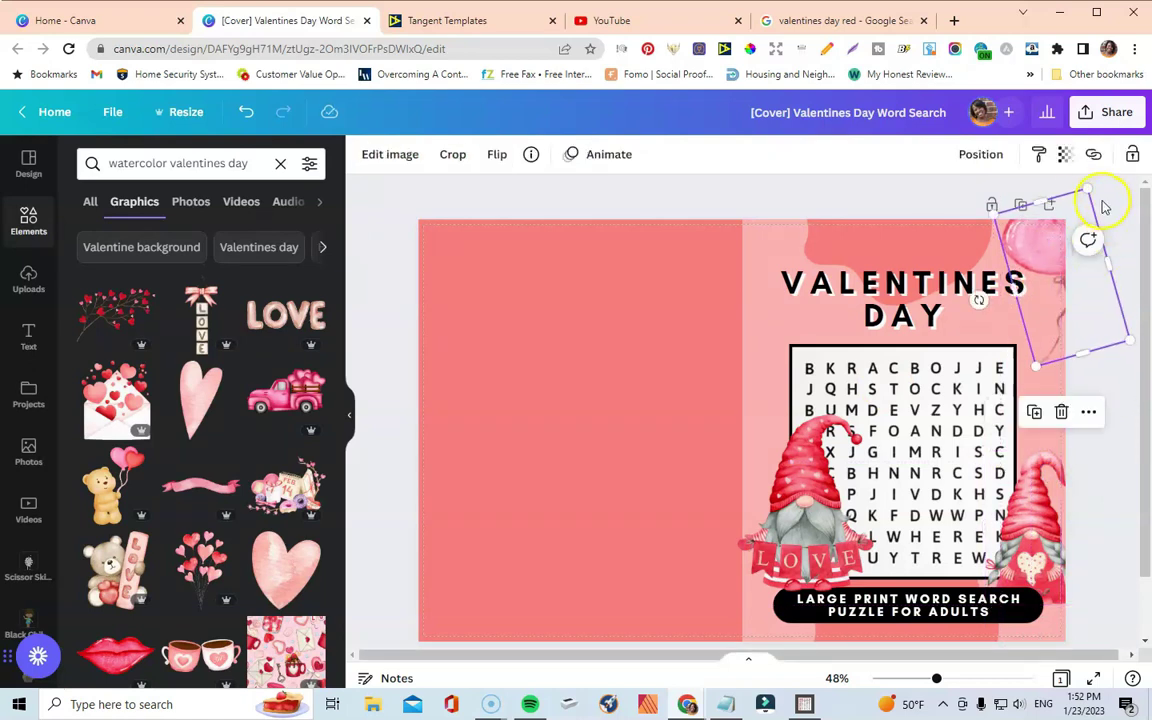
drag(1091, 187, 1084, 197)
click(1120, 392)
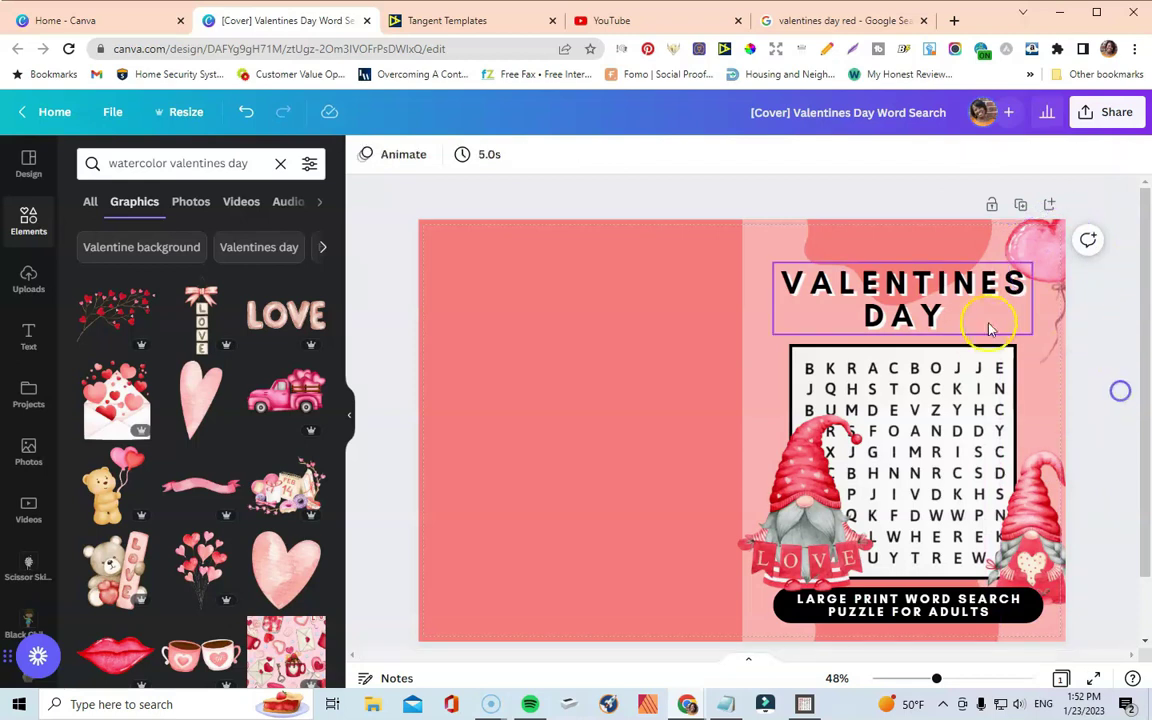
click(953, 328)
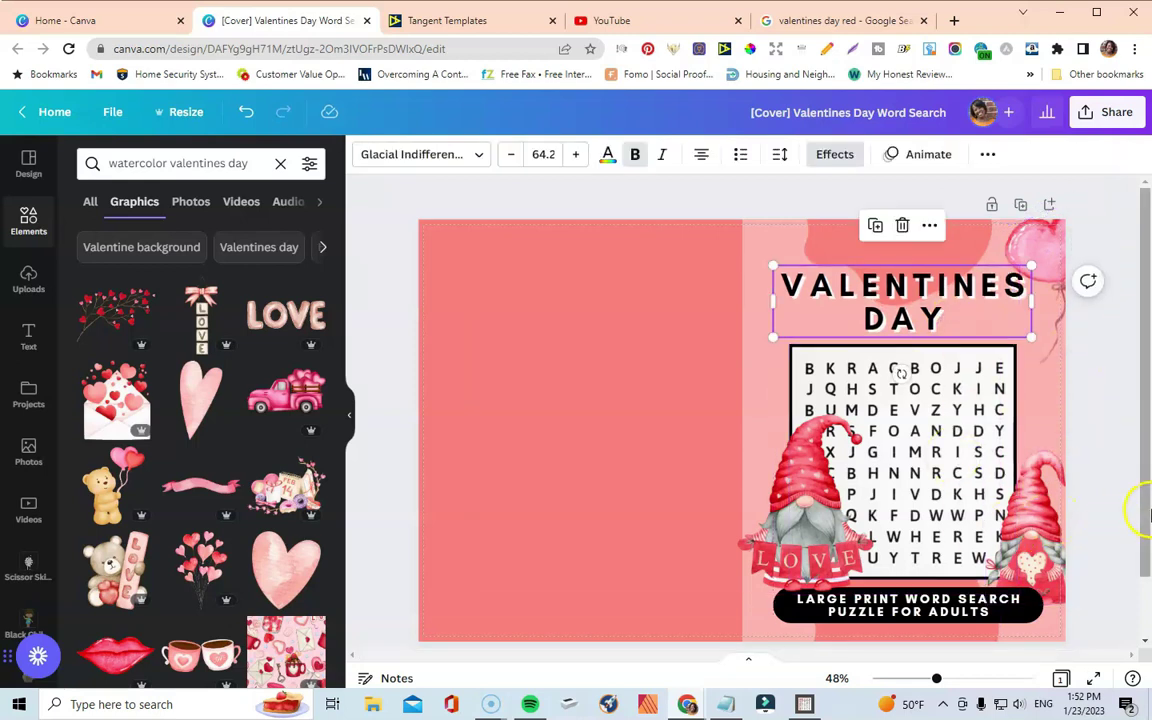
click(196, 407)
drag(828, 265, 600, 487)
drag(672, 552, 1016, 344)
drag(1008, 411, 1011, 344)
click(1108, 430)
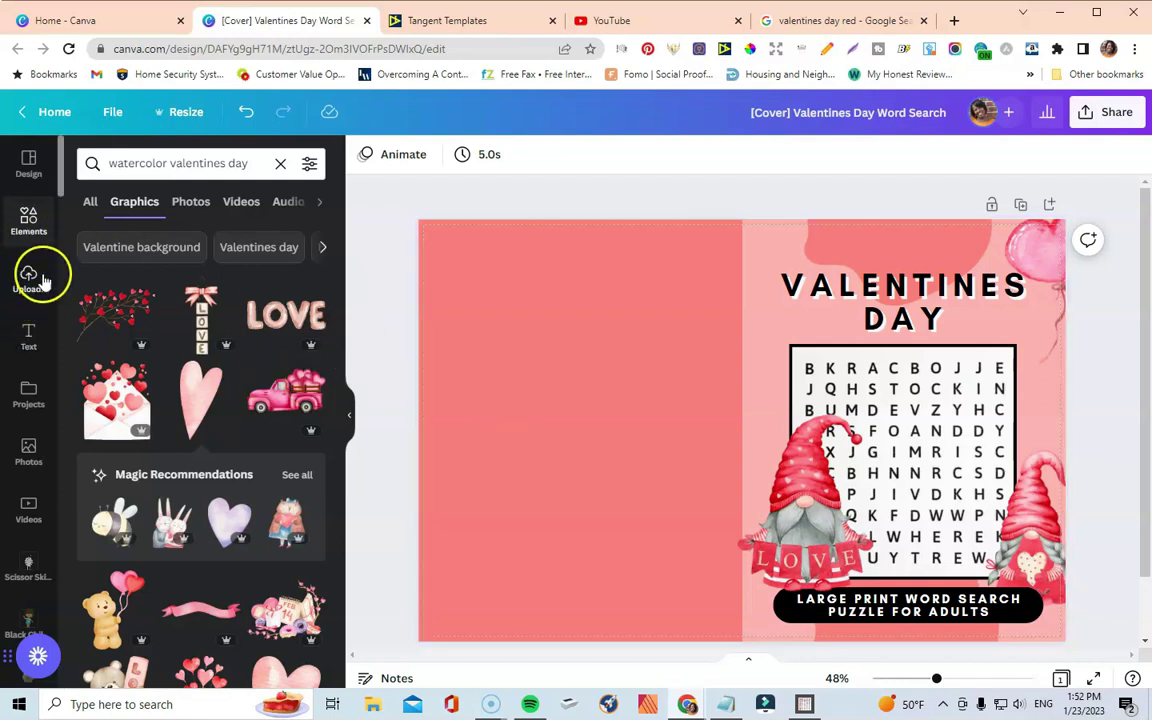
Add the pale pink watercolor heart, shrink it at the center of the back cover, and insert a heading below it.
click(188, 403)
drag(828, 258, 588, 398)
click(28, 336)
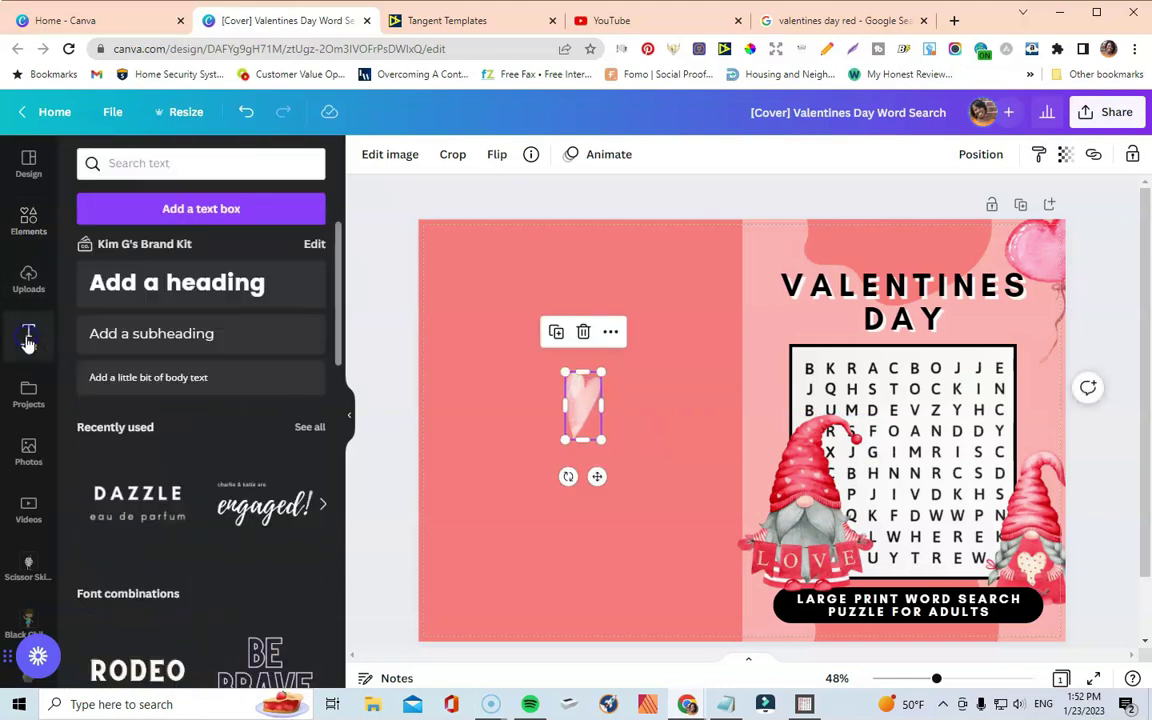
key(t)
key(Escape)
click(583, 470)
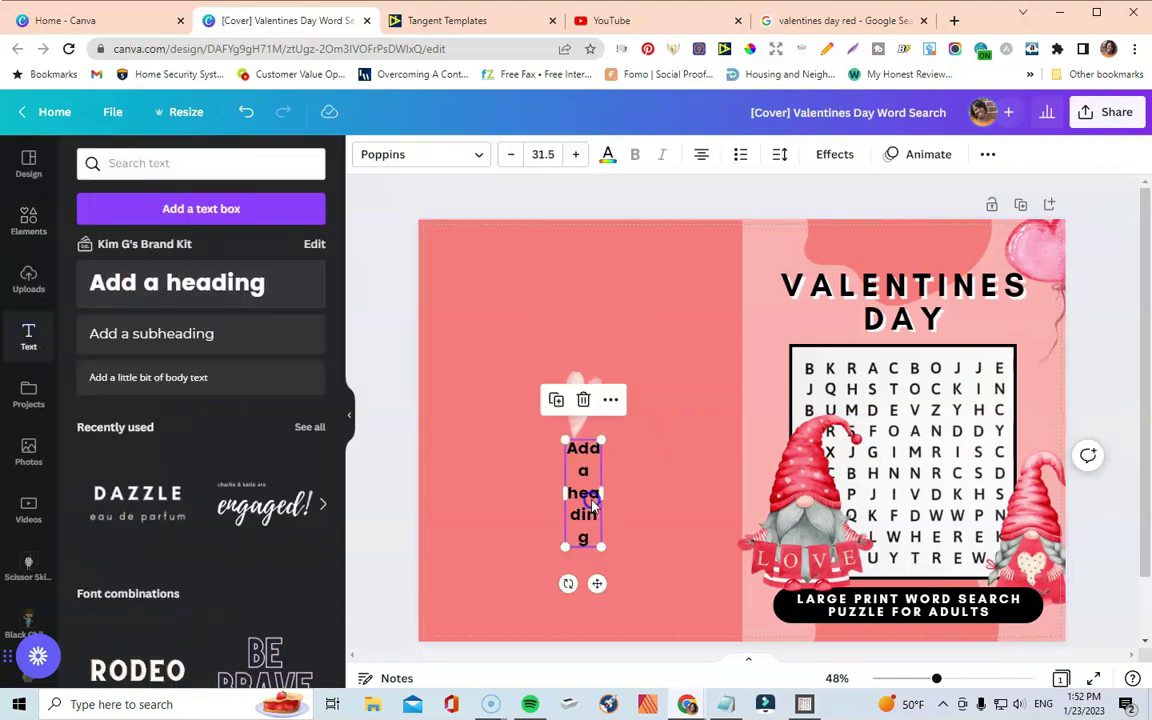
Replace the back cover heading with "Love is in the air" and widen its text box so it wraps onto two lines.
click(593, 495)
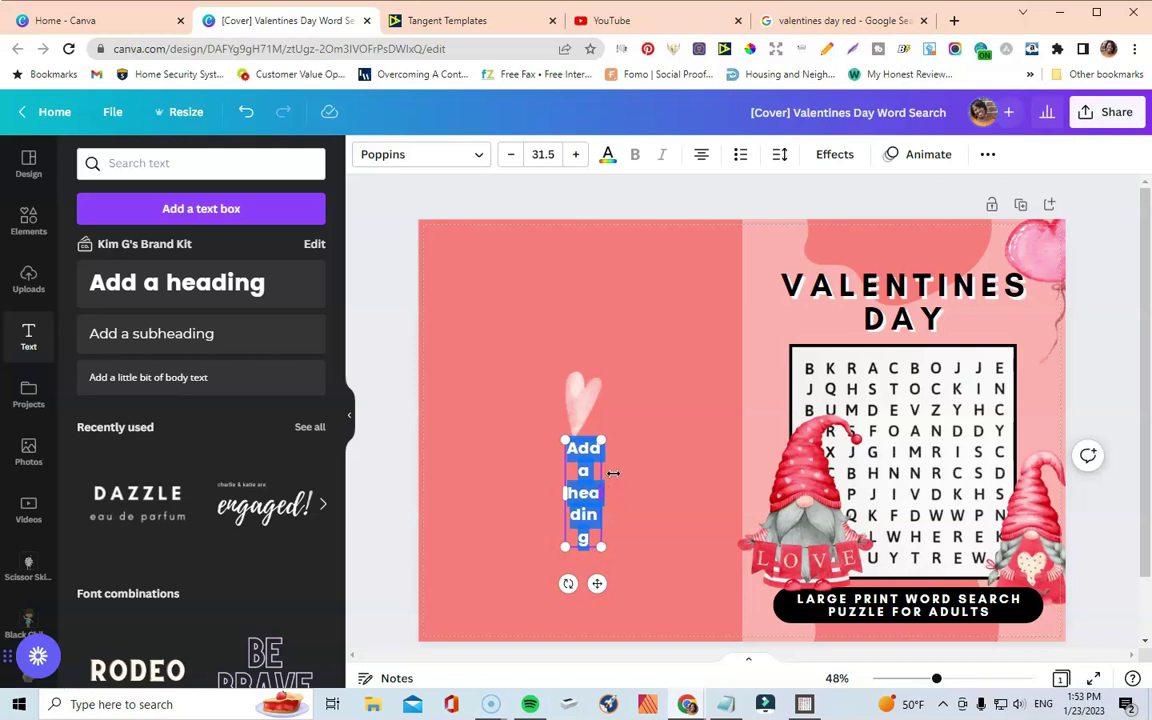
text(Love is in the air)
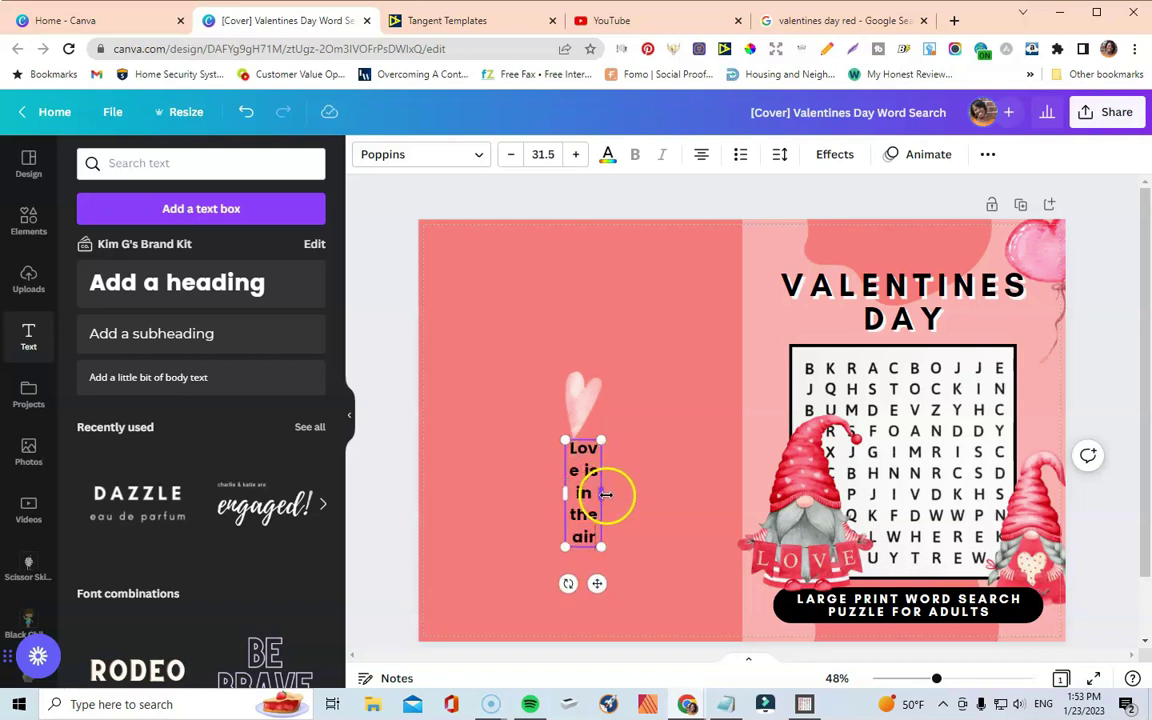
drag(608, 494, 578, 481)
click(663, 406)
Reduce the "Love is in the air" text to size 29.5 and set it in uppercase.
double_click(582, 478)
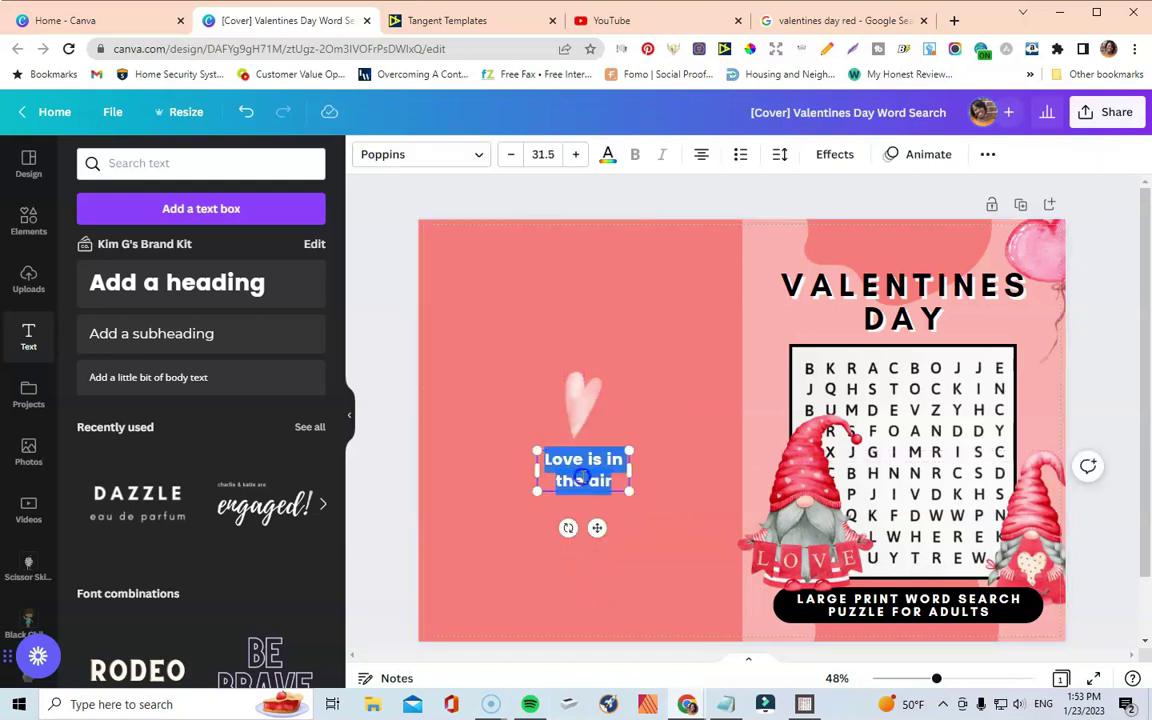
click(510, 154)
click(510, 154)
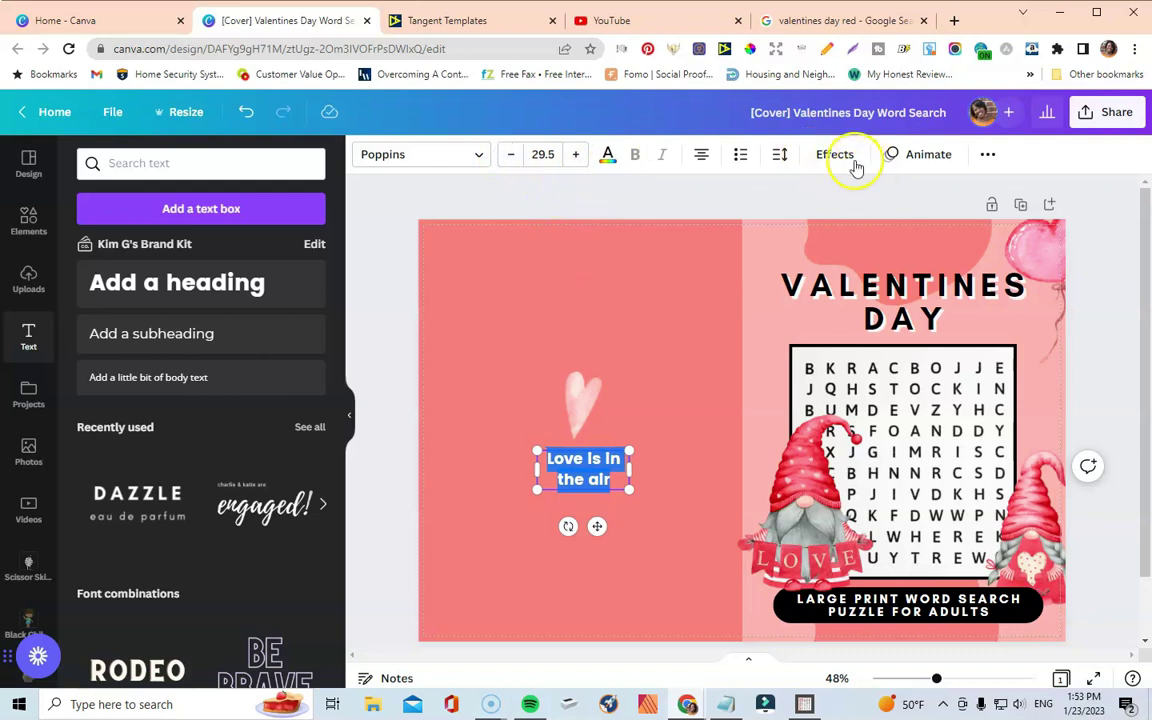
click(988, 155)
click(768, 193)
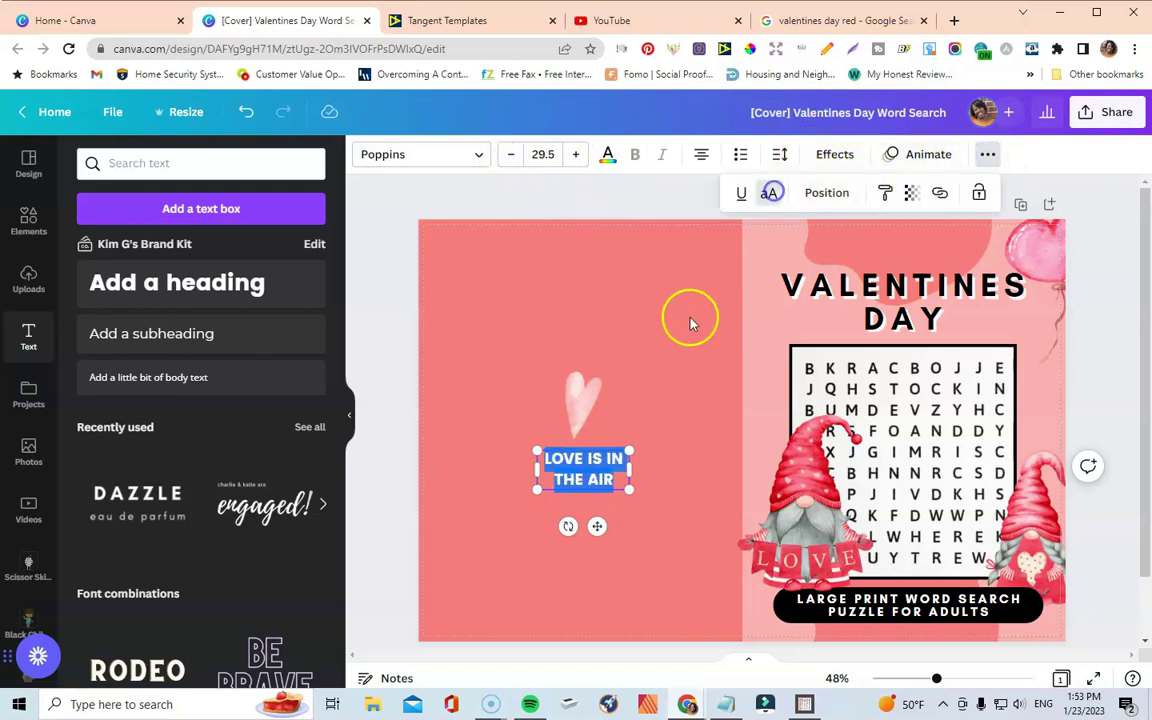
click(693, 352)
Reposition the LOVE IS IN THE AIR text and the heart so they sit together at the center of the back cover.
drag(586, 466, 576, 472)
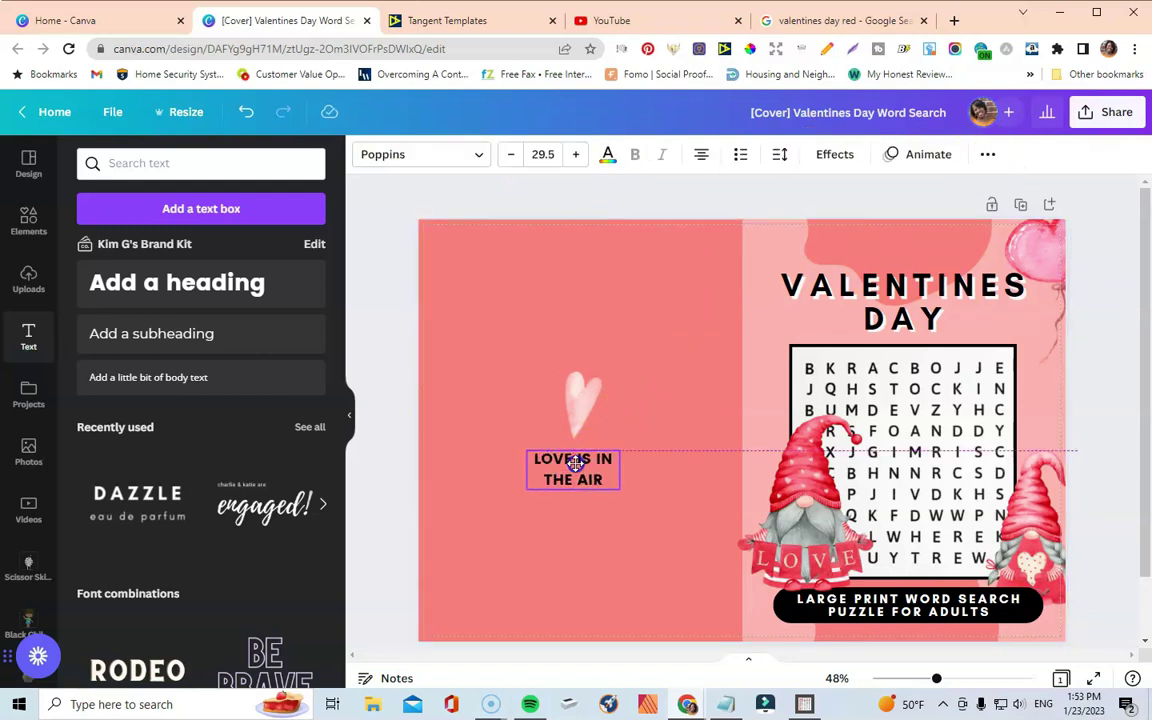
drag(581, 401, 578, 398)
scroll(1122, 420, down, 1)
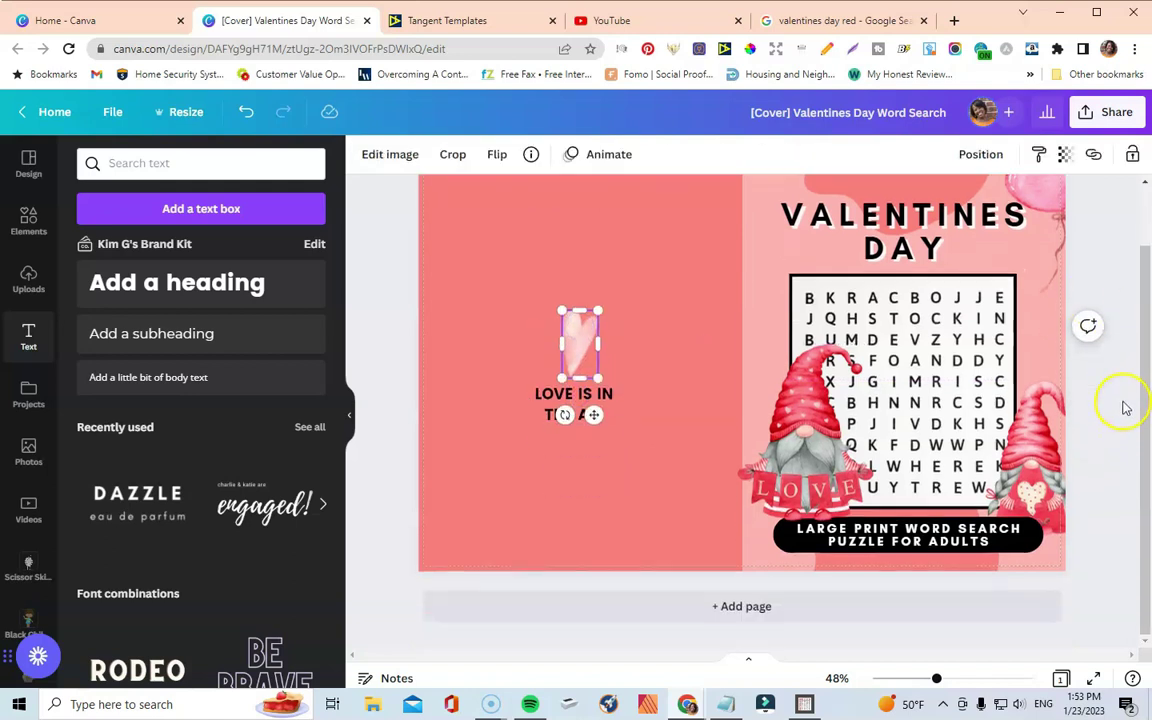
scroll(1122, 405, up, 1)
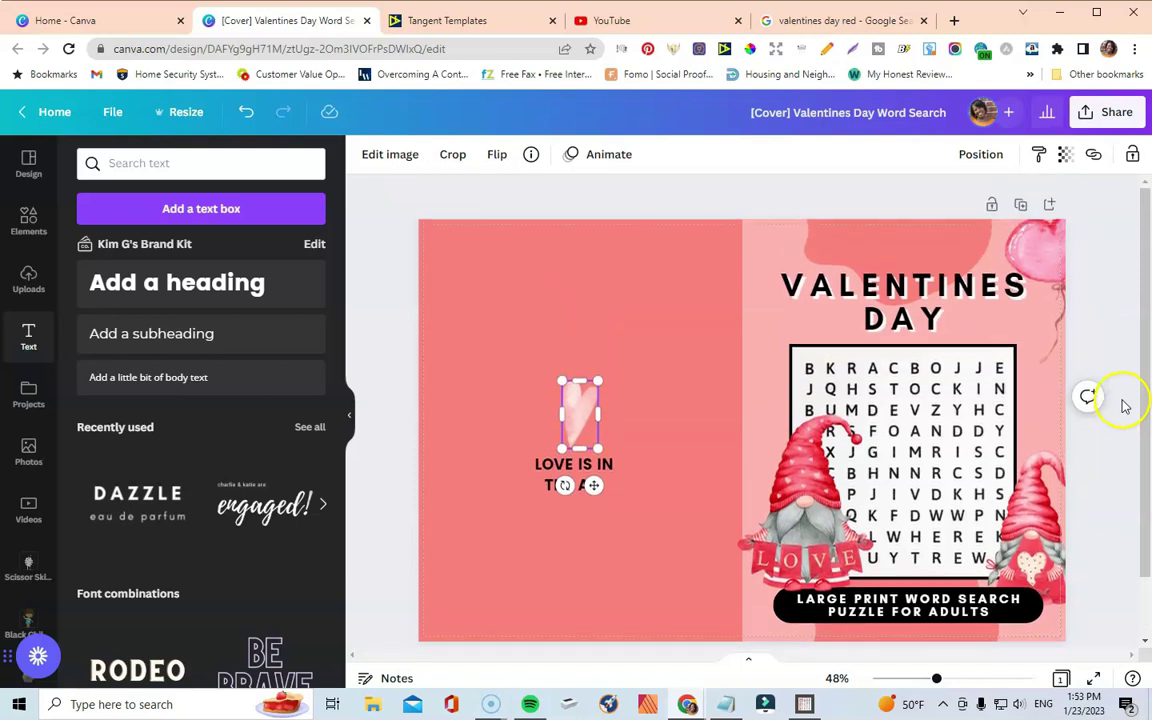
Switch to Tangent Templates, download the print-ready paperback cover template from KDP Helper, and return to the Canva cover.
click(501, 20)
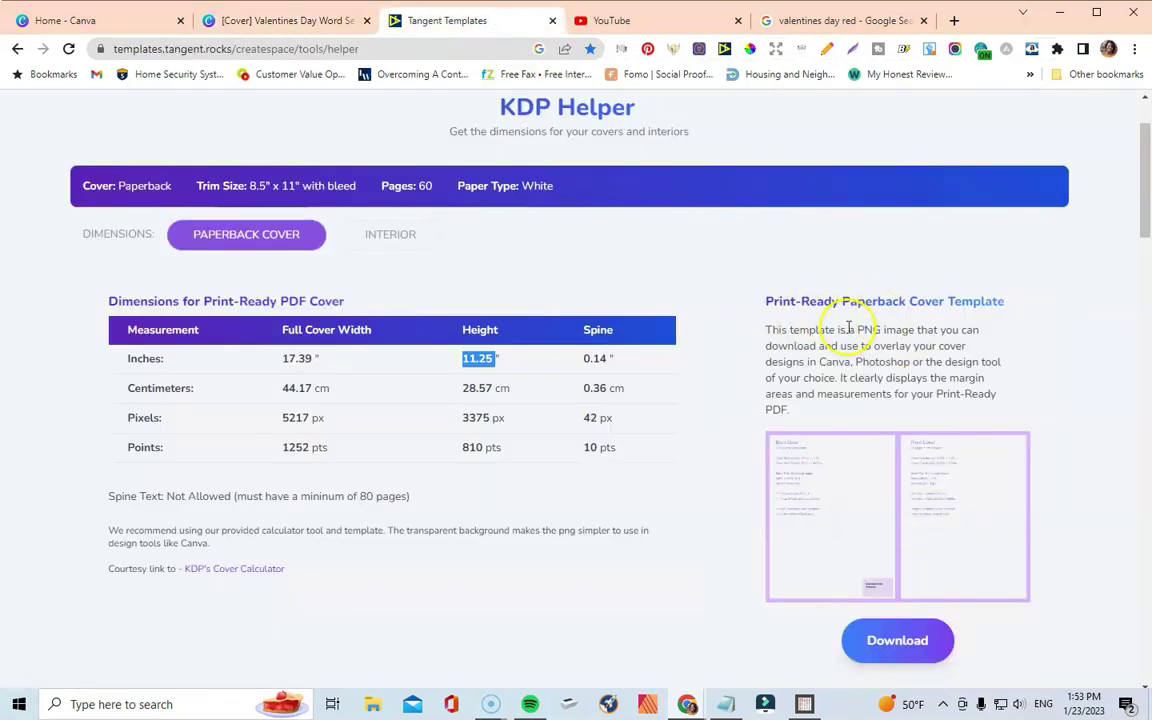
click(896, 641)
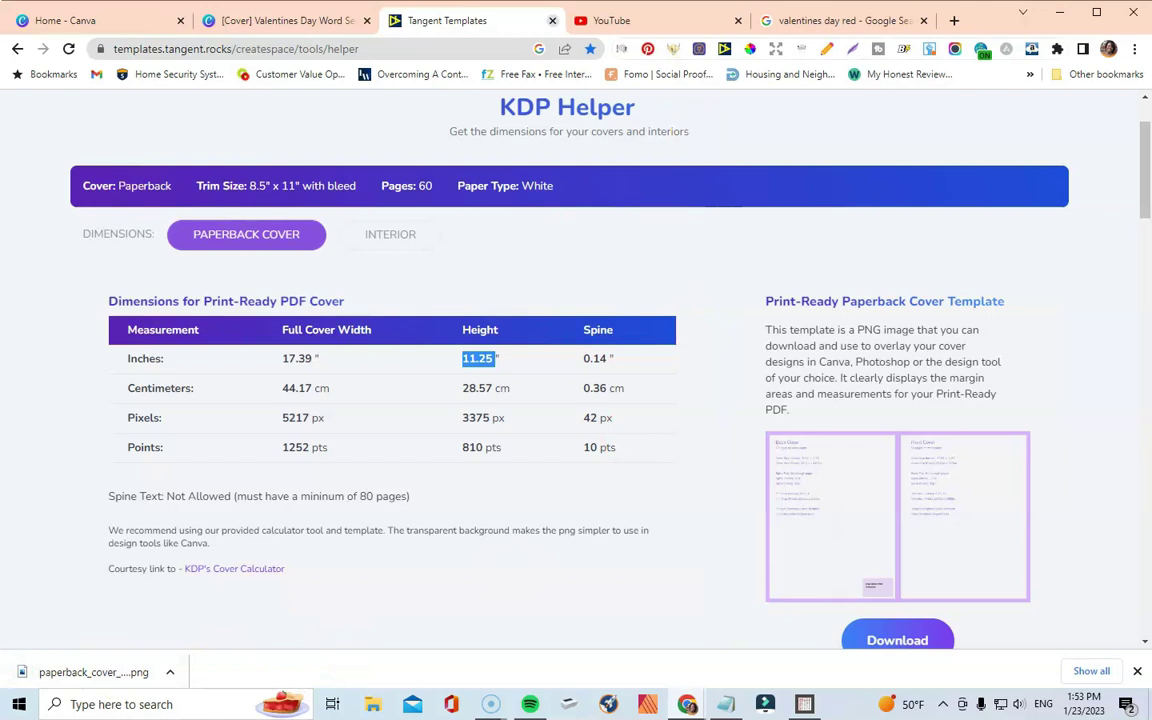
click(268, 19)
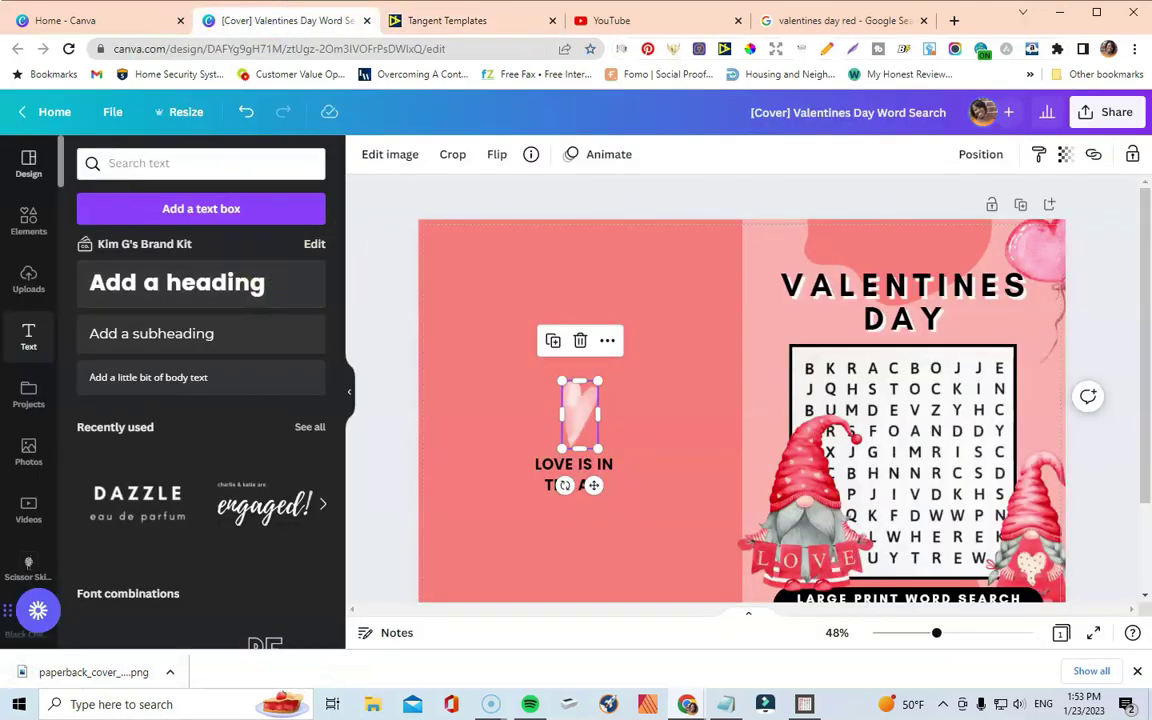
Upload the 60-page 8.5x11 white paperback cover template from the Downloads folder and dismiss the browser's download bar.
click(24, 281)
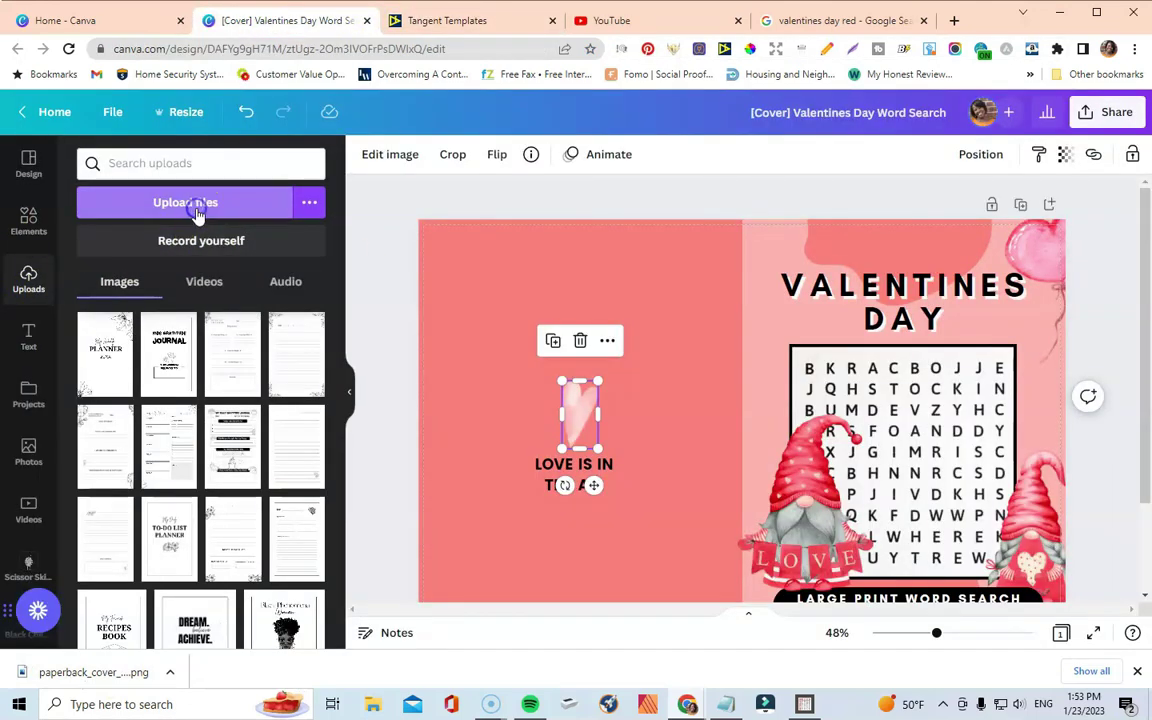
click(197, 206)
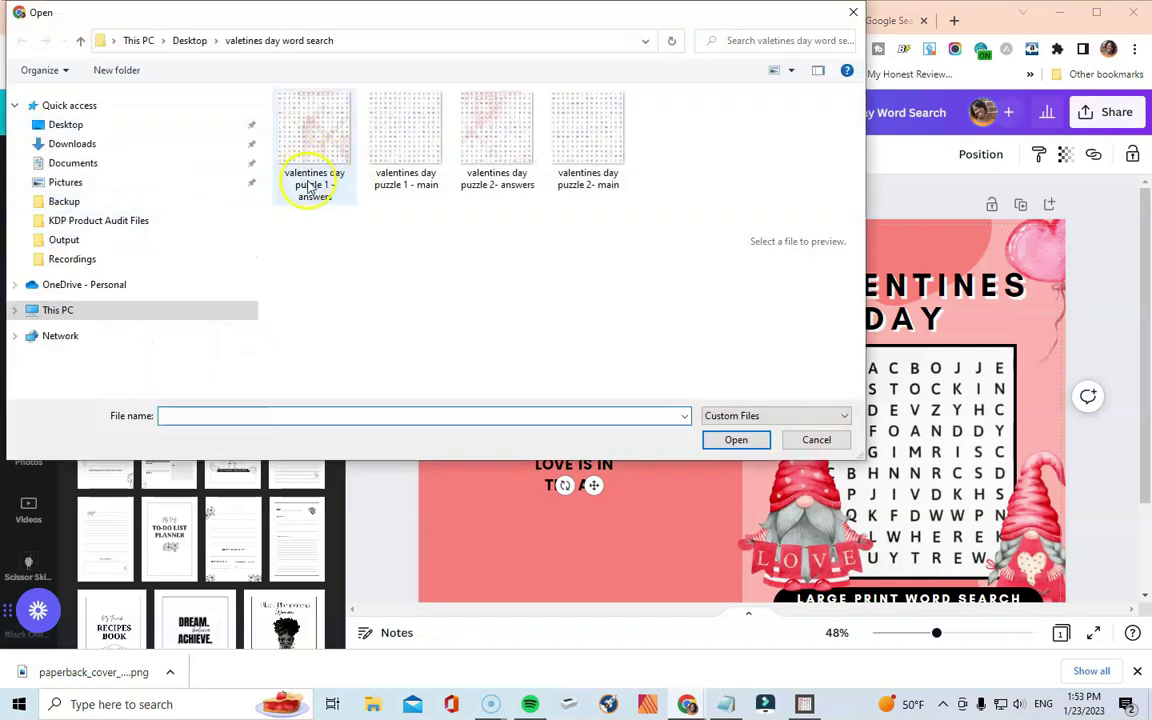
click(99, 147)
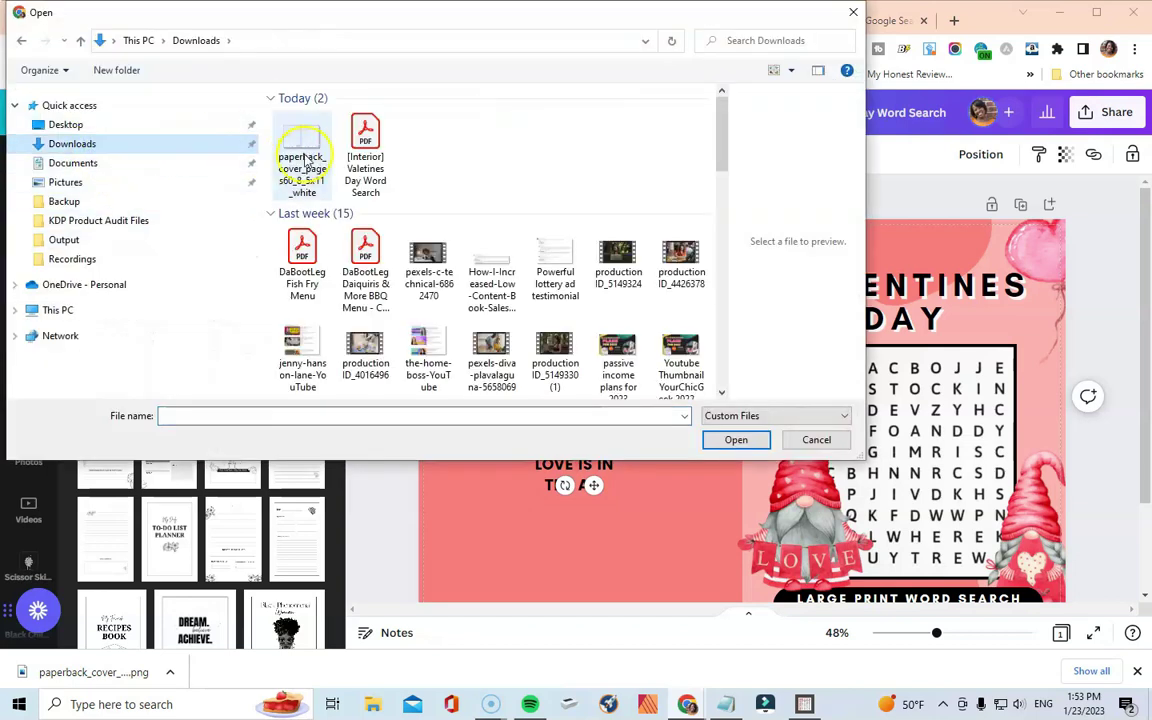
click(300, 148)
click(736, 441)
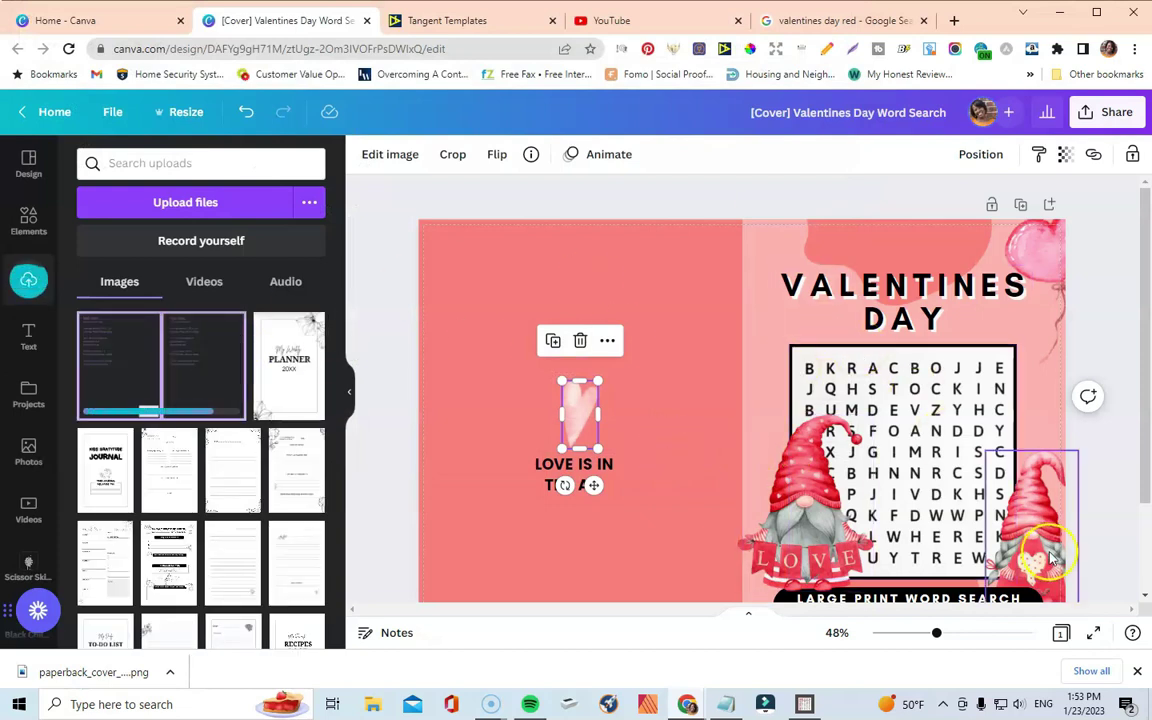
click(1136, 677)
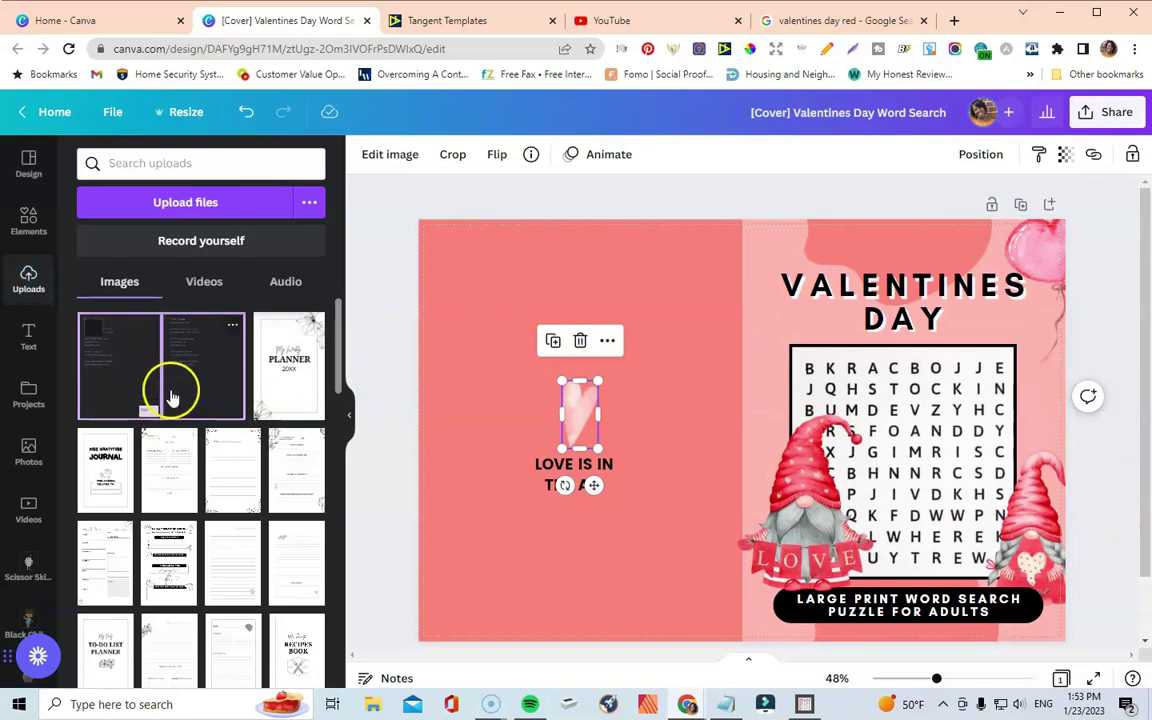
Overlay the uploaded cover template across the entire page and check the artwork against its margins, spine and barcode area.
click(172, 393)
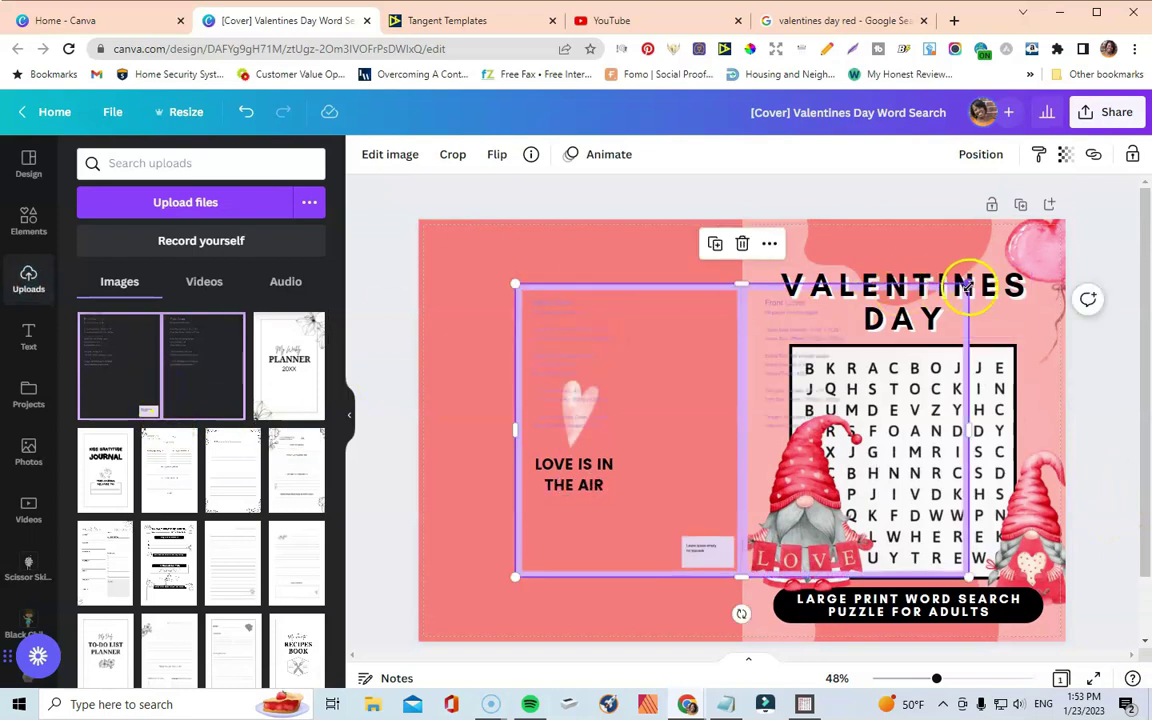
drag(1000, 272, 1067, 222)
drag(511, 580, 411, 640)
scroll(560, 553, down, 1)
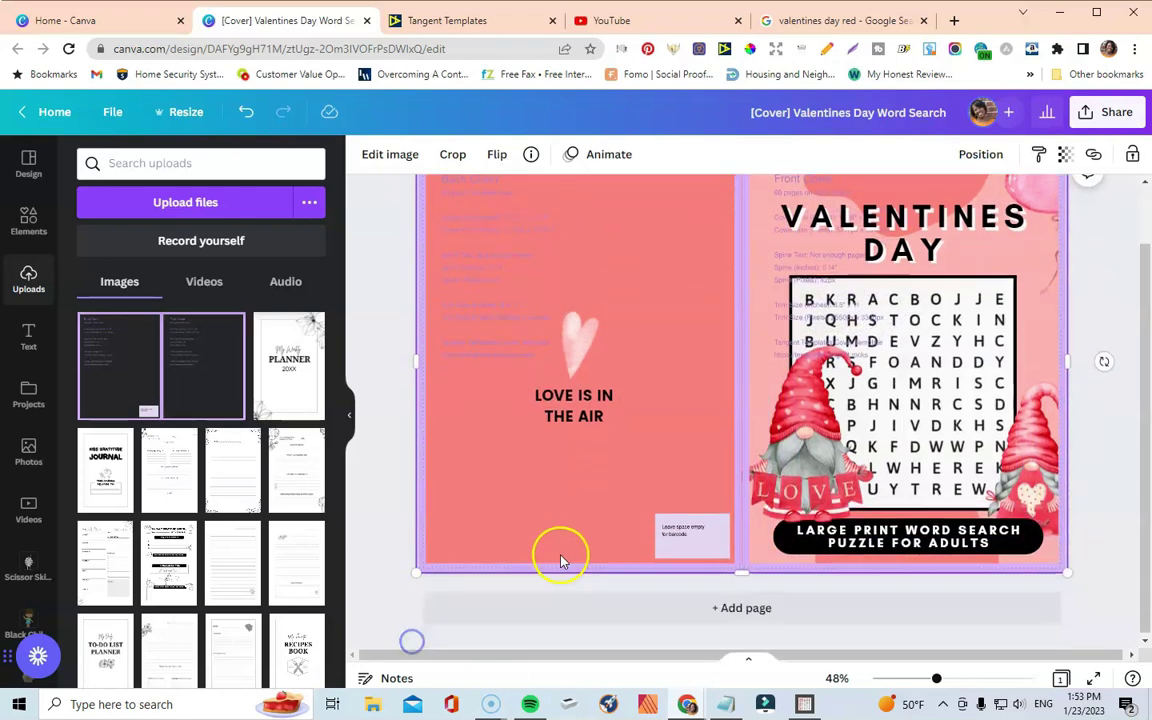
scroll(851, 462, up, 1)
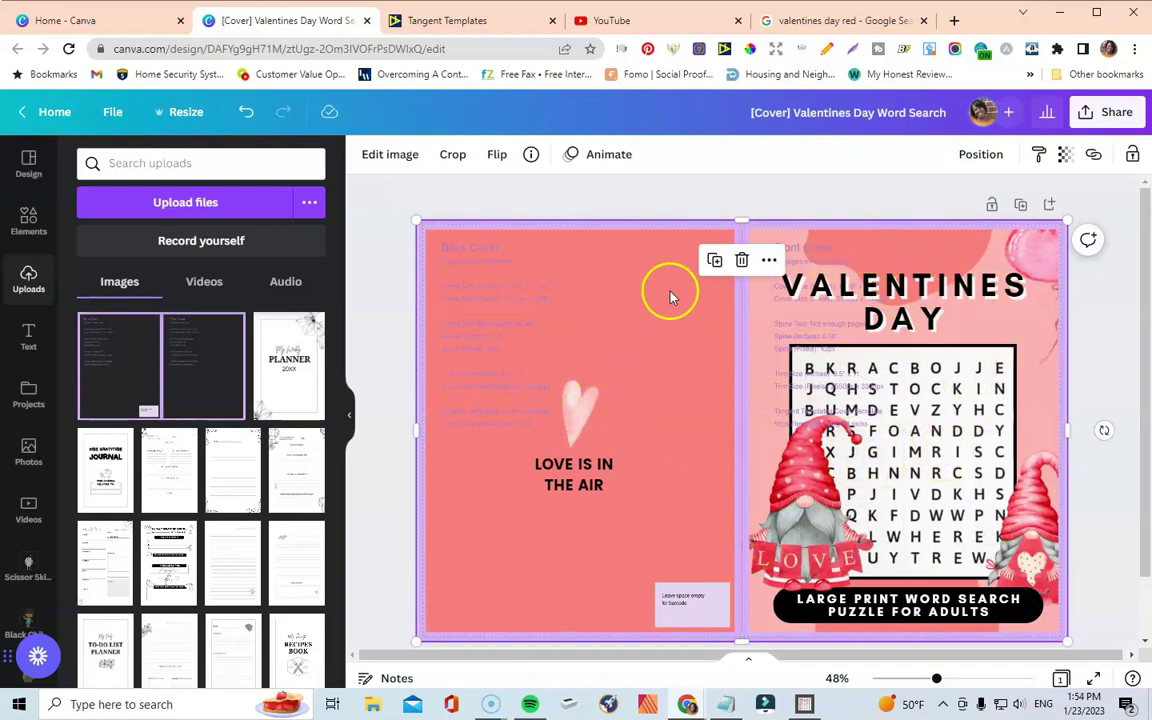
Delete the template overlay and nudge the LOVE IS IN THE AIR text slightly lower beneath the heart.
click(741, 260)
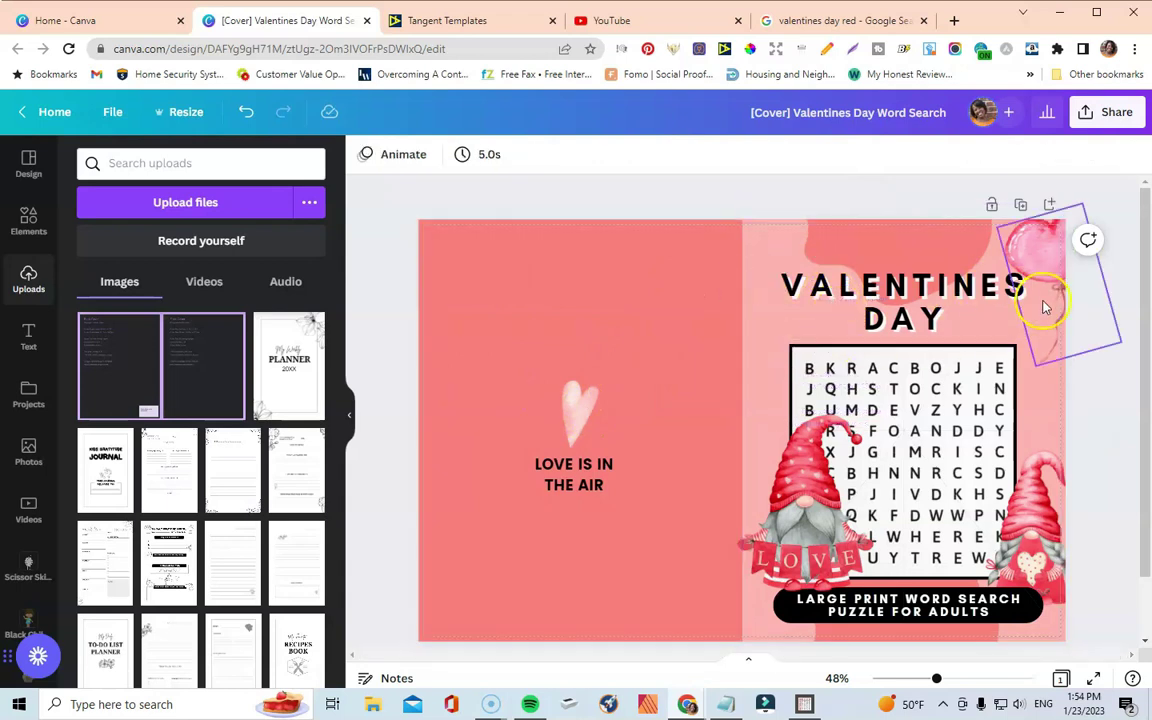
scroll(1099, 352, down, 1)
scroll(1107, 372, up, 1)
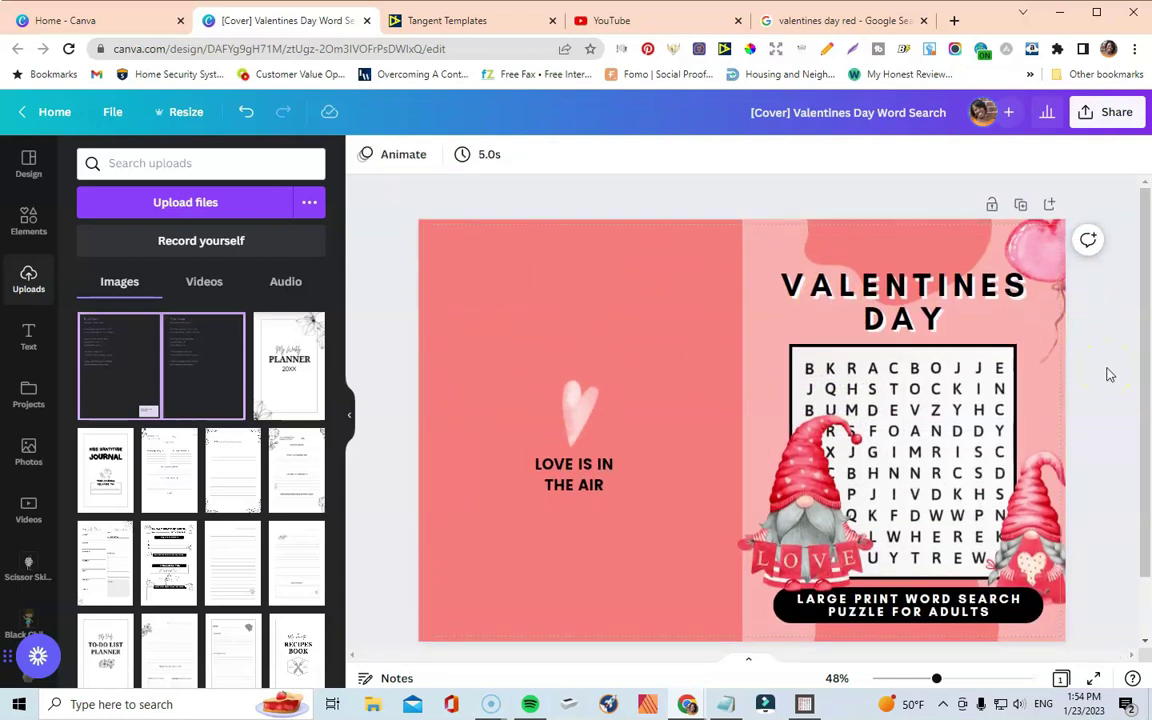
drag(582, 475, 581, 481)
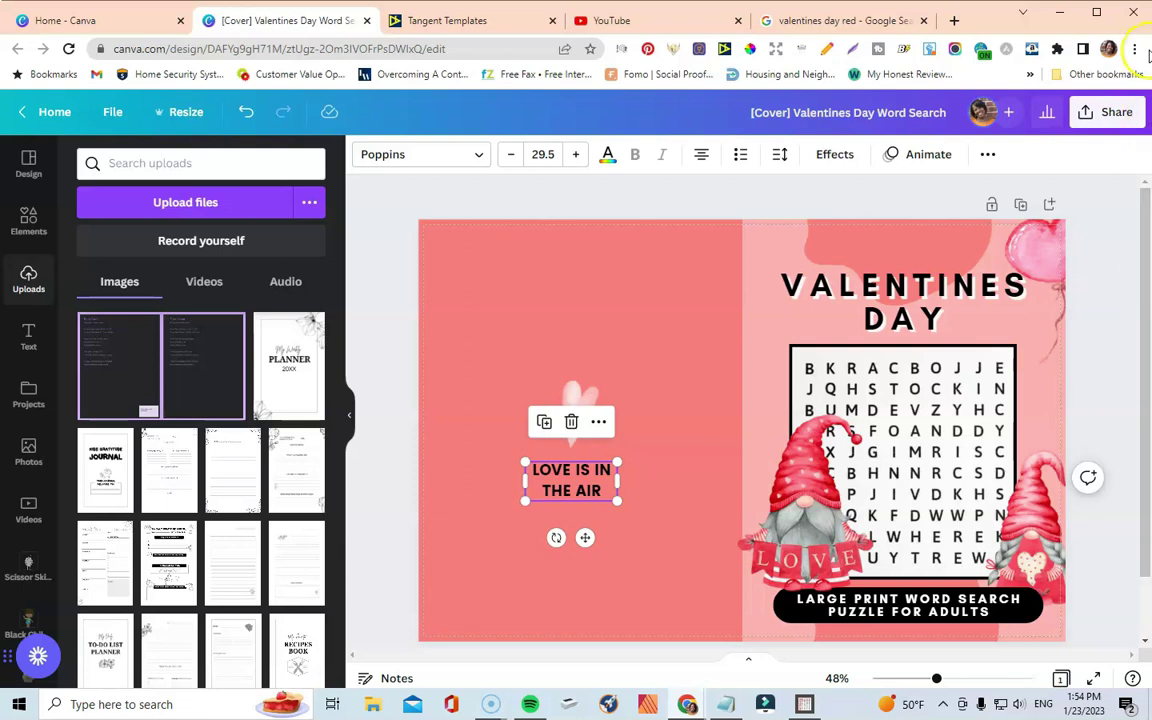
Download the cover design as a PDF Print file with the CMYK (best for professional printing) color profile.
click(1113, 118)
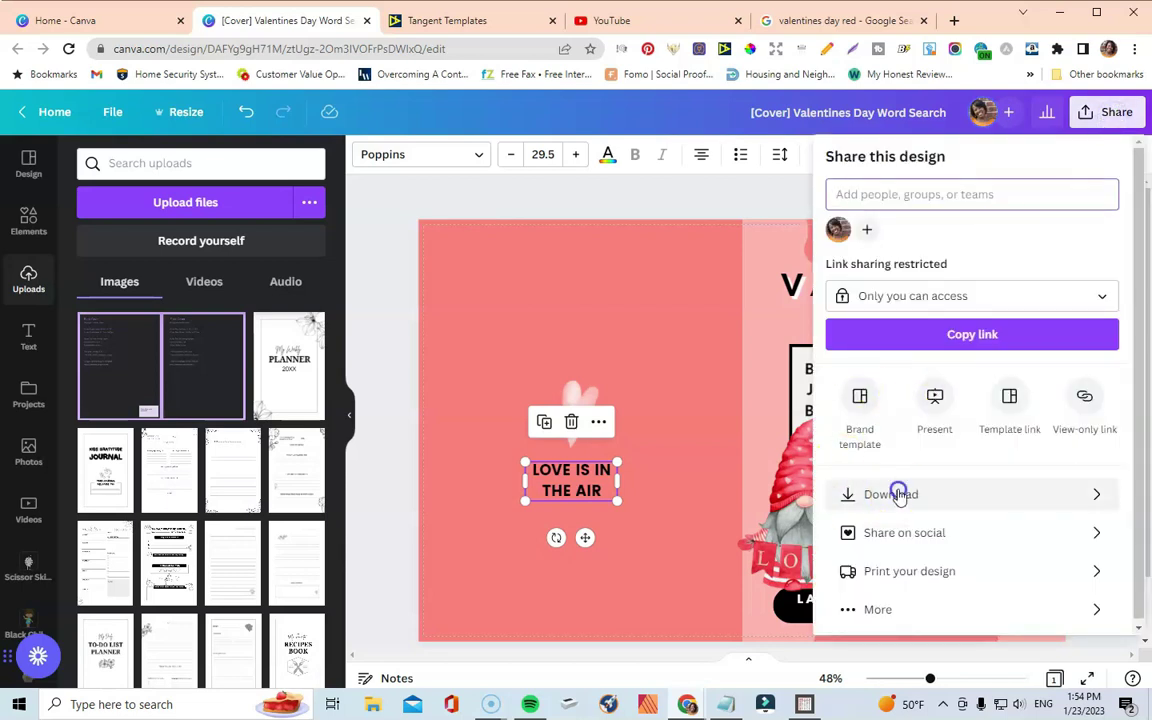
click(898, 493)
click(998, 223)
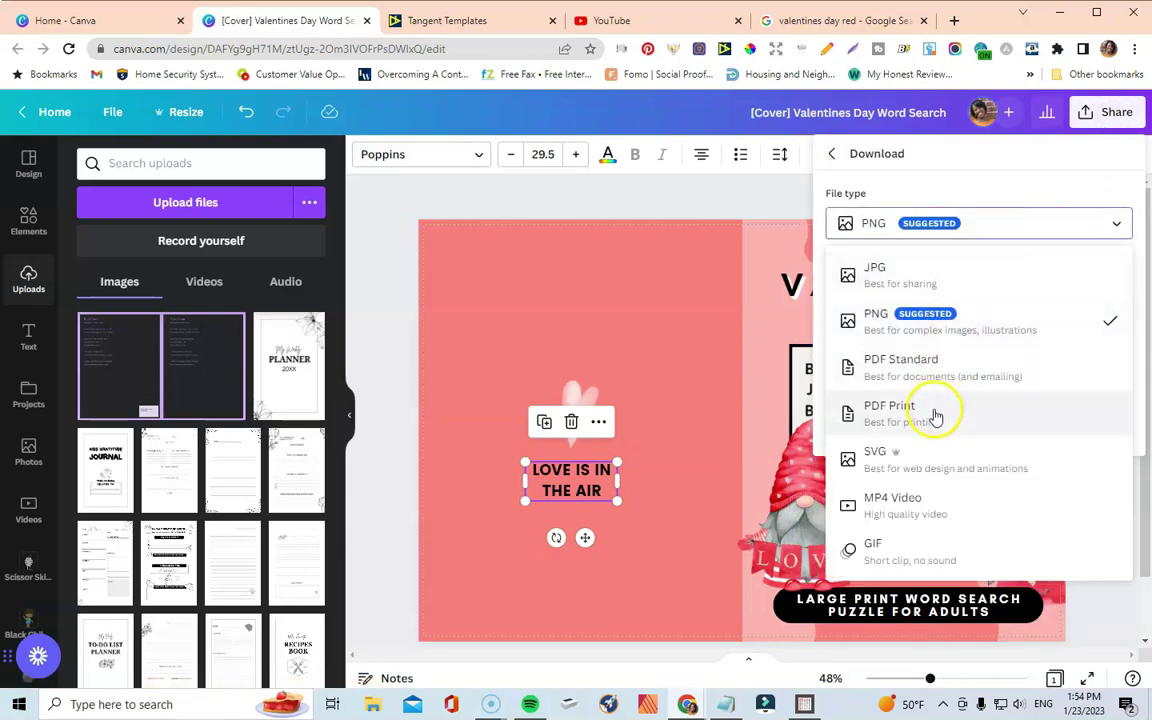
click(934, 410)
click(938, 367)
click(900, 437)
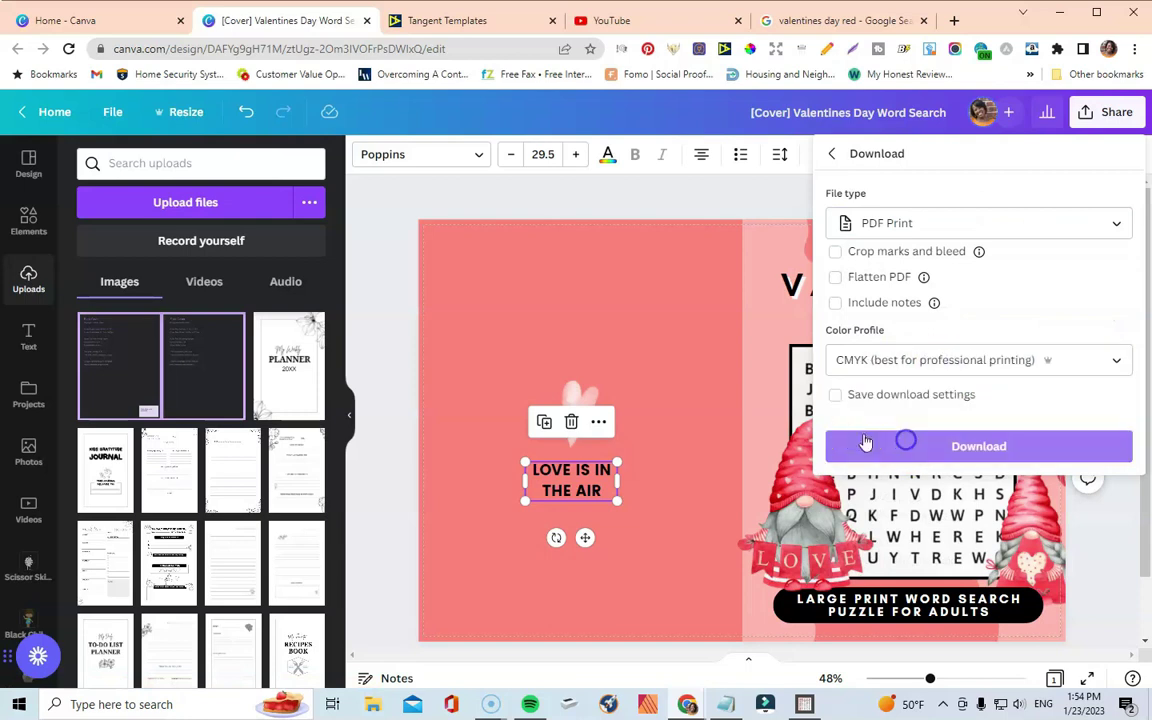
click(986, 444)
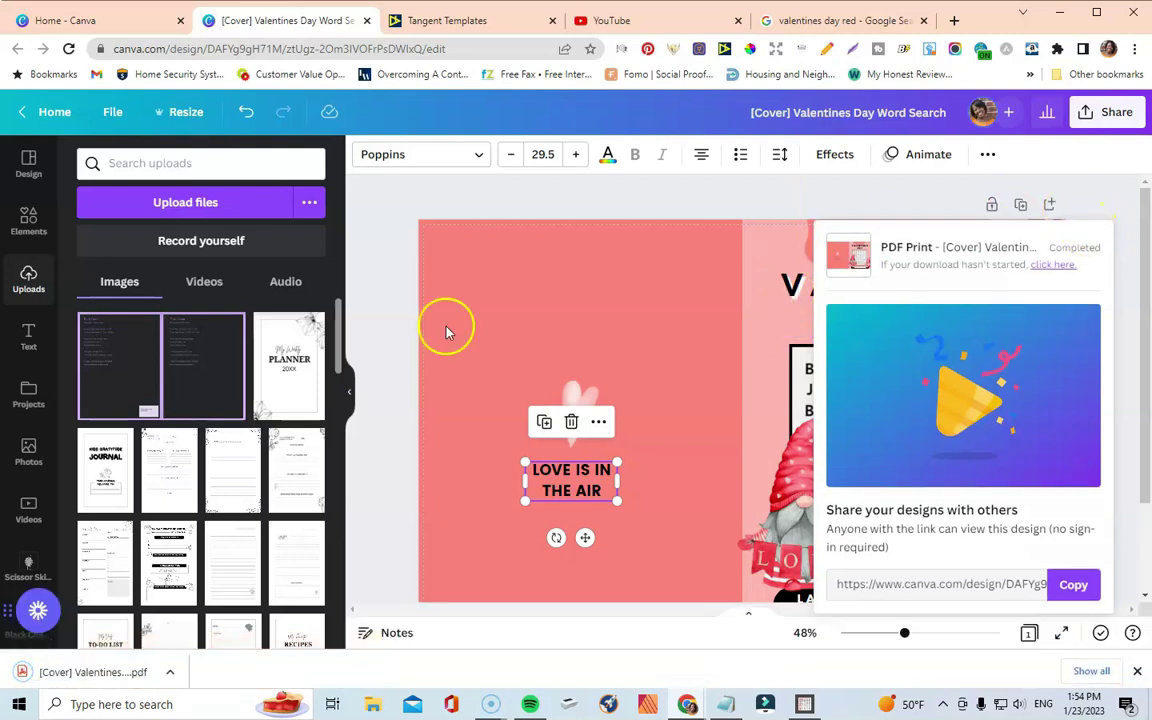
Open the downloaded [Cover] Valentines Day Word Search PDF and examine the full cover, back and front, from top to bottom.
click(110, 673)
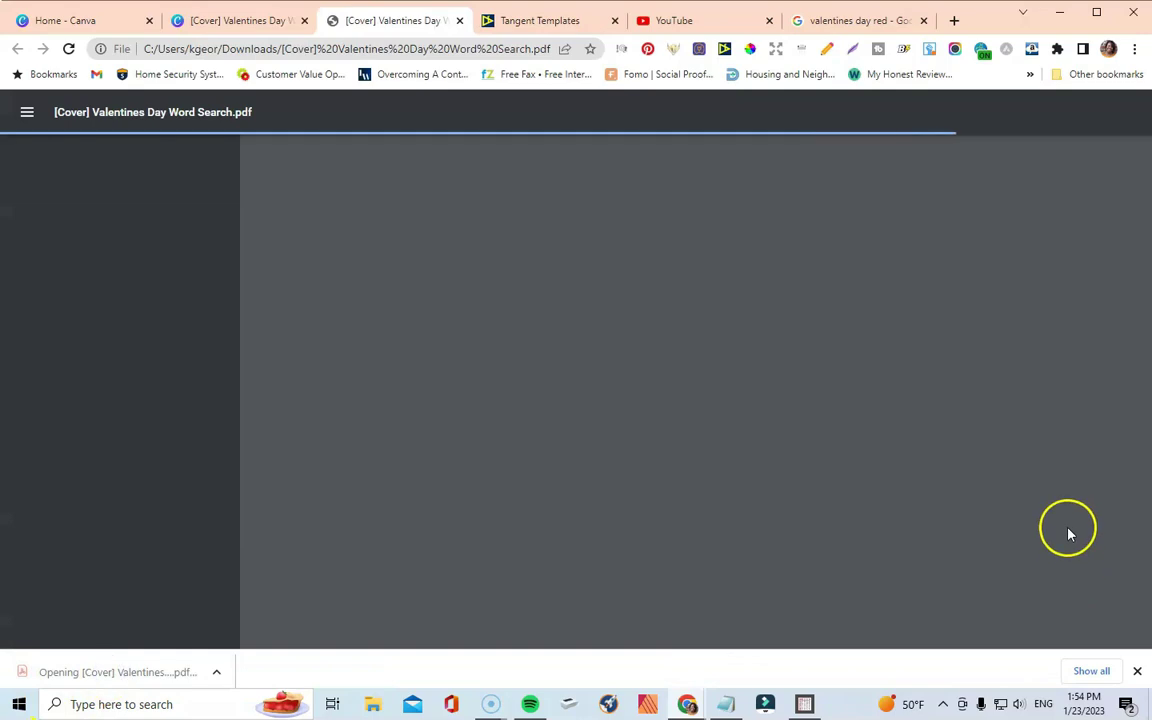
scroll(1072, 447, down, 2)
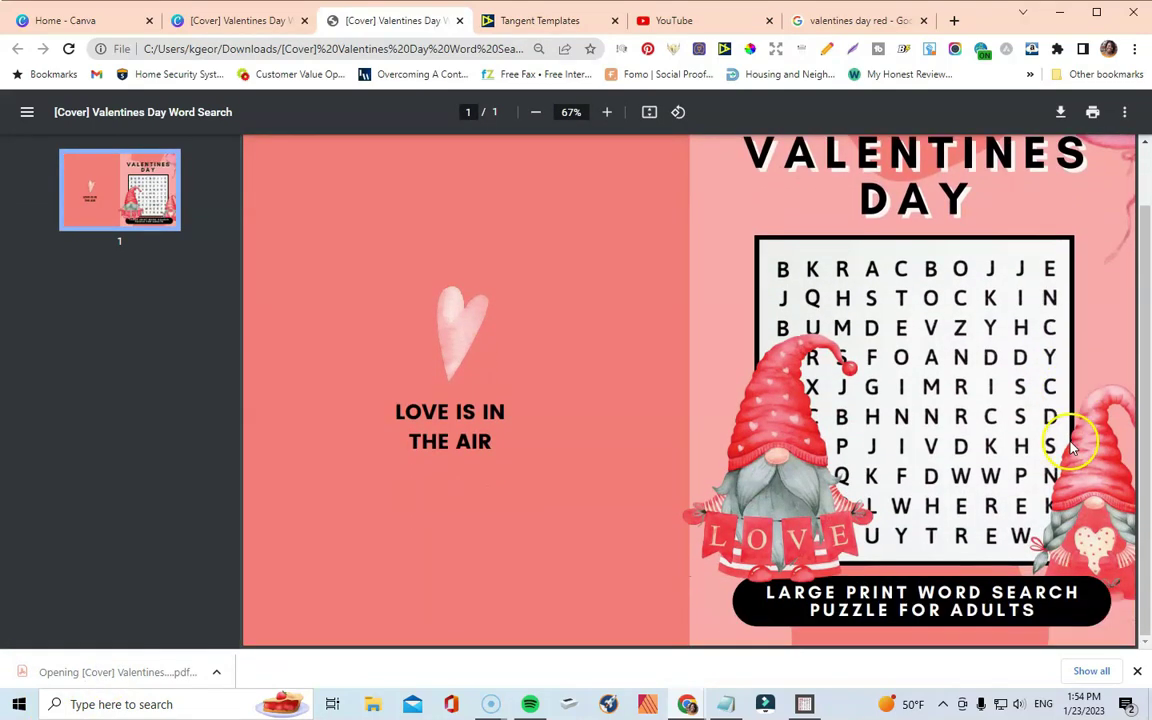
scroll(1072, 448, up, 2)
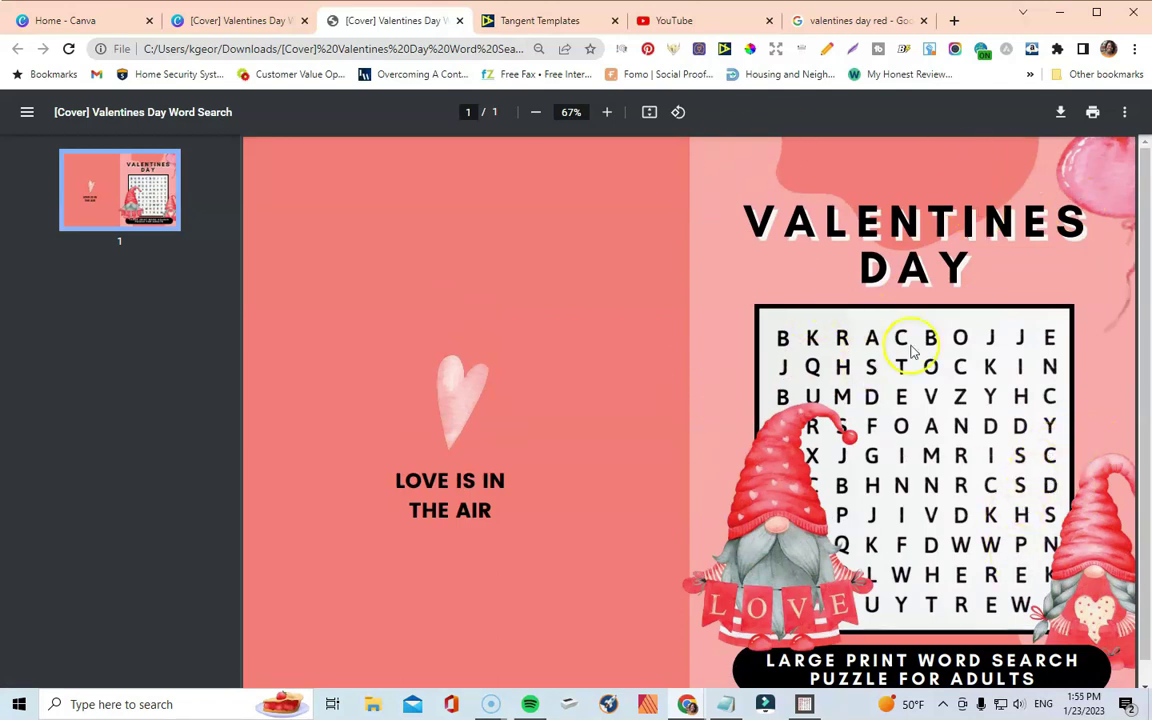
scroll(880, 372, down, 1)
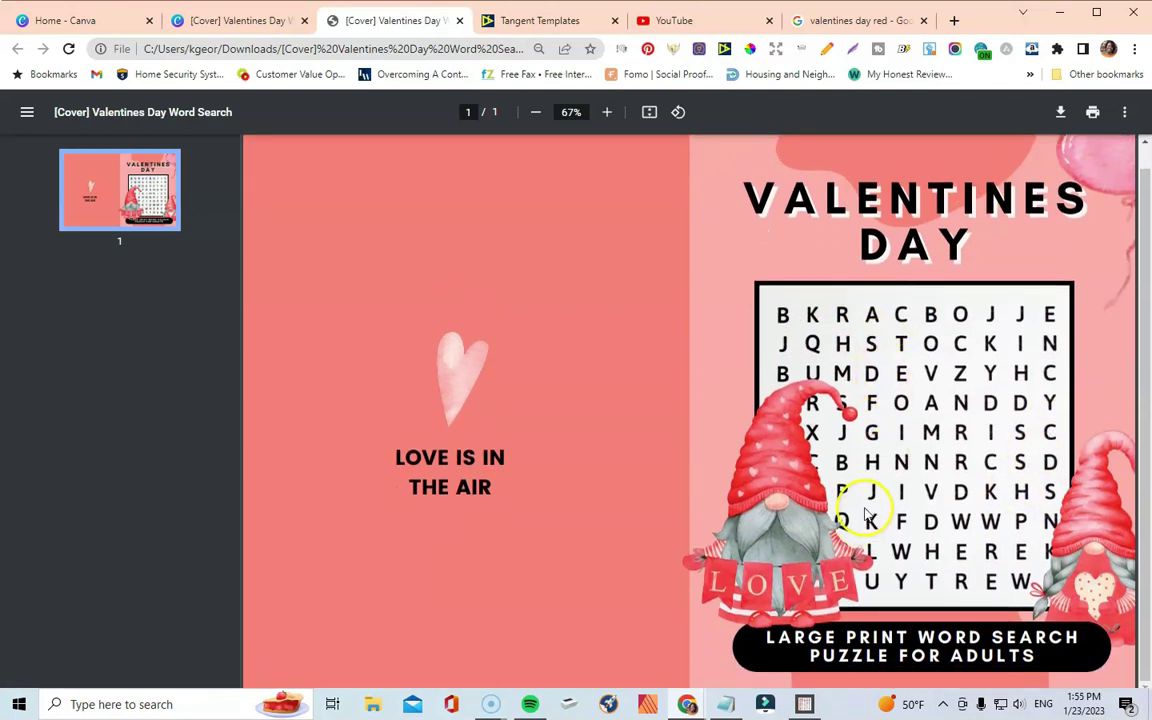
scroll(880, 470, up, 1)
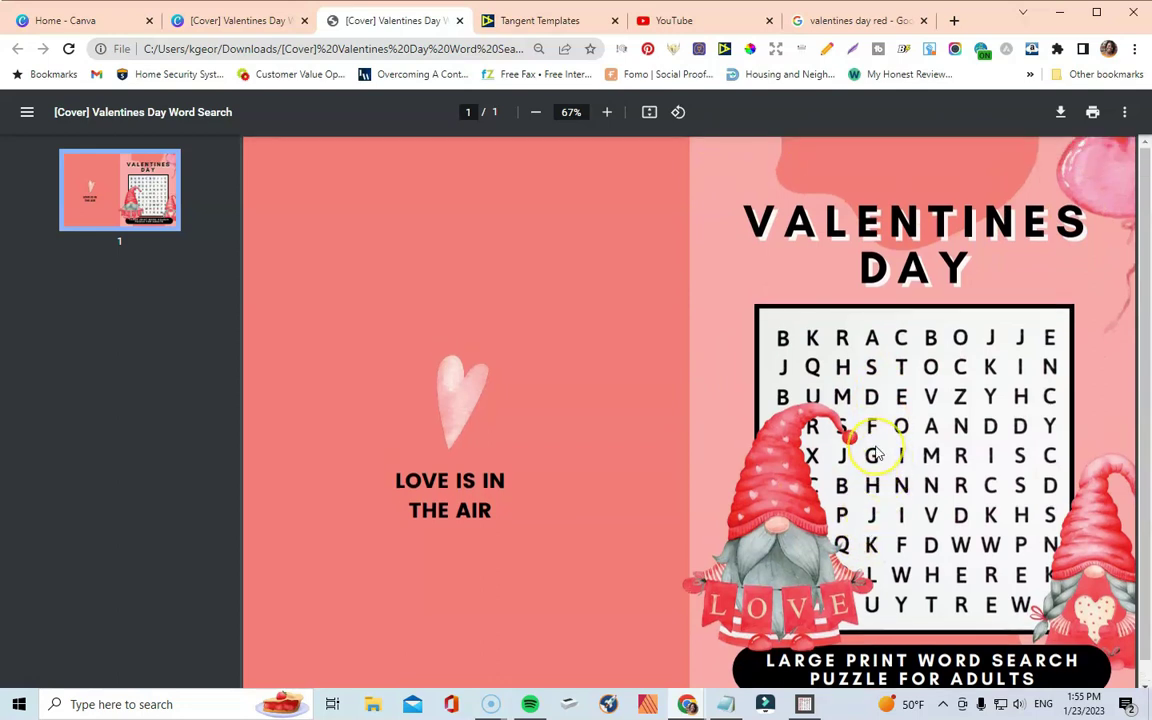